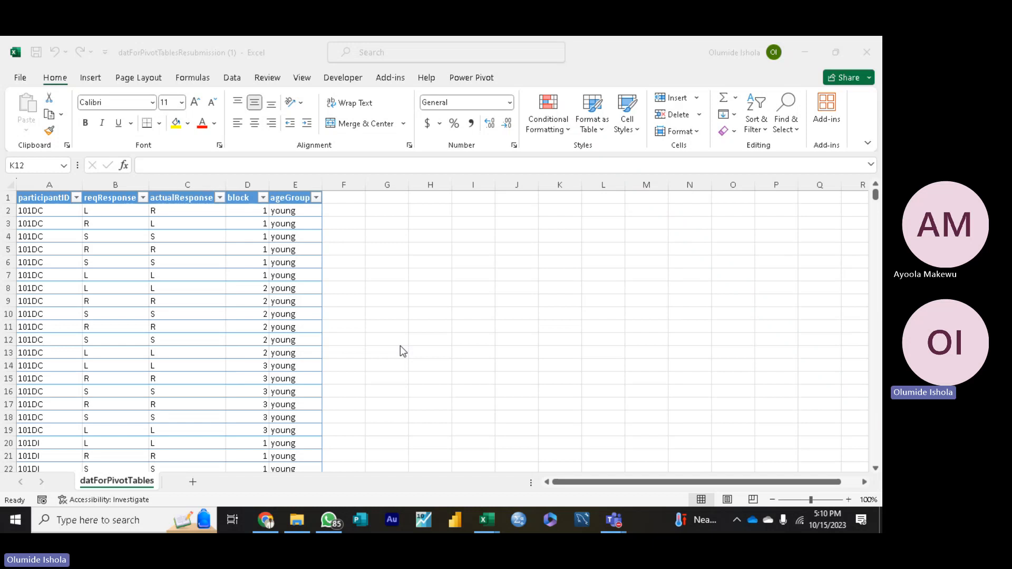
Step: Enter the note "Look for Accuracy" in cell H10 beside the response table, correcting its spelling
{"action": "left_click", "coordinate": [436, 309]}
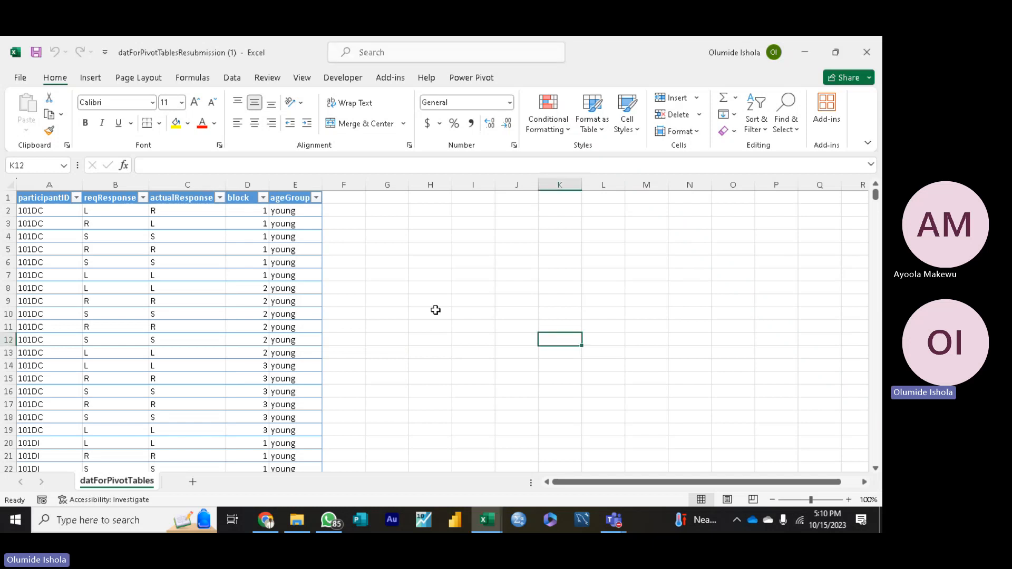
{"action": "left_click", "coordinate": [435, 314]}
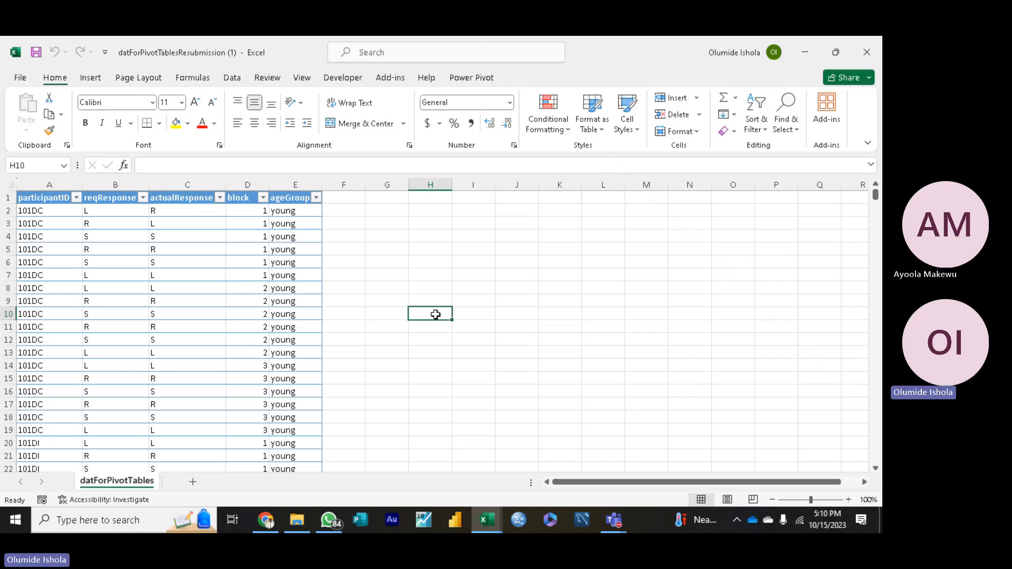
{"action": "double_click", "coordinate": [435, 314]}
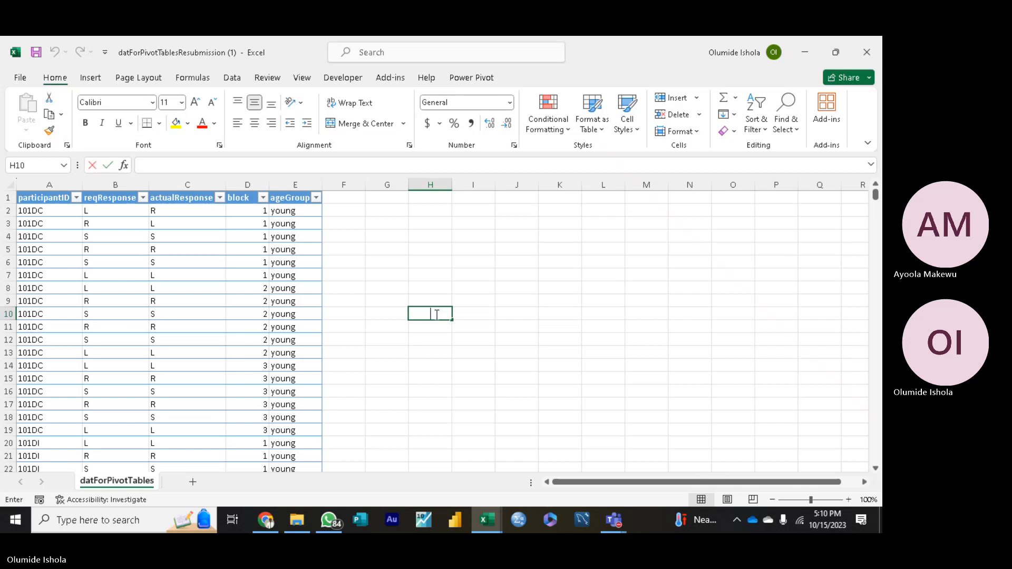
{"action": "type", "text": "Lokk for"}
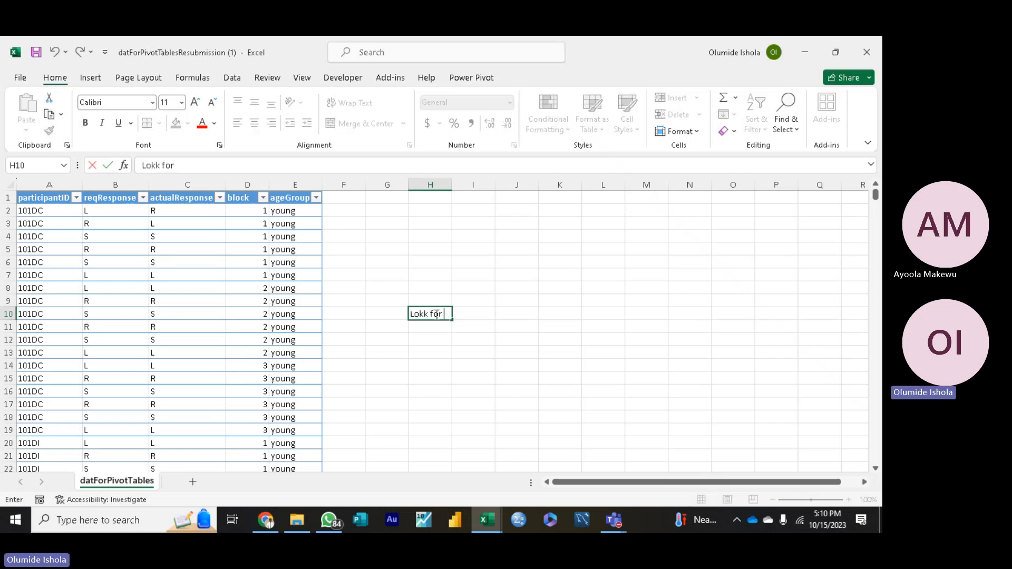
{"action": "type", "text": " Accuracy"}
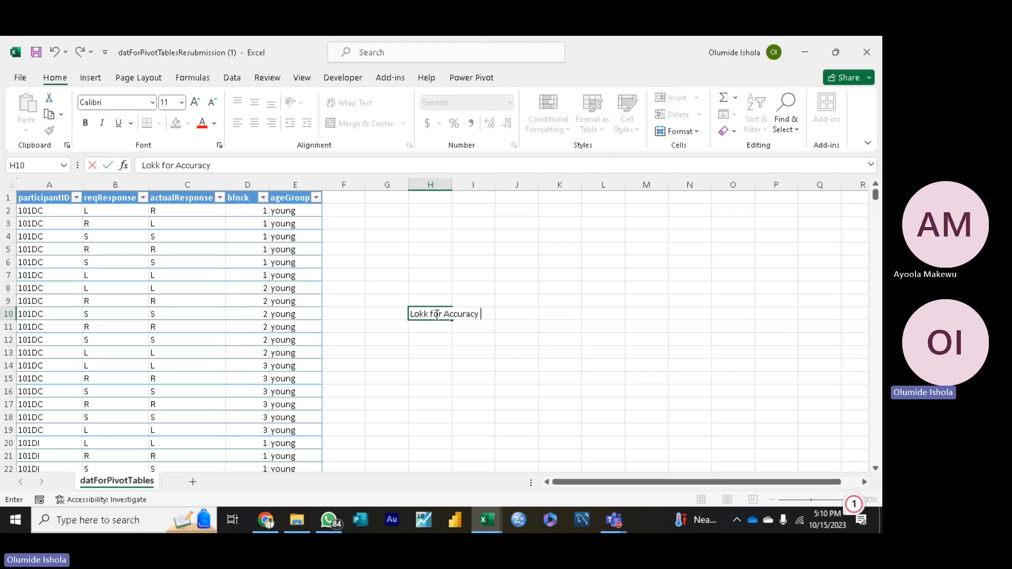
{"action": "left_click", "coordinate": [425, 312]}
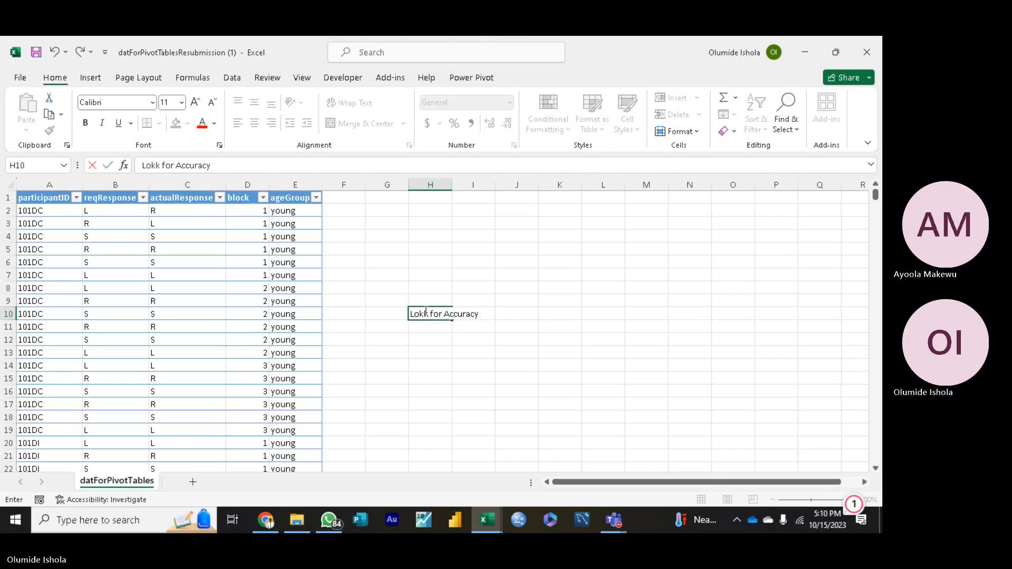
{"action": "key", "text": "BackSpace"}
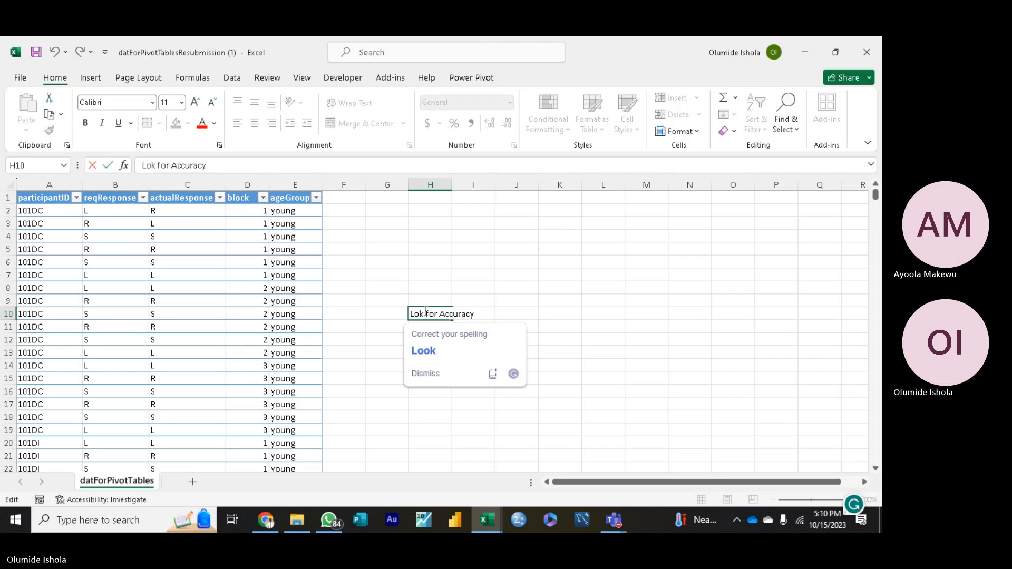
{"action": "left_click", "coordinate": [426, 351]}
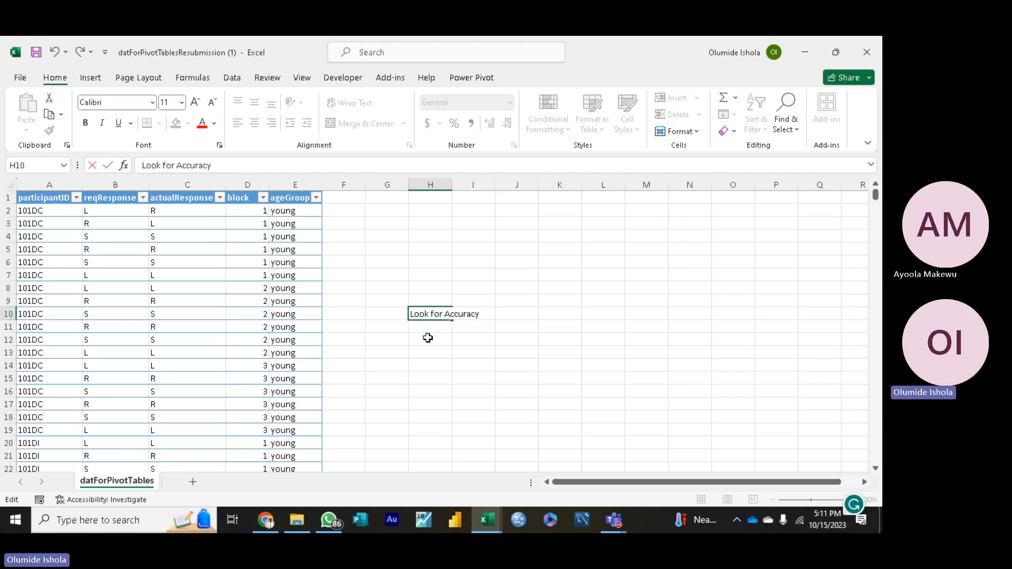
{"action": "left_click", "coordinate": [428, 298]}
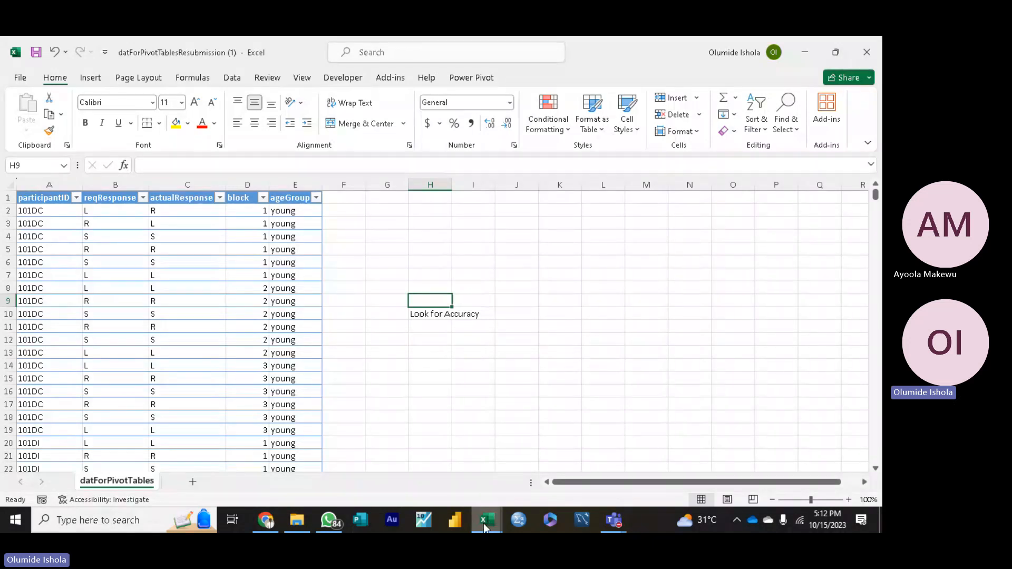
Step: Switch to the DatA and DatB workbook and copy the datA and datB columns, range A1:B201
{"action": "mouse_move", "coordinate": [486, 517]}
{"action": "left_click", "coordinate": [434, 467]}
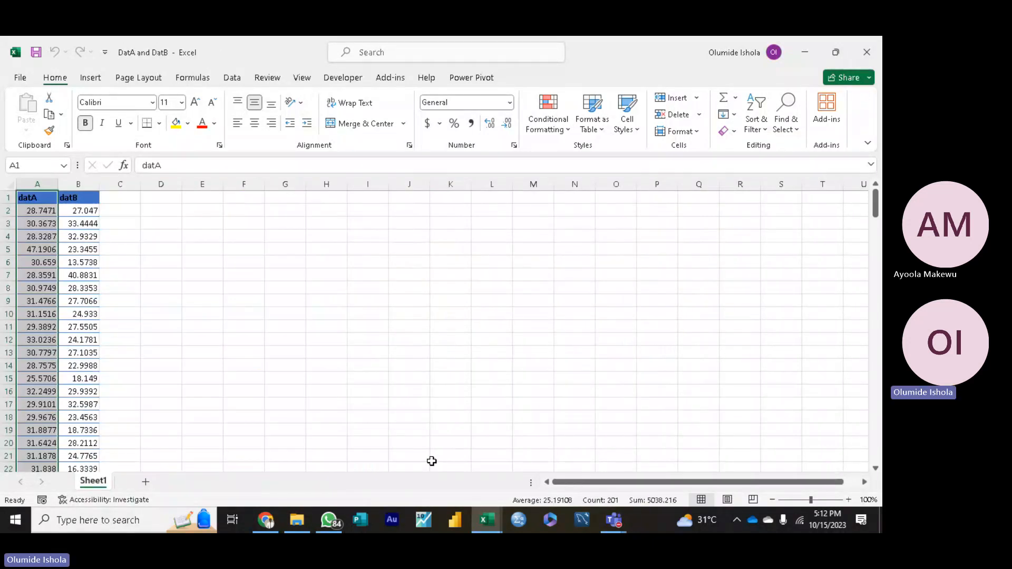
{"action": "left_click", "coordinate": [293, 367]}
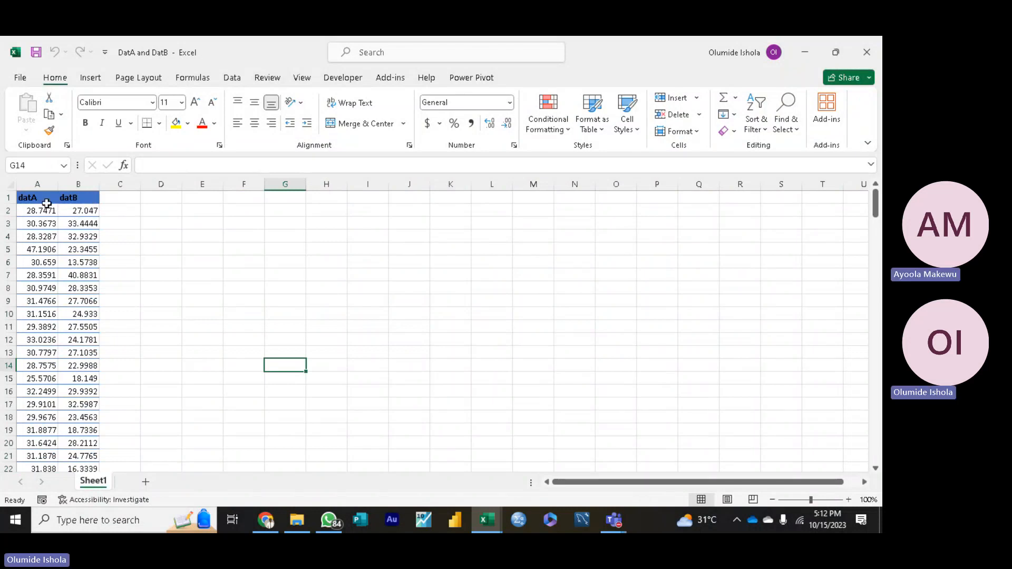
{"action": "left_click_drag", "start_coordinate": [46, 204], "coordinate": [83, 441]}
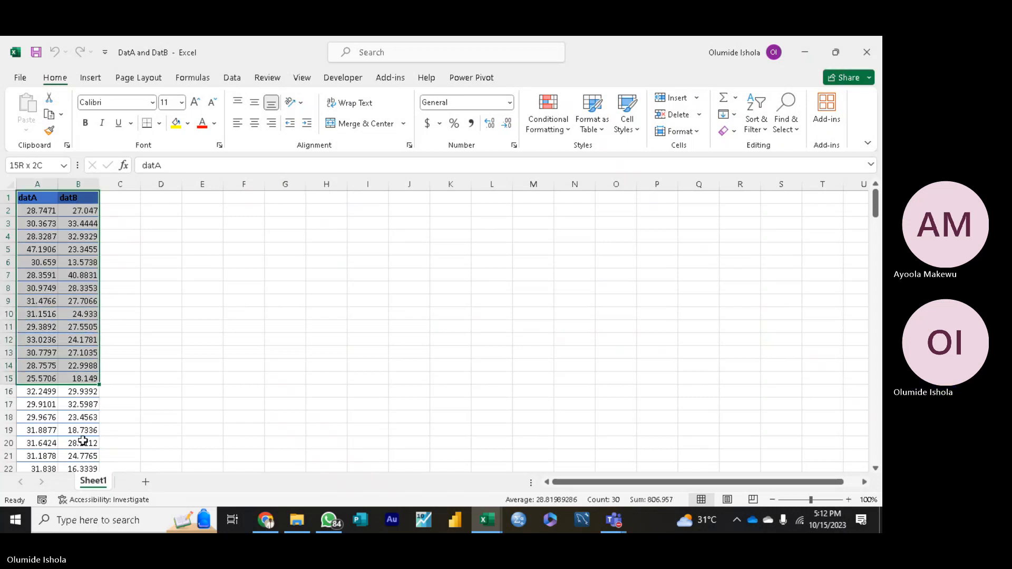
{"action": "left_click_drag", "start_coordinate": [83, 442], "coordinate": [80, 495]}
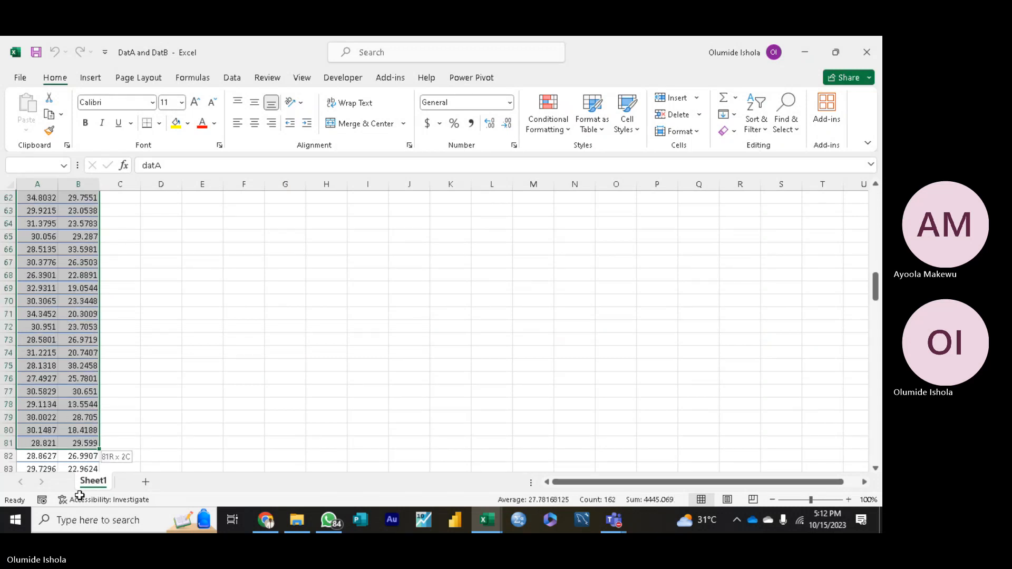
{"action": "left_click_drag", "start_coordinate": [80, 495], "coordinate": [72, 443]}
{"action": "key", "text": "ctrl+c"}
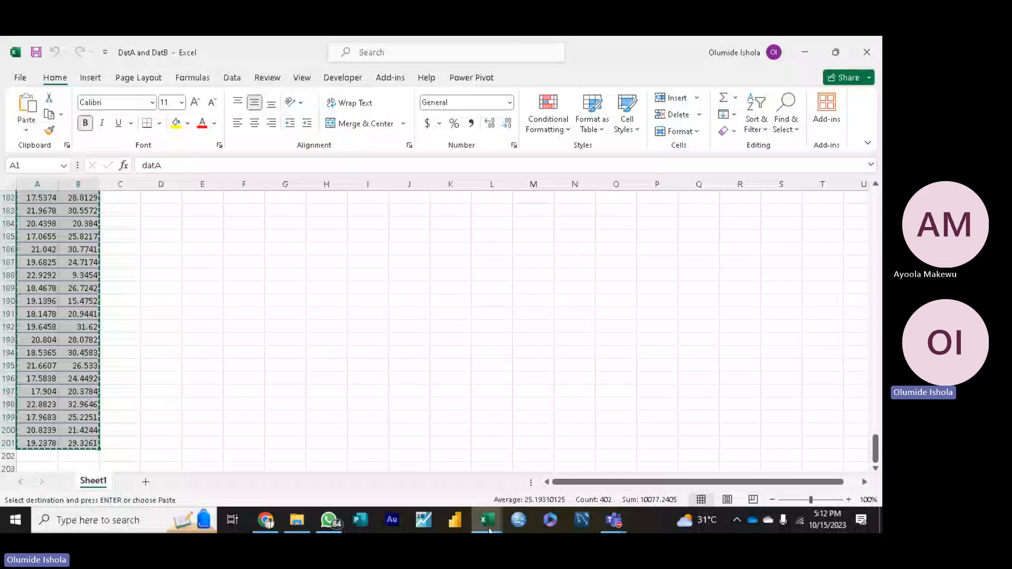
Step: Paste the copied datA and datB columns at A1 of a new worksheet in the datForPivotTablesResubmission (1) workbook
{"action": "left_click", "coordinate": [536, 469]}
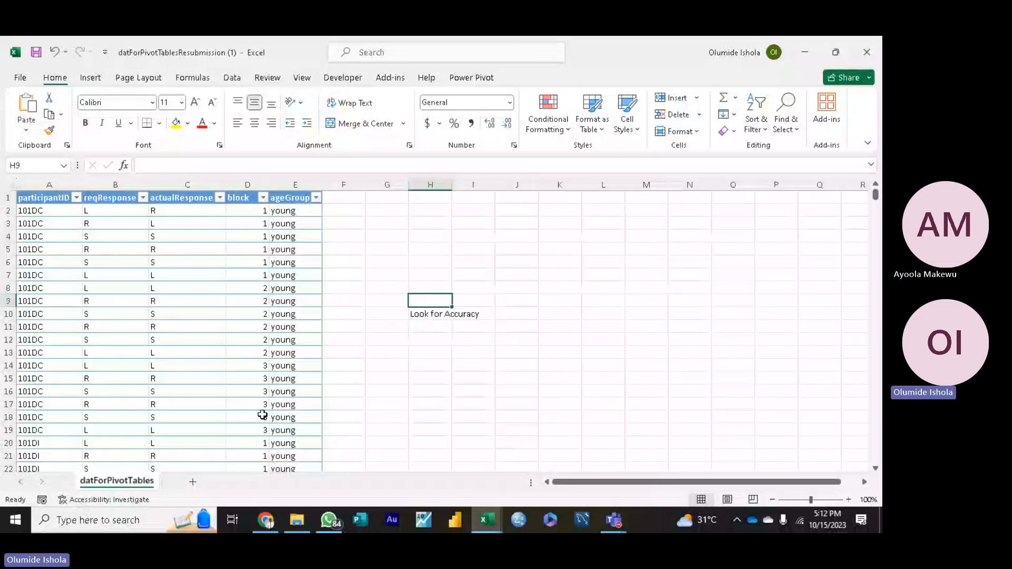
{"action": "left_click", "coordinate": [192, 481]}
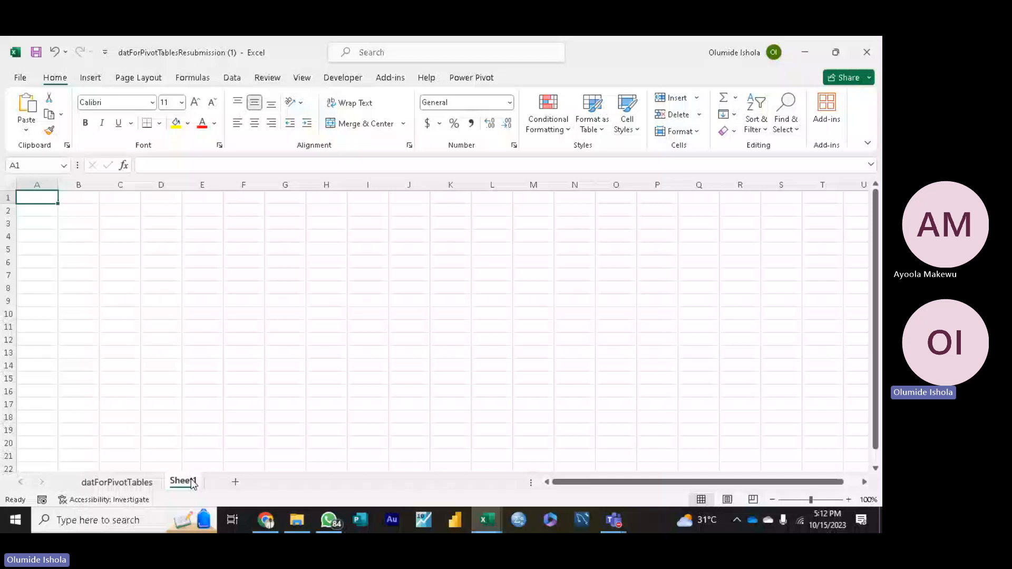
{"action": "key", "text": "ctrl+v"}
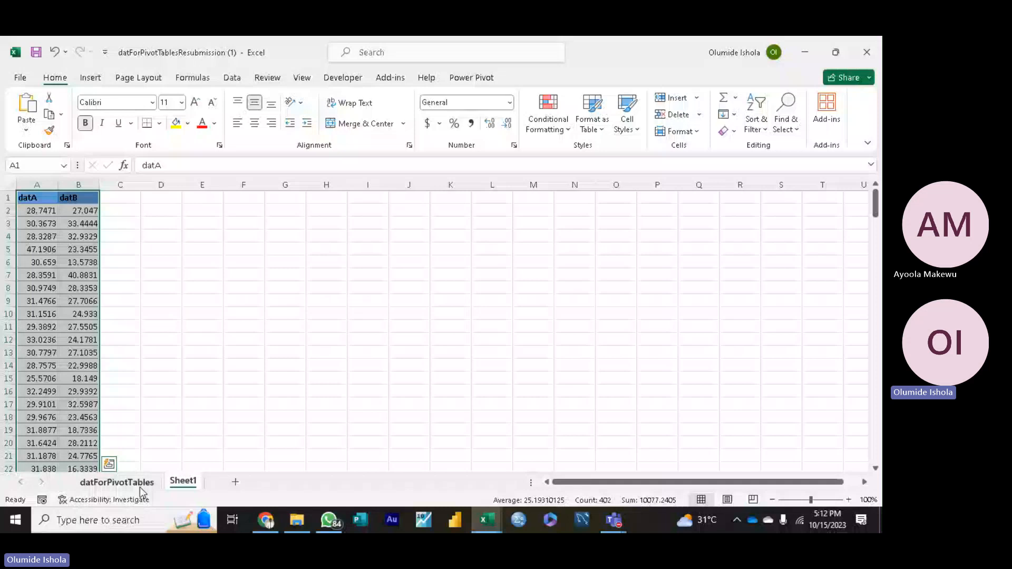
{"action": "left_click", "coordinate": [141, 486]}
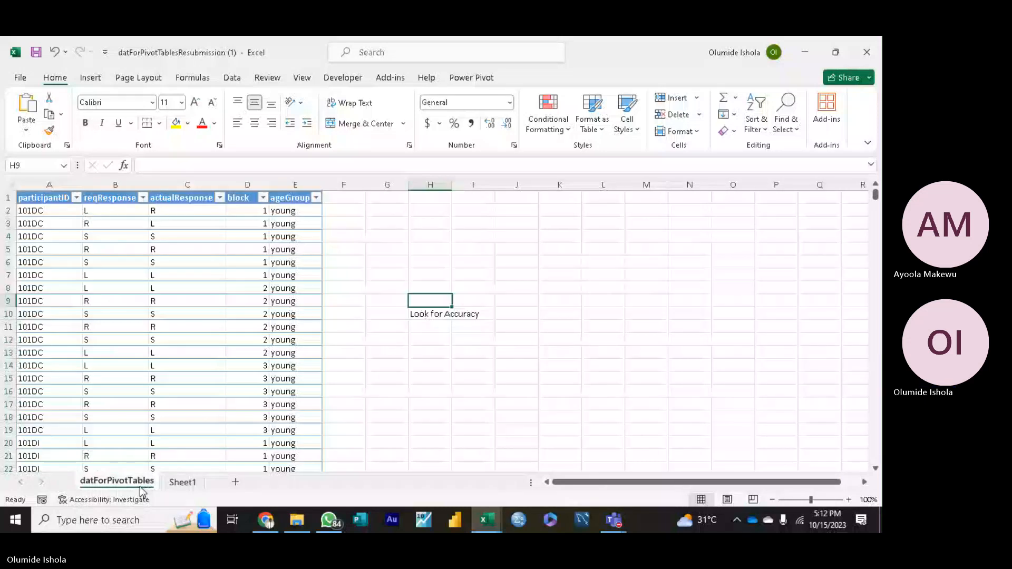
{"action": "left_click", "coordinate": [183, 483]}
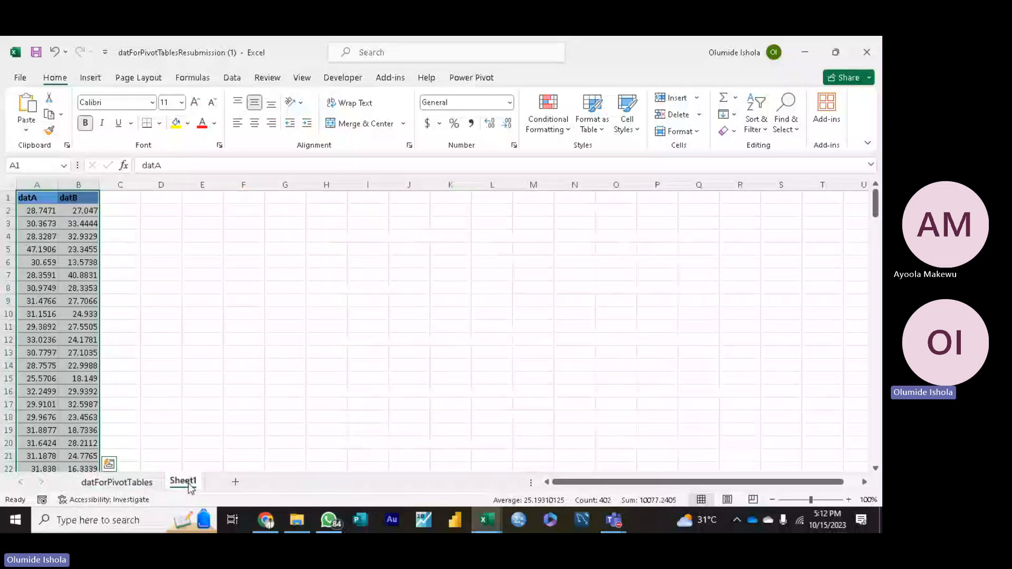
{"action": "left_click", "coordinate": [131, 324]}
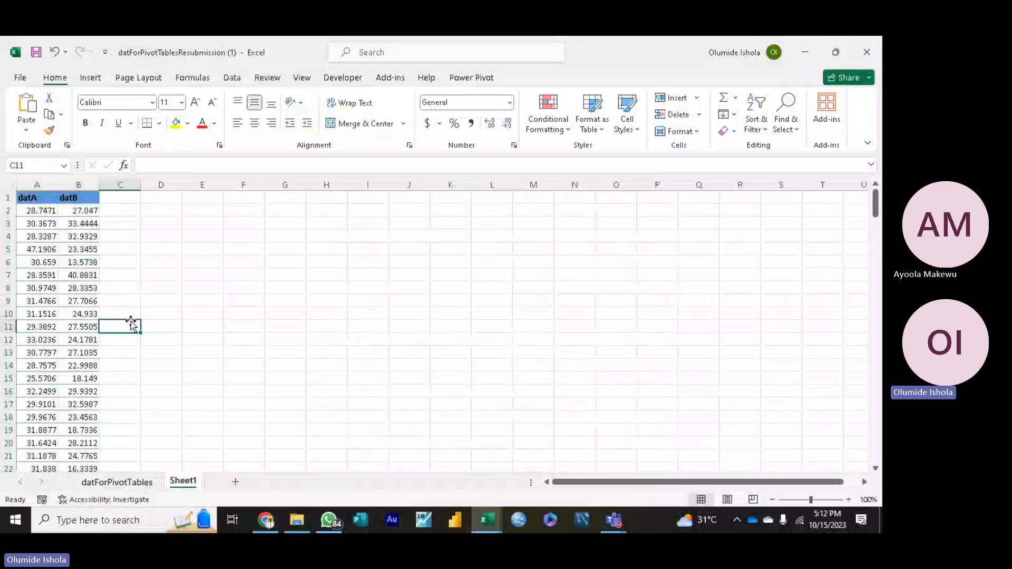
{"action": "left_click", "coordinate": [205, 314]}
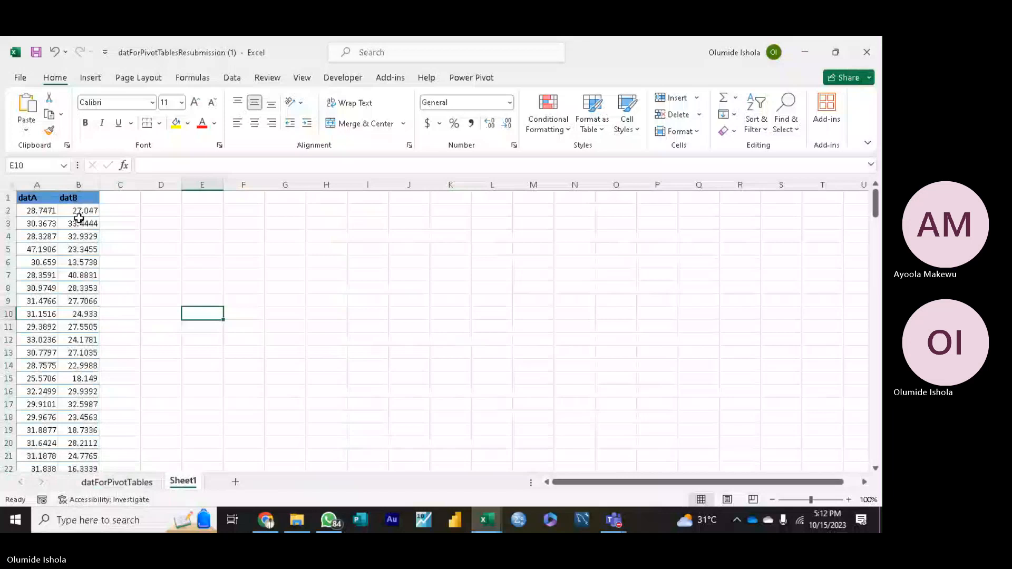
{"action": "left_click", "coordinate": [117, 482]}
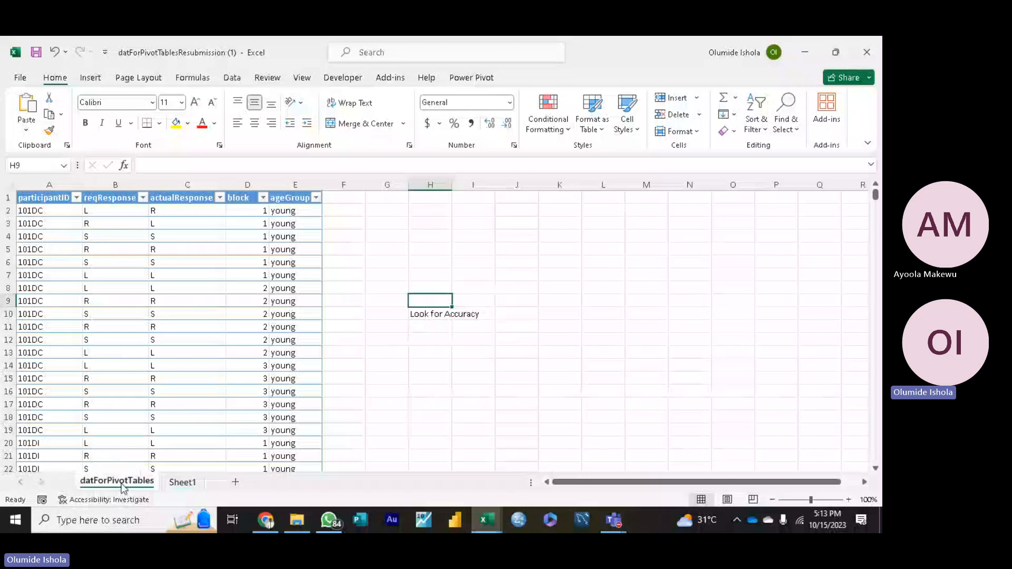
{"action": "left_click", "coordinate": [182, 482]}
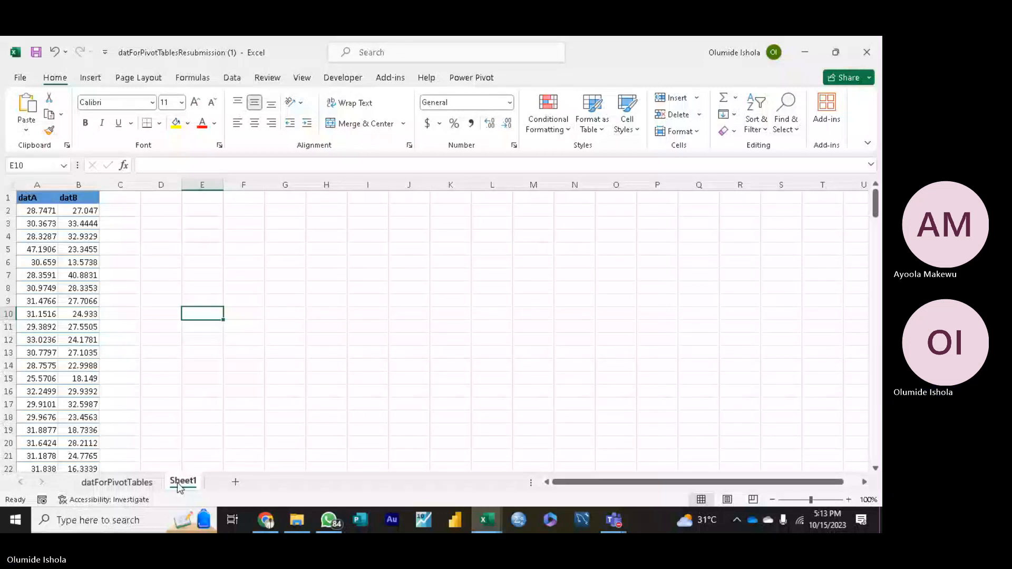
Step: Delete the "Look for Accuracy" note from cell H10 on the datForPivotTables sheet
{"action": "left_click", "coordinate": [117, 483]}
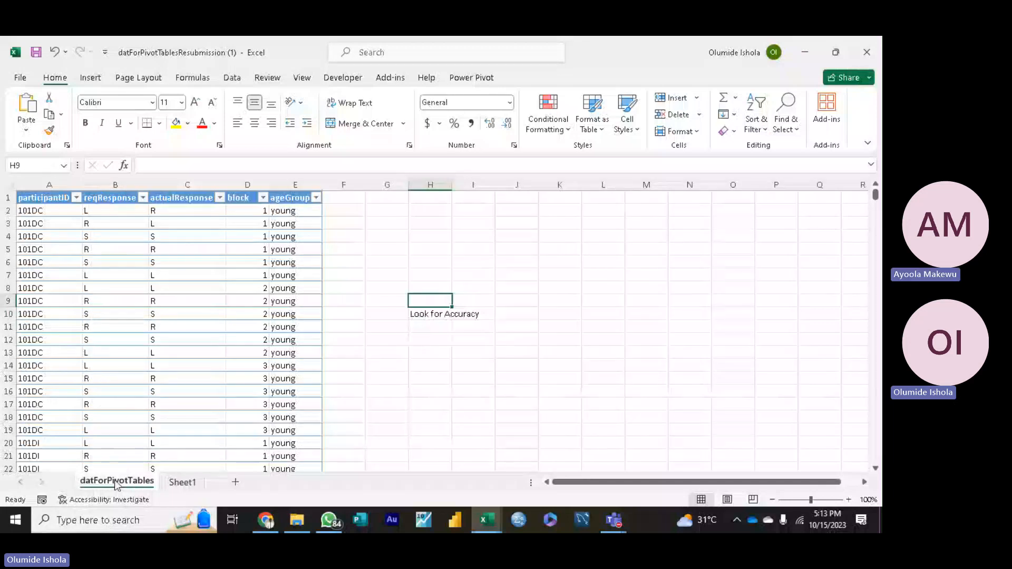
{"action": "left_click", "coordinate": [472, 315]}
{"action": "double_click", "coordinate": [473, 316]}
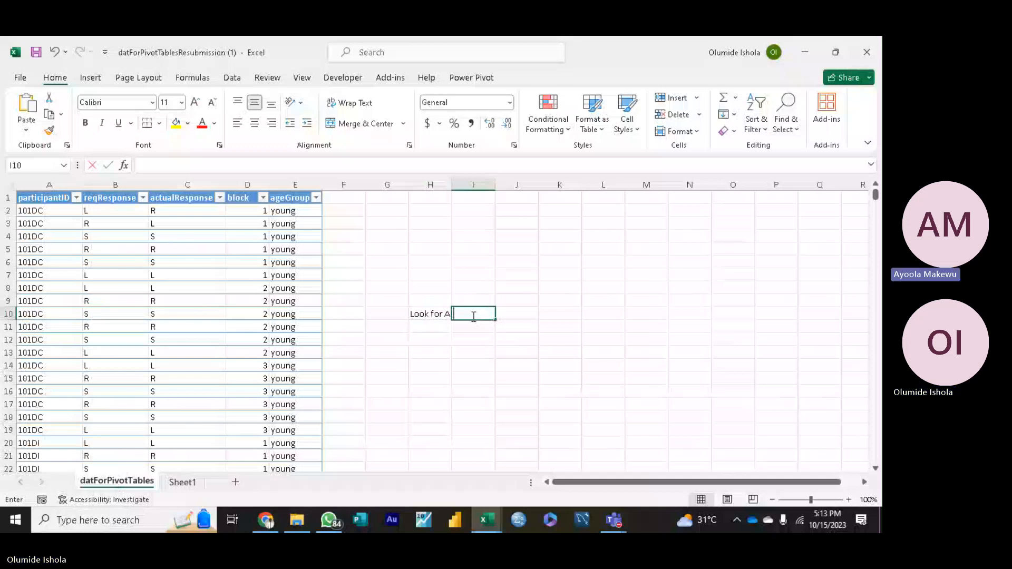
{"action": "left_click", "coordinate": [444, 314]}
{"action": "key", "text": "Delete"}
{"action": "left_click", "coordinate": [398, 336]}
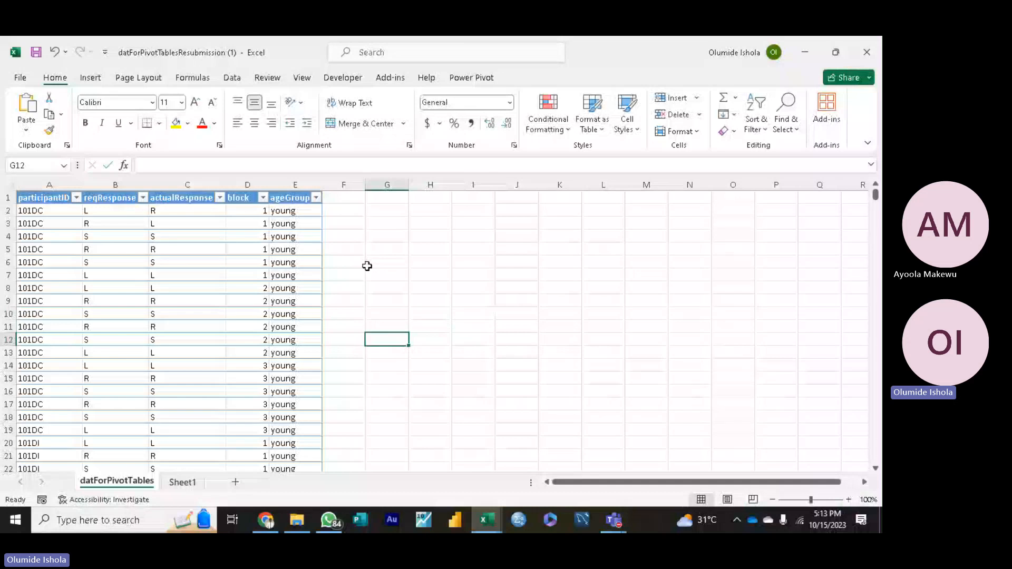
Step: Examine the datA and datB columns on Sheet1 and the participantID column in the datForPivotTables table
{"action": "left_click", "coordinate": [385, 265]}
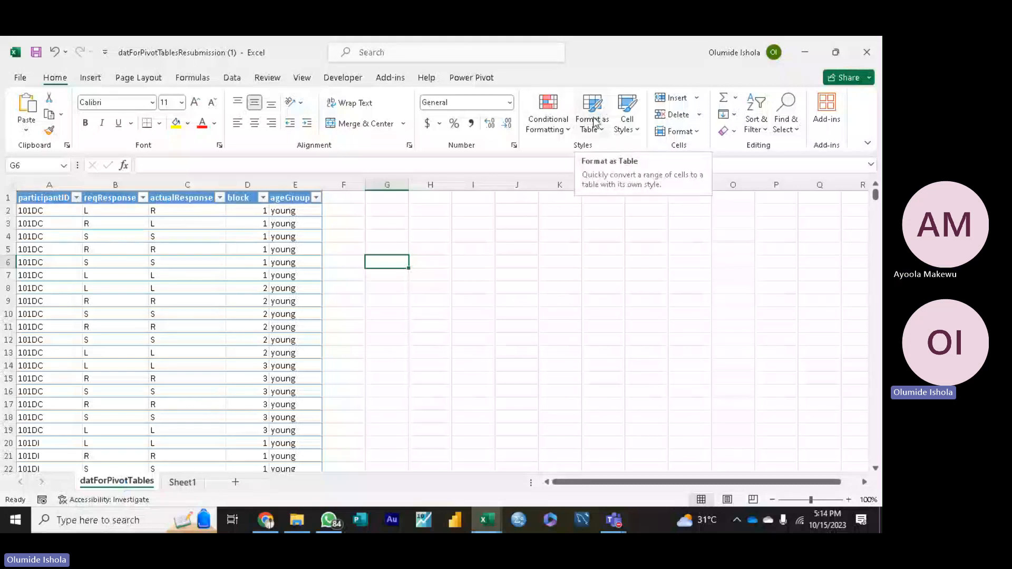
{"action": "left_click", "coordinate": [184, 483]}
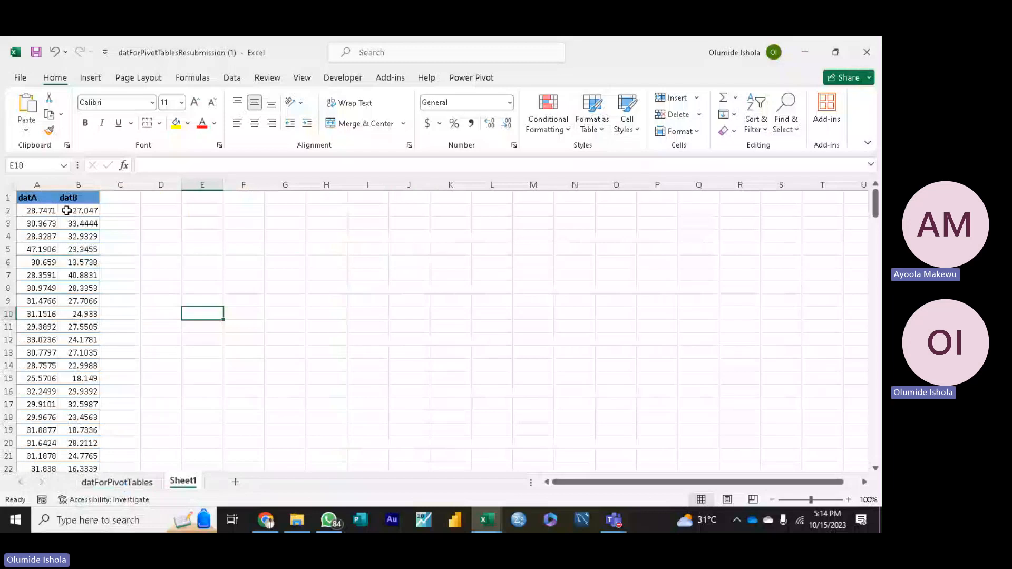
{"action": "left_click", "coordinate": [80, 199]}
{"action": "left_click", "coordinate": [47, 201]}
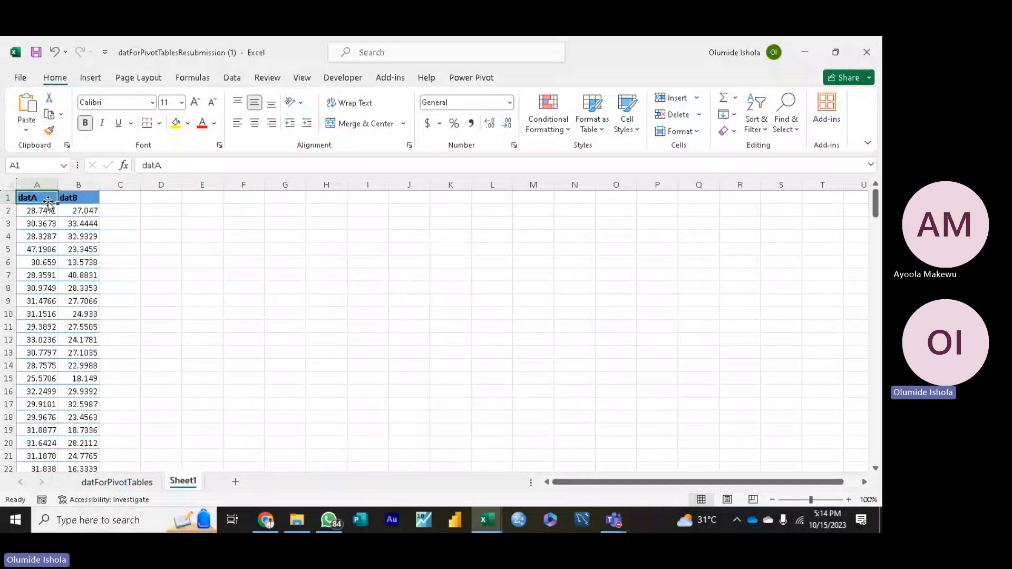
{"action": "left_click", "coordinate": [122, 482]}
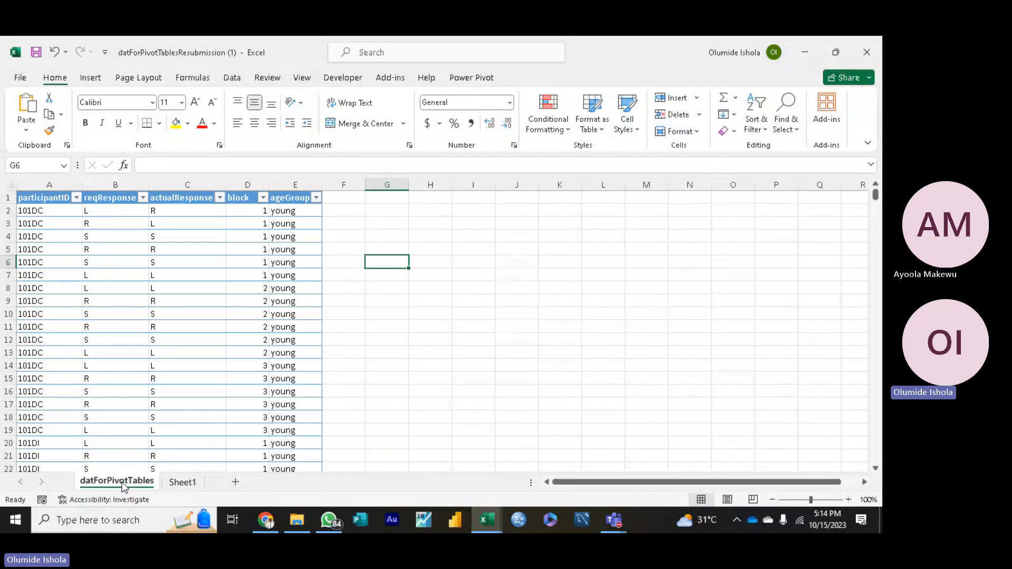
{"action": "left_click", "coordinate": [183, 482]}
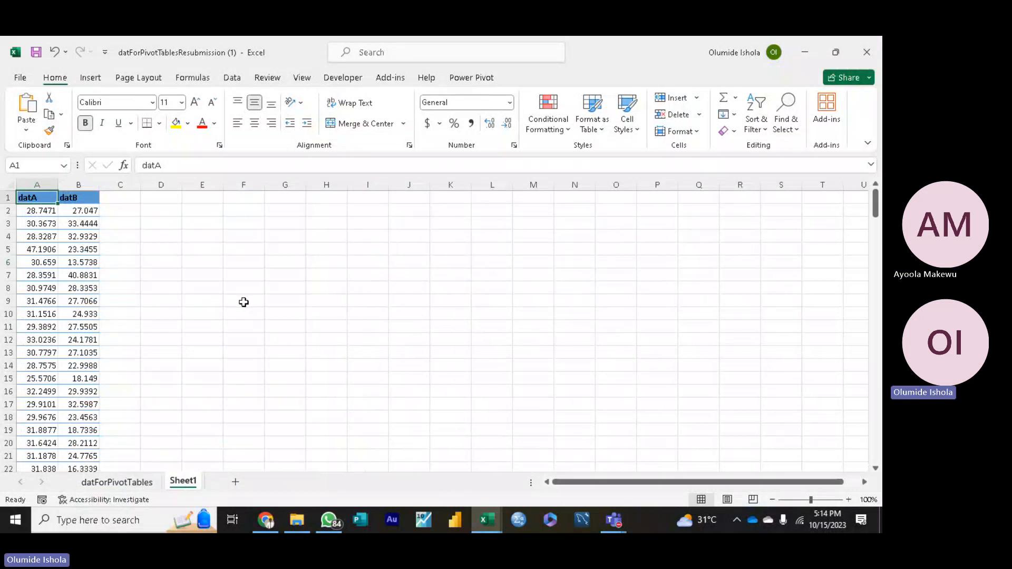
{"action": "left_click", "coordinate": [132, 483]}
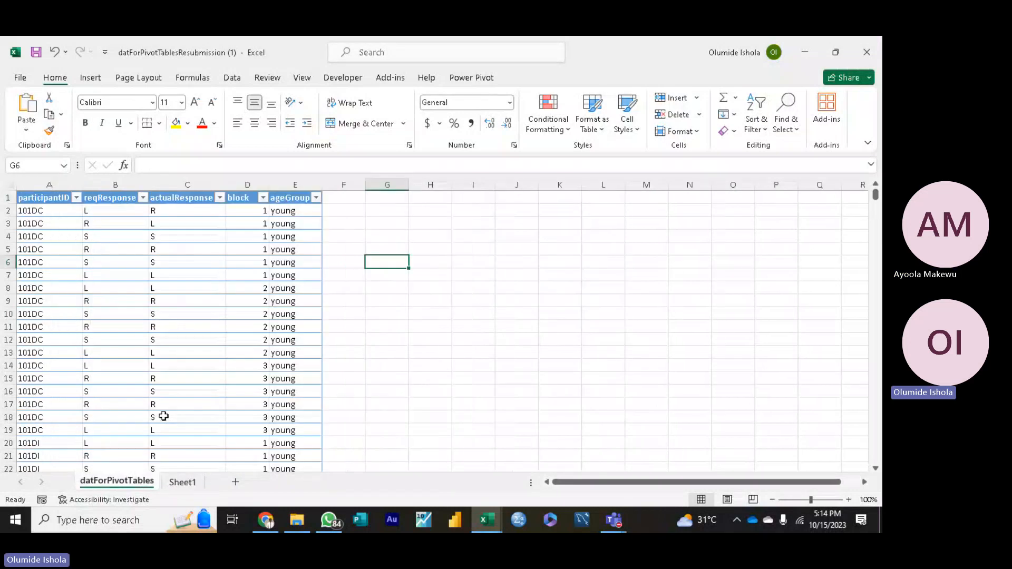
{"action": "left_click", "coordinate": [427, 288]}
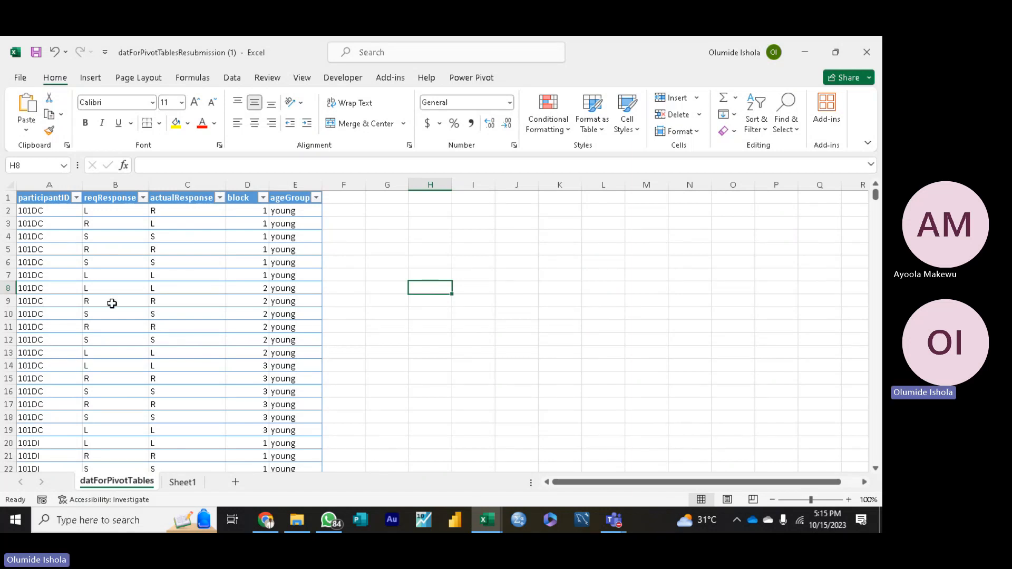
{"action": "left_click_drag", "start_coordinate": [42, 199], "coordinate": [35, 303]}
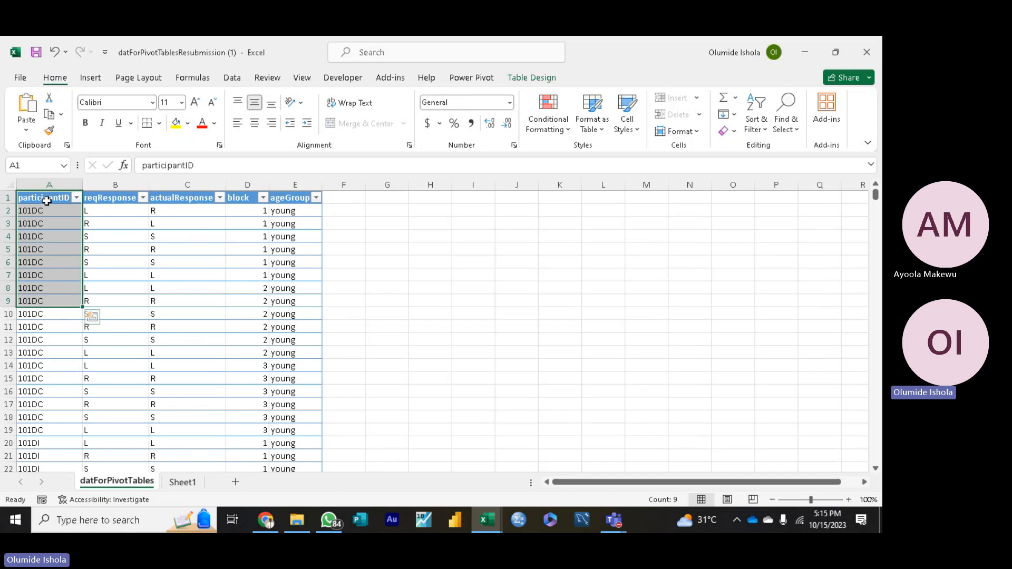
{"action": "left_click", "coordinate": [50, 379]}
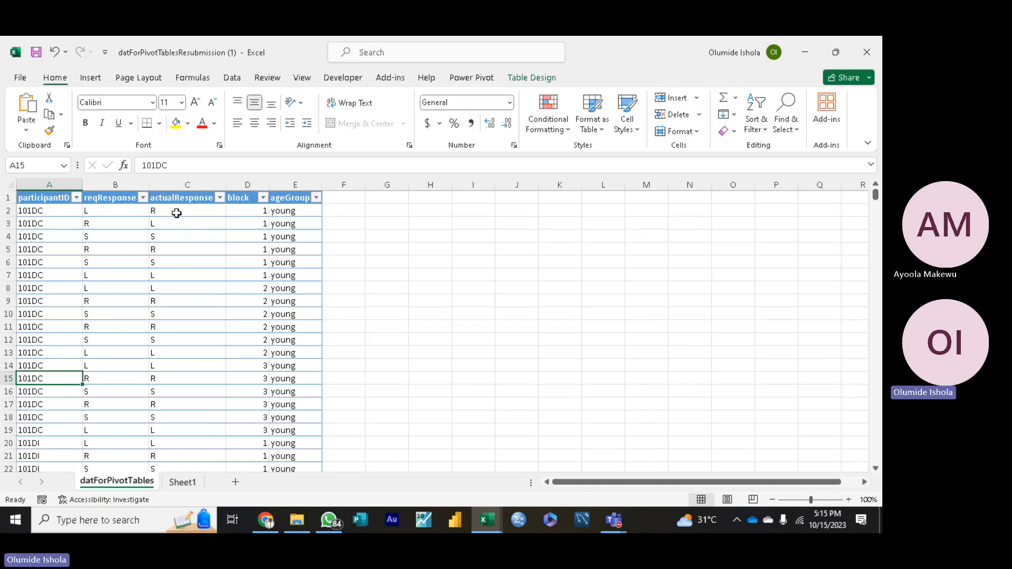
Step: Compare the reqResponse and actualResponse values row by row in rows 2 to 6 of the datForPivotTables table
{"action": "left_click", "coordinate": [177, 213]}
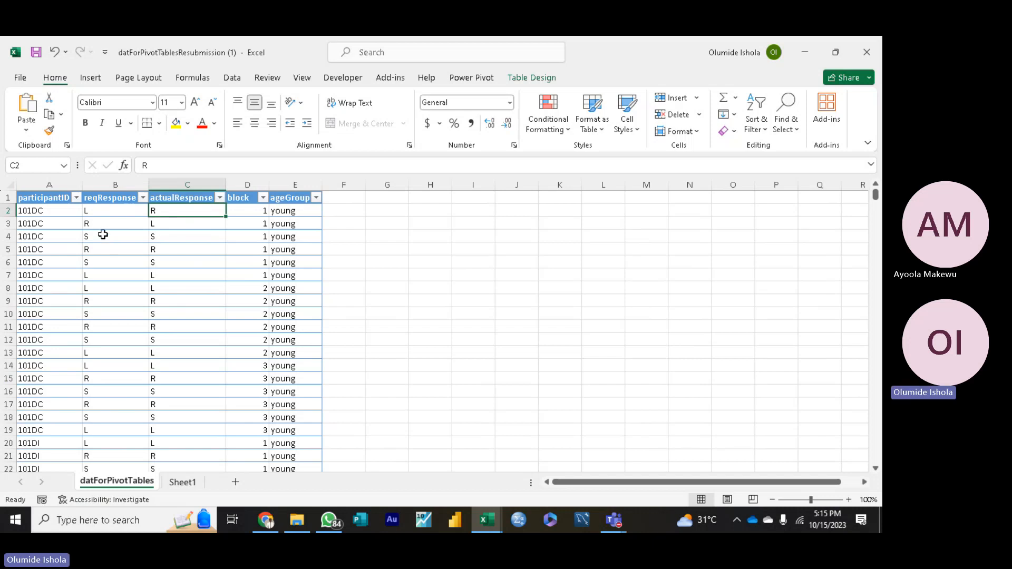
{"action": "left_click", "coordinate": [172, 225]}
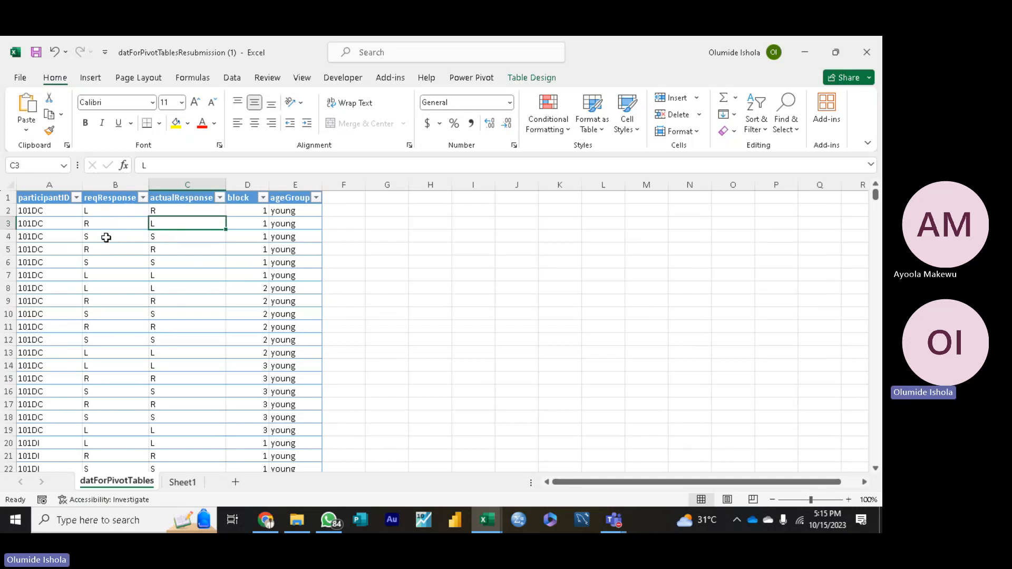
{"action": "left_click", "coordinate": [105, 237]}
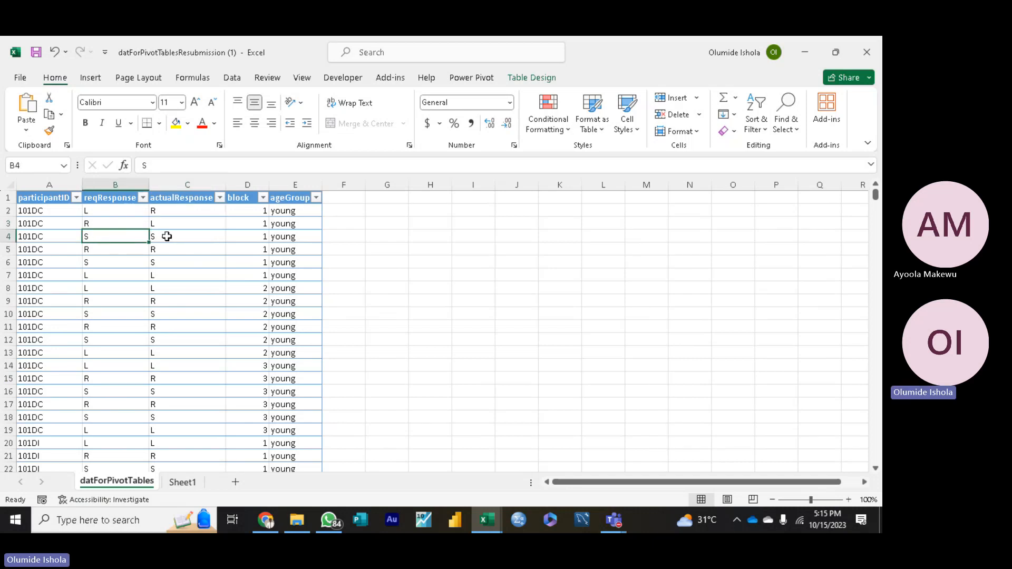
{"action": "left_click", "coordinate": [186, 236]}
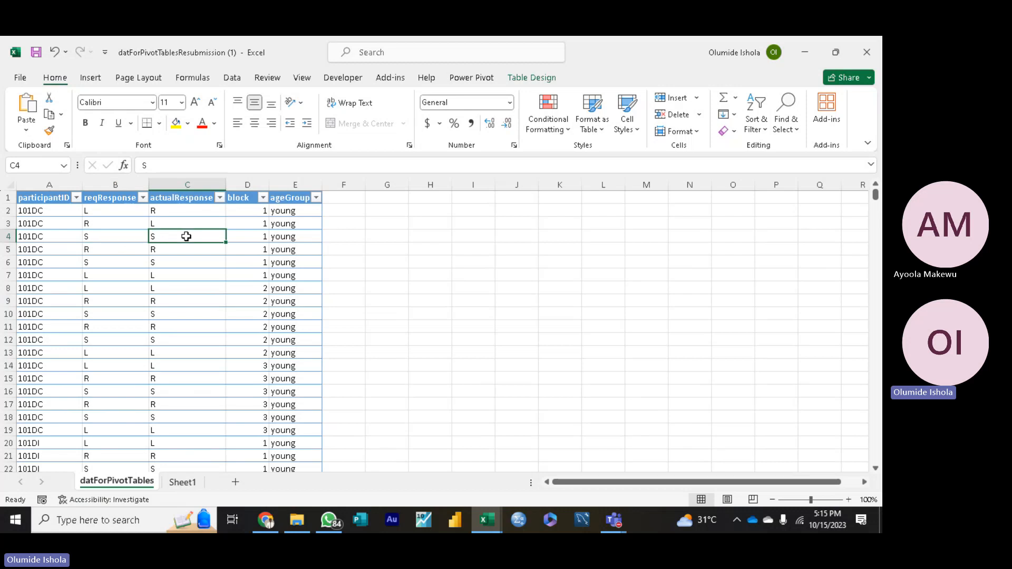
{"action": "left_click", "coordinate": [159, 250]}
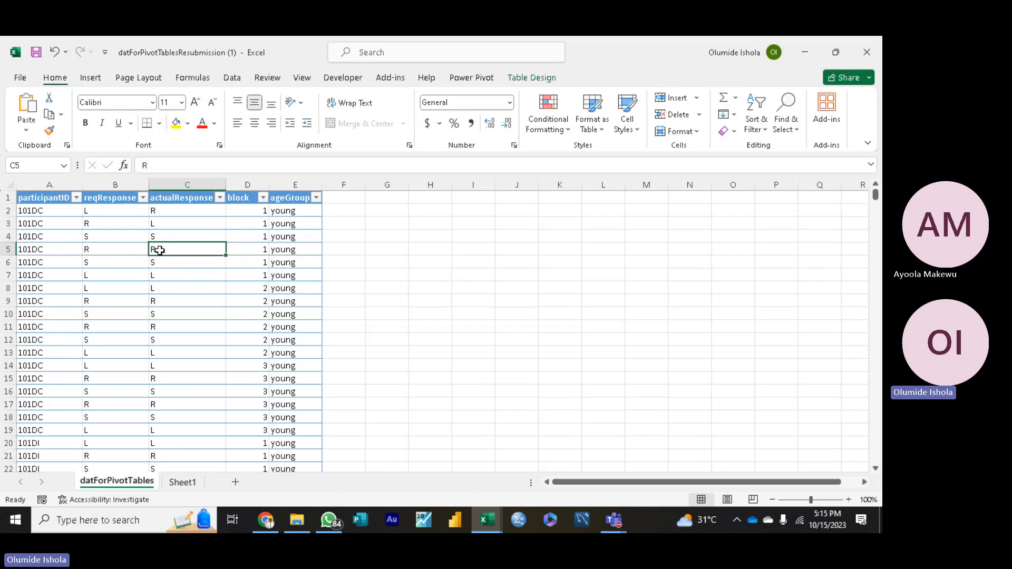
{"action": "left_click", "coordinate": [135, 250]}
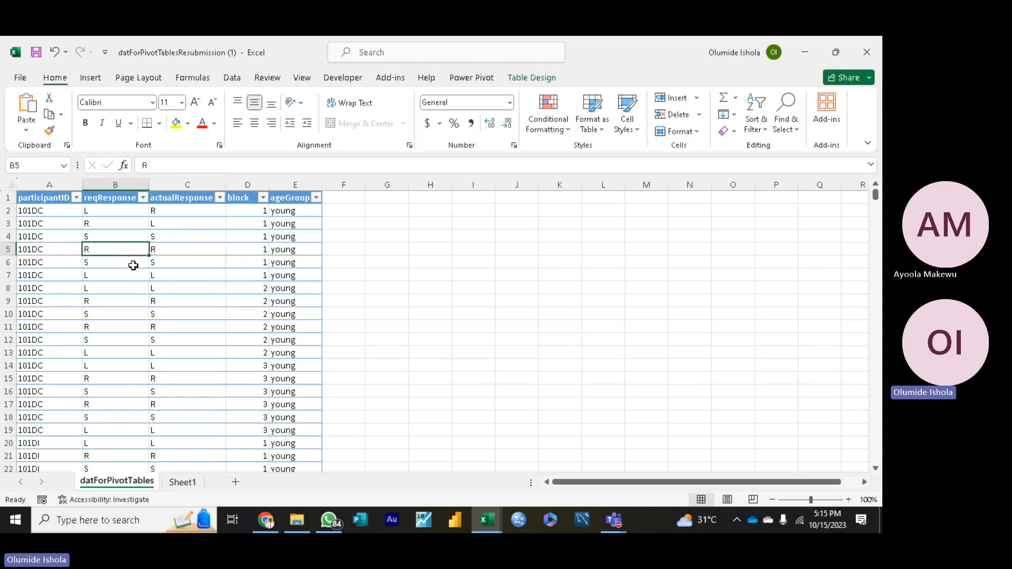
{"action": "left_click", "coordinate": [133, 265]}
{"action": "left_click", "coordinate": [166, 266]}
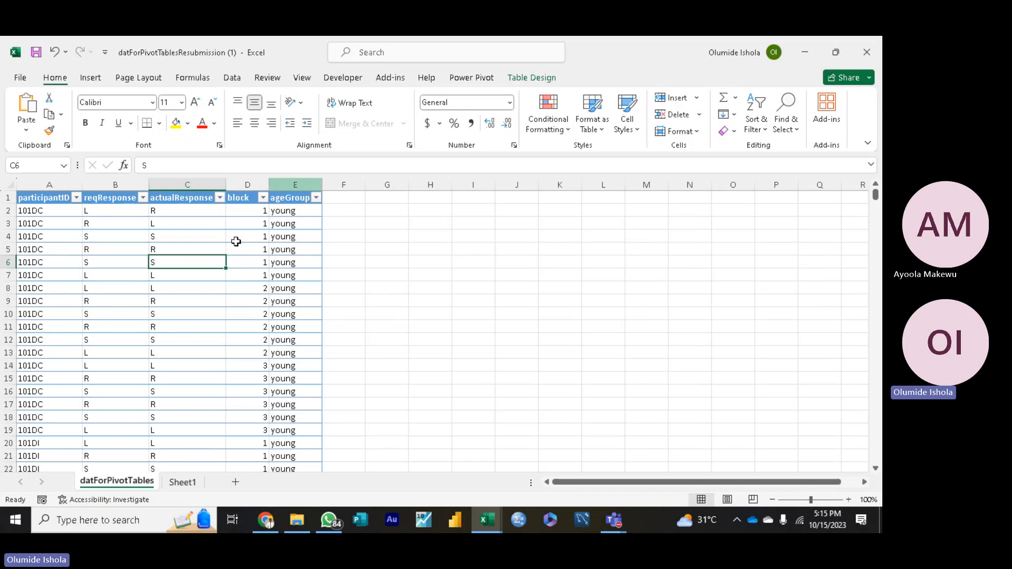
Step: Examine the actualResponse and block columns to find where an additional column belongs in the table
{"action": "left_click", "coordinate": [213, 183]}
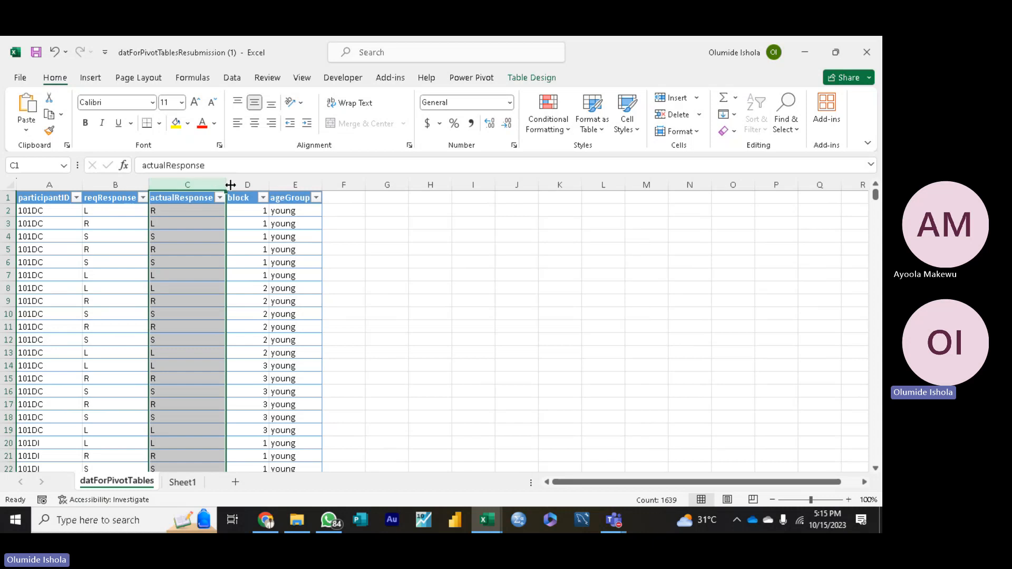
{"action": "left_click", "coordinate": [248, 180]}
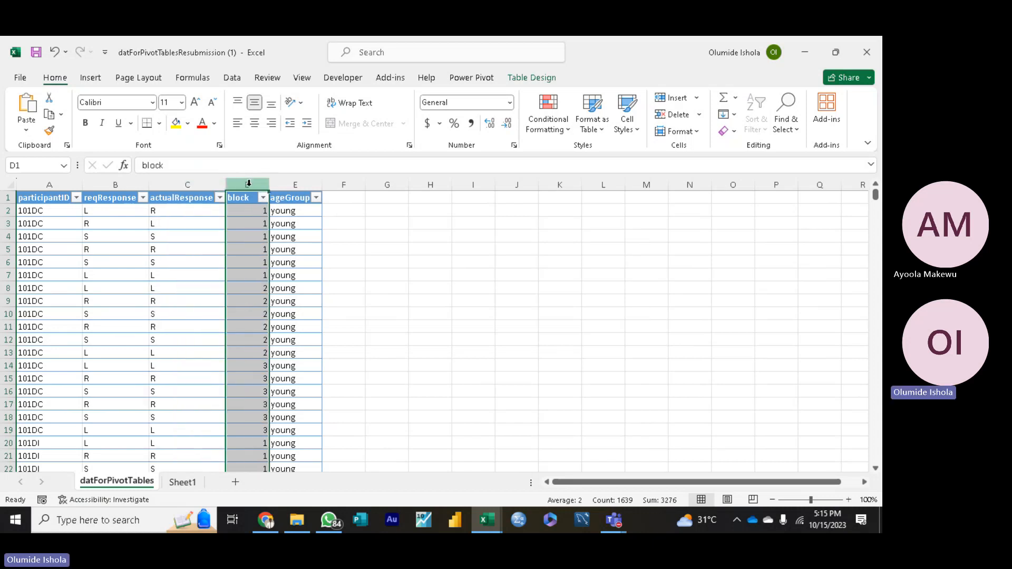
{"action": "left_click", "coordinate": [198, 184]}
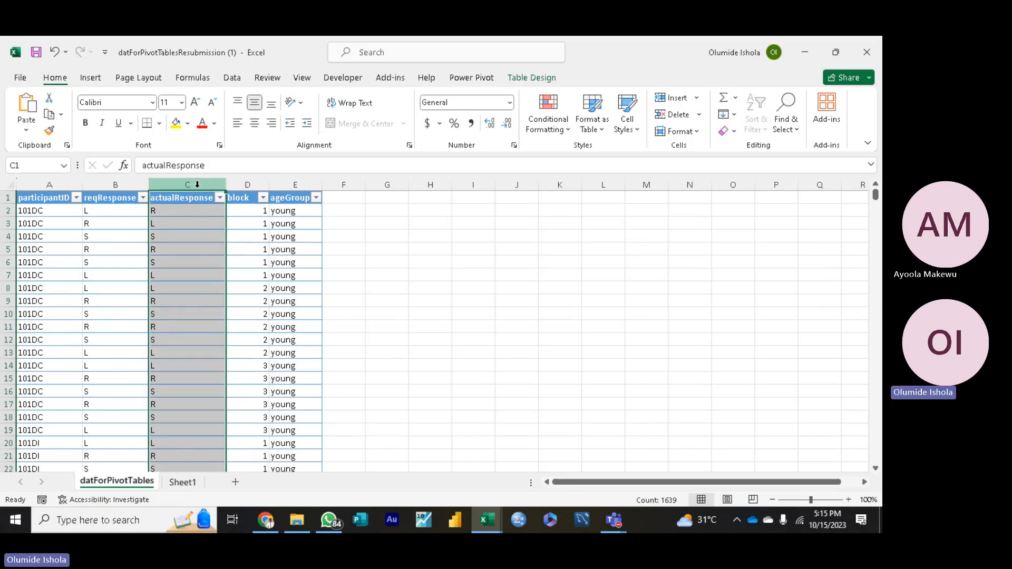
{"action": "left_click", "coordinate": [248, 182]}
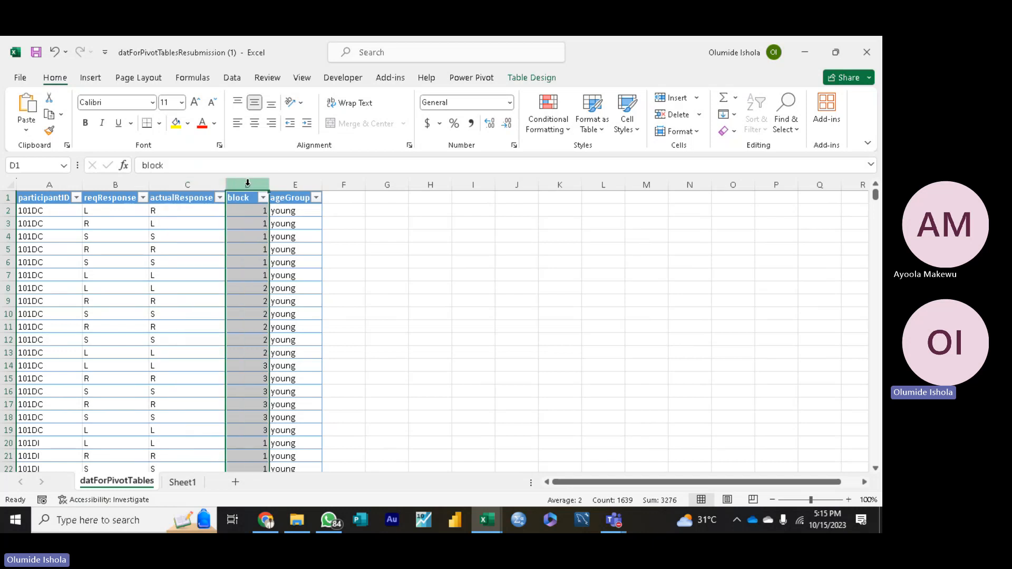
{"action": "left_click", "coordinate": [199, 183]}
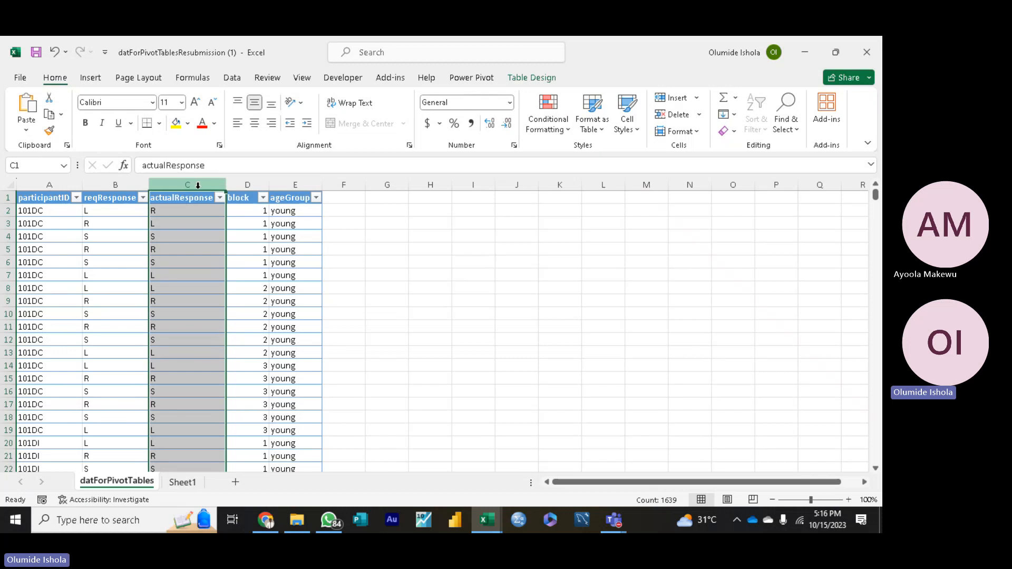
{"action": "left_click", "coordinate": [253, 186]}
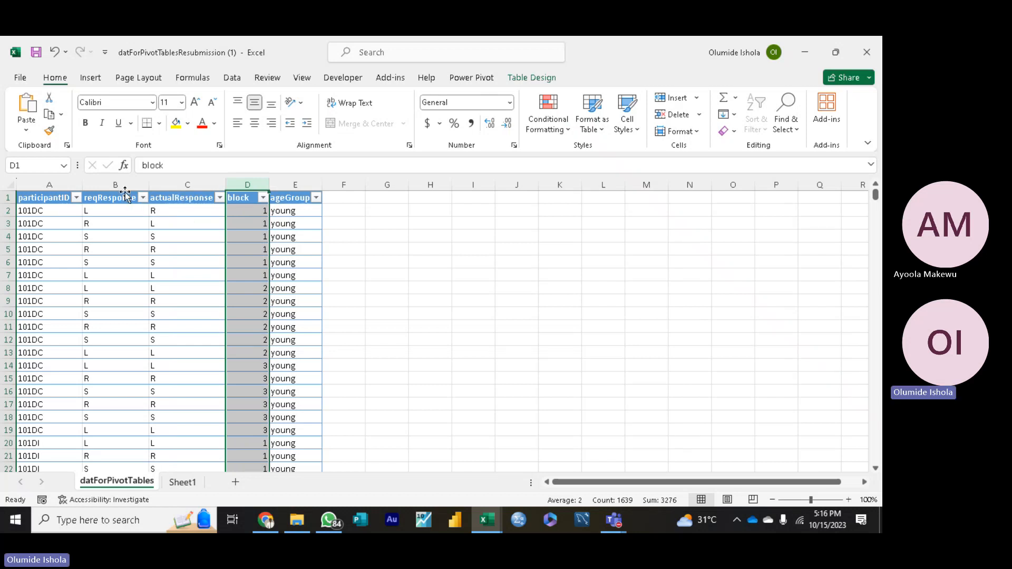
{"action": "key", "text": "ctrl+a"}
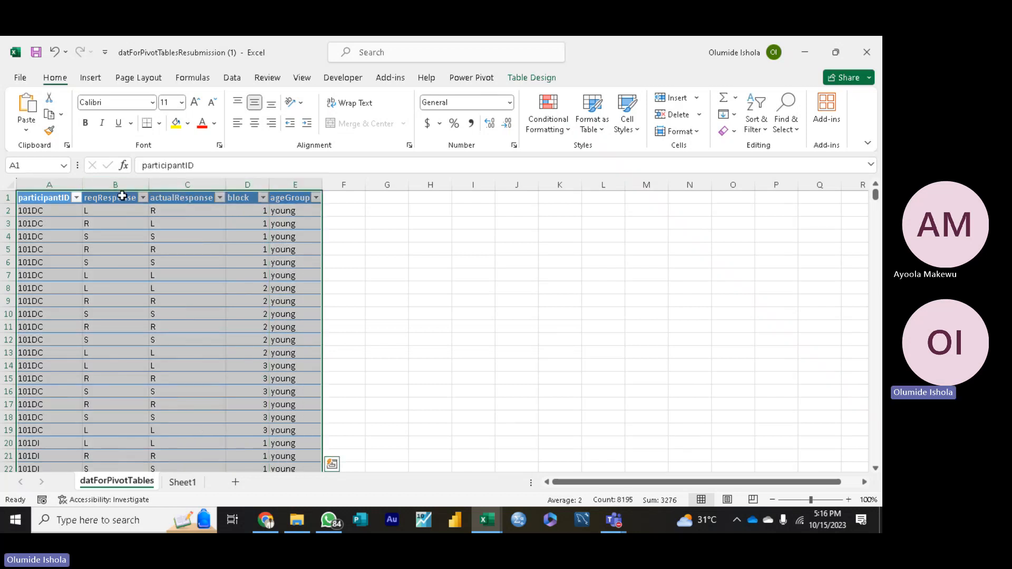
{"action": "left_click", "coordinate": [121, 197]}
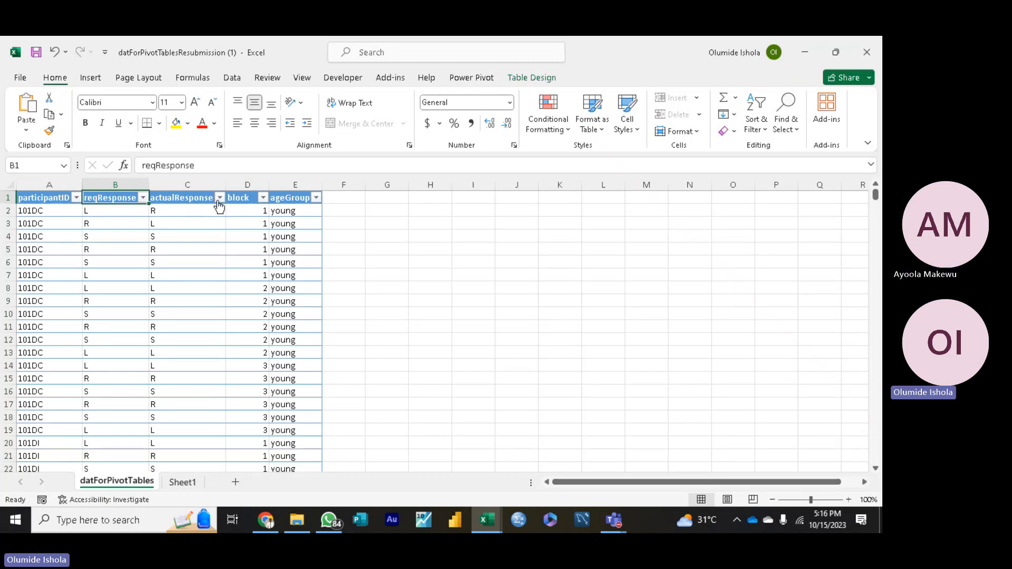
{"action": "left_click", "coordinate": [241, 200]}
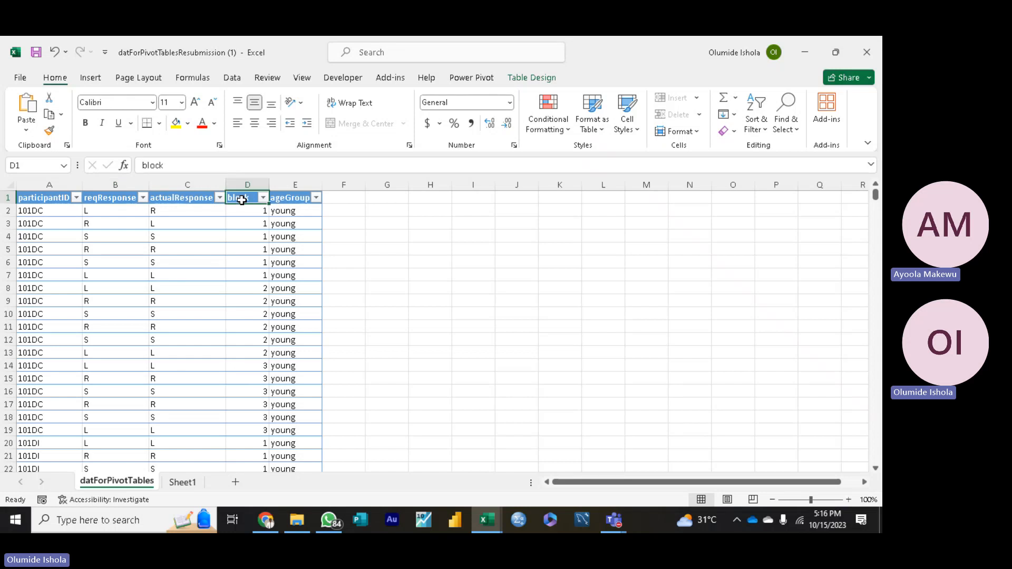
{"action": "left_click", "coordinate": [245, 184]}
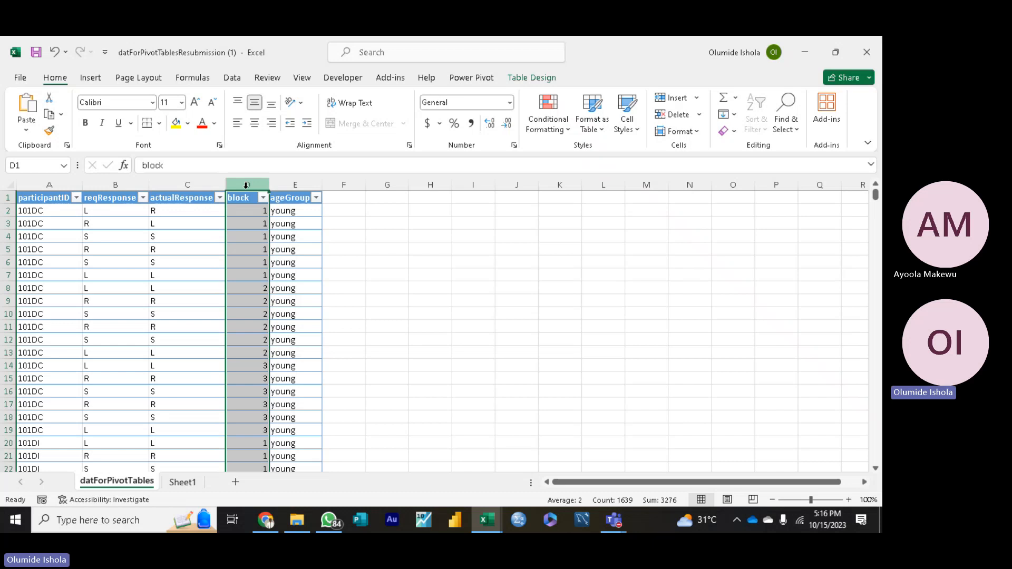
{"action": "left_click", "coordinate": [201, 186]}
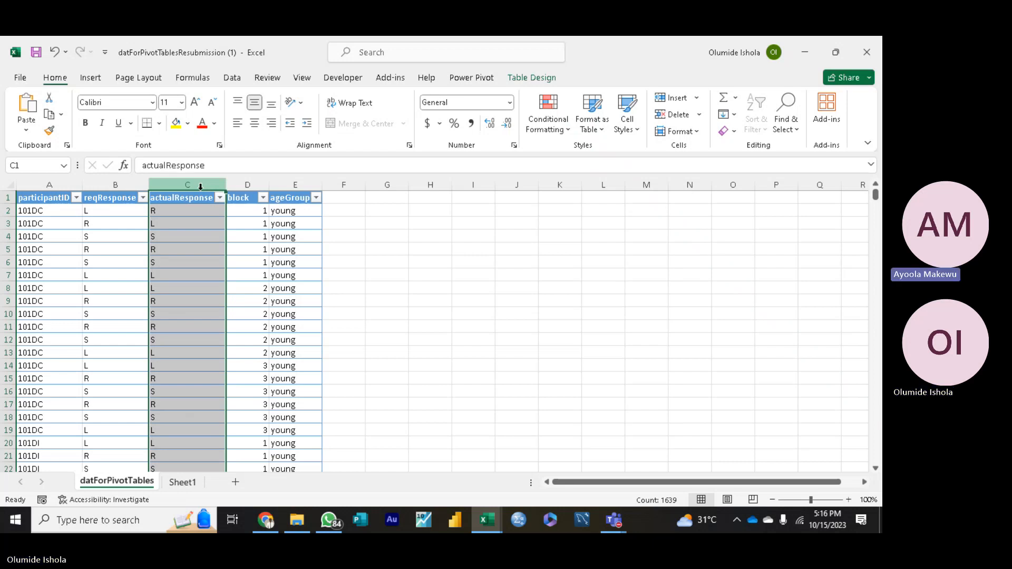
Step: Insert a new table column between the actualResponse and block columns
{"action": "left_click", "coordinate": [248, 184]}
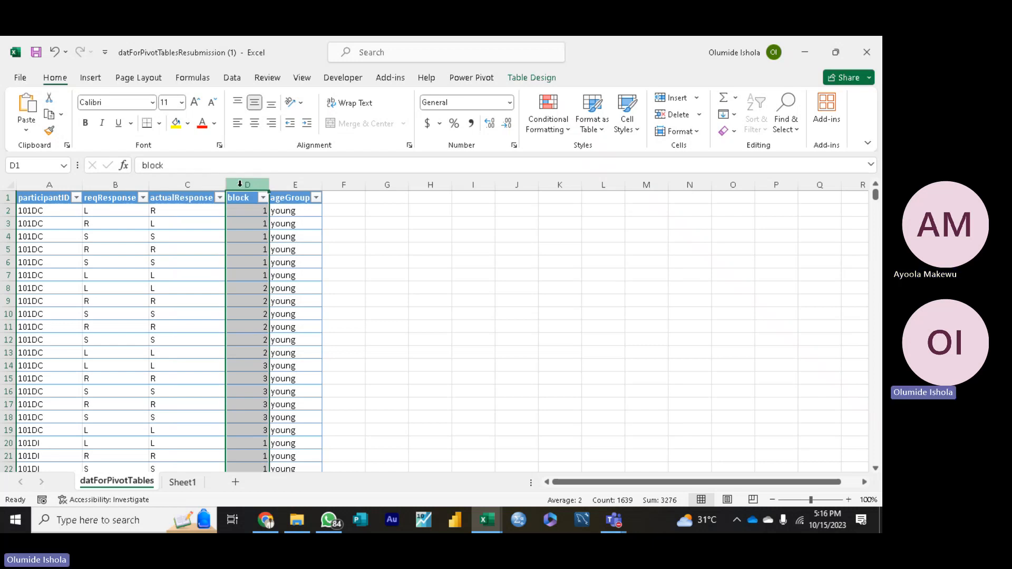
{"action": "right_click", "coordinate": [240, 183]}
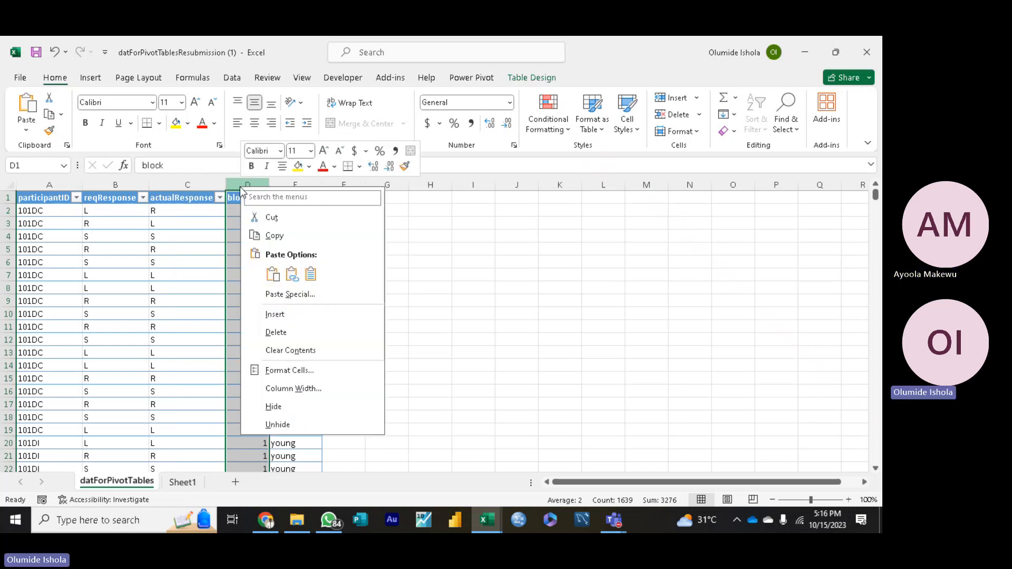
{"action": "left_click", "coordinate": [267, 315]}
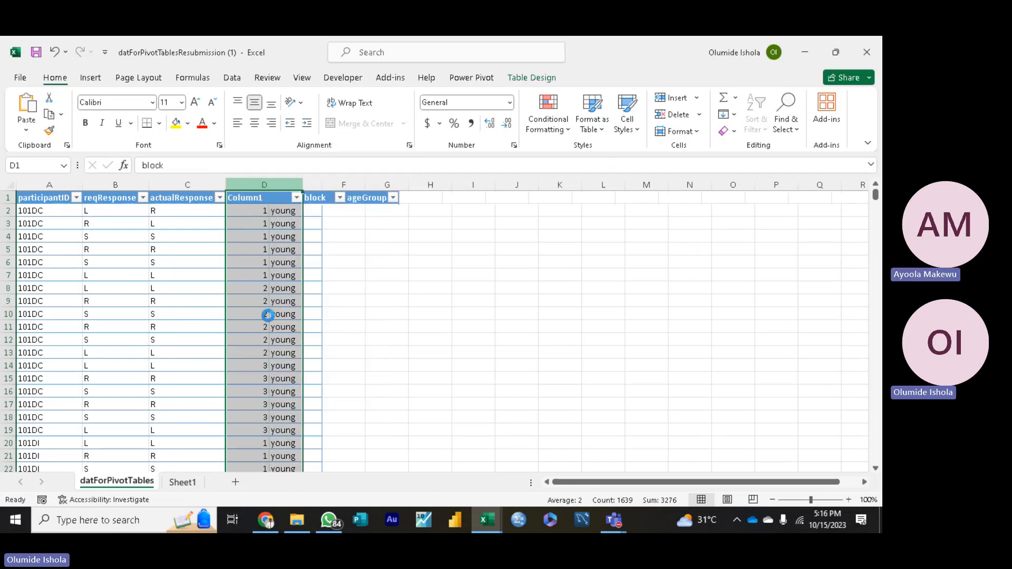
Step: Rename the header of the new column in D1 to Accuracy
{"action": "left_click", "coordinate": [270, 200]}
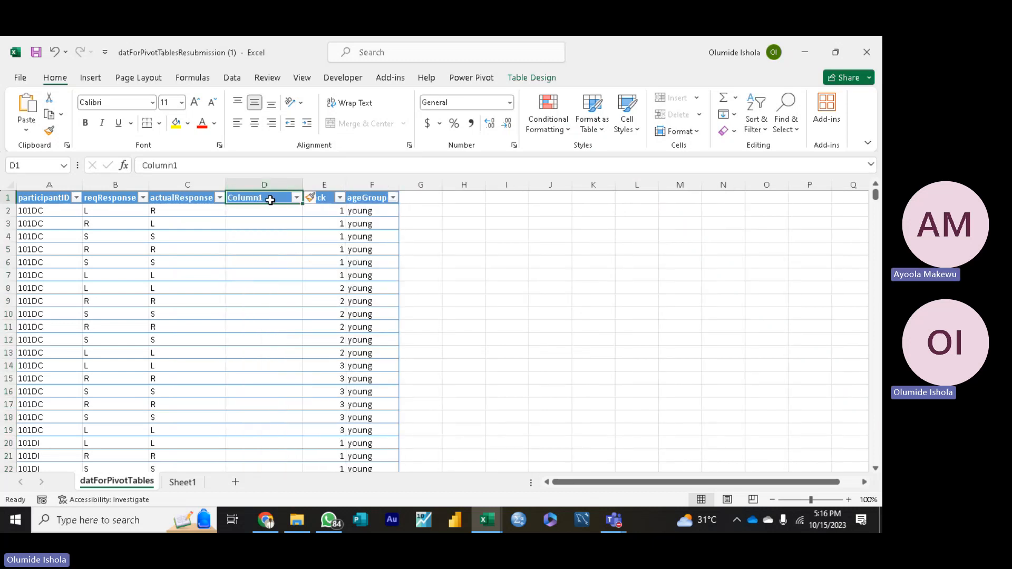
{"action": "double_click", "coordinate": [269, 200]}
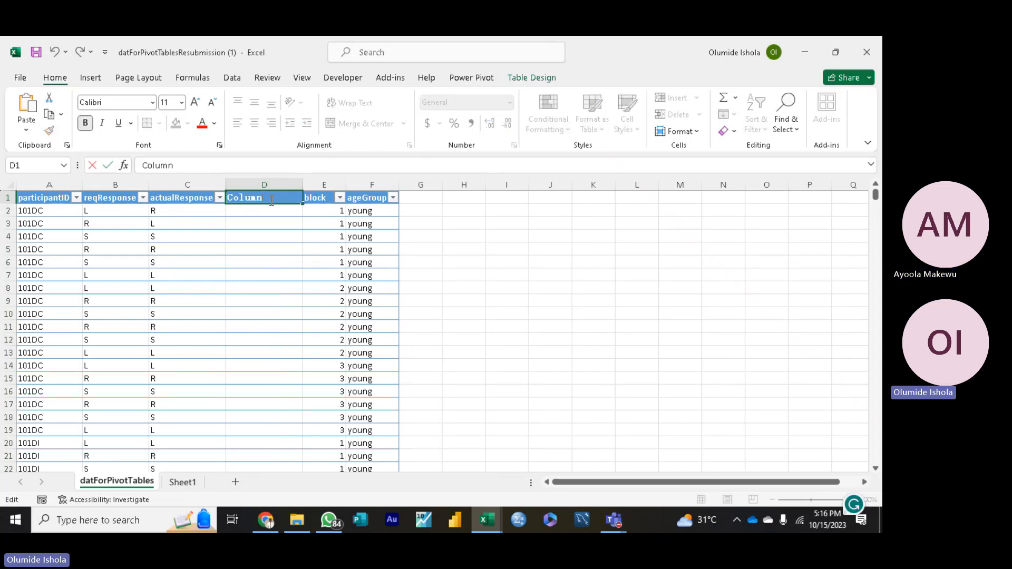
{"action": "key", "text": "BackSpace"}
{"action": "key", "text": "BackSpace"}
{"action": "key", "text": "BackSpace"}
{"action": "key", "text": "BackSpace"}
{"action": "key", "text": "BackSpace"}
{"action": "key", "text": "BackSpace"}
{"action": "key", "text": "BackSpace"}
{"action": "type", "text": "Accuracy"}
Step: Begin an IF formula in cell D2 of the Accuracy column
{"action": "left_click", "coordinate": [256, 214]}
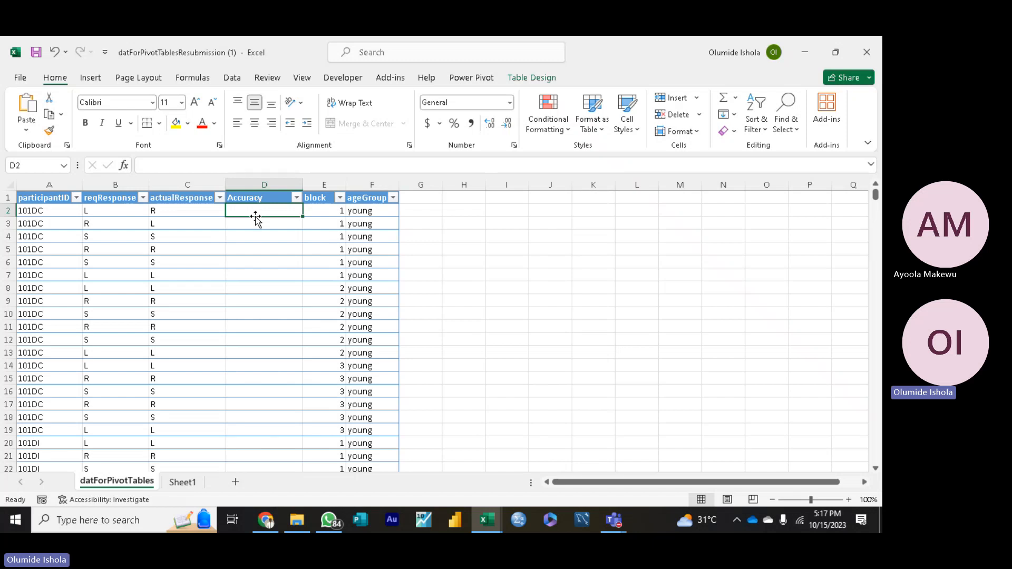
{"action": "type", "text": "="}
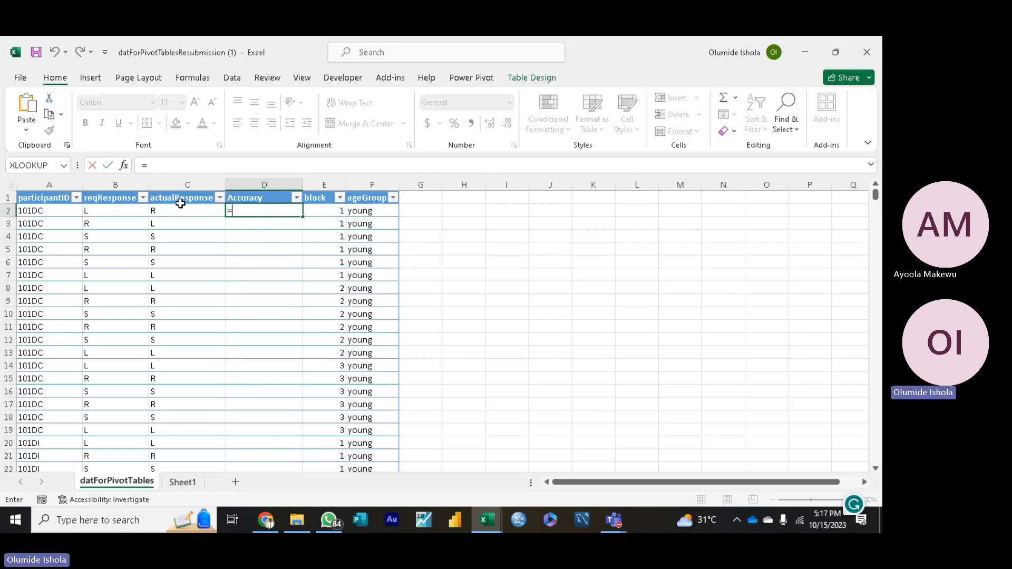
{"action": "left_click", "coordinate": [64, 168]}
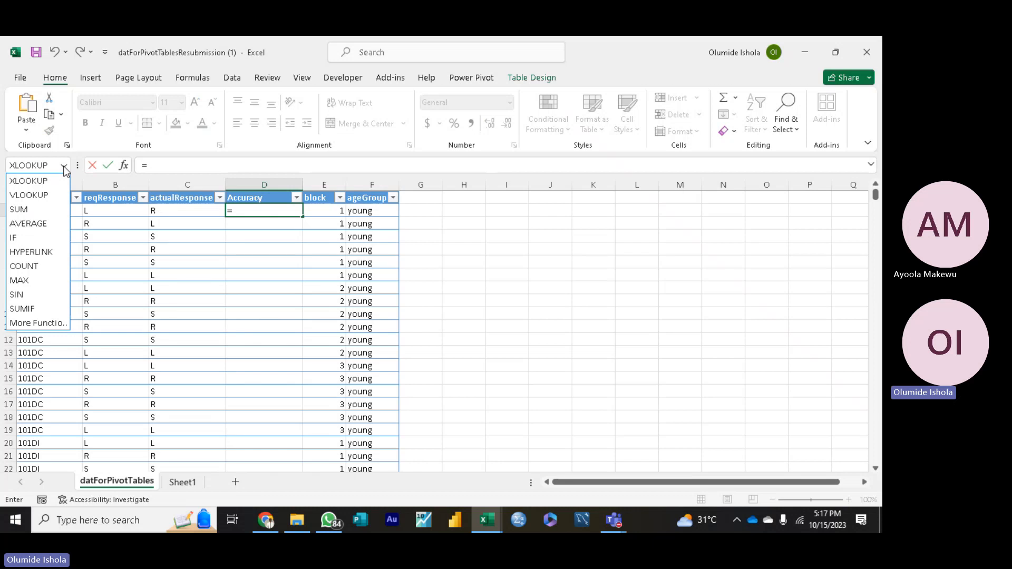
{"action": "left_click", "coordinate": [64, 166]}
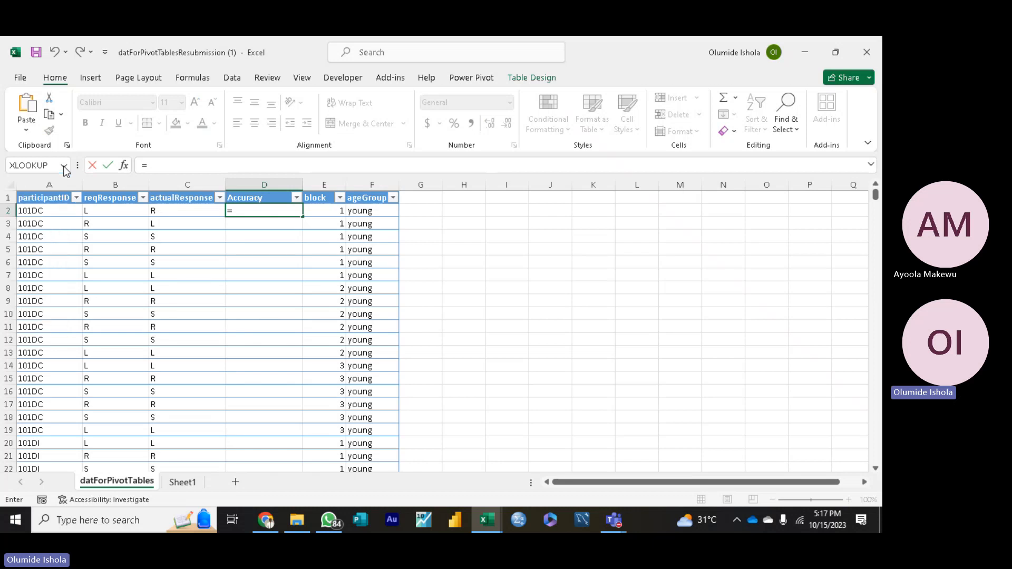
{"action": "left_click", "coordinate": [245, 212]}
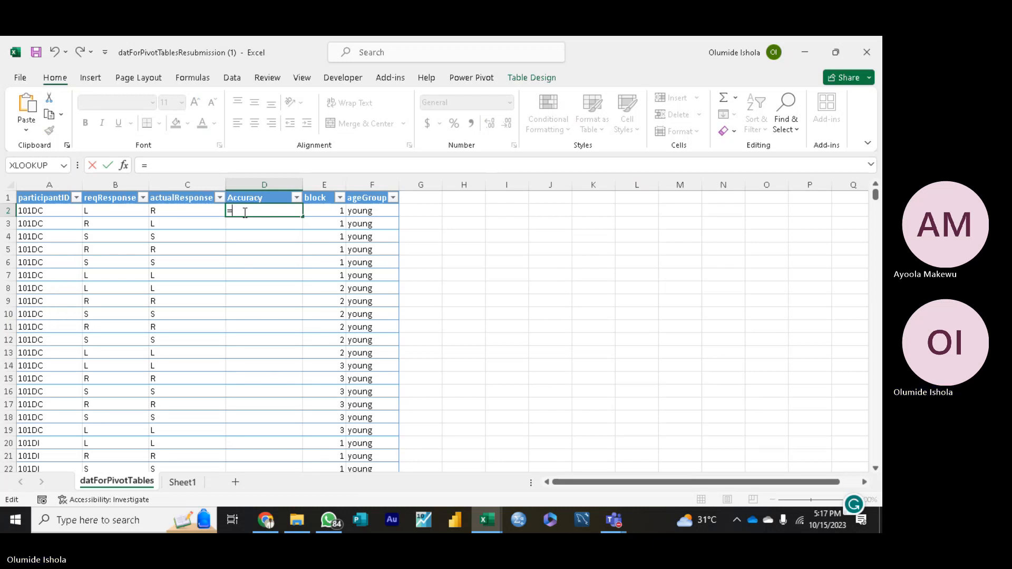
{"action": "type", "text": "IF"}
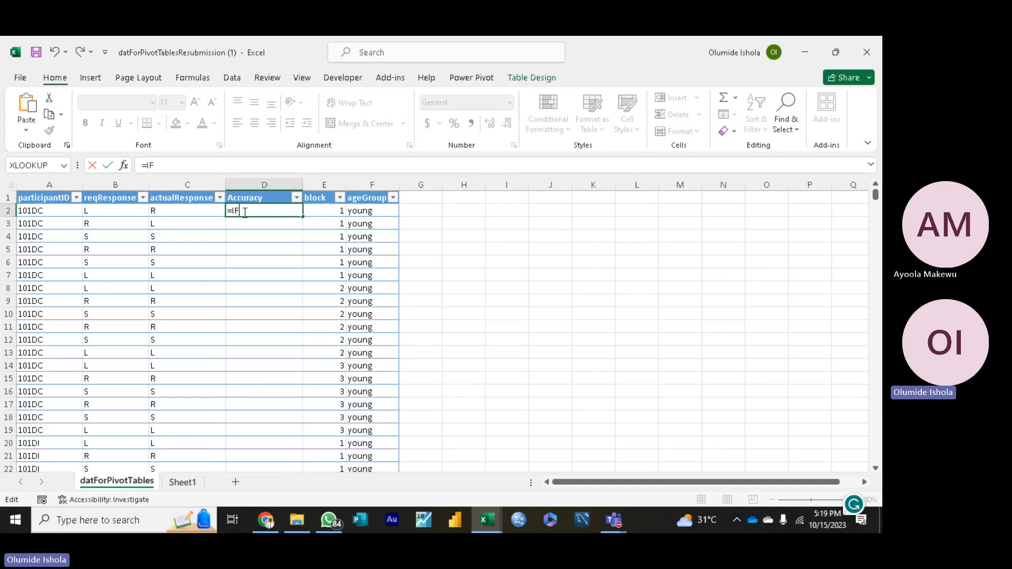
{"action": "type", "text": "S"}
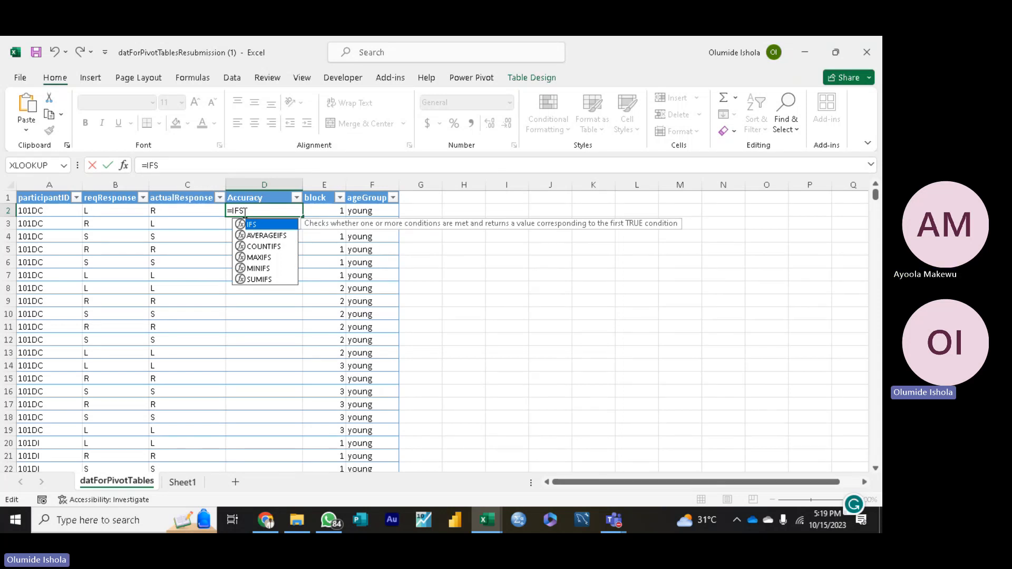
{"action": "key", "text": "BackSpace"}
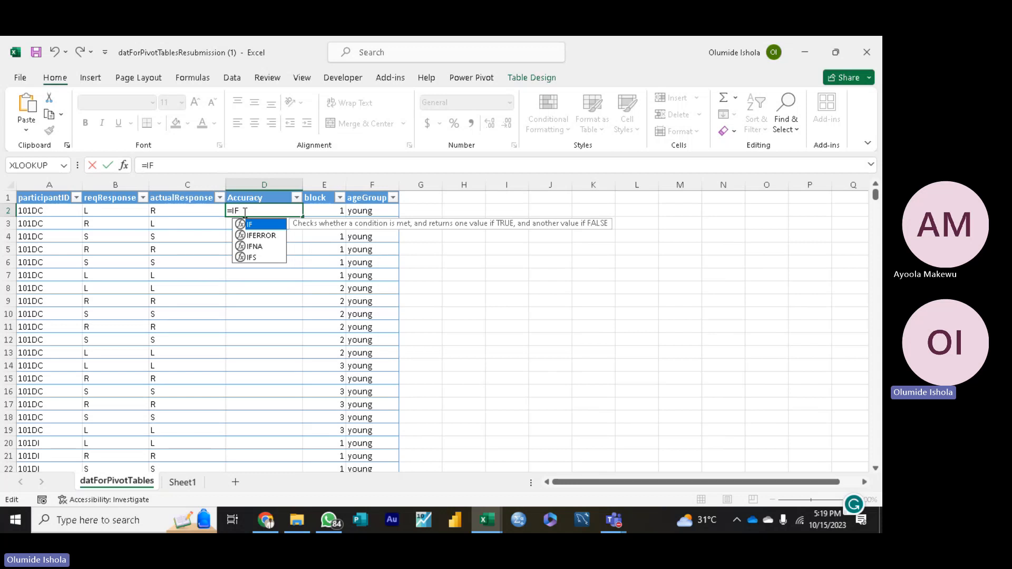
{"action": "type", "text": "("}
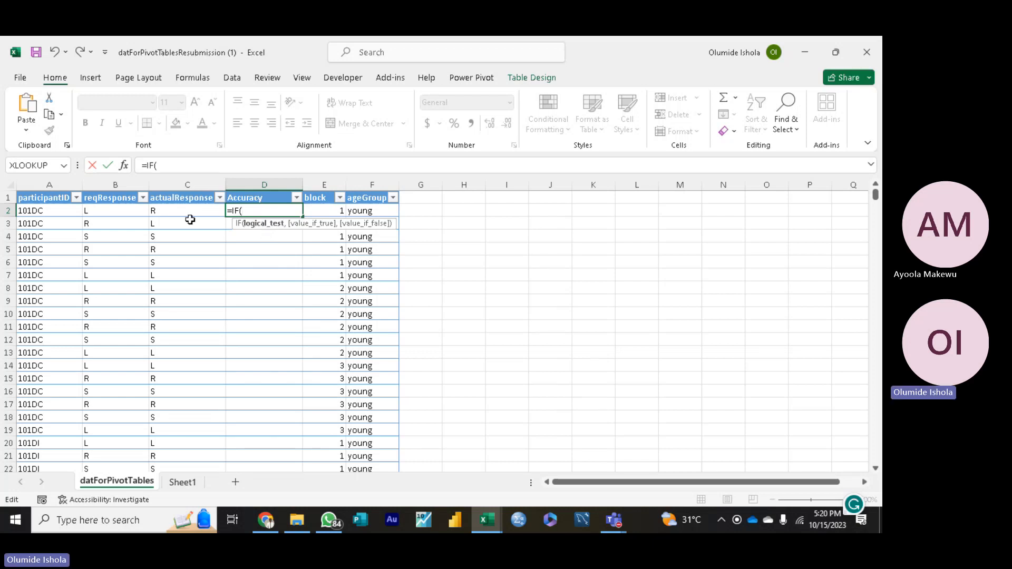
{"action": "left_click", "coordinate": [116, 211]}
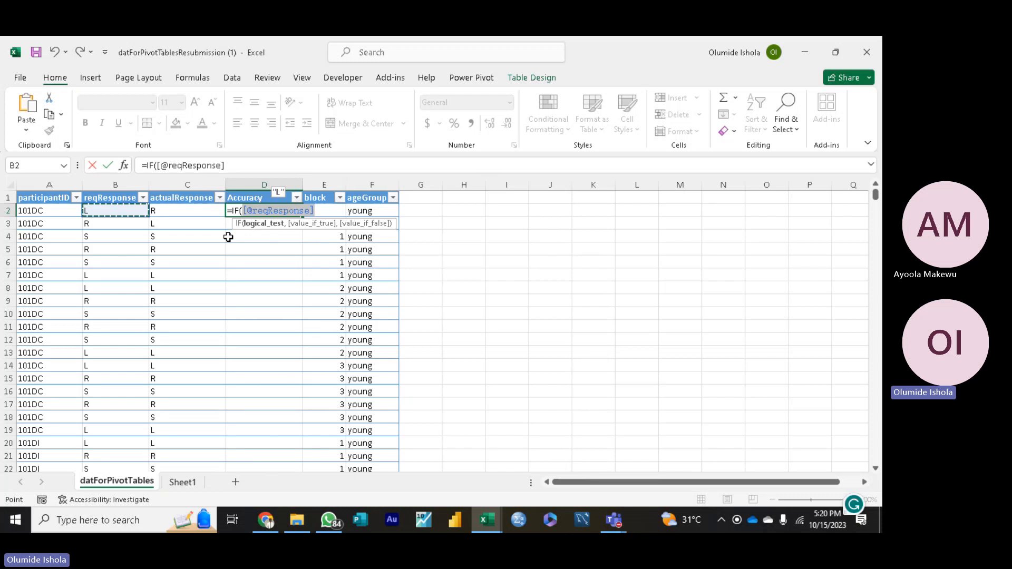
{"action": "type", "text": "="}
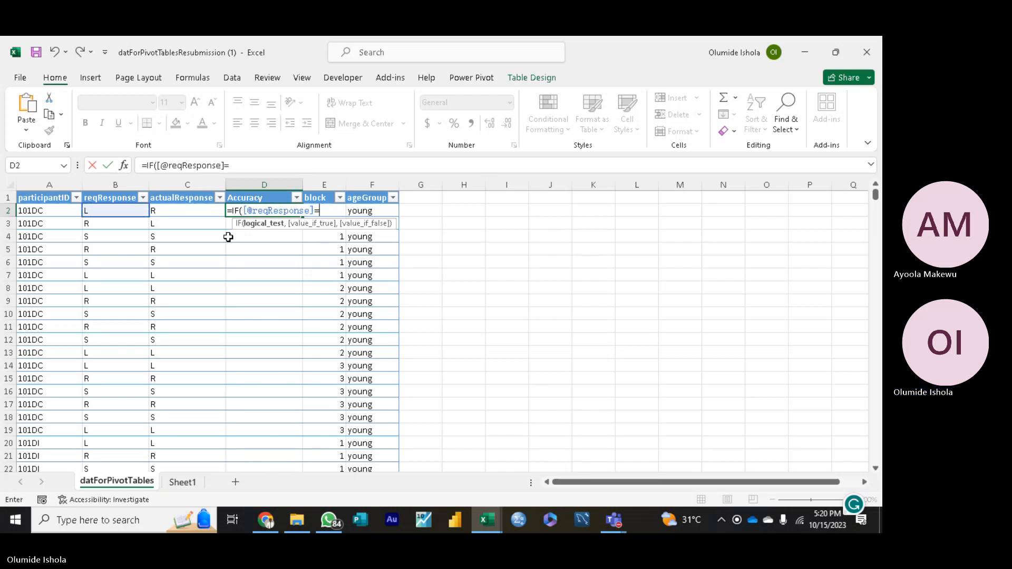
{"action": "left_click", "coordinate": [191, 211]}
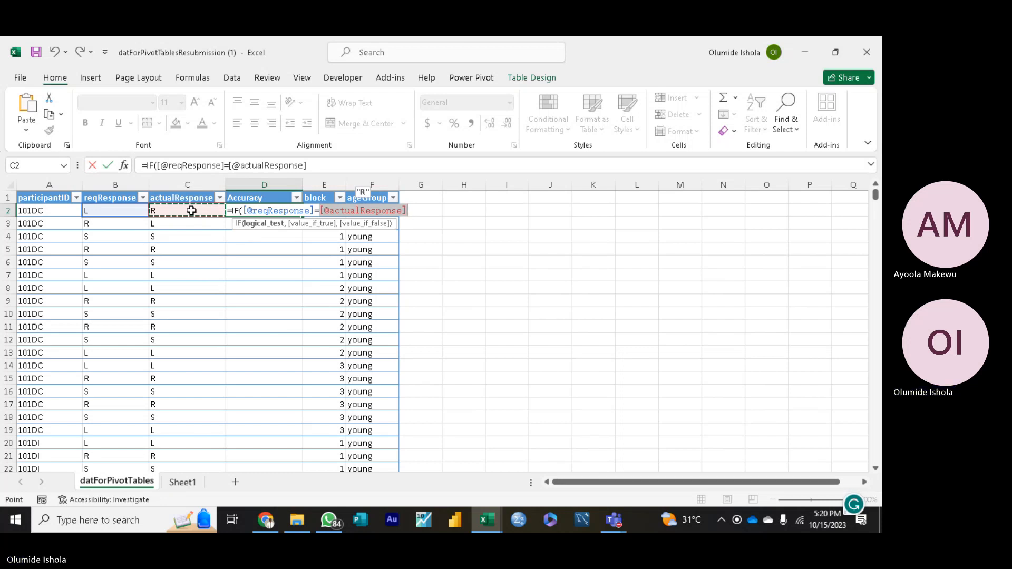
{"action": "type", "text": ",1"}
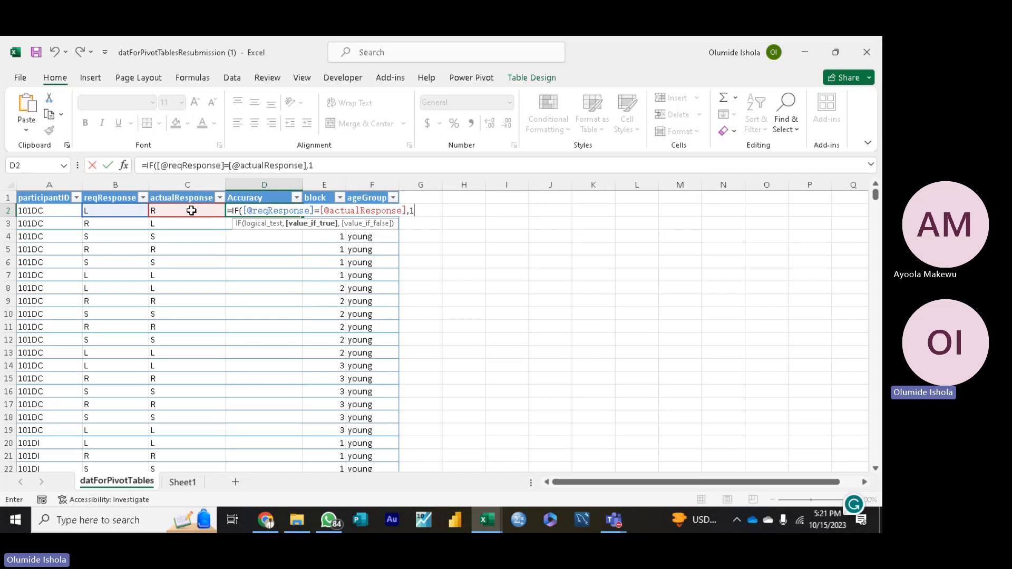
Step: Complete the IF formula so it returns 1 when true and 0 when false, and apply it to the Accuracy column
{"action": "type", "text": ","}
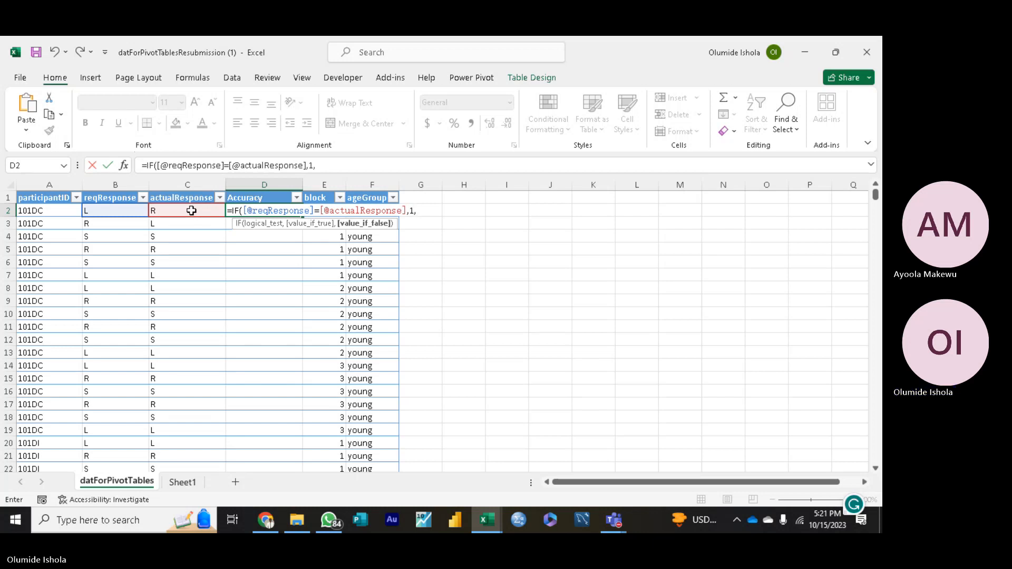
{"action": "type", "text": "O"}
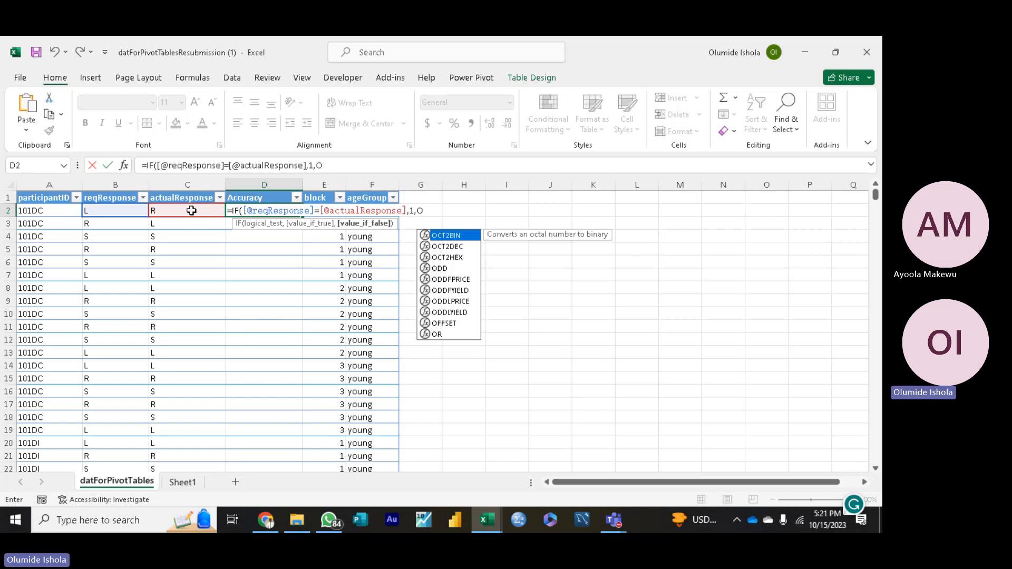
{"action": "key", "text": "BackSpace"}
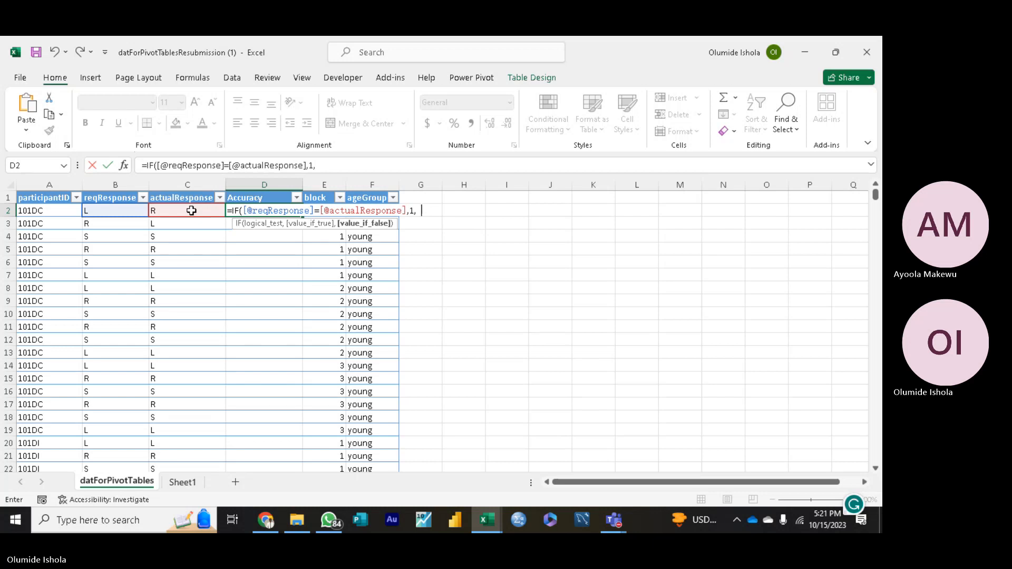
{"action": "type", "text": "0)"}
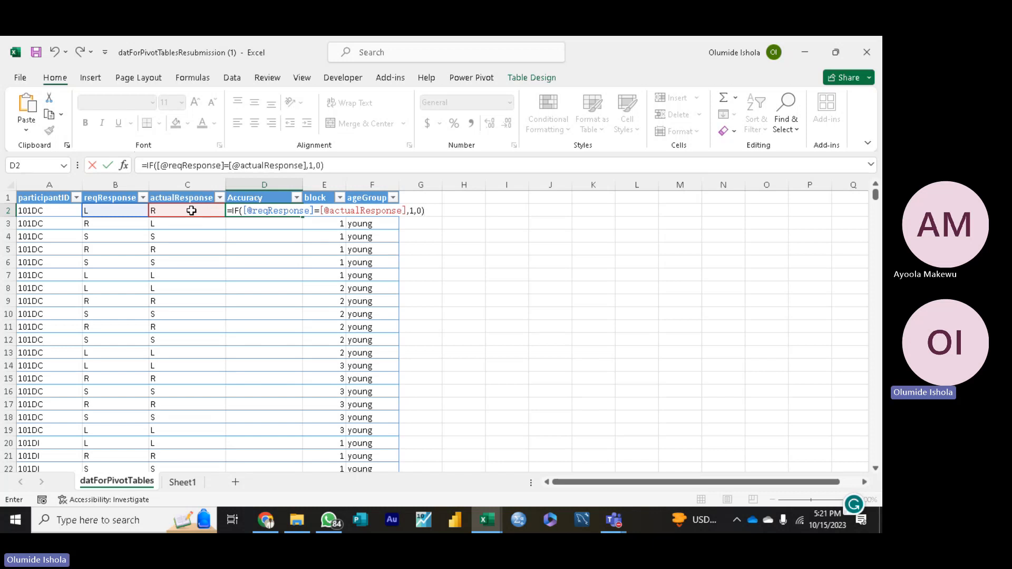
{"action": "key", "text": "Return"}
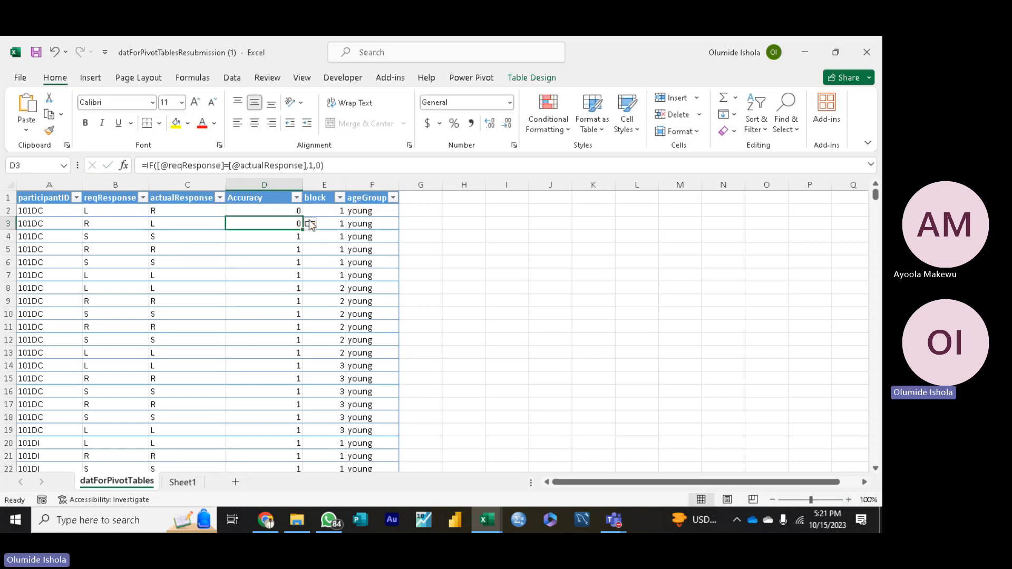
Step: Check the Accuracy results in rows 2, 3 and 7 against their reqResponse and actualResponse values
{"action": "left_click", "coordinate": [465, 272]}
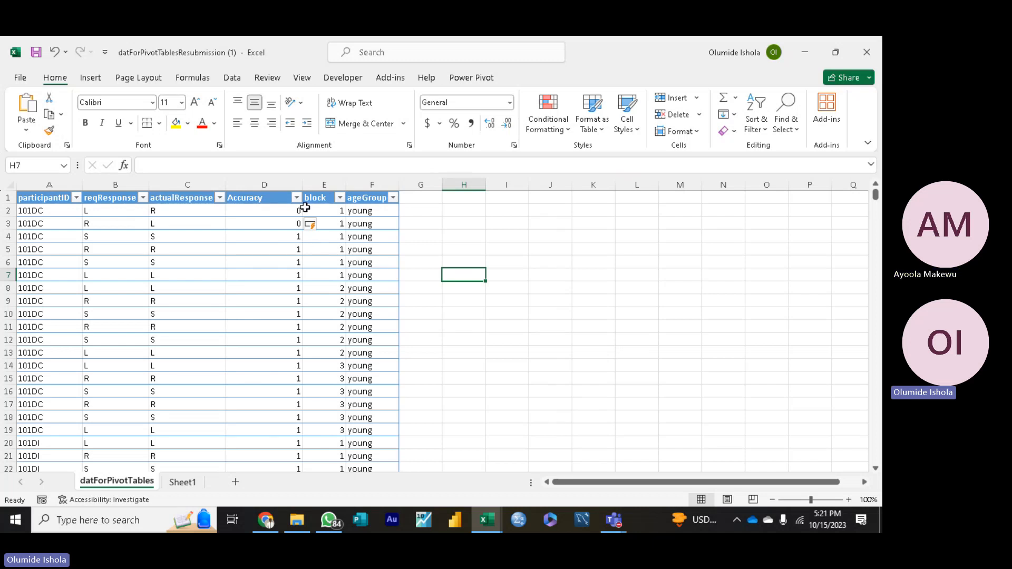
{"action": "left_click", "coordinate": [287, 210]}
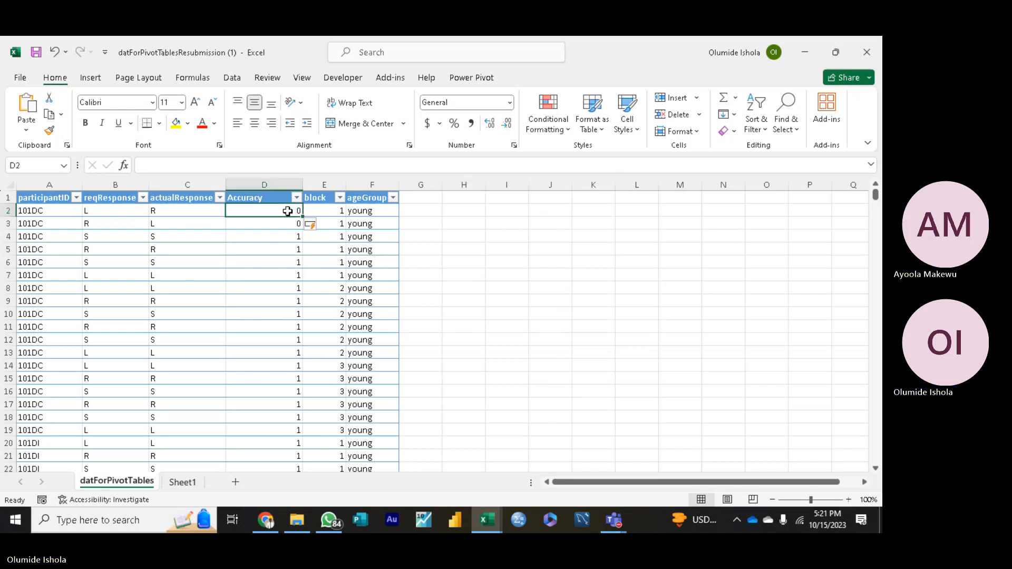
{"action": "left_click", "coordinate": [283, 226]}
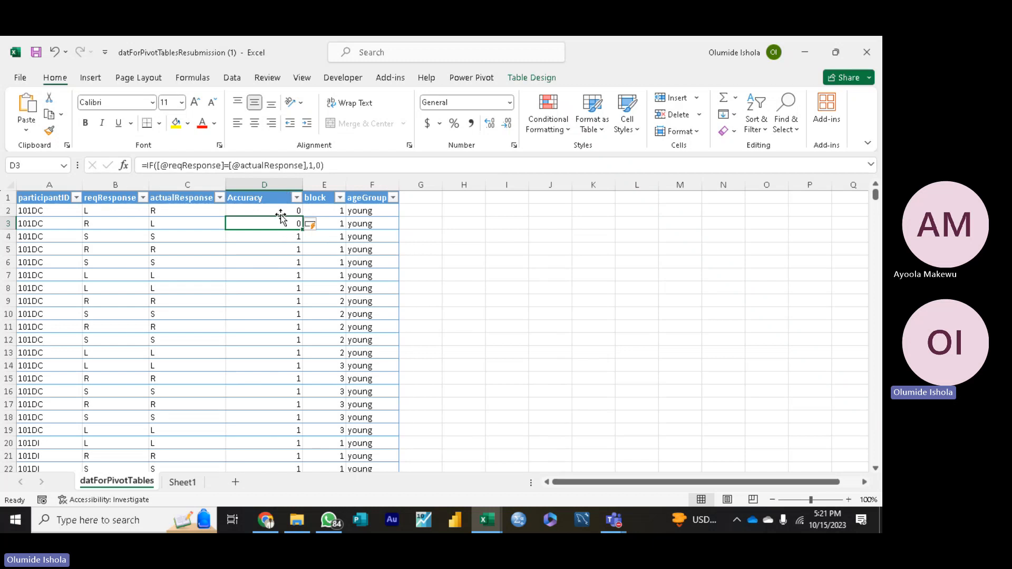
{"action": "left_click", "coordinate": [282, 208]}
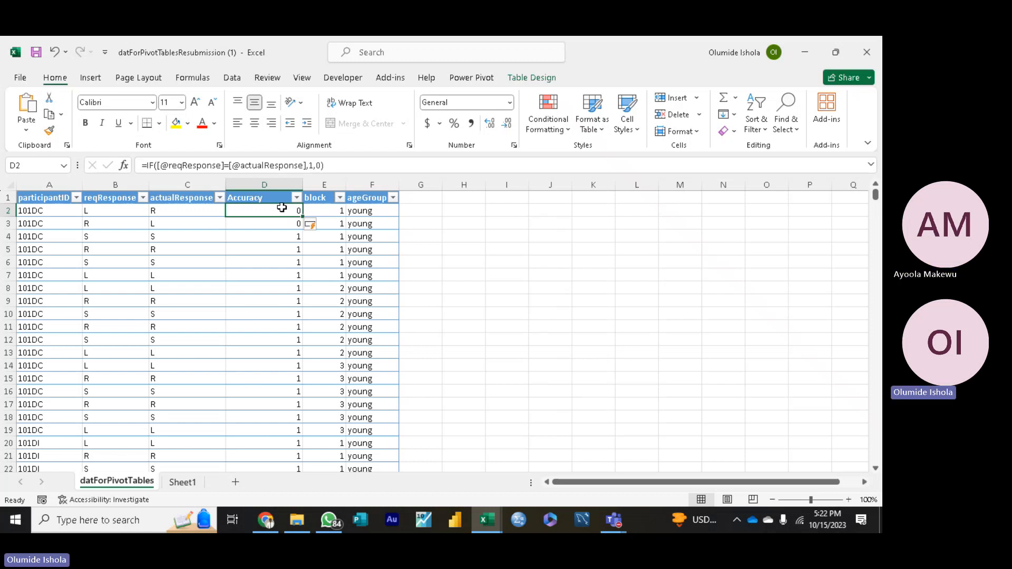
{"action": "left_click", "coordinate": [113, 211]}
{"action": "left_click", "coordinate": [179, 211]}
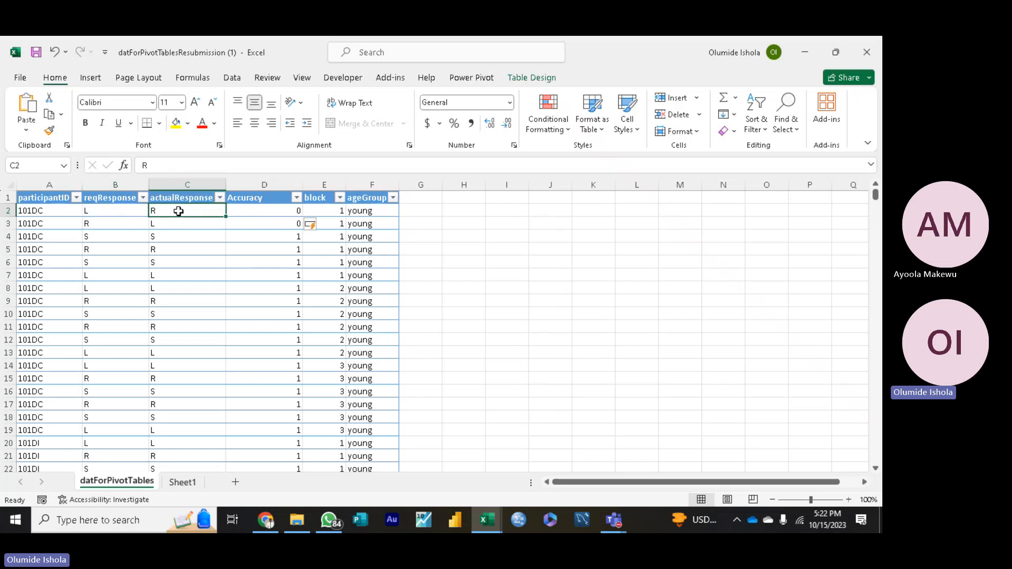
{"action": "left_click", "coordinate": [277, 213]}
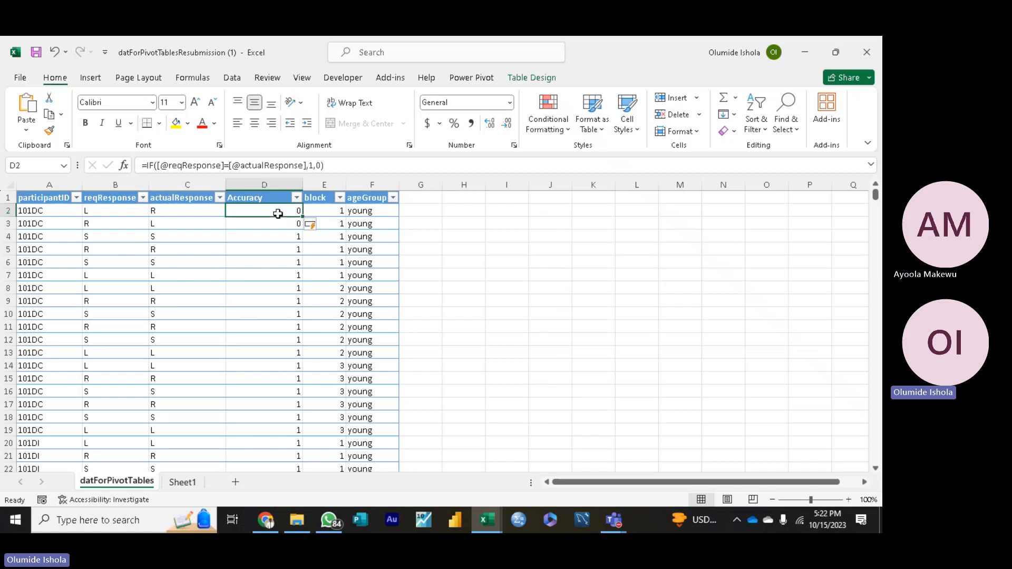
{"action": "left_click", "coordinate": [110, 276]}
{"action": "left_click", "coordinate": [171, 278]}
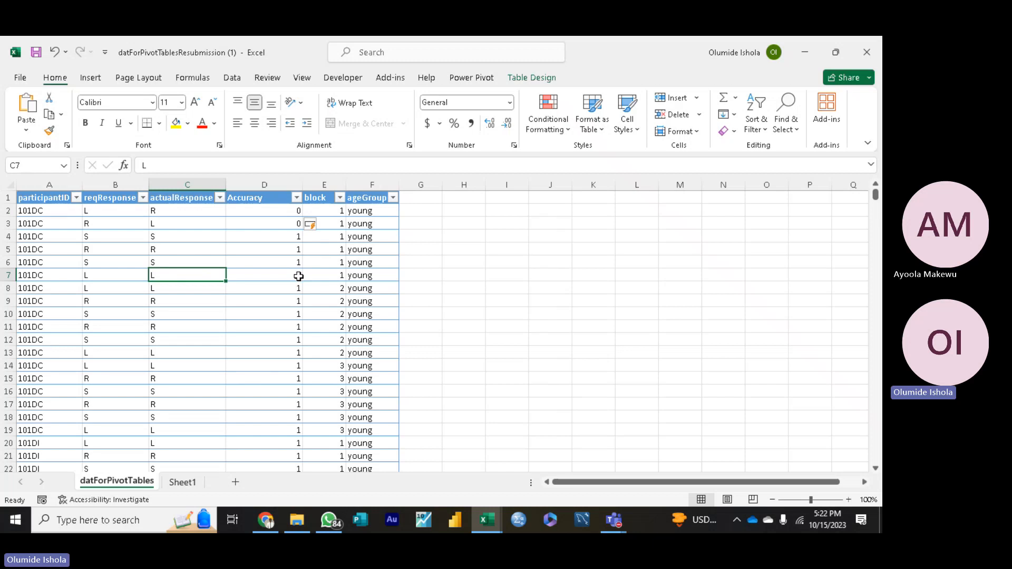
Step: Start a small key beside the table with 1 in I7 and True in J7
{"action": "left_click", "coordinate": [508, 271]}
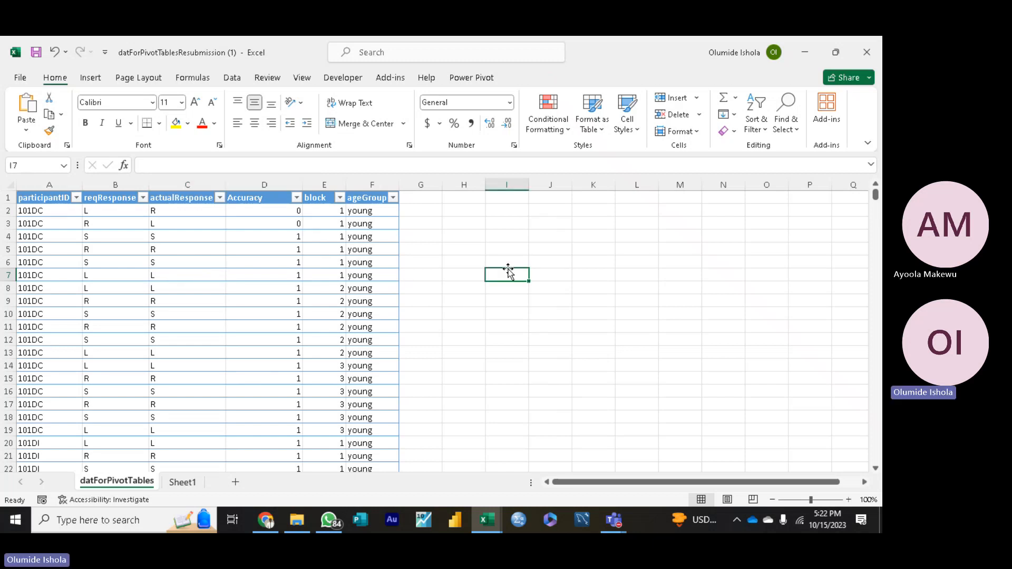
{"action": "type", "text": "1"}
{"action": "left_click", "coordinate": [542, 273]}
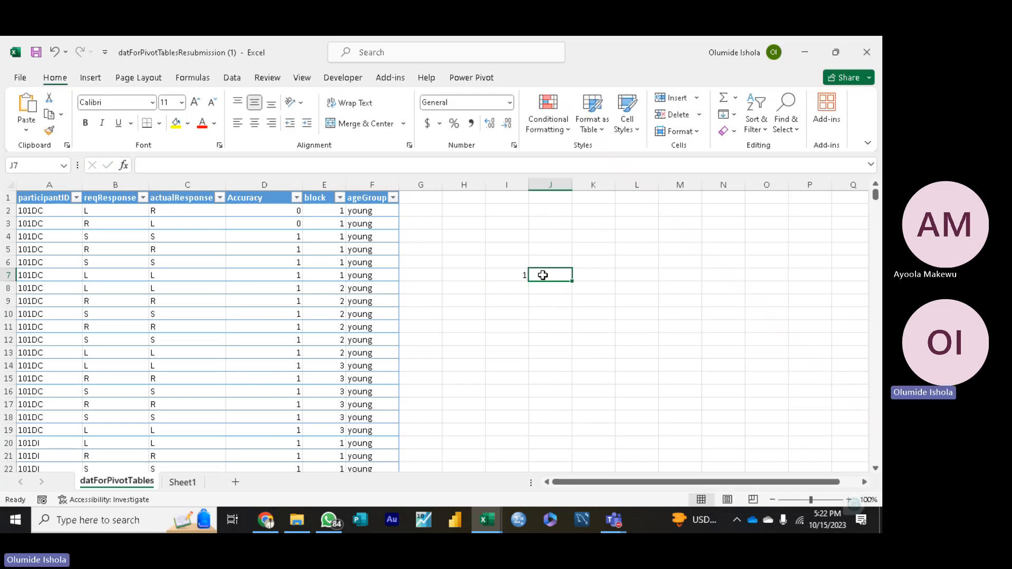
{"action": "type", "text": "tU"}
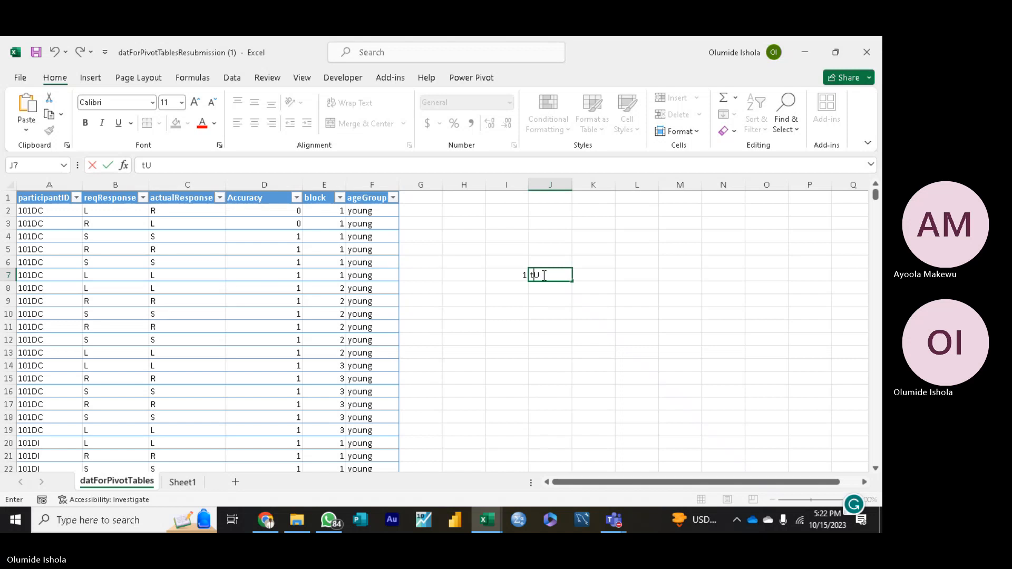
{"action": "key", "text": "BackSpace"}
{"action": "type", "text": "Tr"}
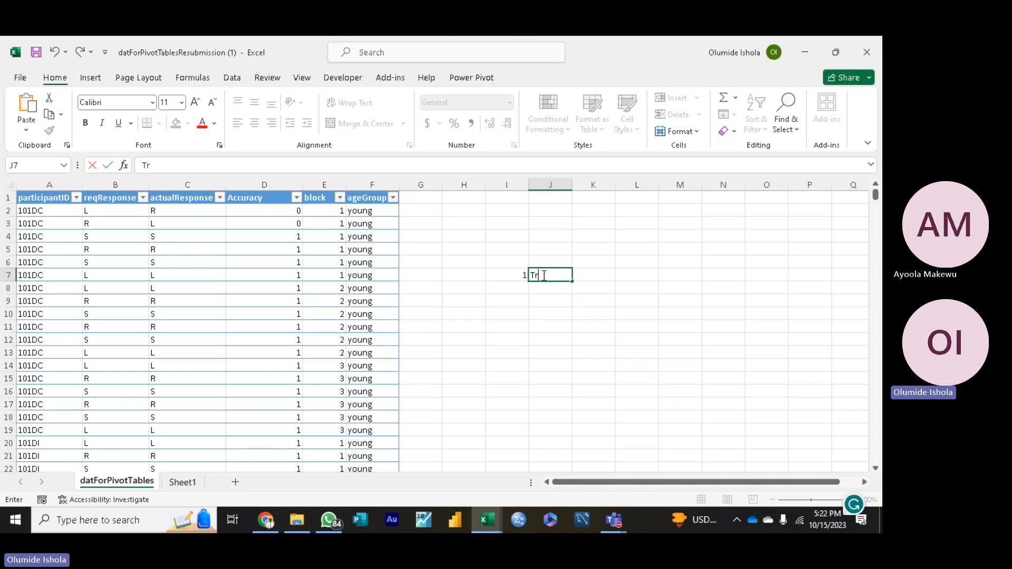
{"action": "type", "text": "ue"}
Step: Add a second key row with 0 in I8 and False in J8
{"action": "left_click", "coordinate": [521, 289]}
{"action": "type", "text": "0"}
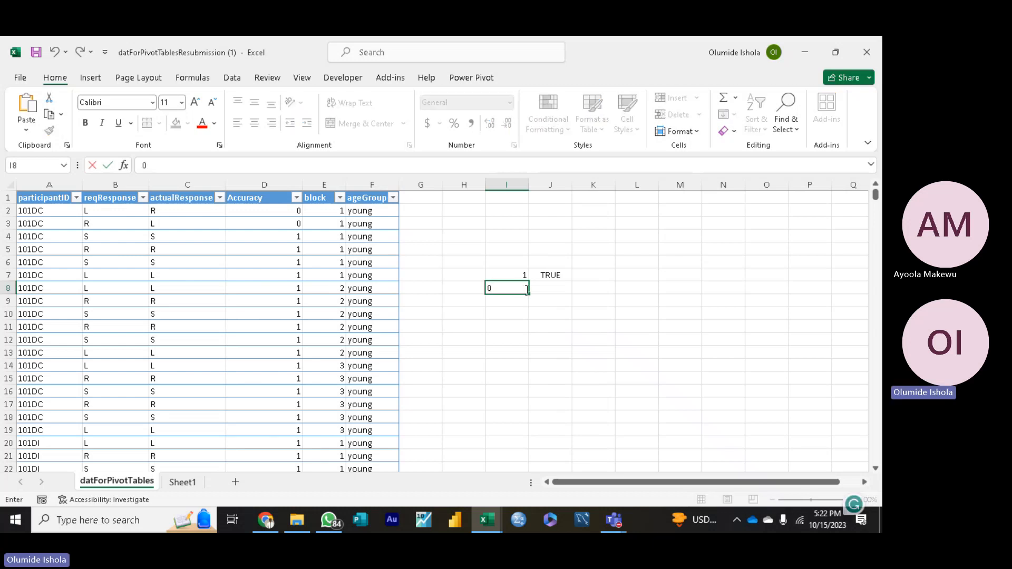
{"action": "left_click", "coordinate": [545, 288]}
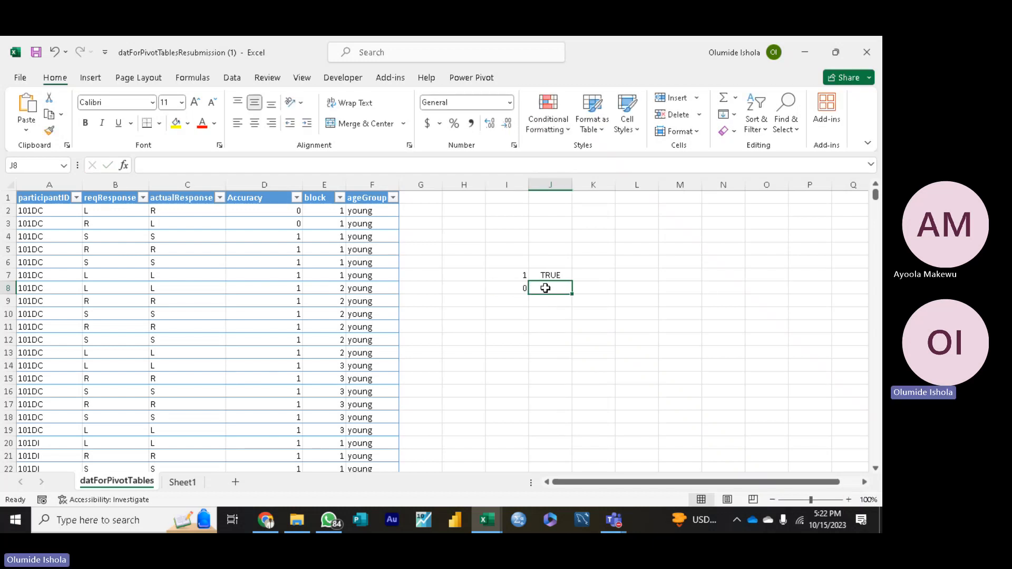
{"action": "type", "text": "False"}
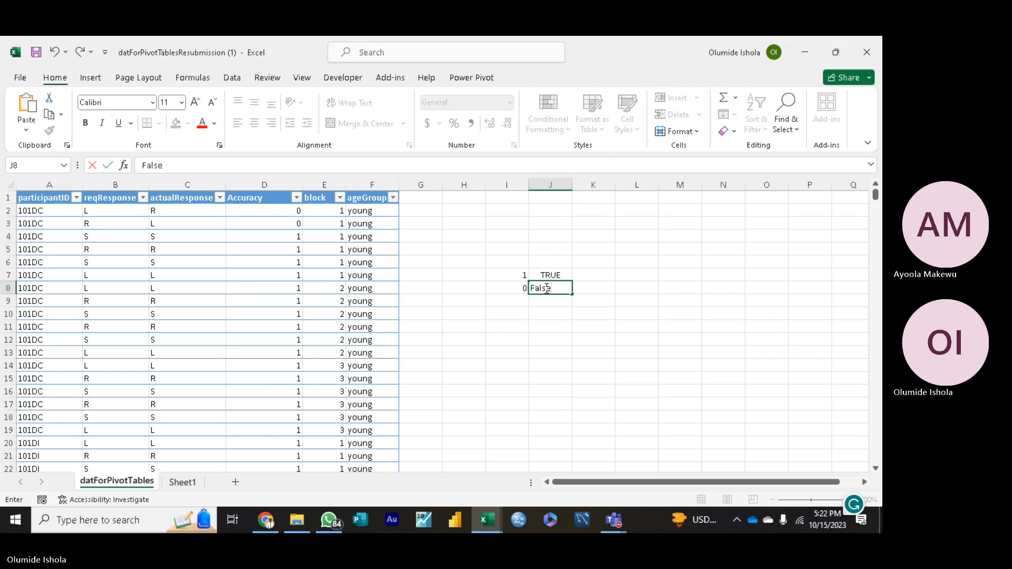
{"action": "left_click", "coordinate": [512, 299]}
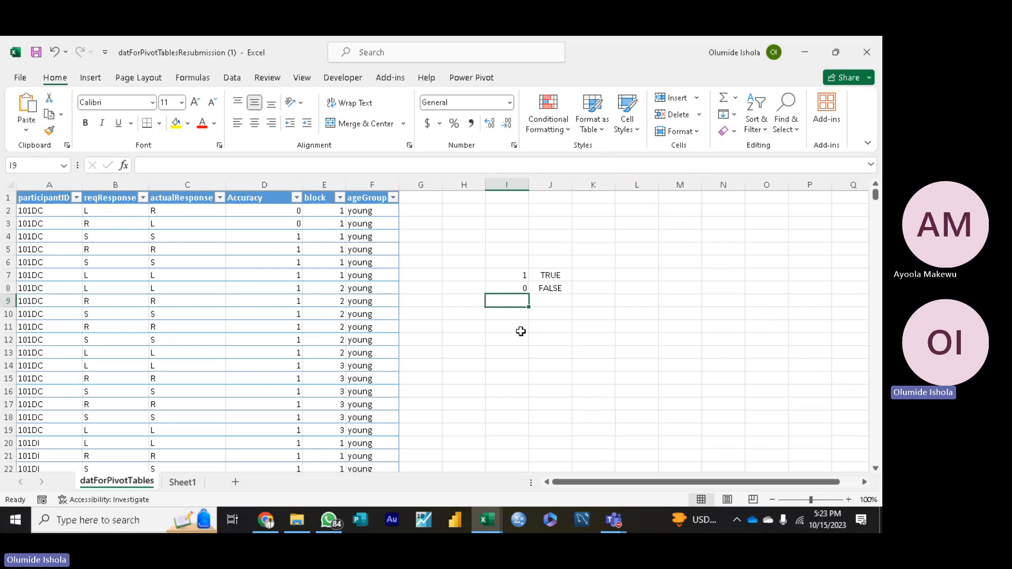
Step: Filter the Accuracy column to show only the rows scored 0 and look through them
{"action": "left_click", "coordinate": [298, 202]}
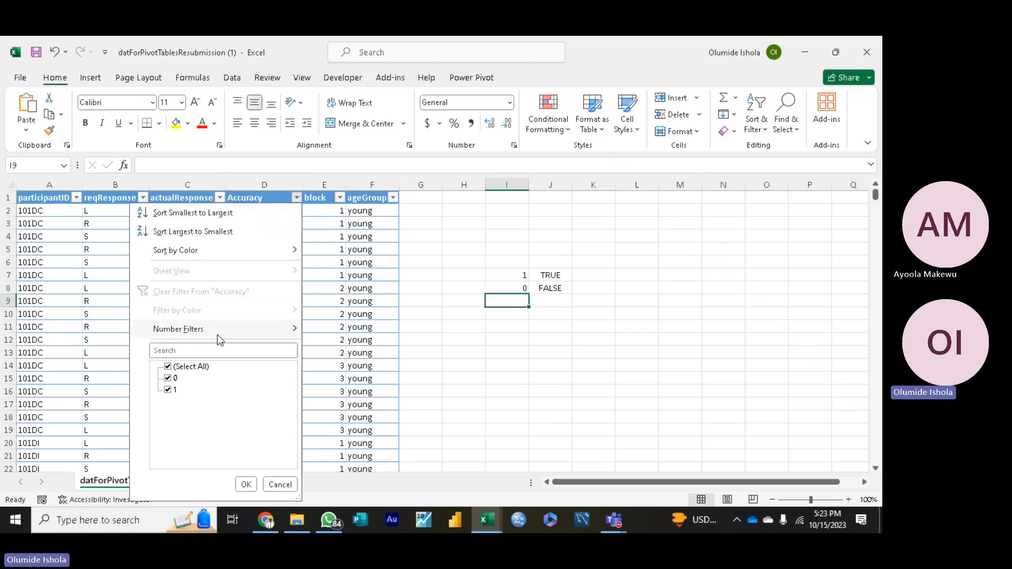
{"action": "left_click", "coordinate": [169, 392]}
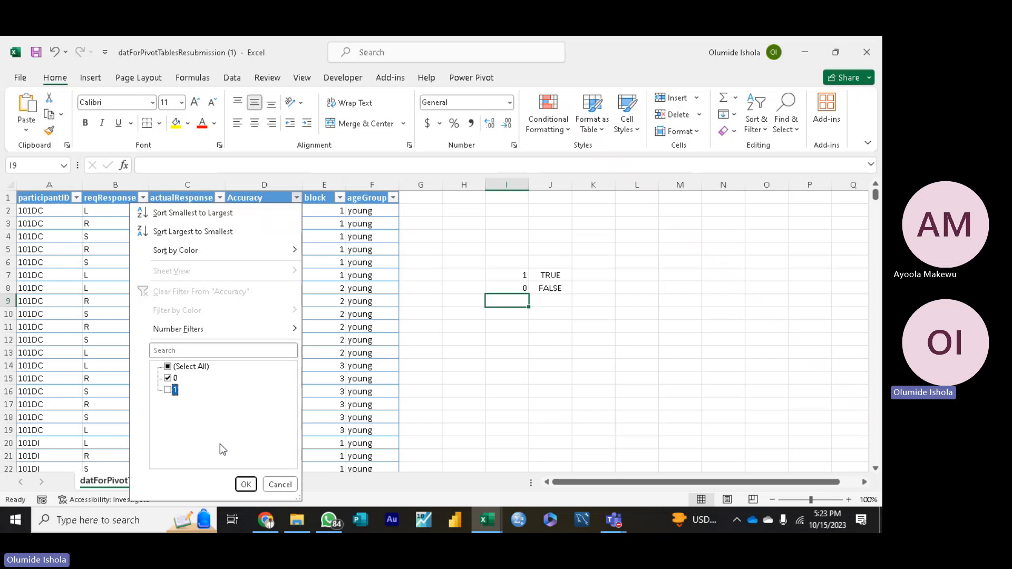
{"action": "left_click", "coordinate": [245, 485]}
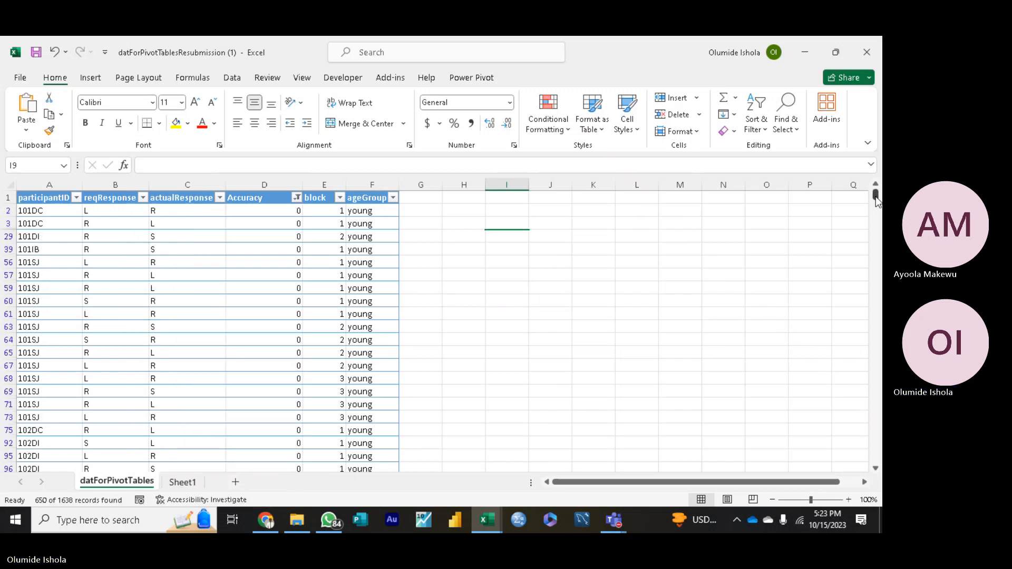
{"action": "mouse_move", "coordinate": [875, 196]}
{"action": "left_mouse_down"}
{"action": "mouse_move", "coordinate": [877, 364]}
{"action": "mouse_move", "coordinate": [864, 193]}
{"action": "left_mouse_up"}
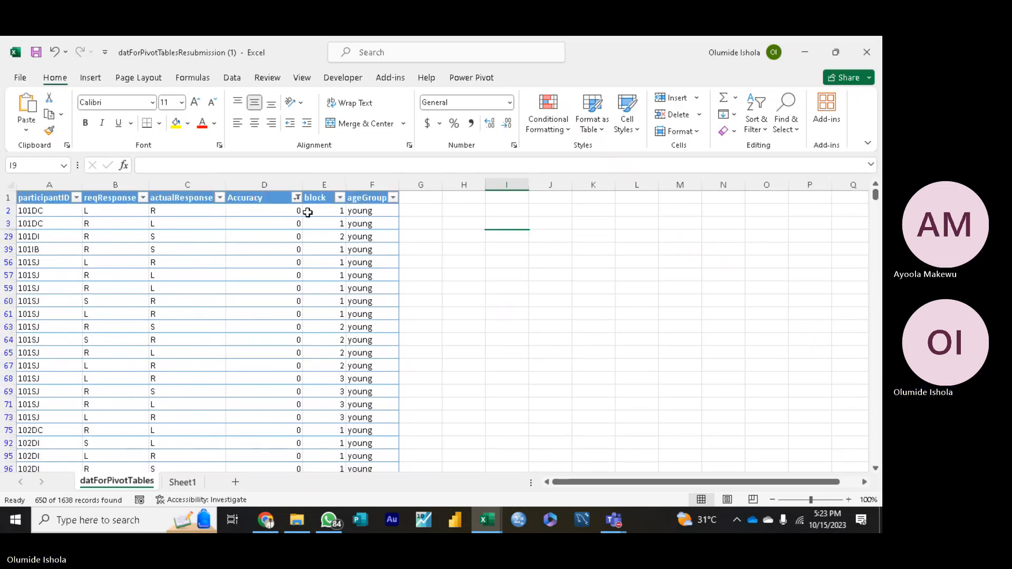
Step: Switch the Accuracy filter to show only the rows scored 1
{"action": "left_click", "coordinate": [297, 199]}
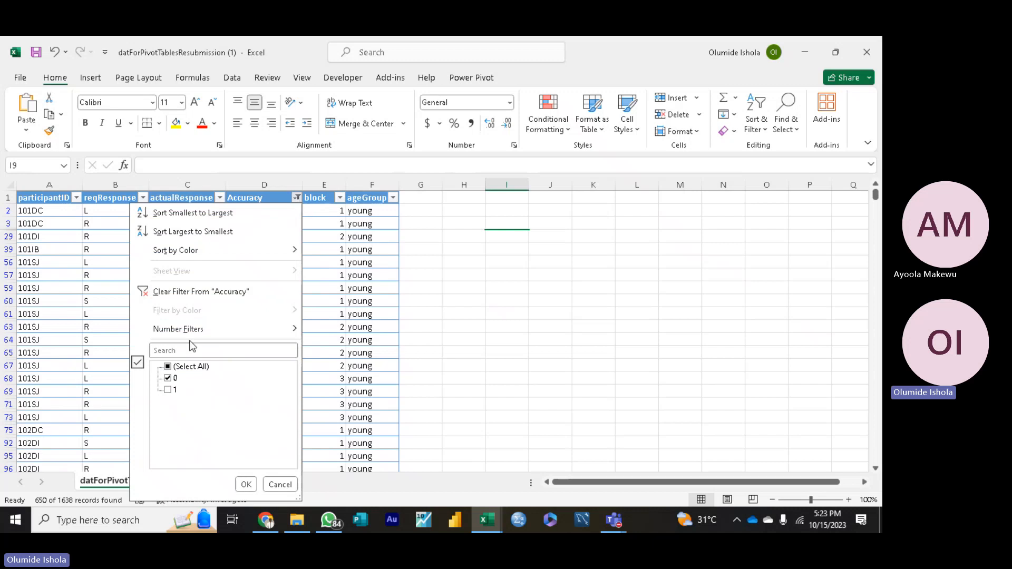
{"action": "left_click", "coordinate": [168, 390]}
{"action": "left_click", "coordinate": [169, 376]}
{"action": "left_click", "coordinate": [246, 484]}
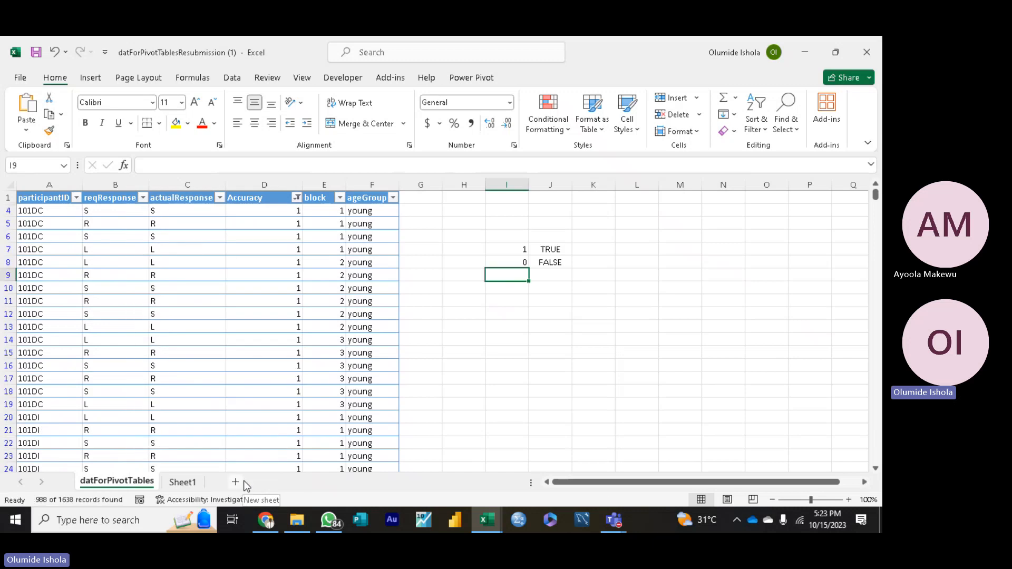
Step: Include 0 in the Accuracy filter again so that all rows are shown
{"action": "left_click", "coordinate": [297, 200]}
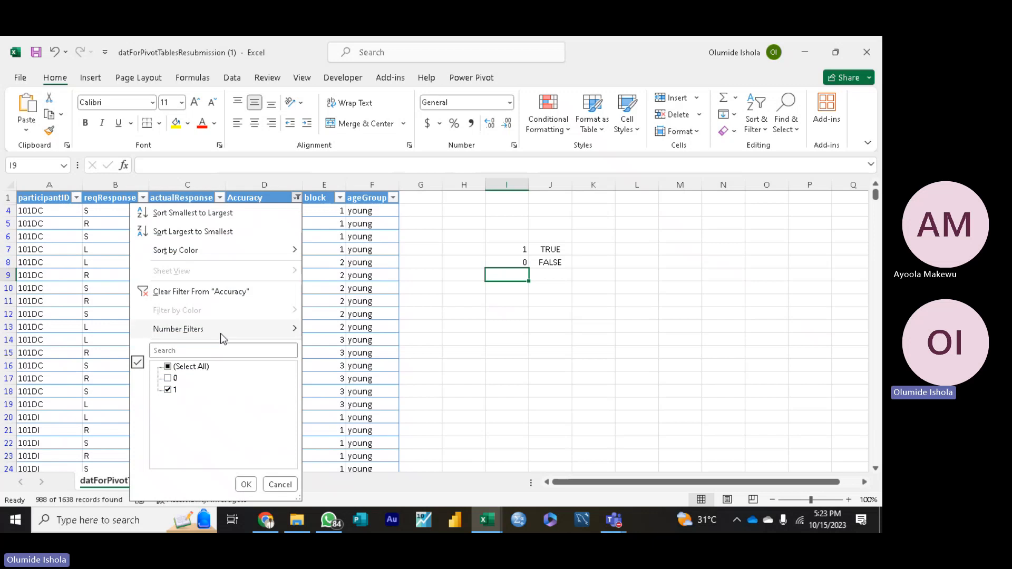
{"action": "left_click", "coordinate": [168, 378]}
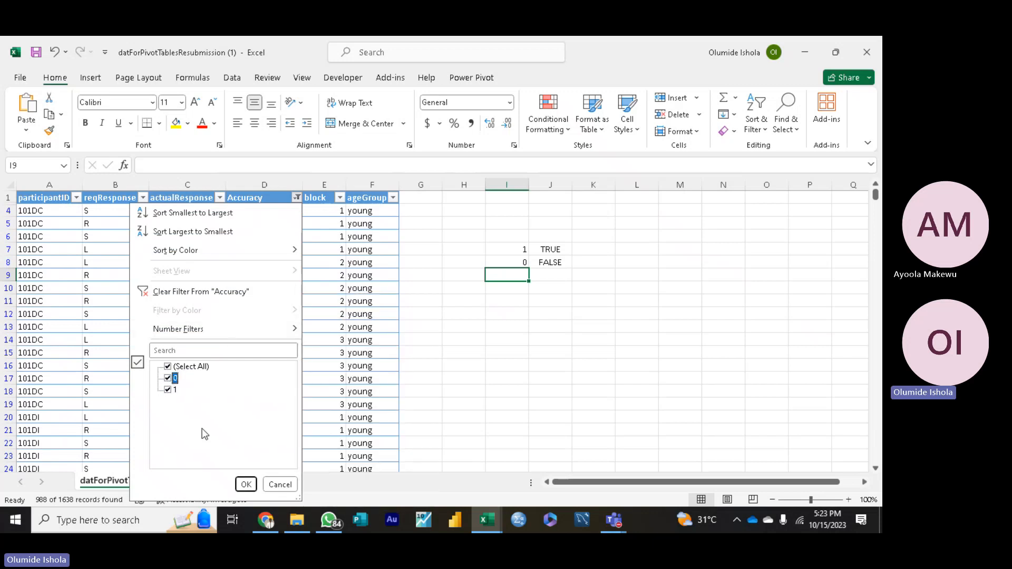
{"action": "left_click", "coordinate": [246, 484]}
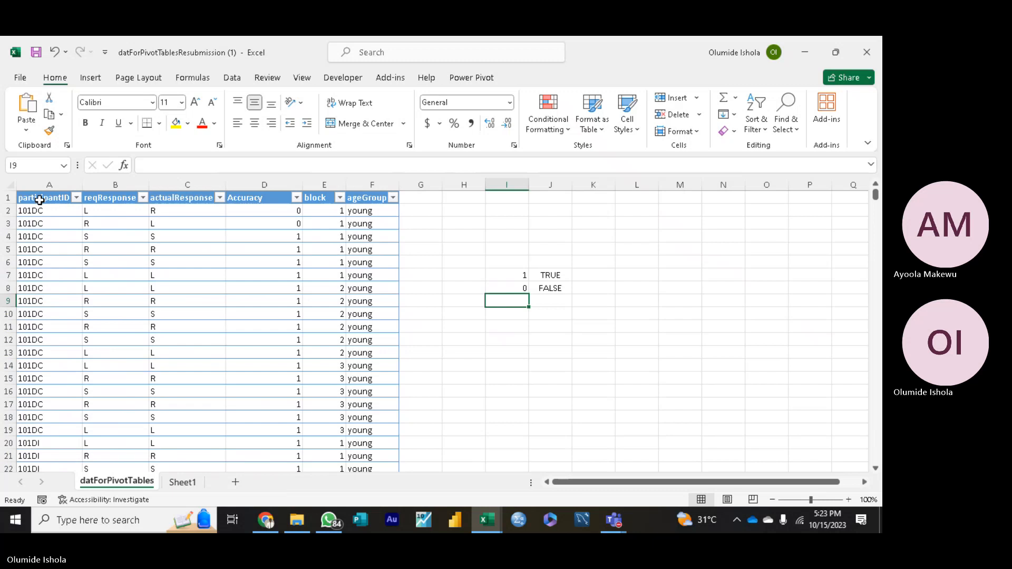
Step: Delete the entire Accuracy column from the datForPivotTables sheet
{"action": "left_click_drag", "start_coordinate": [40, 200], "coordinate": [177, 408]}
{"action": "left_click", "coordinate": [255, 222]}
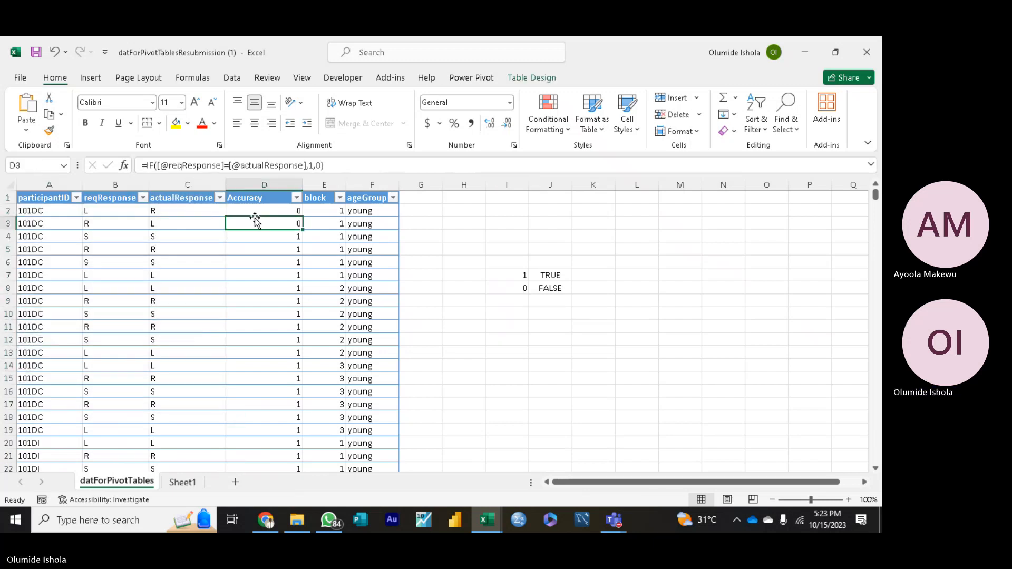
{"action": "left_click", "coordinate": [275, 198]}
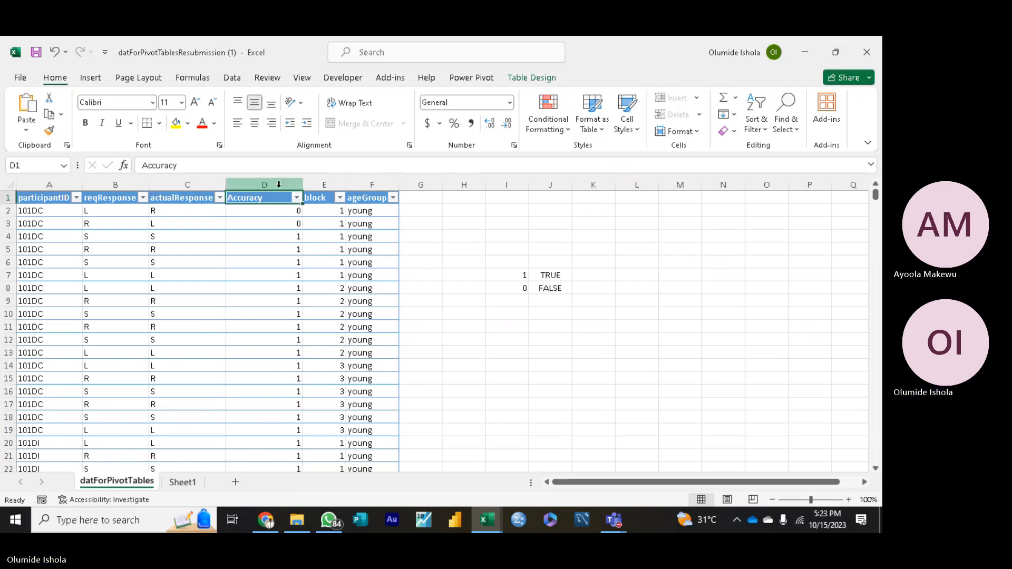
{"action": "left_click", "coordinate": [279, 184]}
{"action": "right_click", "coordinate": [279, 184]}
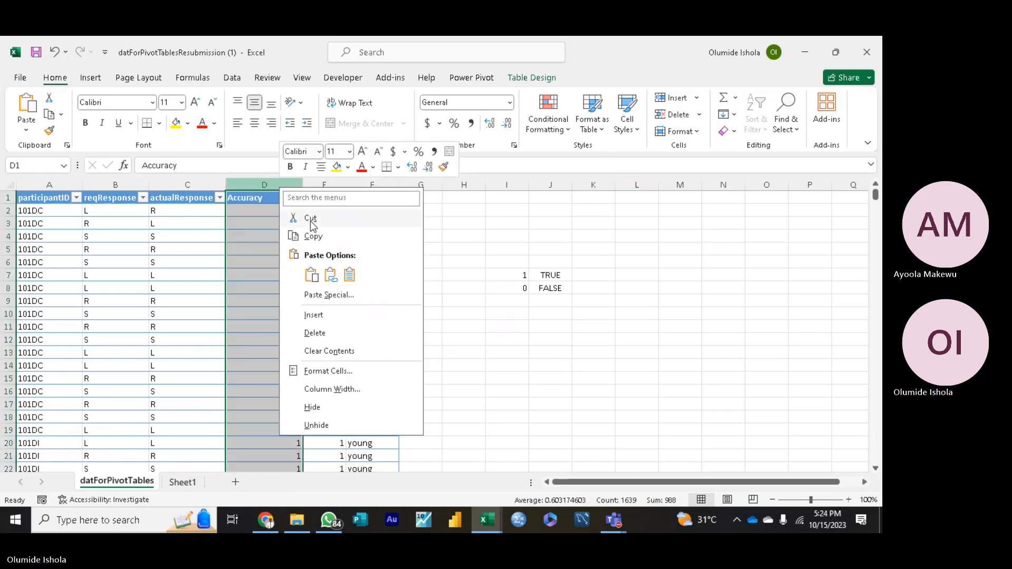
{"action": "left_click", "coordinate": [315, 334]}
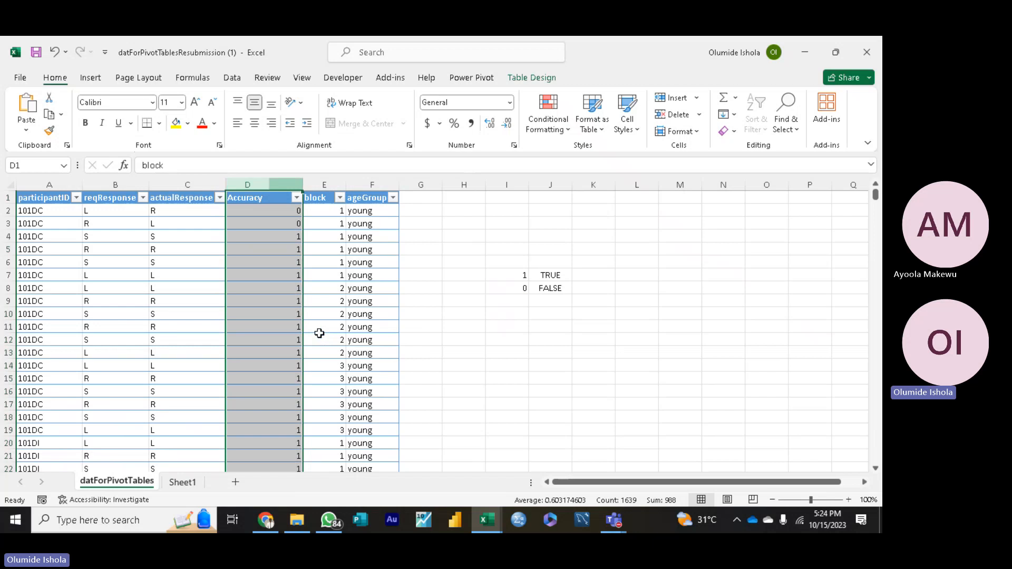
Step: Copy the whole table from participantID to ageGroup, down to row 1639, and paste it into a new blank workbook at A1
{"action": "left_click", "coordinate": [40, 200]}
{"action": "left_click_drag", "start_coordinate": [40, 201], "coordinate": [291, 479]}
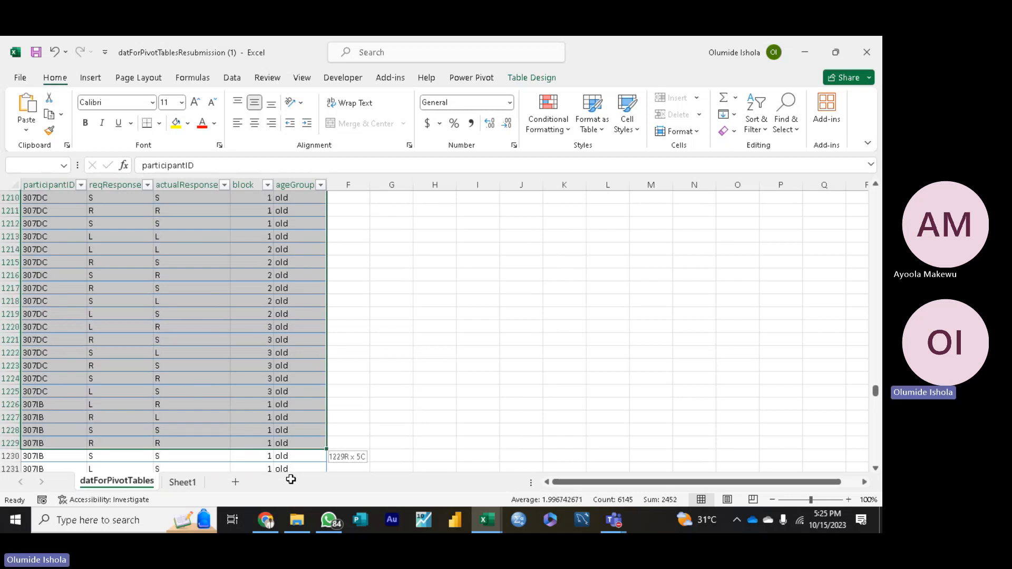
{"action": "left_click_drag", "start_coordinate": [291, 479], "coordinate": [291, 479]}
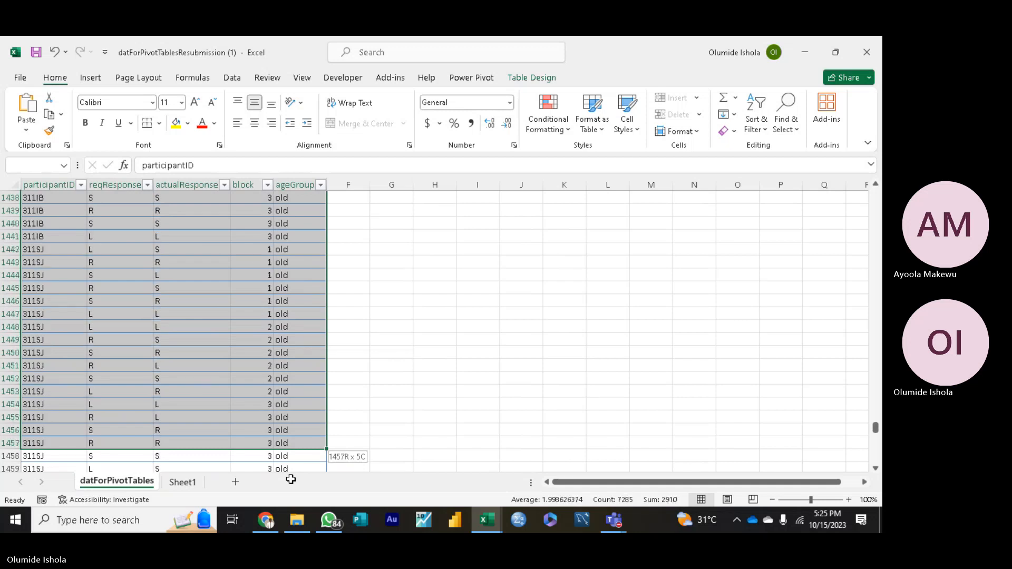
{"action": "left_click_drag", "start_coordinate": [291, 479], "coordinate": [292, 414]}
{"action": "right_click", "coordinate": [183, 352]}
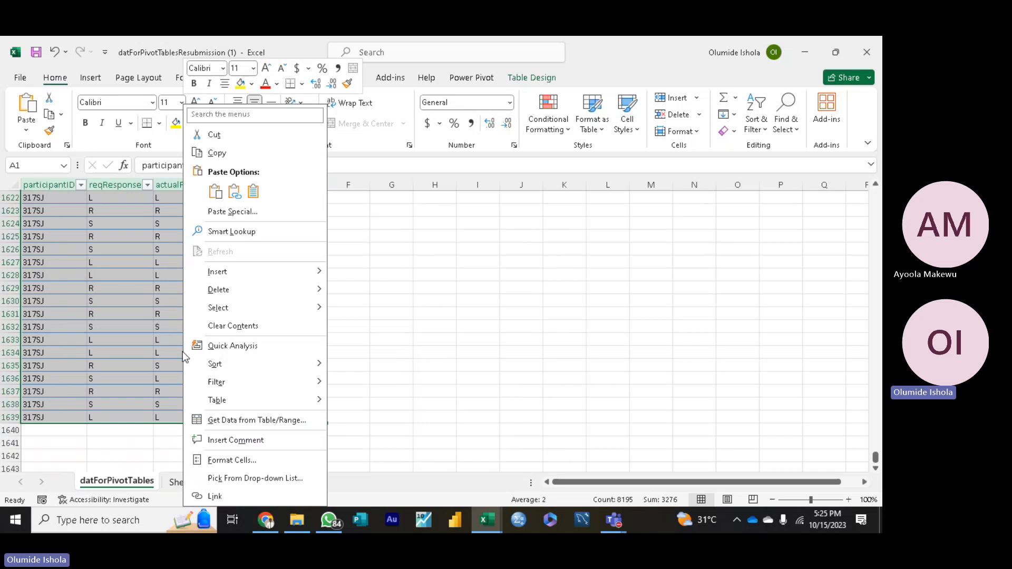
{"action": "left_click", "coordinate": [234, 157]}
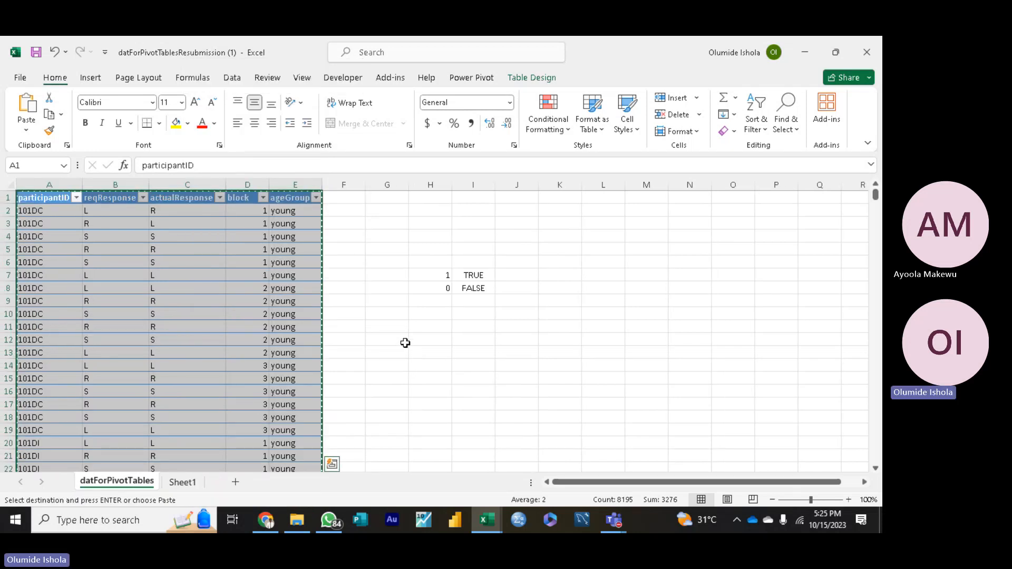
{"action": "key", "text": "ctrl+n"}
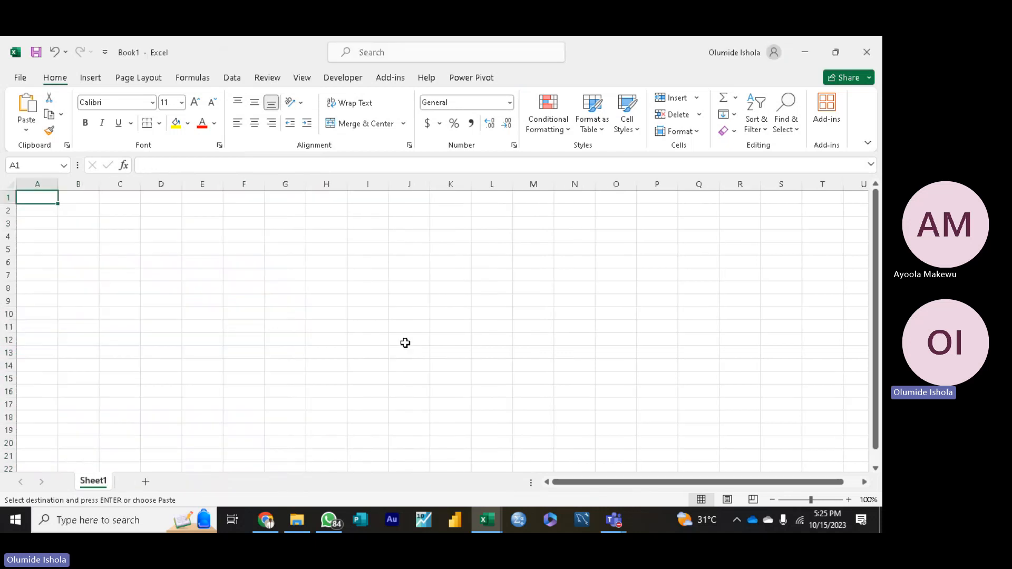
{"action": "key", "text": "ctrl+v"}
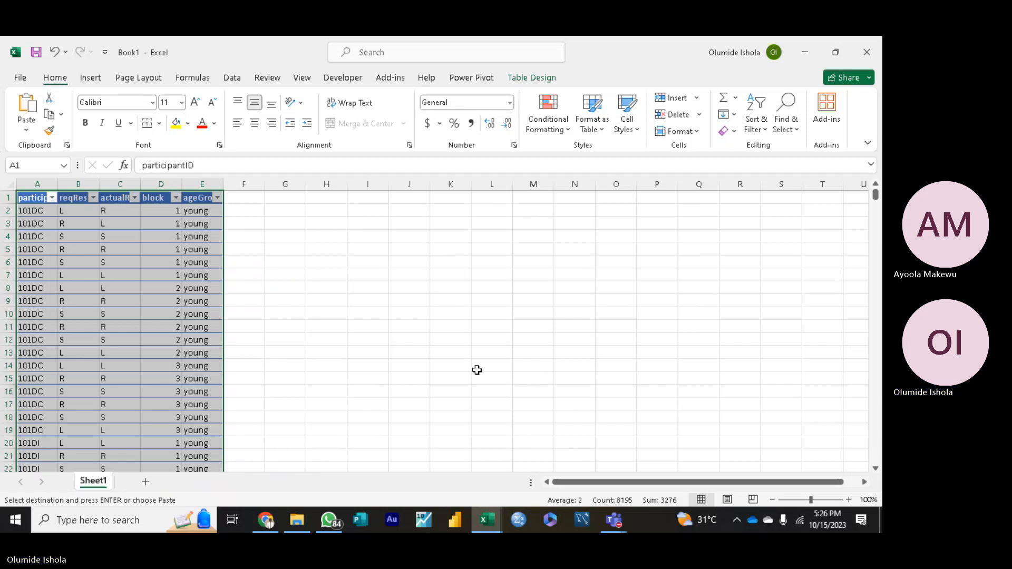
{"action": "left_click", "coordinate": [7, 197]}
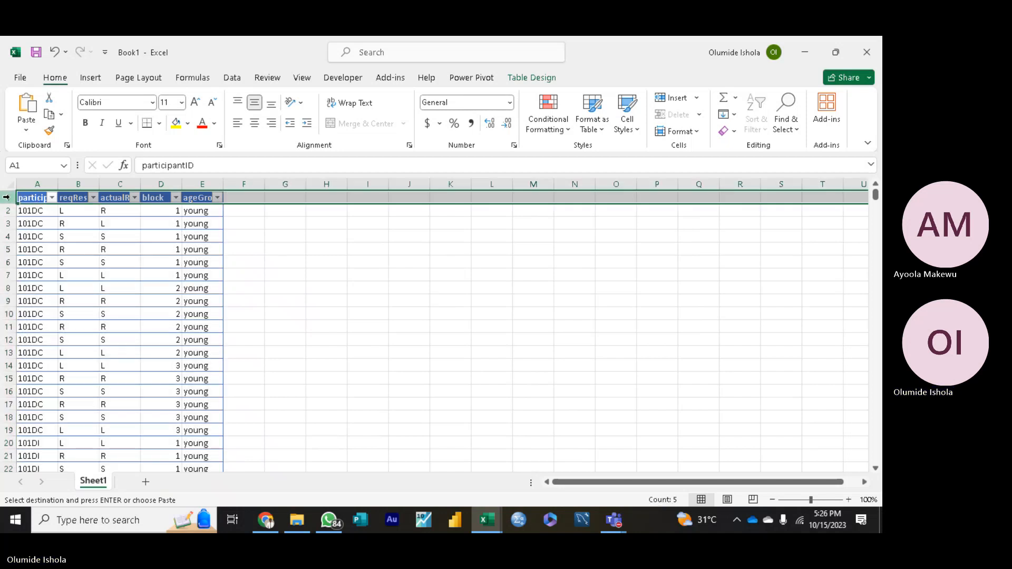
{"action": "right_click", "coordinate": [9, 198]}
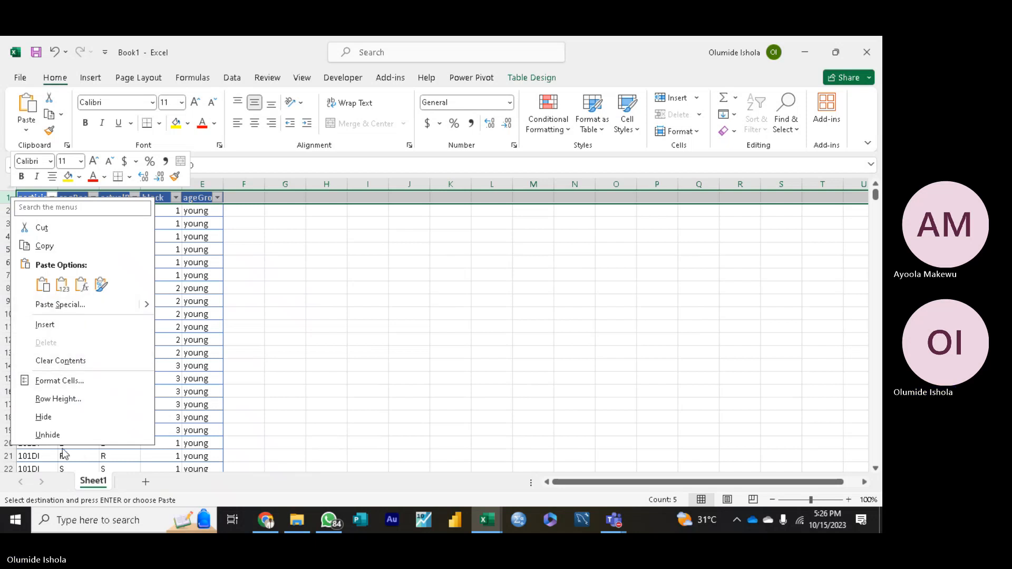
{"action": "left_click", "coordinate": [78, 382]}
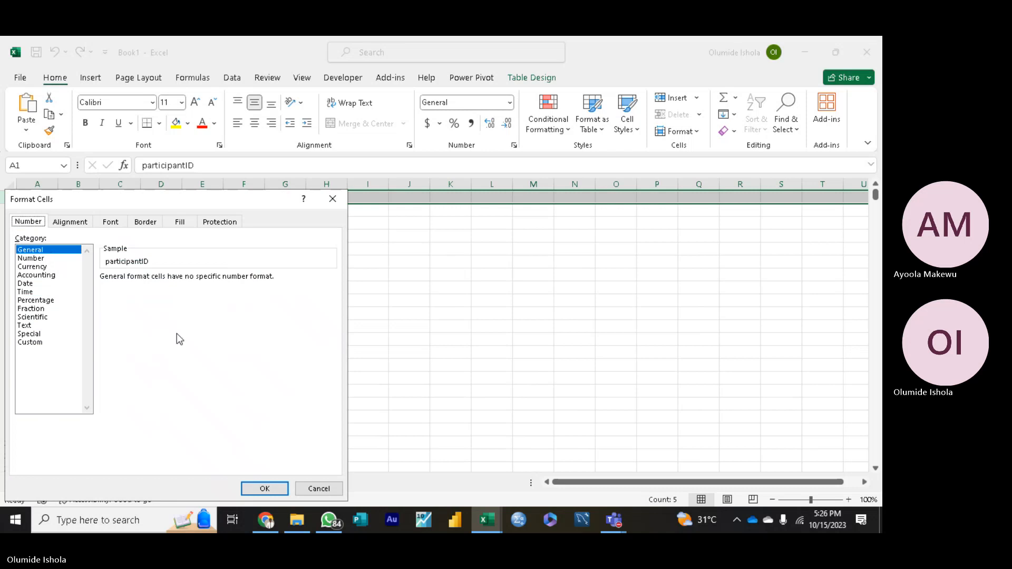
{"action": "left_click", "coordinate": [330, 489]}
{"action": "left_click", "coordinate": [324, 324]}
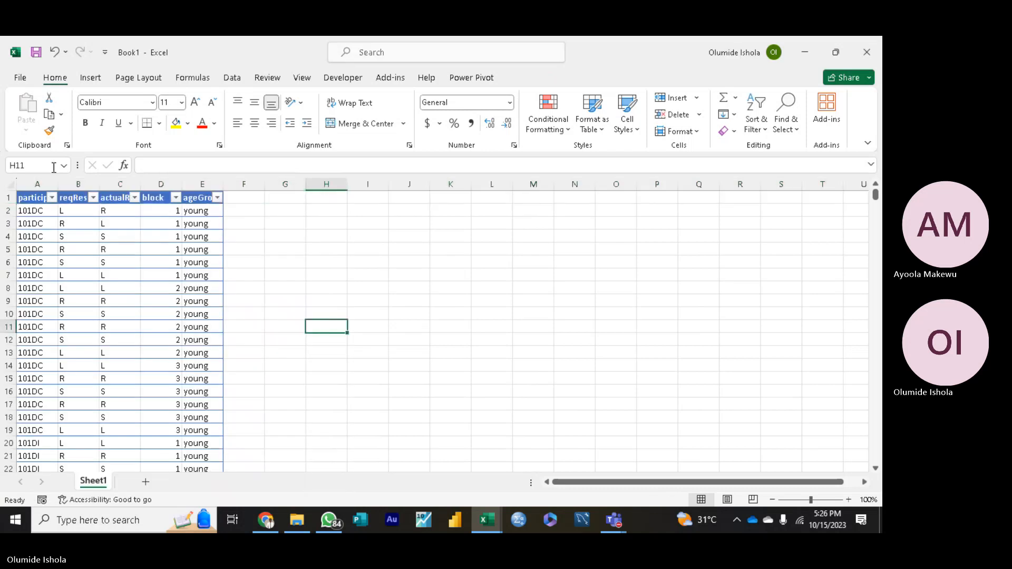
{"action": "left_click", "coordinate": [19, 199]}
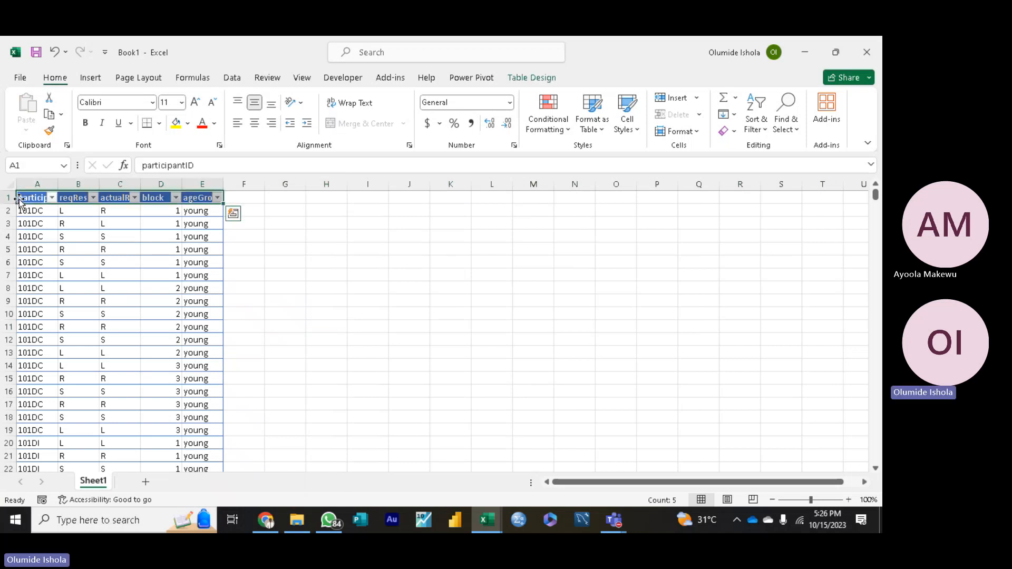
{"action": "left_click", "coordinate": [232, 214]}
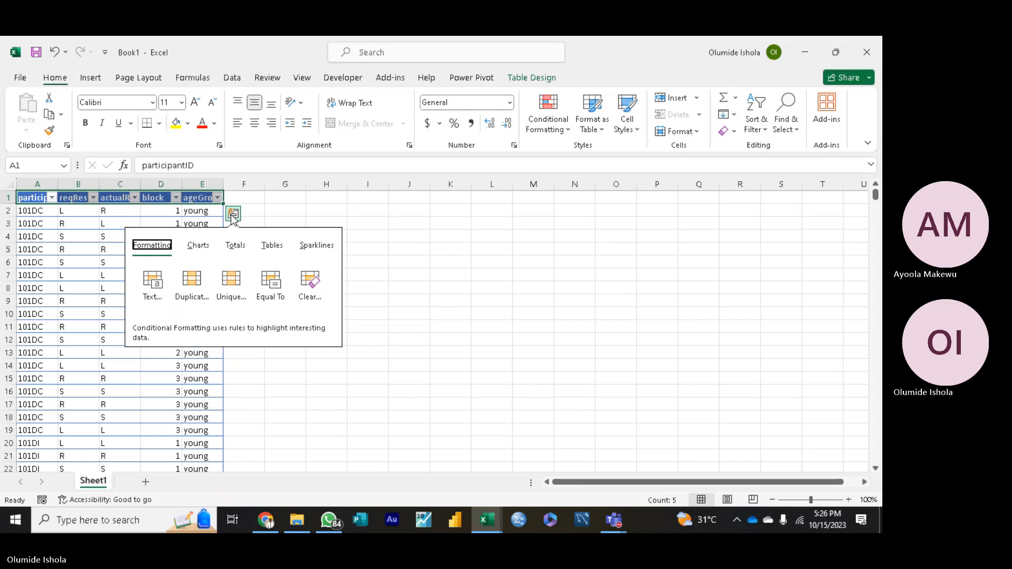
{"action": "left_click_drag", "start_coordinate": [385, 273], "coordinate": [409, 274]}
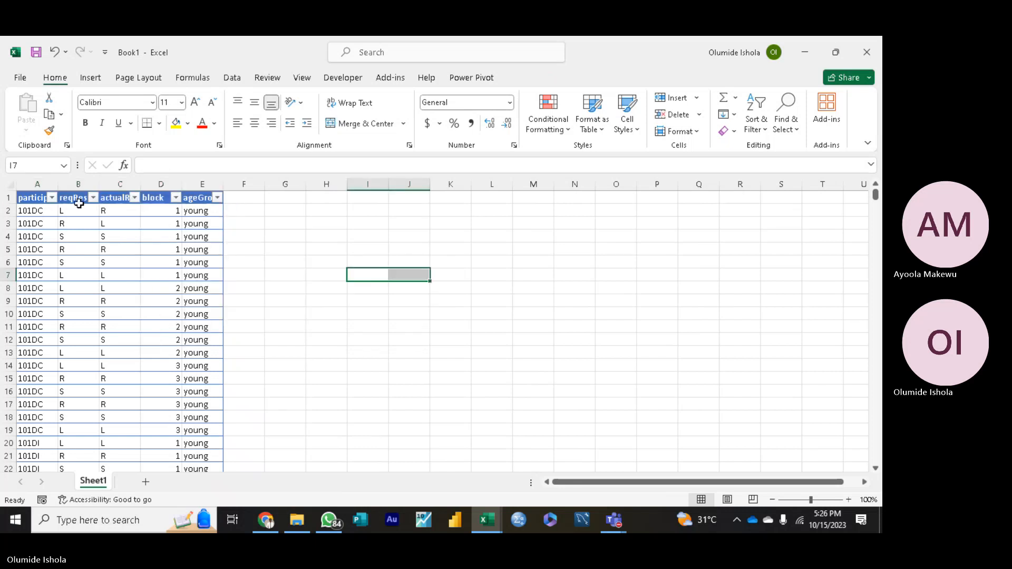
Step: Clear the participantID header text from cell A1 of the pasted table in Book1
{"action": "left_click", "coordinate": [14, 197]}
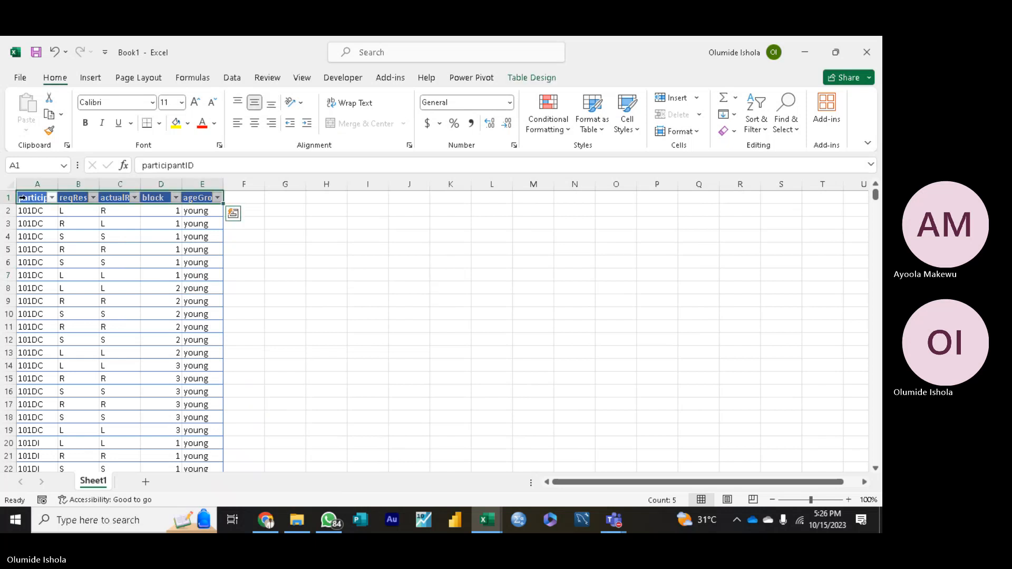
{"action": "right_click", "coordinate": [30, 201]}
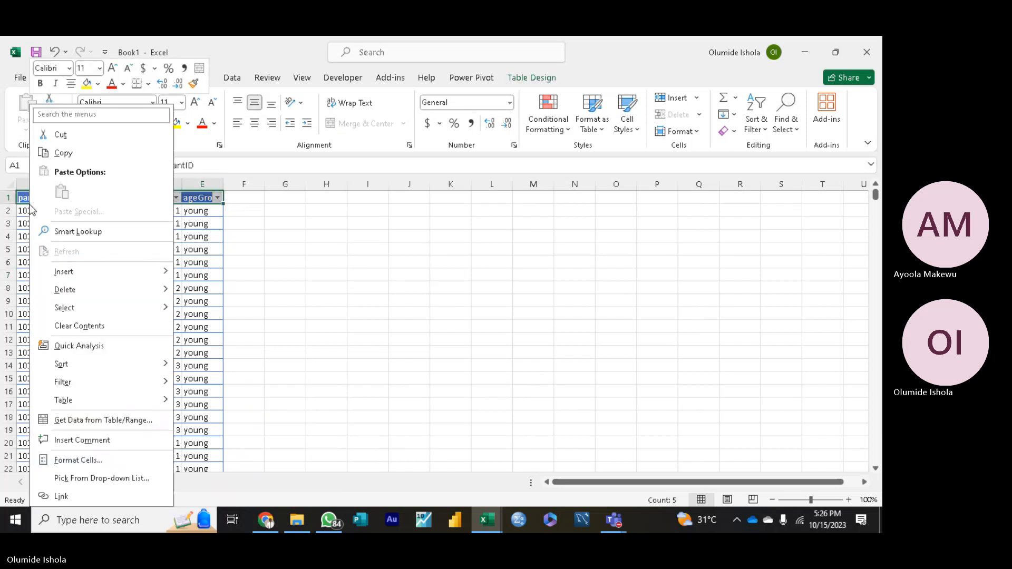
{"action": "mouse_move", "coordinate": [139, 303]}
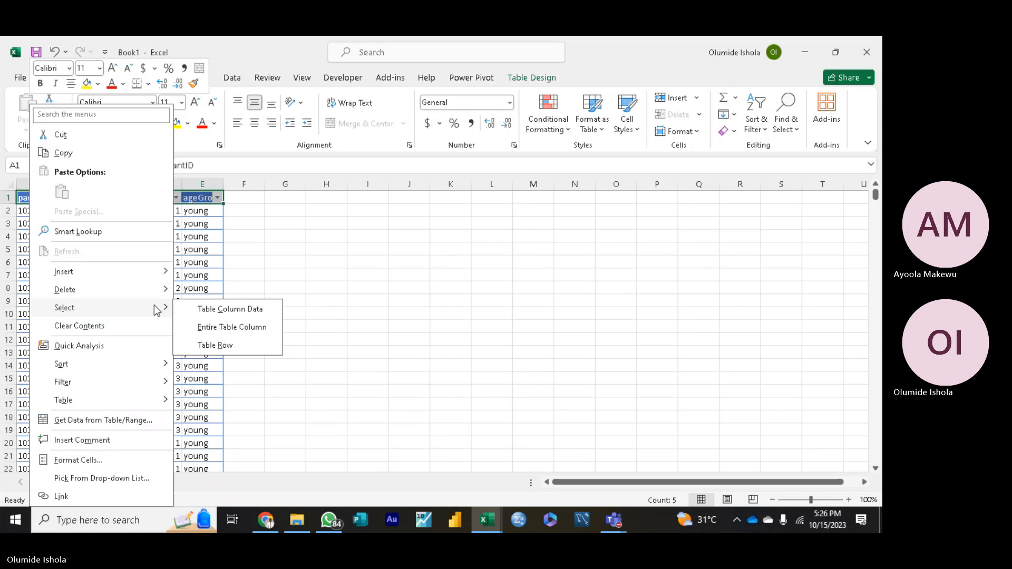
{"action": "mouse_move", "coordinate": [163, 390]}
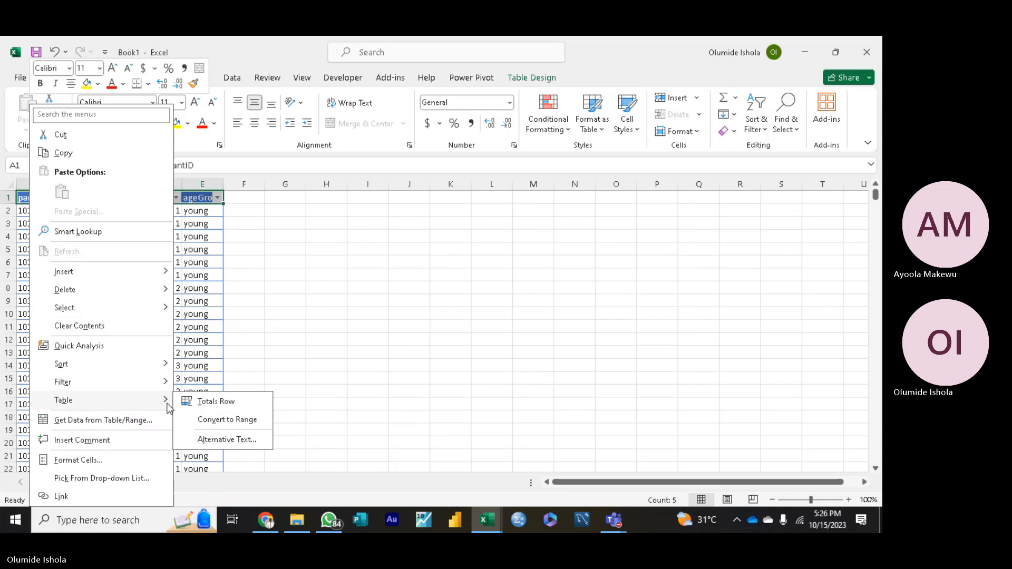
{"action": "left_click", "coordinate": [86, 462]}
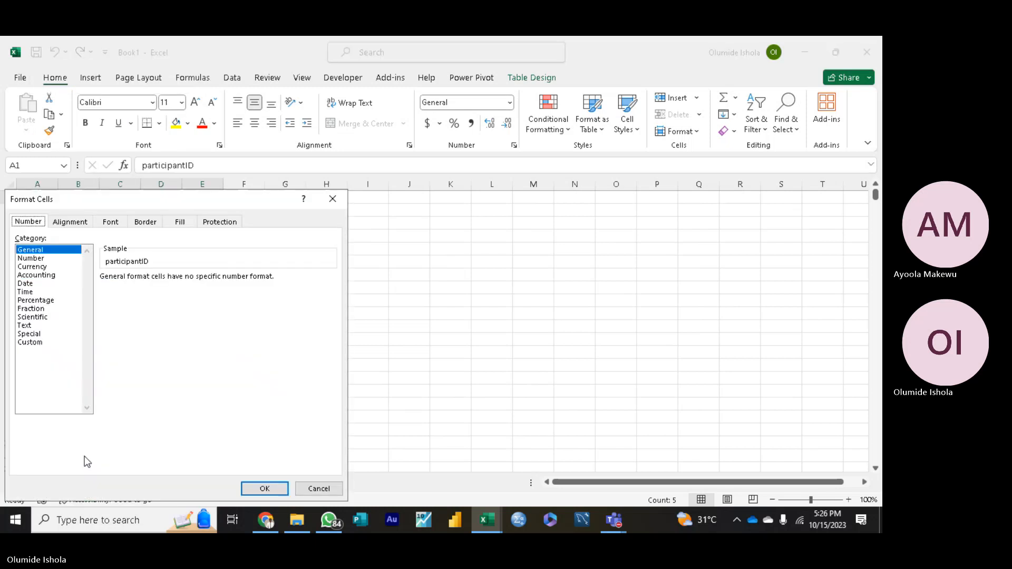
{"action": "left_click", "coordinate": [333, 199]}
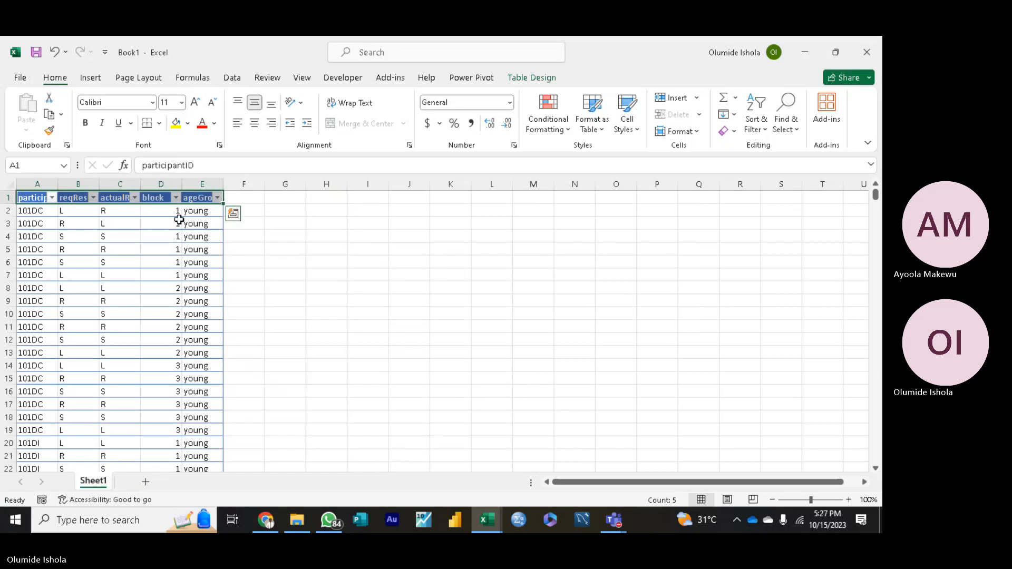
{"action": "key", "text": "BackSpace"}
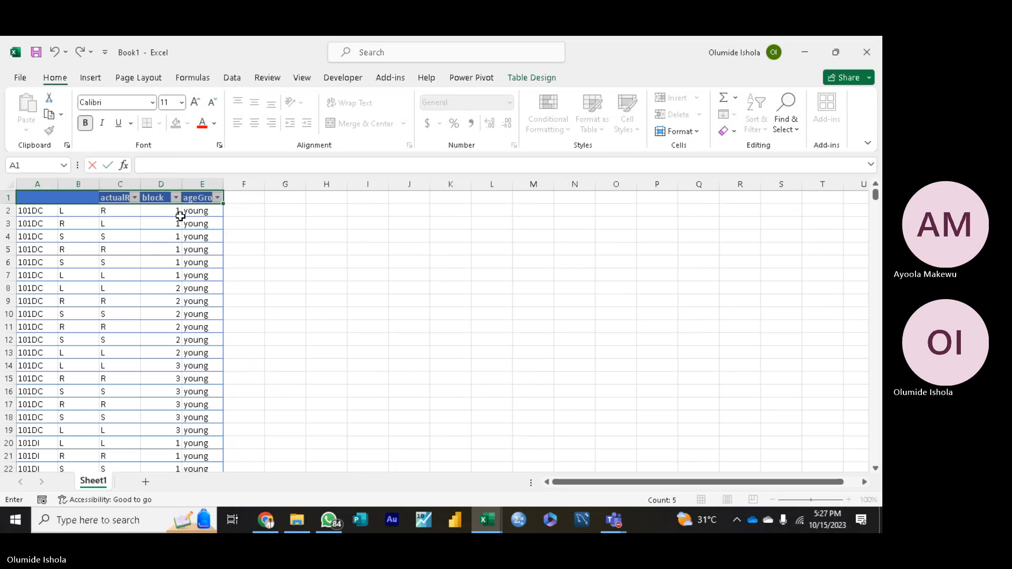
{"action": "left_click", "coordinate": [290, 236]}
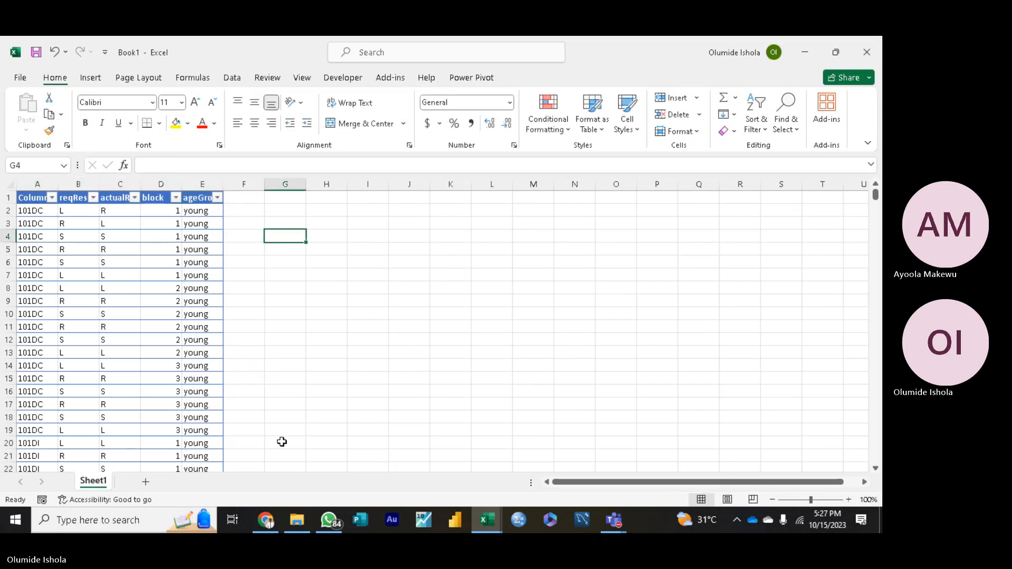
Step: Switch back to the datForPivotTablesResubmission (1) workbook and deselect the table by selecting cell G11
{"action": "left_click", "coordinate": [489, 523]}
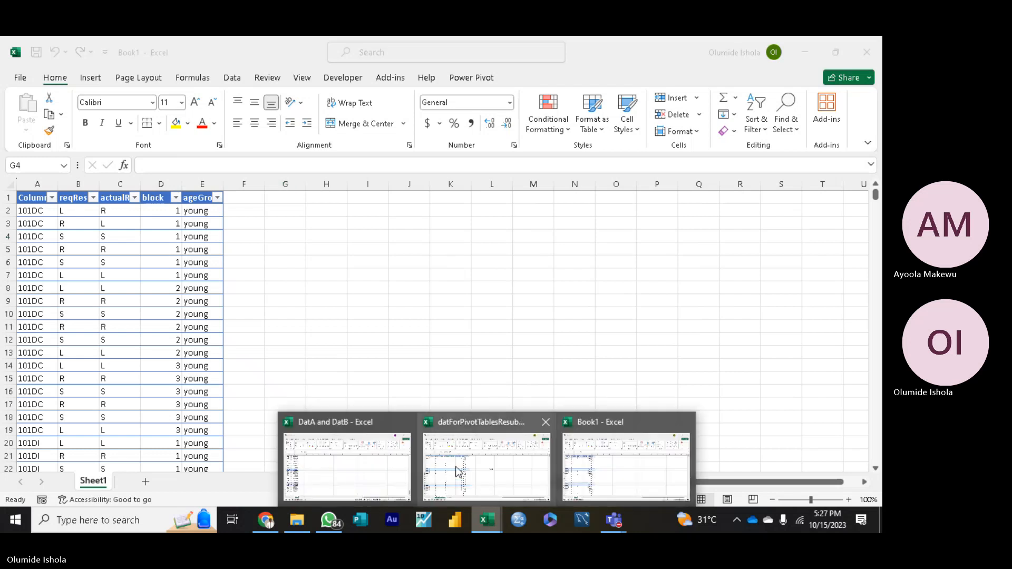
{"action": "left_click", "coordinate": [459, 470]}
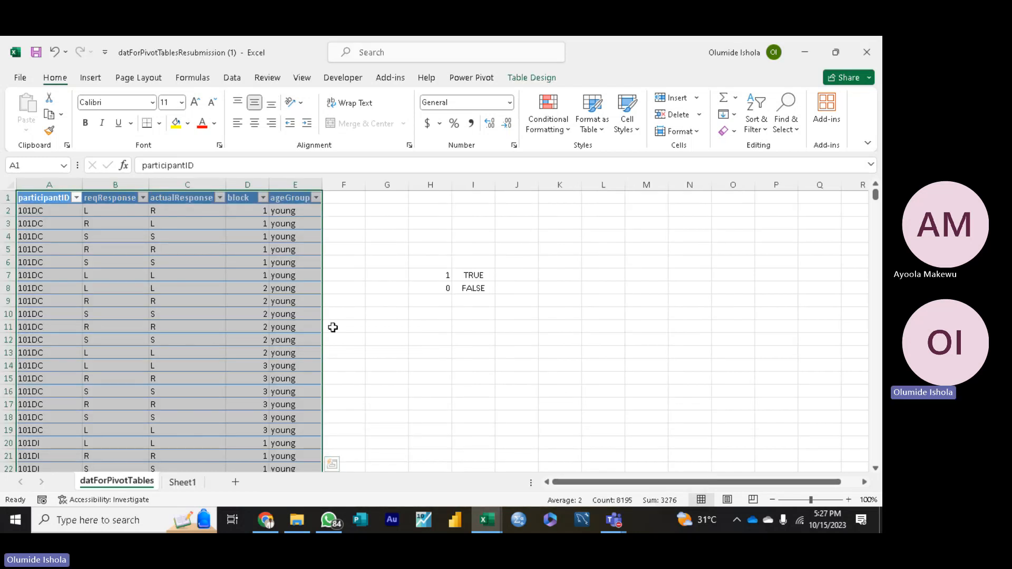
{"action": "left_click", "coordinate": [395, 324]}
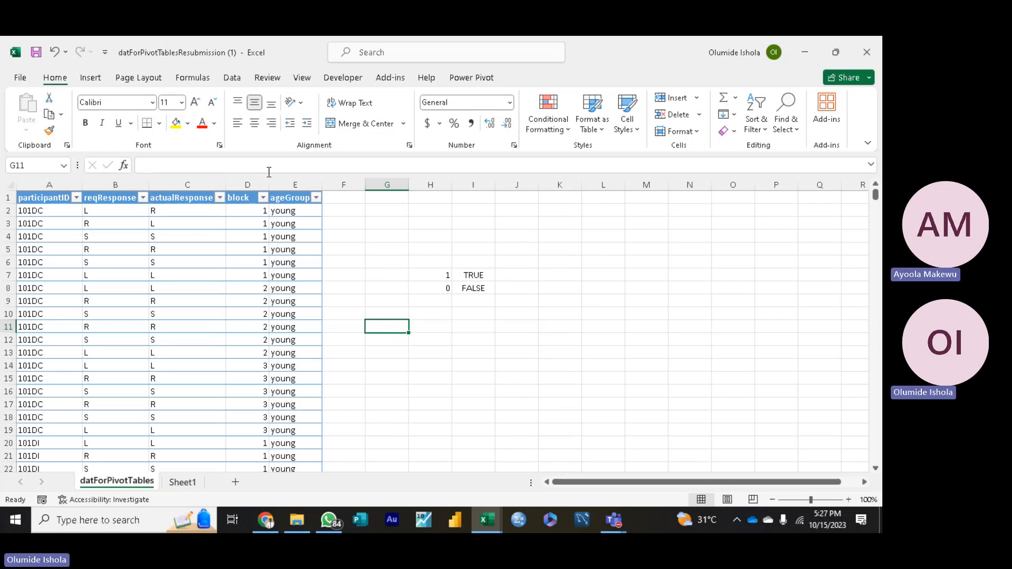
{"action": "left_click", "coordinate": [254, 184]}
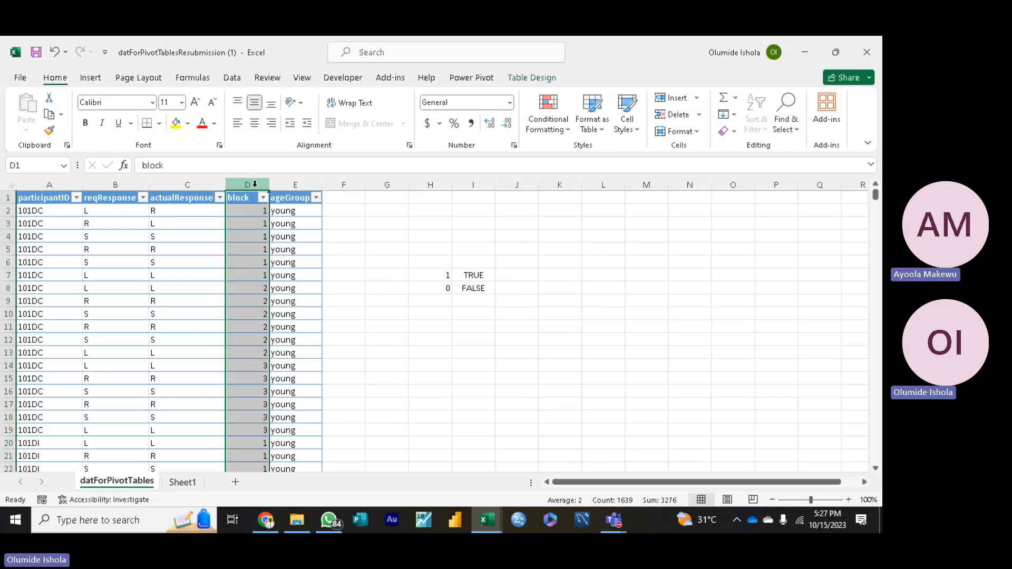
{"action": "right_click", "coordinate": [250, 183]}
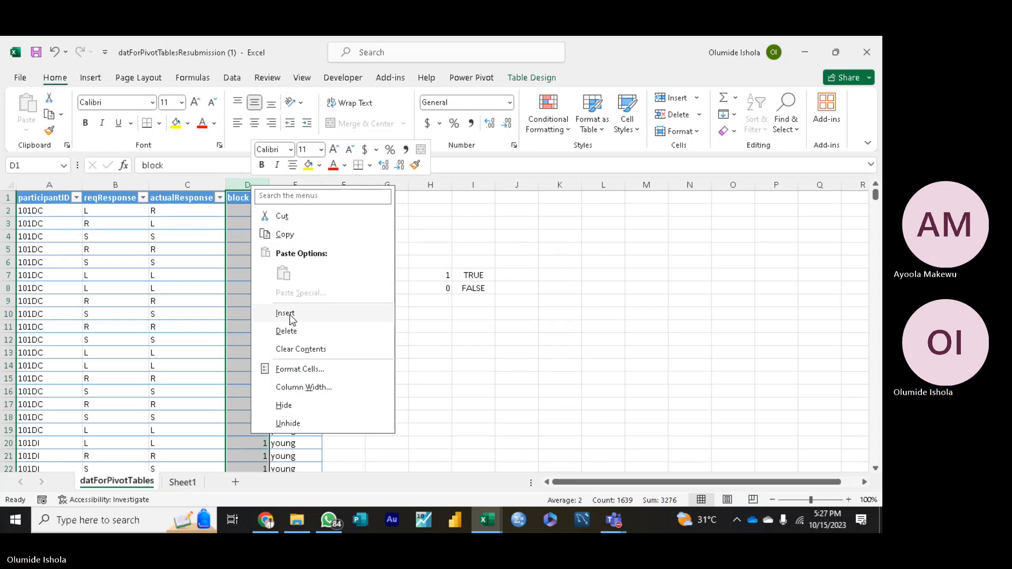
{"action": "left_click", "coordinate": [508, 347]}
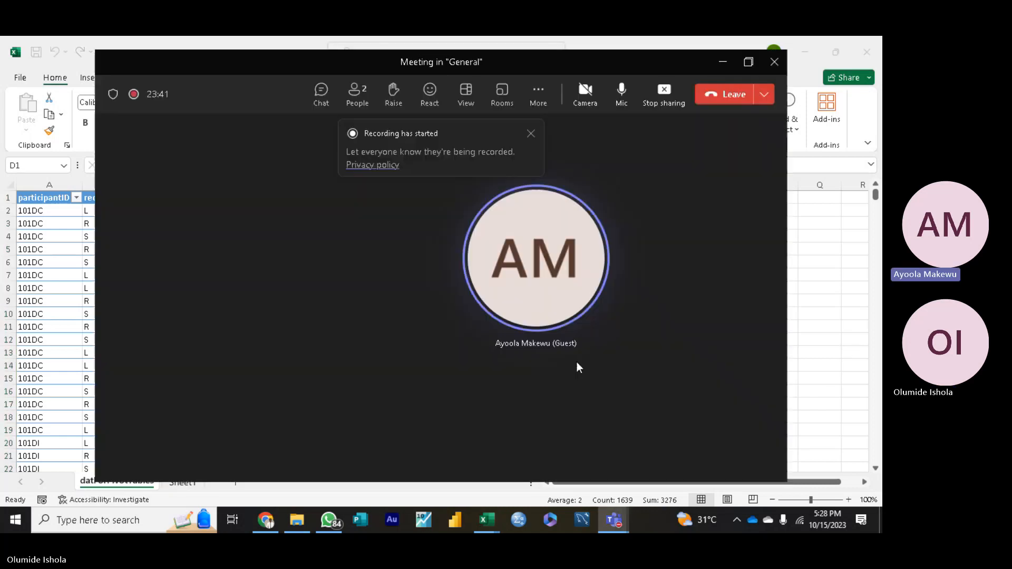
Step: Stop sharing the screen in the Teams meeting
{"action": "left_click", "coordinate": [665, 95]}
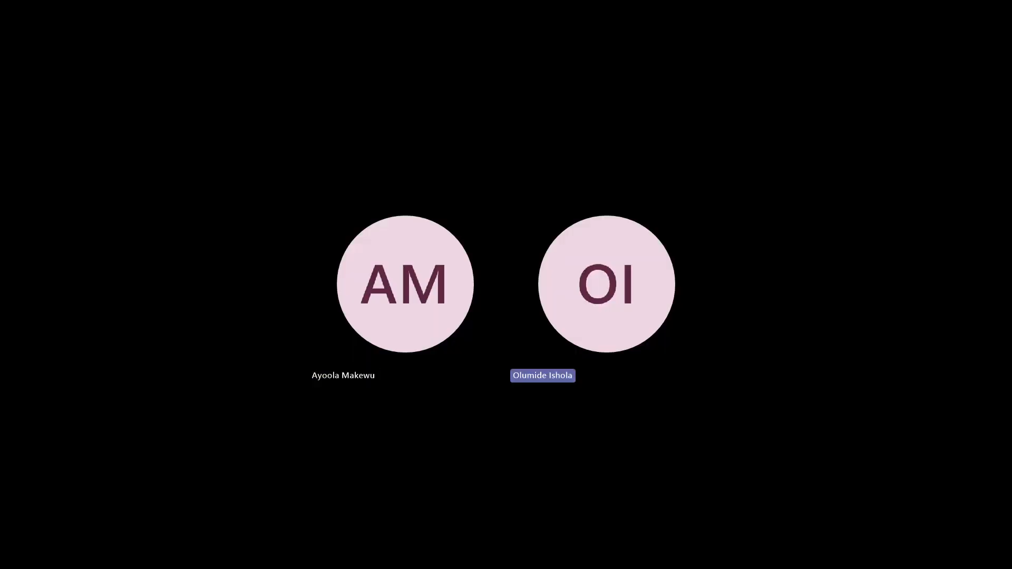
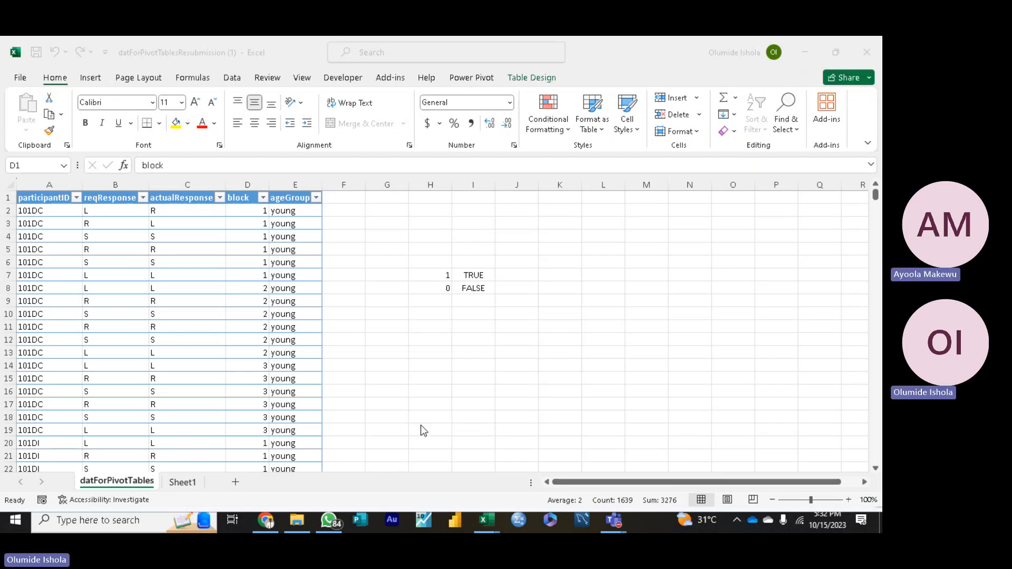
Step: Switch to the DatA and DatB workbook, return to the first rows, and deselect the data by selecting cell E7
{"action": "mouse_move", "coordinate": [485, 520]}
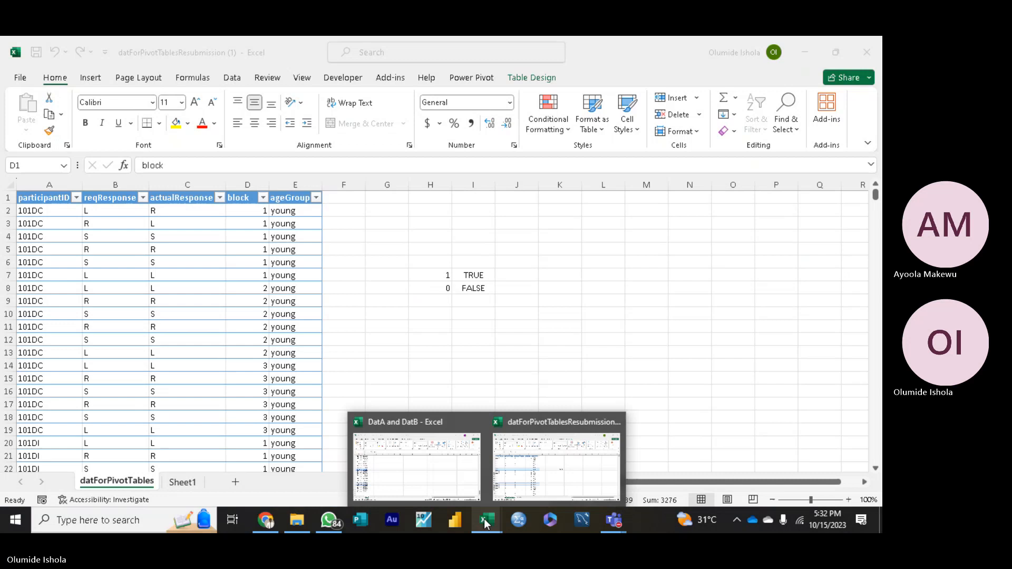
{"action": "left_click", "coordinate": [433, 470]}
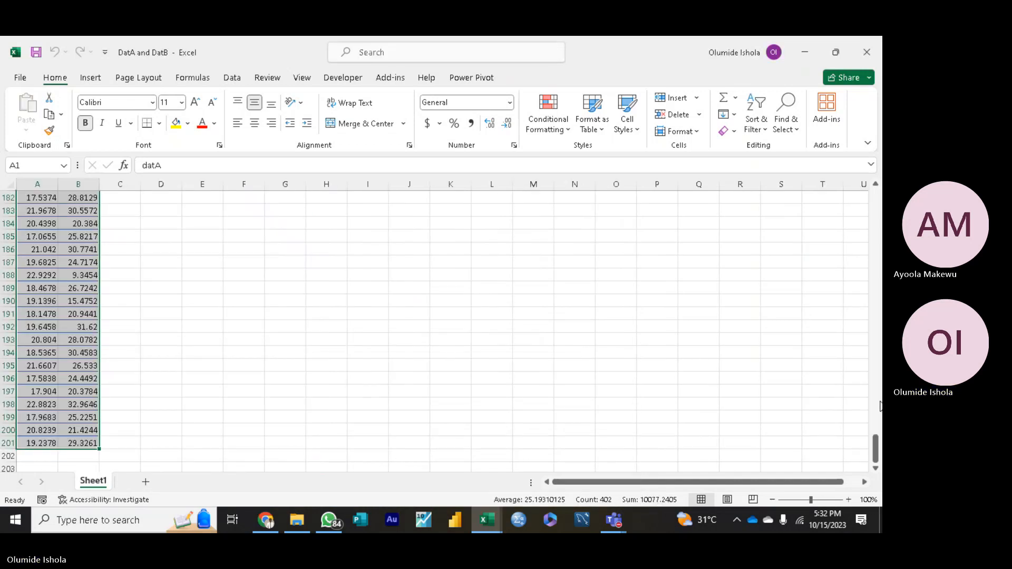
{"action": "left_click_drag", "start_coordinate": [876, 448], "coordinate": [838, 174]}
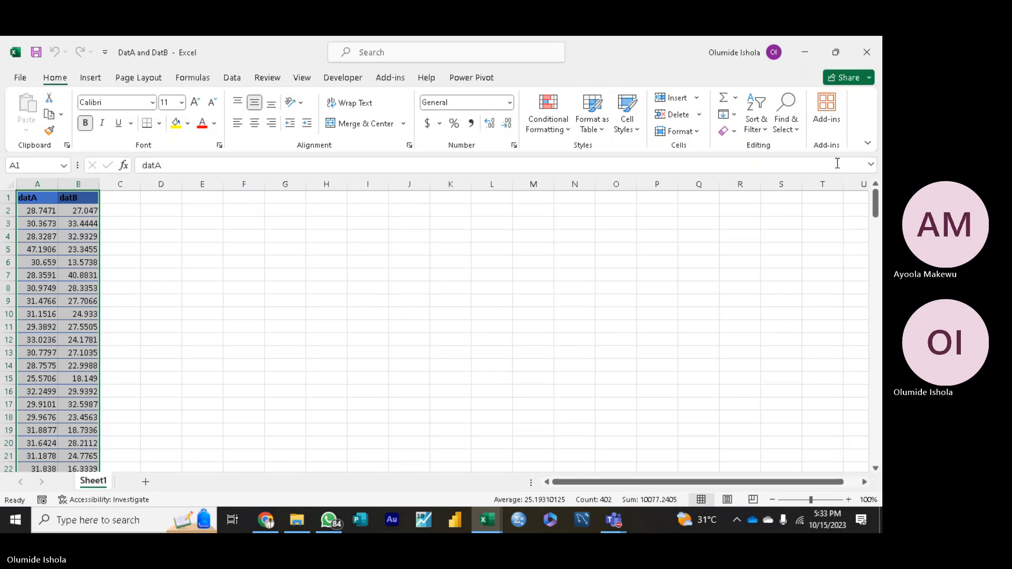
{"action": "left_click", "coordinate": [203, 272]}
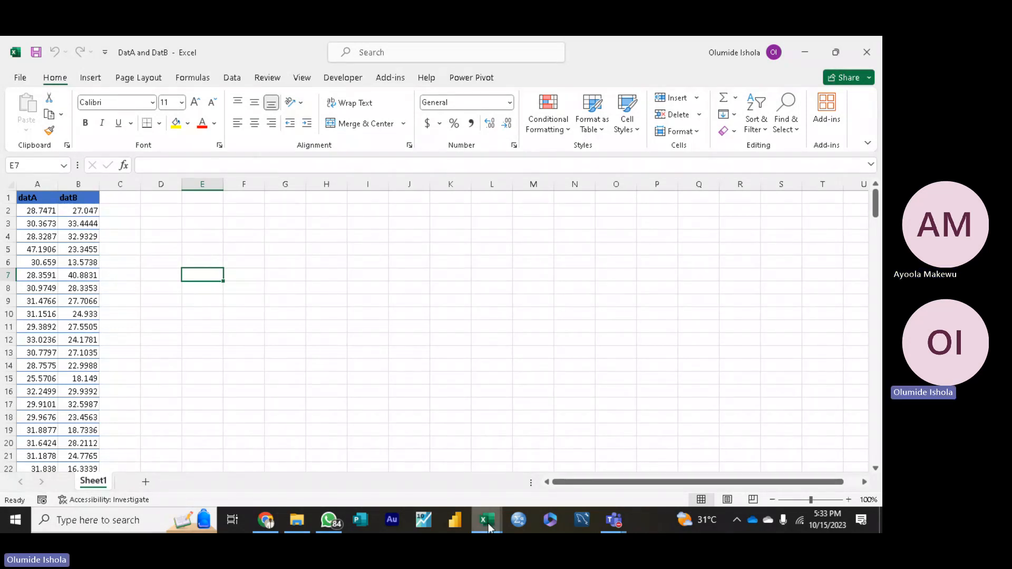
Step: Switch back to the datForPivotTablesResubmission (1) workbook
{"action": "mouse_move", "coordinate": [487, 523]}
{"action": "left_click", "coordinate": [558, 473]}
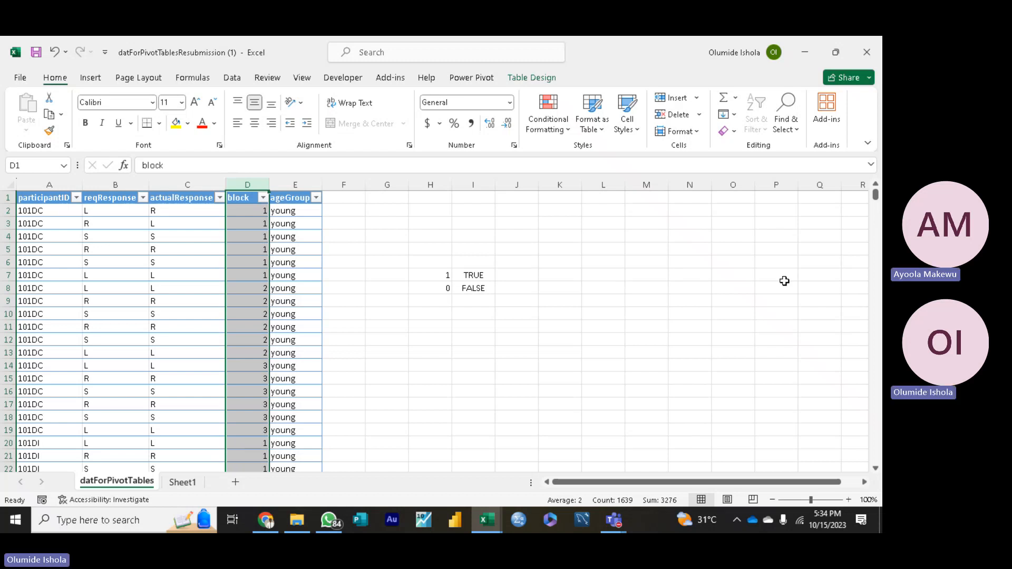
{"action": "left_click", "coordinate": [850, 343]}
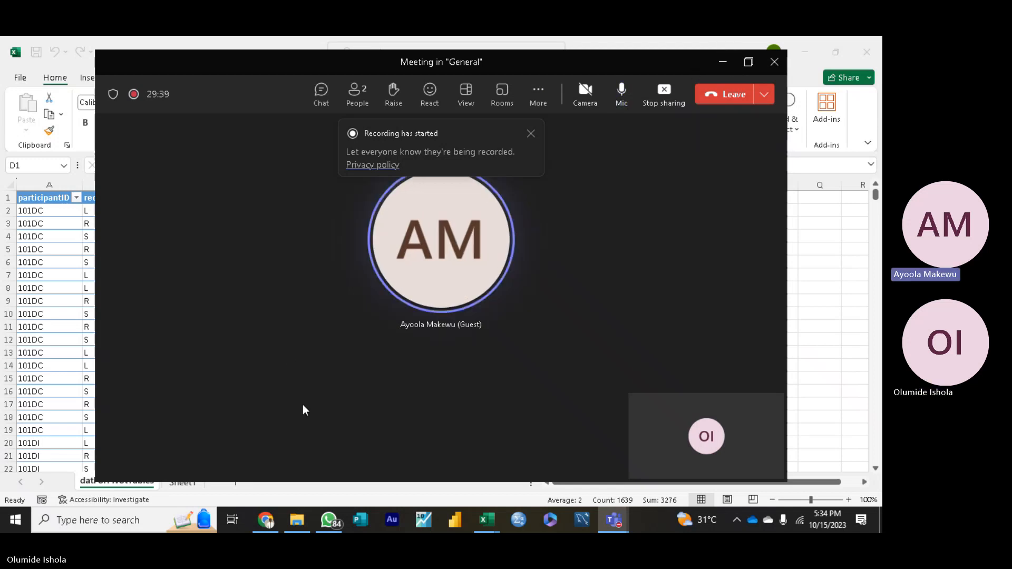
Step: Switch to WhatsApp and copy the Teams meeting link from the message in the open chat
{"action": "left_click", "coordinate": [328, 521]}
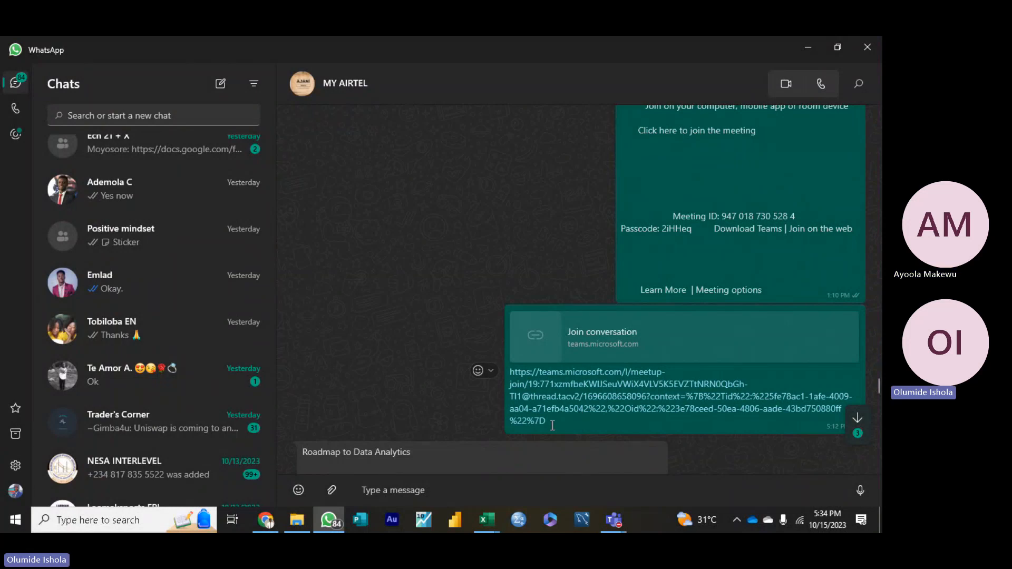
{"action": "left_click_drag", "start_coordinate": [547, 422], "coordinate": [508, 369]}
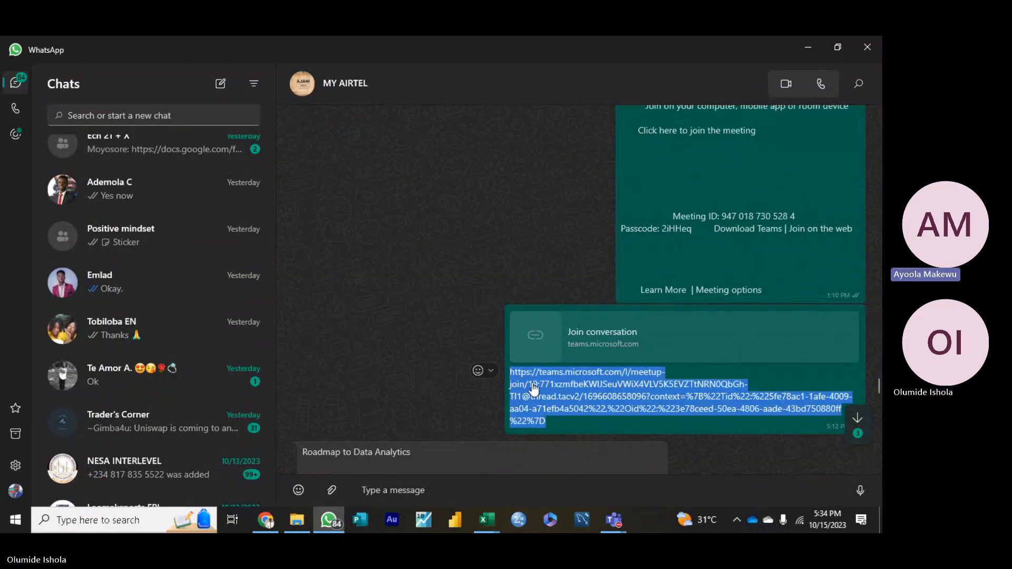
{"action": "right_click", "coordinate": [533, 389]}
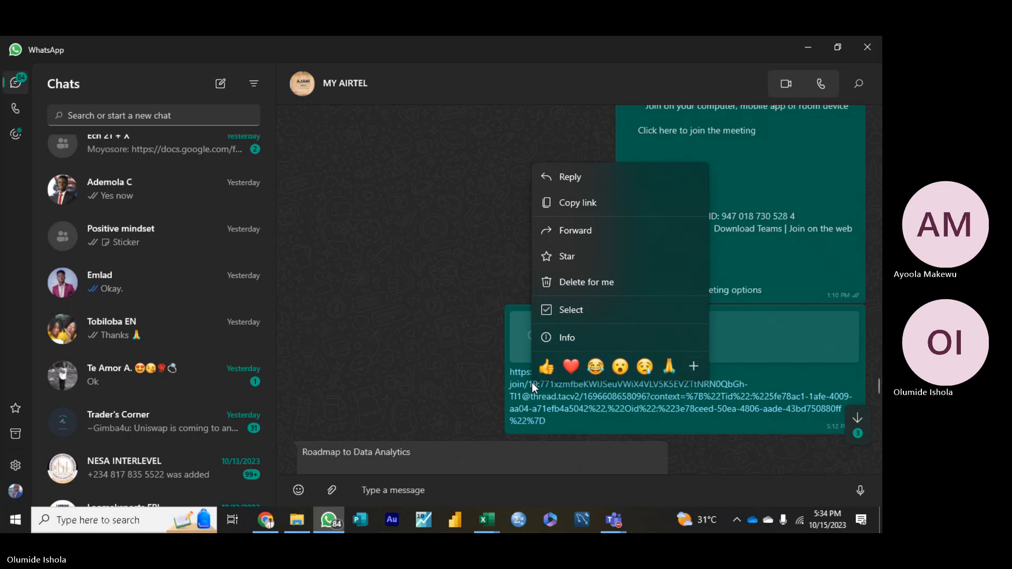
{"action": "left_click", "coordinate": [574, 208]}
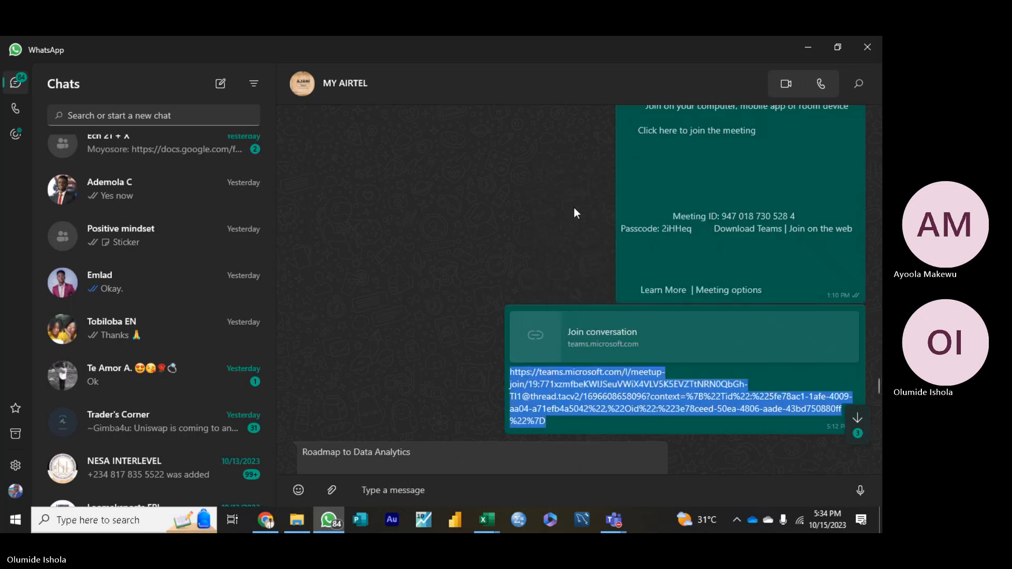
Step: Switch to Gmail in Chrome and start a new message to the participant's e-mail address with the subject Meeting Link
{"action": "left_click", "coordinate": [267, 520]}
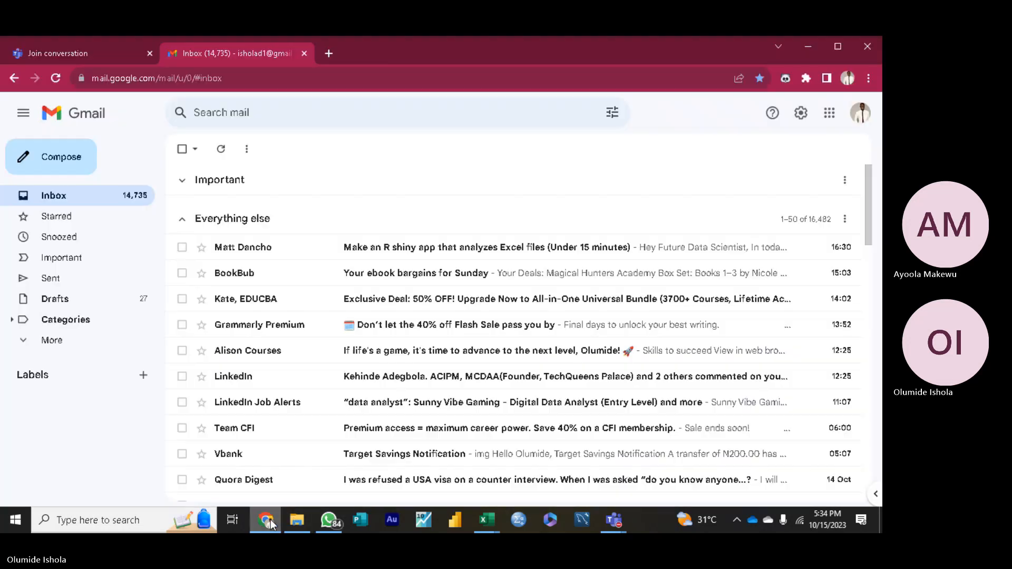
{"action": "left_click", "coordinate": [67, 165]}
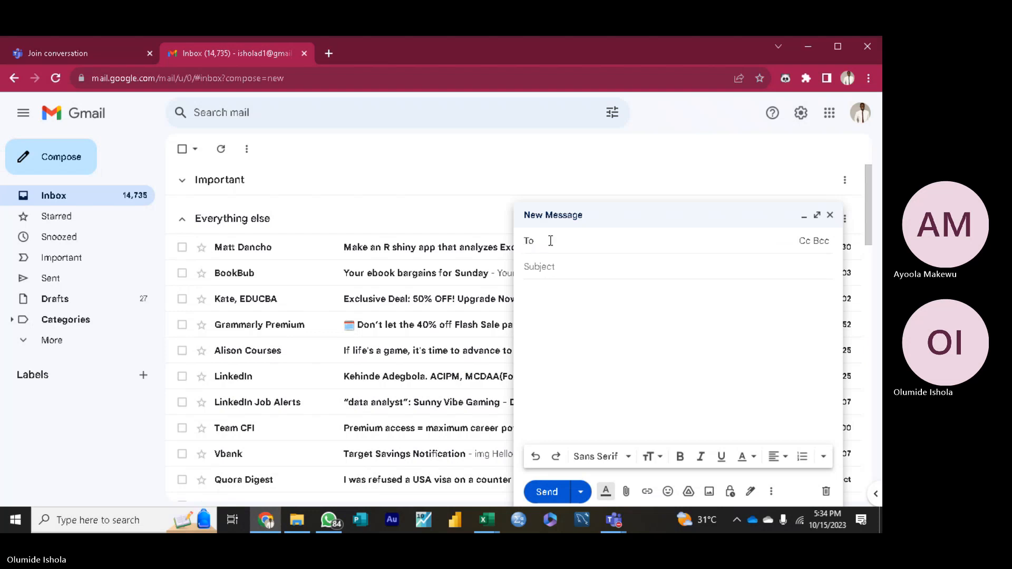
{"action": "type", "text": "ma"}
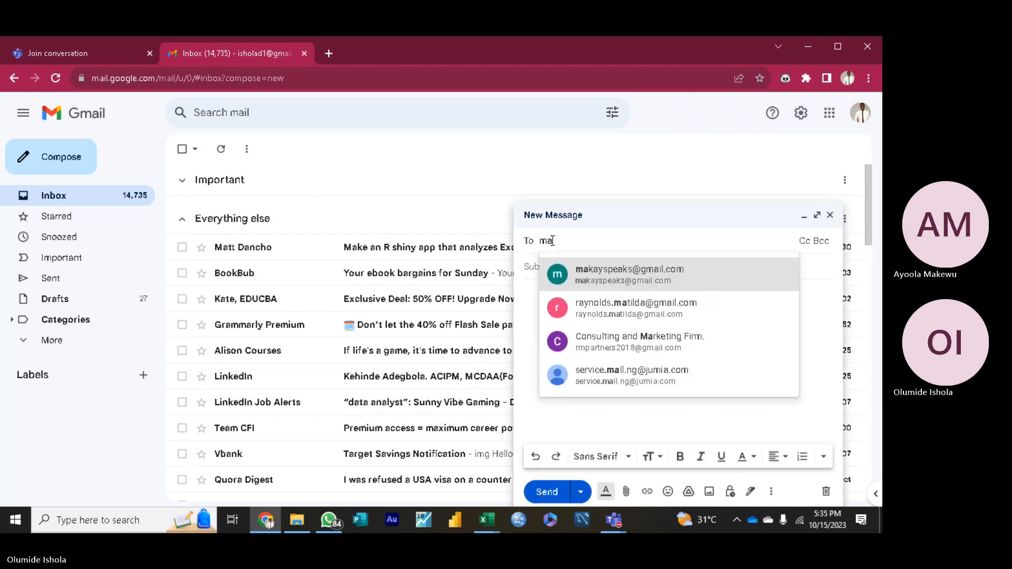
{"action": "key", "text": "Return"}
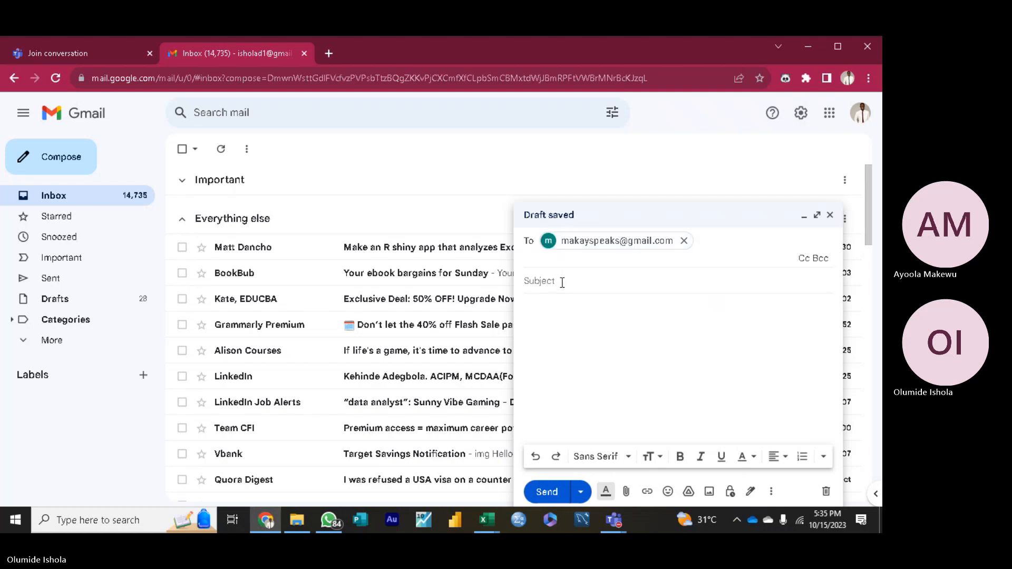
{"action": "key", "text": "Tab"}
{"action": "type", "text": "M"}
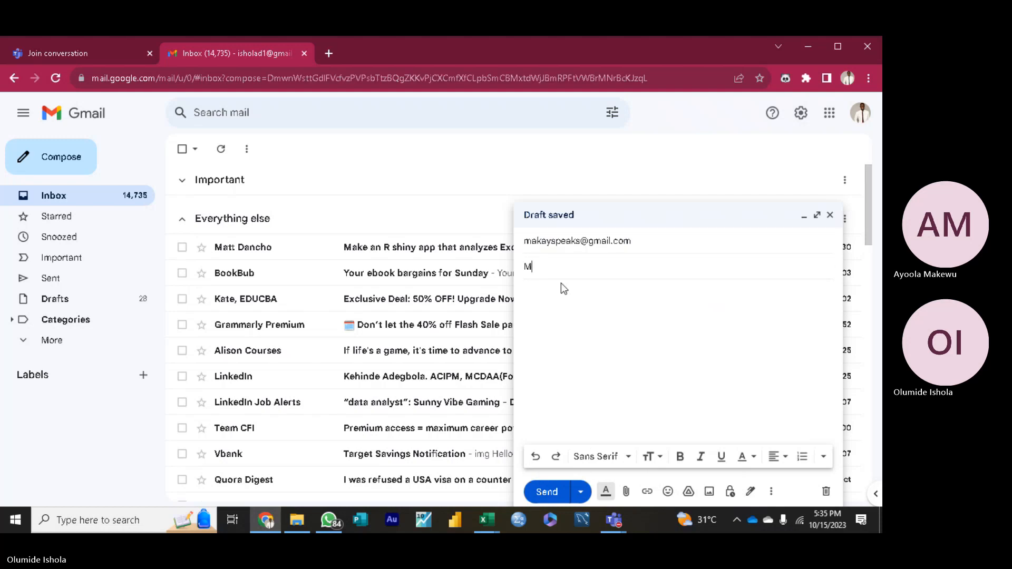
{"action": "type", "text": "eeting Linked"}
{"action": "key", "text": "BackSpace"}
{"action": "key", "text": "BackSpace"}
Step: Paste the copied meeting link into the message body and send the e-mail
{"action": "left_click", "coordinate": [559, 295]}
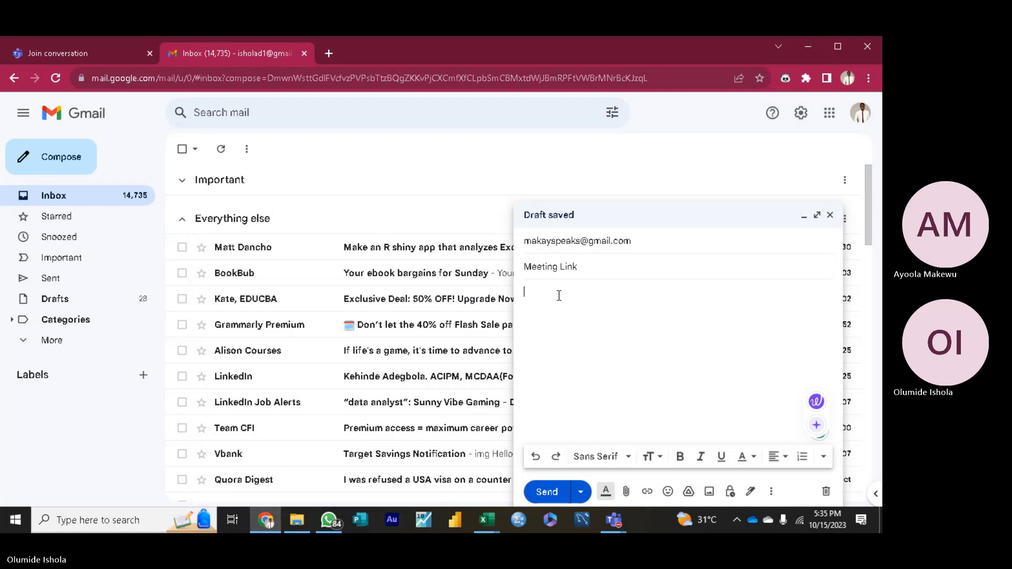
{"action": "key", "text": "ctrl+v"}
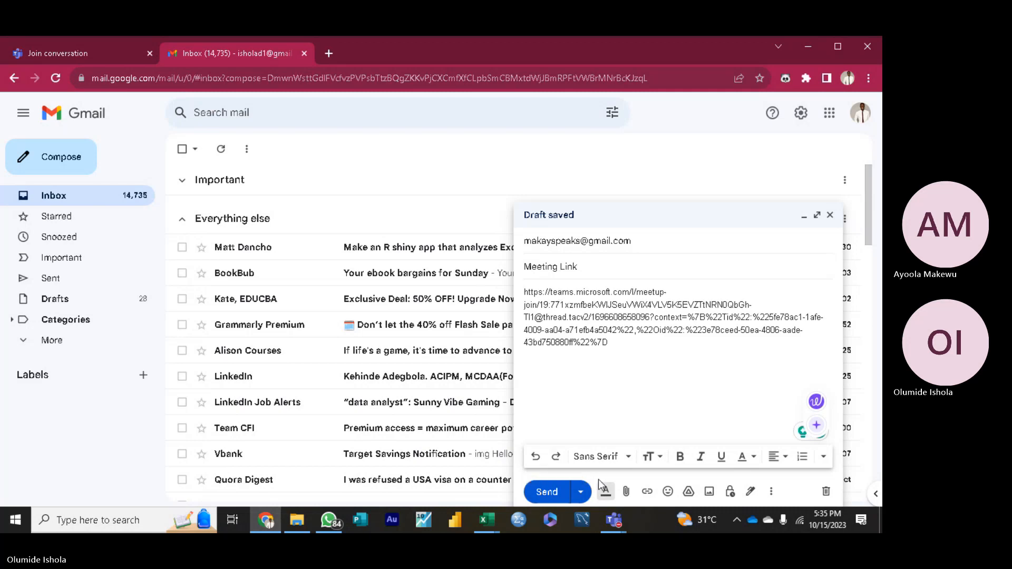
{"action": "left_click", "coordinate": [542, 493]}
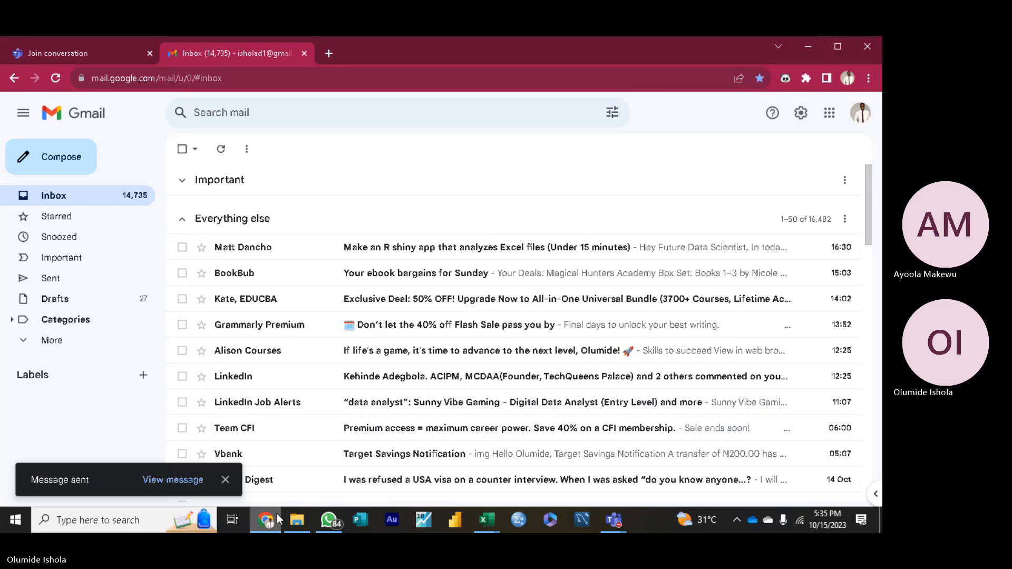
Step: Return to the datForPivotTablesResubmission (1) workbook in Excel and examine the 1/TRUE and 0/FALSE key in H7:I8
{"action": "mouse_move", "coordinate": [485, 520]}
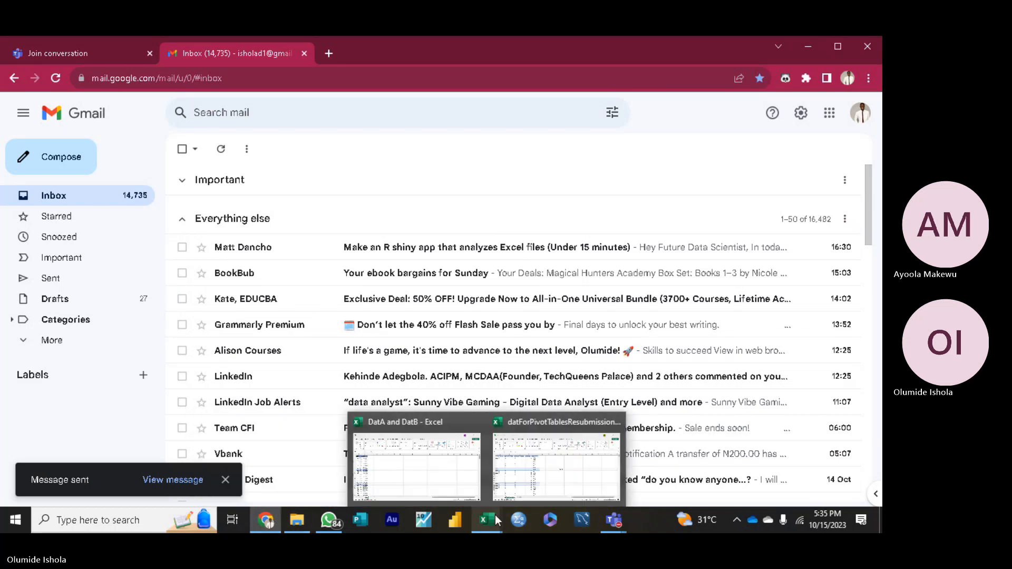
{"action": "left_click", "coordinate": [559, 475]}
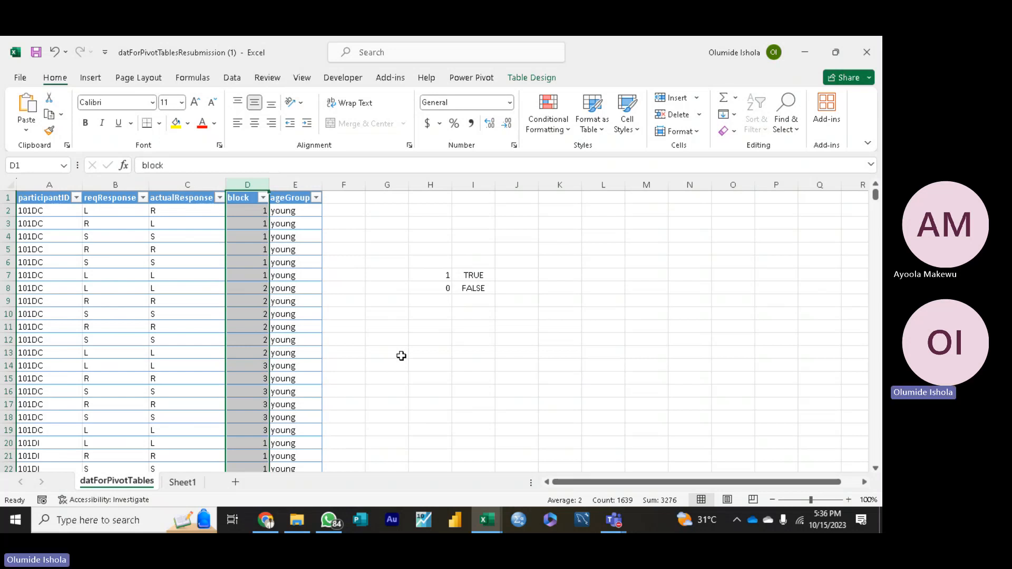
{"action": "left_click", "coordinate": [472, 303]}
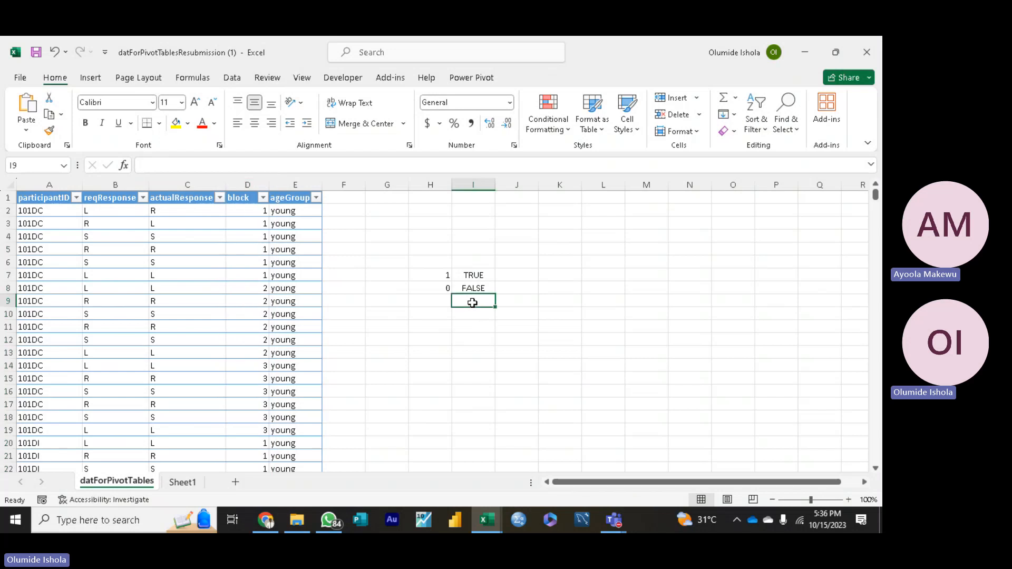
{"action": "left_click", "coordinate": [467, 278]}
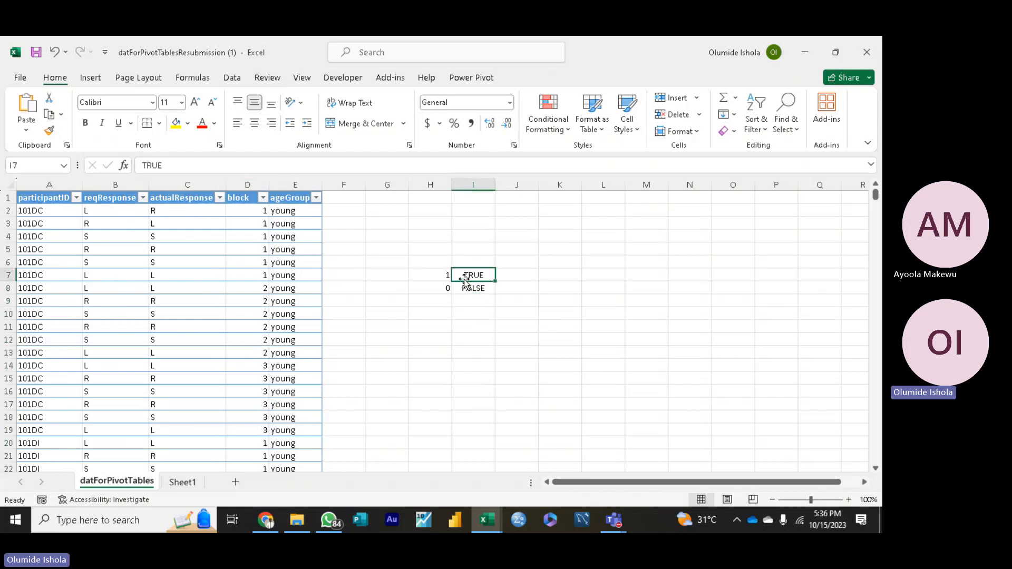
{"action": "left_click", "coordinate": [444, 276]}
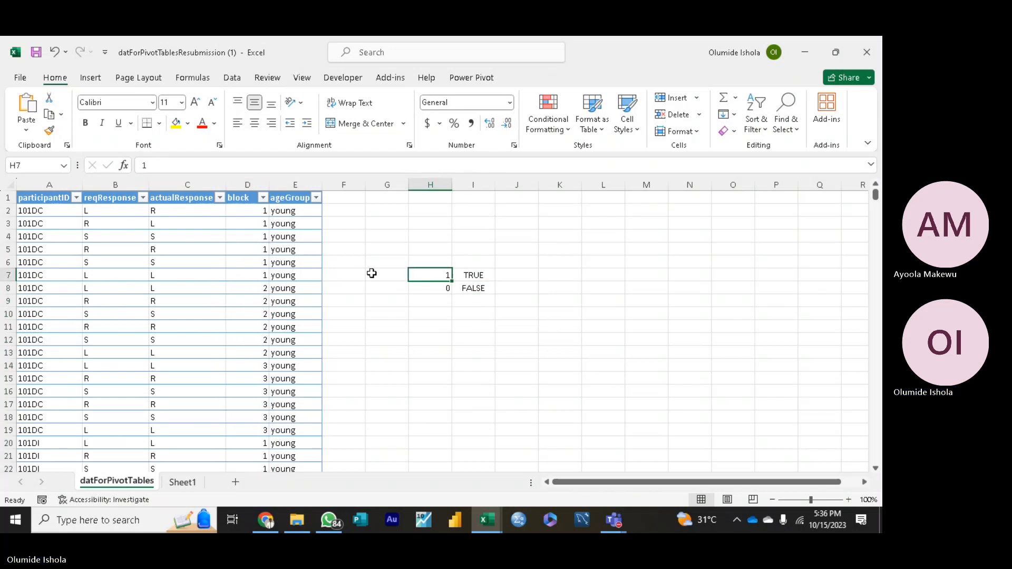
{"action": "left_click", "coordinate": [440, 301]}
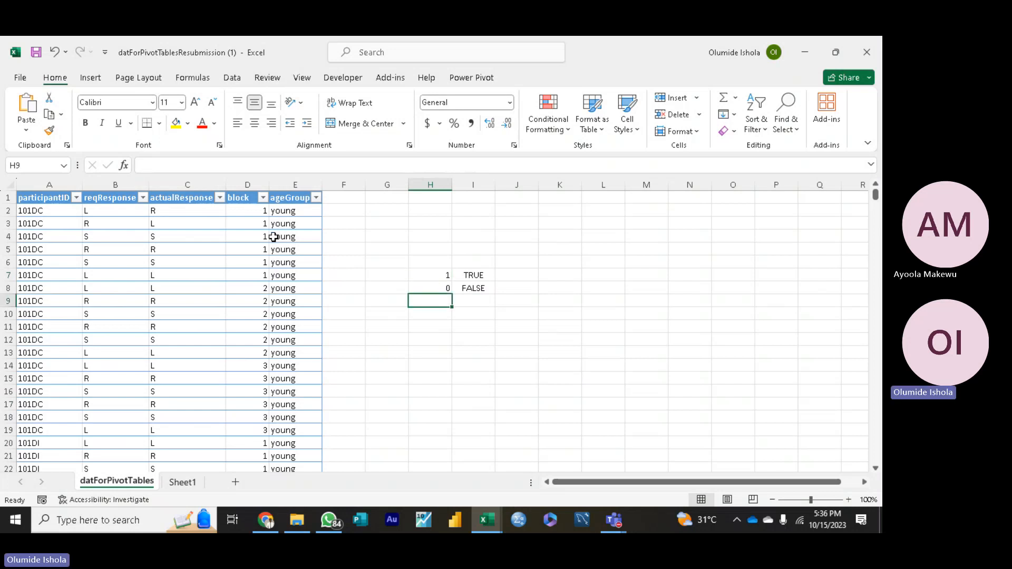
Step: Insert a new column in the table before the block column
{"action": "left_click", "coordinate": [258, 182]}
{"action": "right_click", "coordinate": [251, 189]}
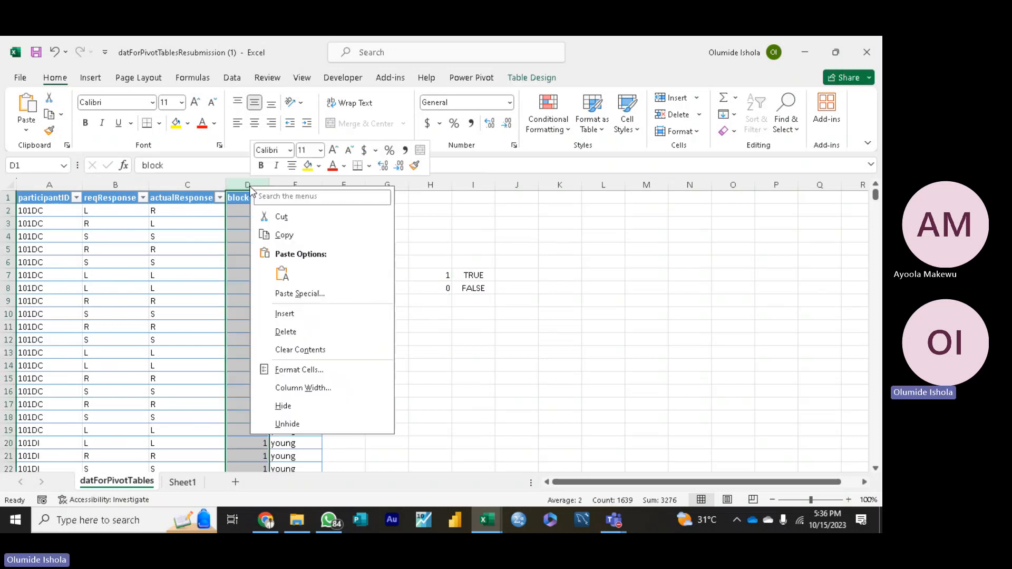
{"action": "left_click", "coordinate": [284, 315]}
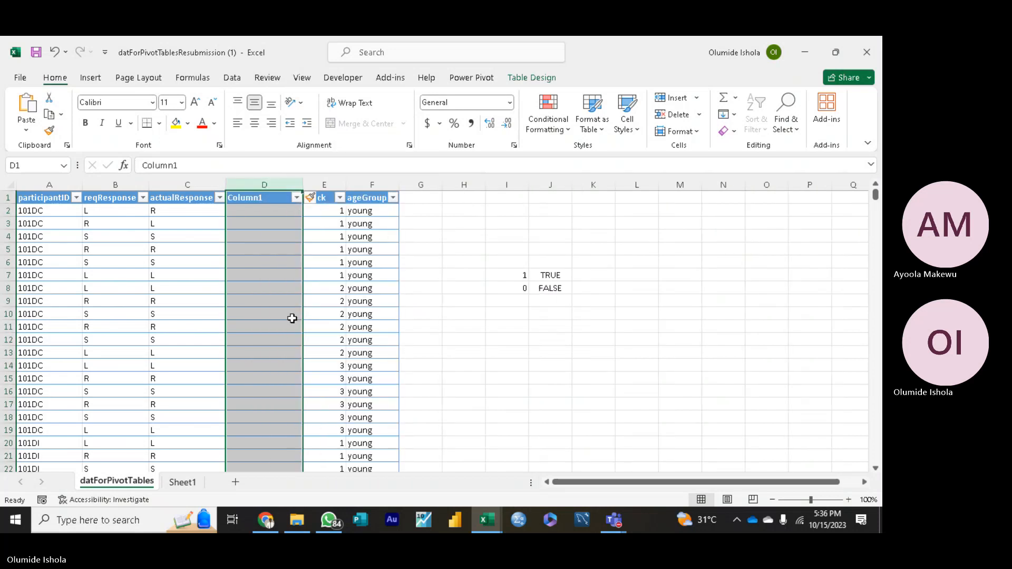
Step: Rename the inserted column's header in D1 to Accuracy
{"action": "double_click", "coordinate": [269, 201]}
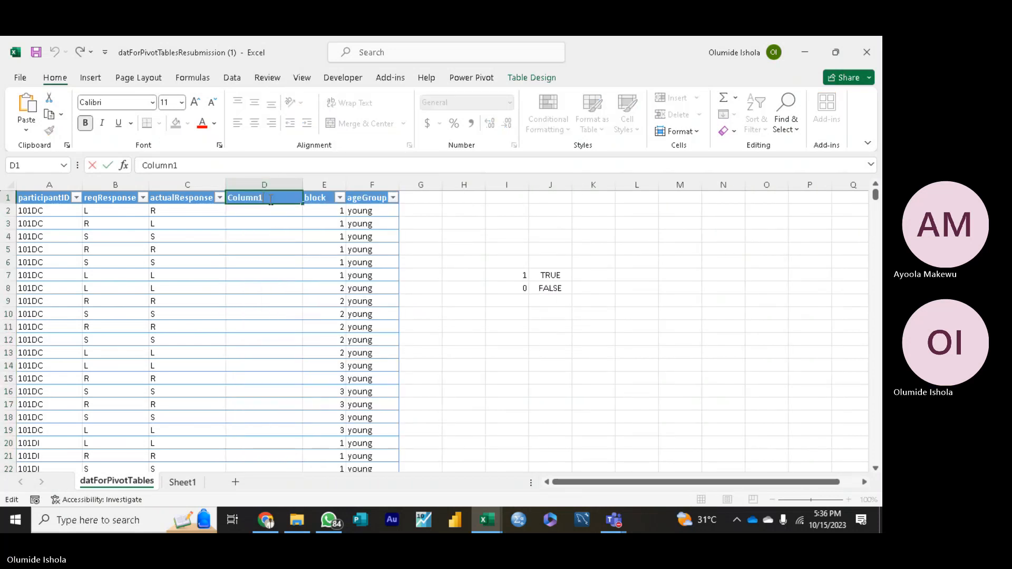
{"action": "key", "text": "BackSpace"}
{"action": "key", "text": "BackSpace"}
{"action": "key", "text": "BackSpace"}
{"action": "key", "text": "BackSpace"}
{"action": "key", "text": "BackSpace"}
{"action": "key", "text": "BackSpace"}
{"action": "key", "text": "BackSpace"}
{"action": "type", "text": "A"}
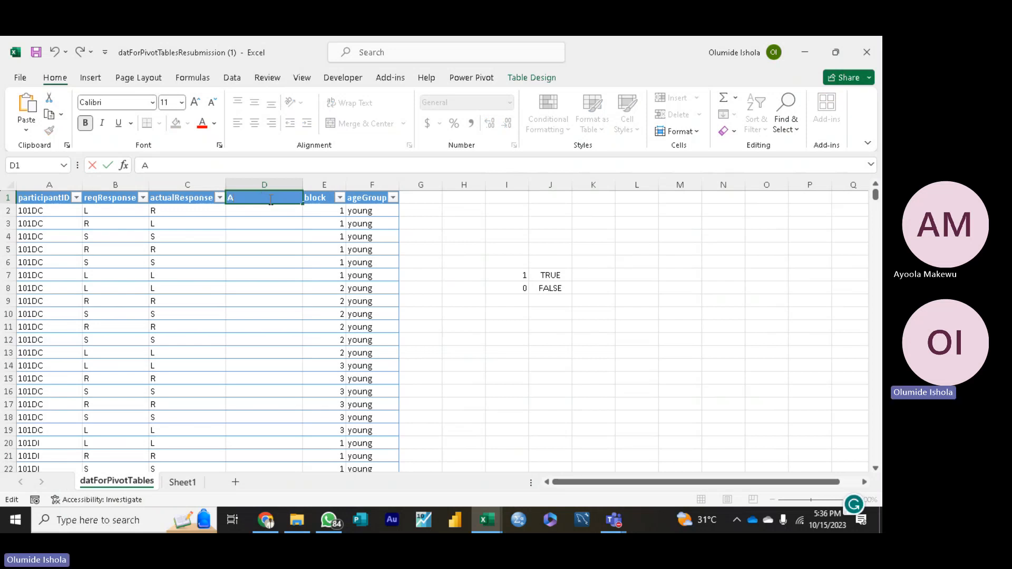
{"action": "type", "text": "ccurac"}
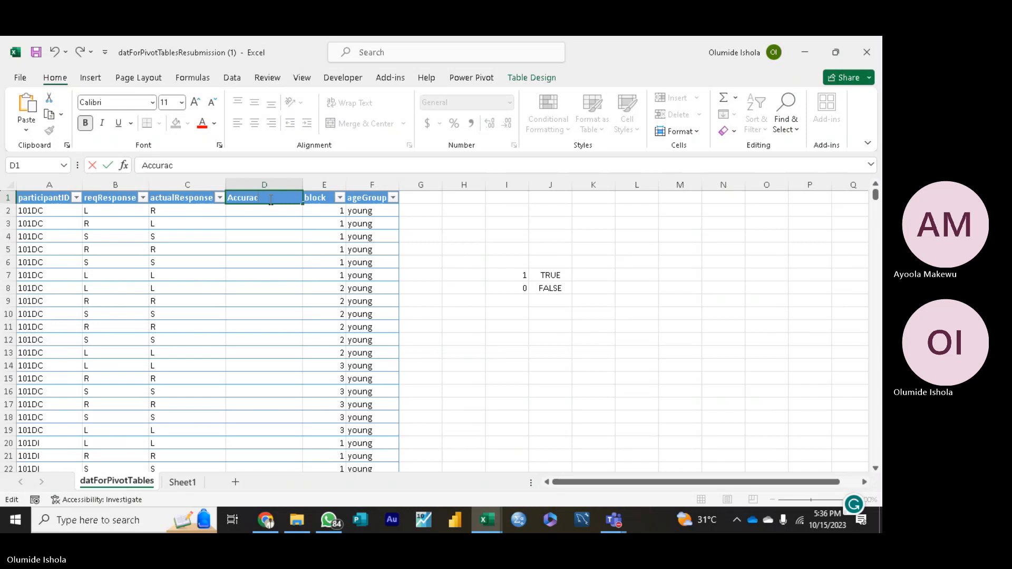
{"action": "type", "text": "y"}
{"action": "left_click", "coordinate": [257, 213]}
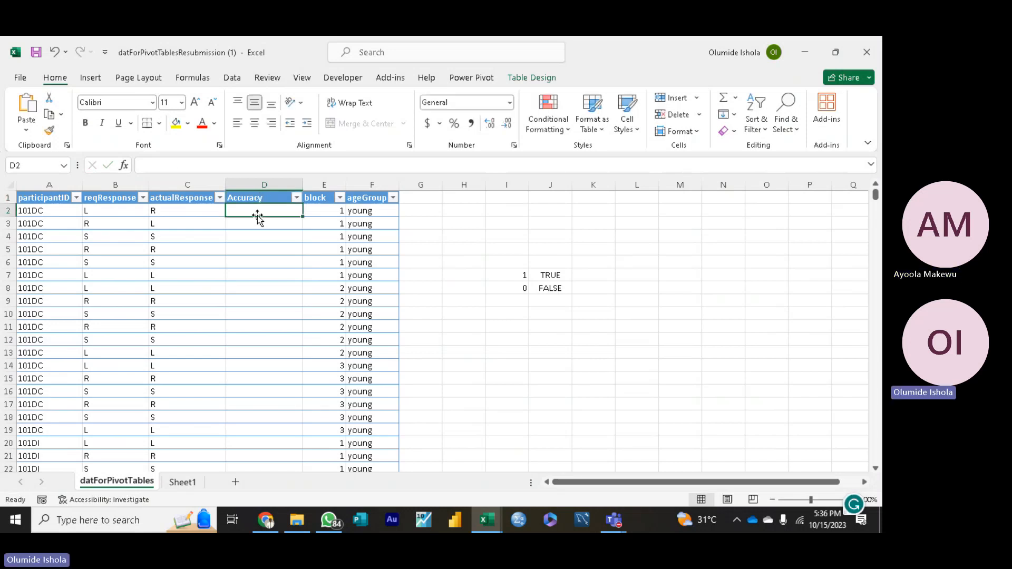
Step: Start an IF formula in Accuracy cell D2 that tests whether reqResponse equals actualResponse in the same row
{"action": "left_click", "coordinate": [257, 224]}
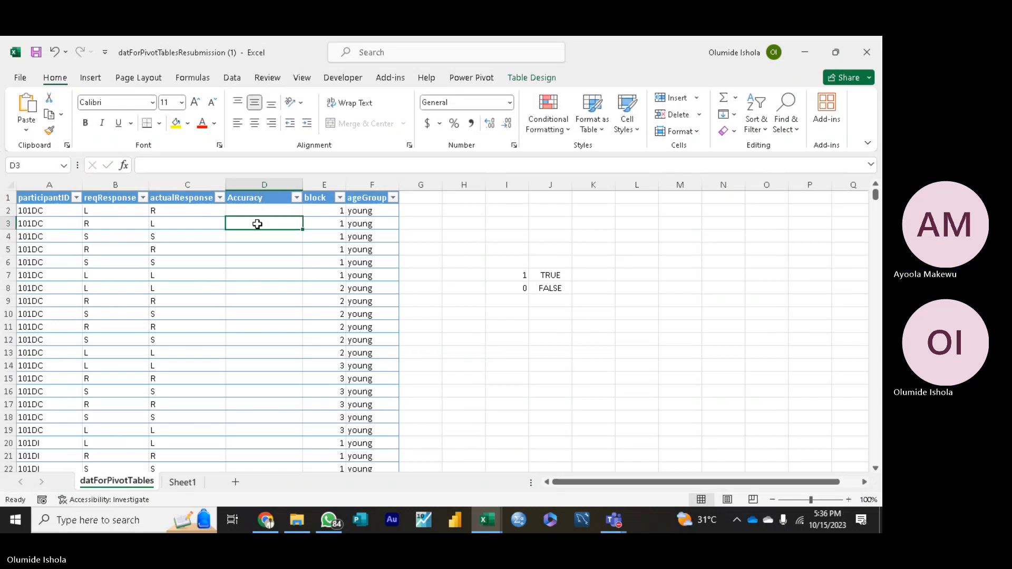
{"action": "left_click", "coordinate": [260, 210]}
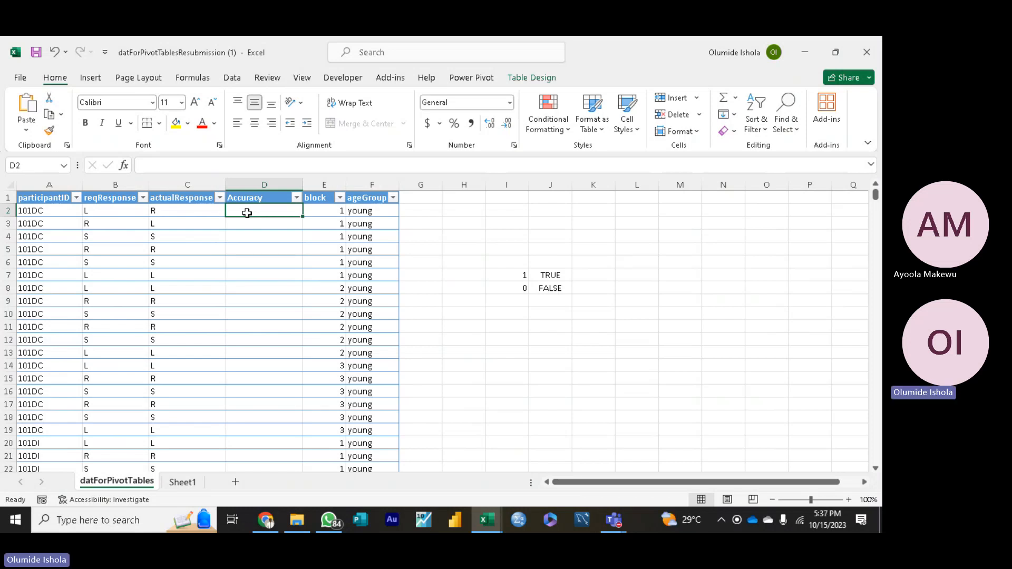
{"action": "type", "text": "="}
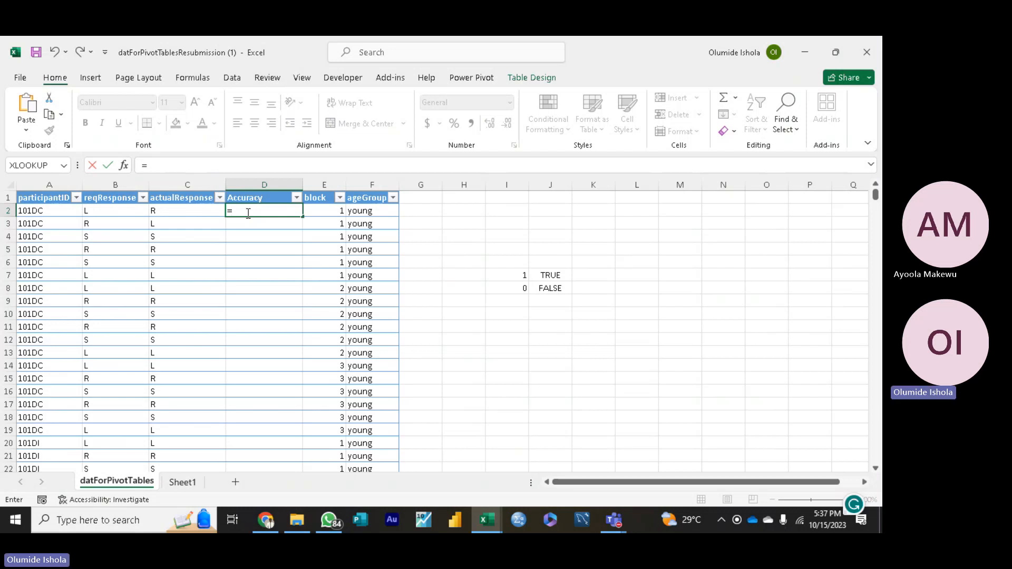
{"action": "type", "text": "IF"}
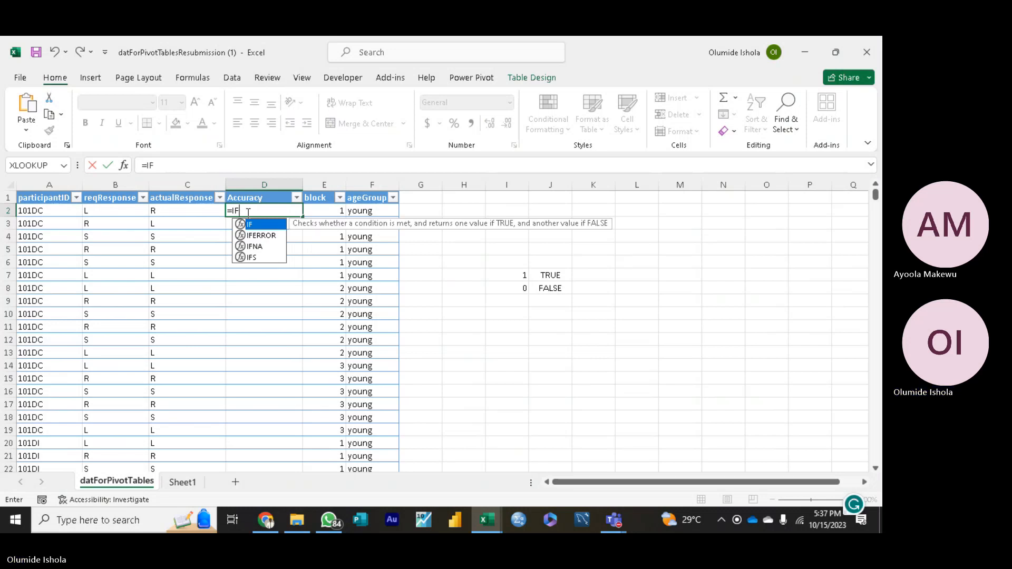
{"action": "type", "text": "("}
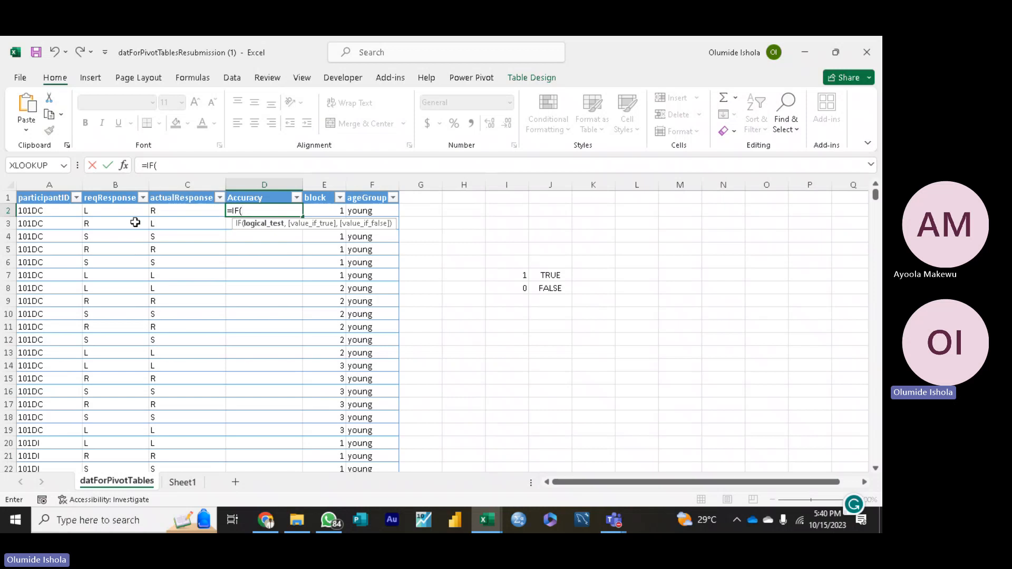
{"action": "left_click", "coordinate": [110, 211]}
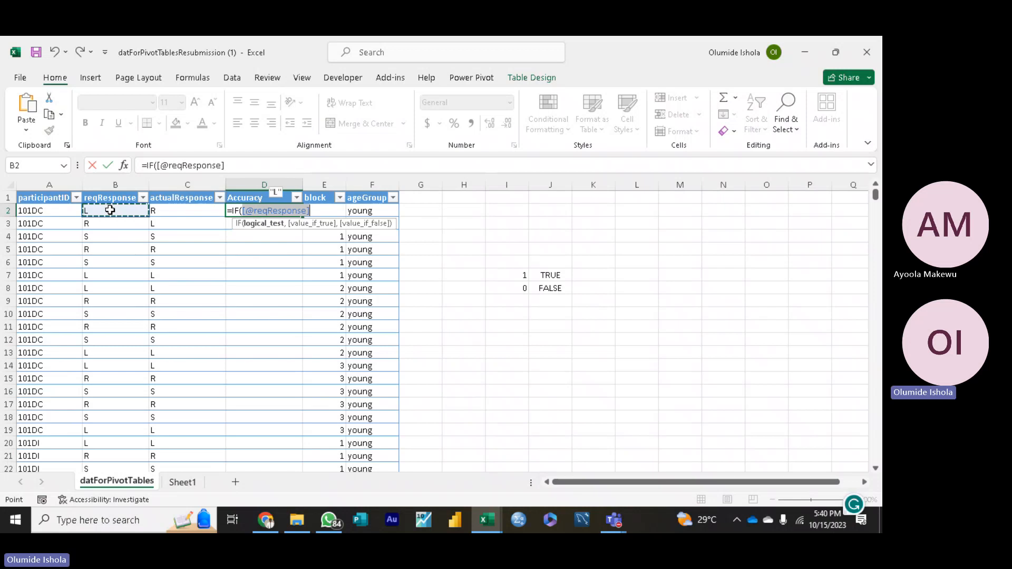
{"action": "type", "text": "=[@actualResponse"}
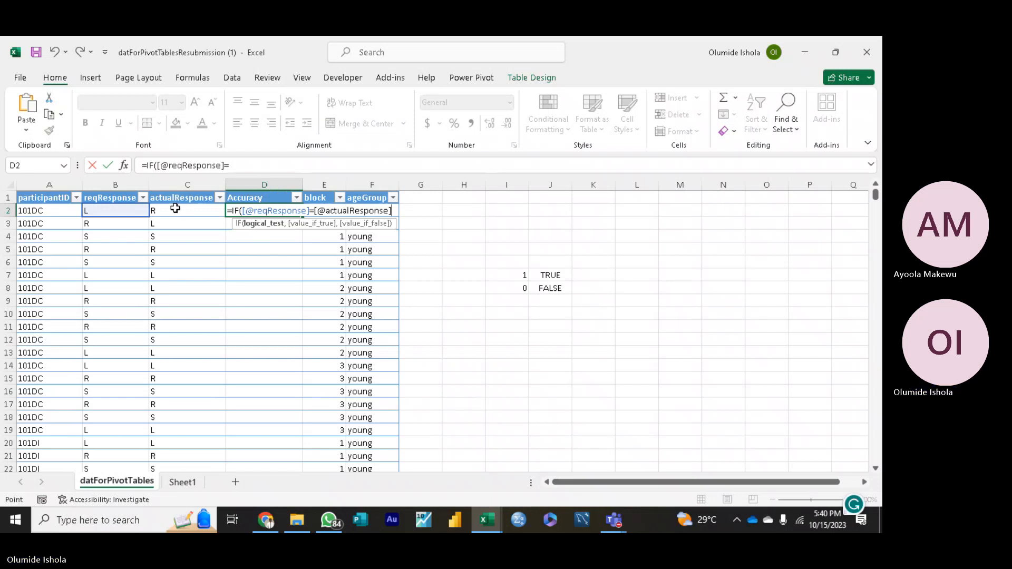
{"action": "left_click", "coordinate": [175, 208]}
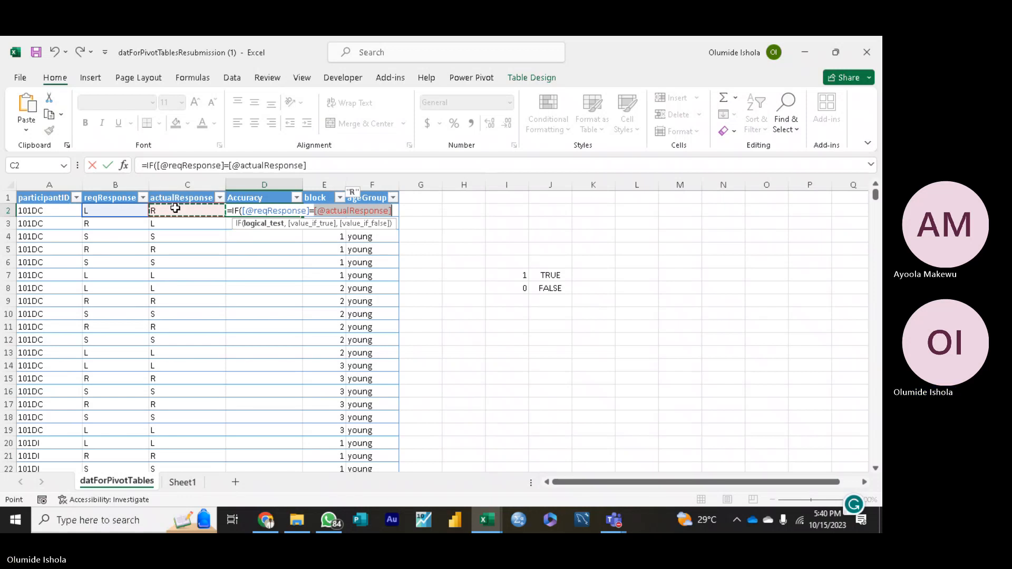
Step: Complete the IF formula with 1 for a match and 0 otherwise, and enter it for the Accuracy column
{"action": "type", "text": ","}
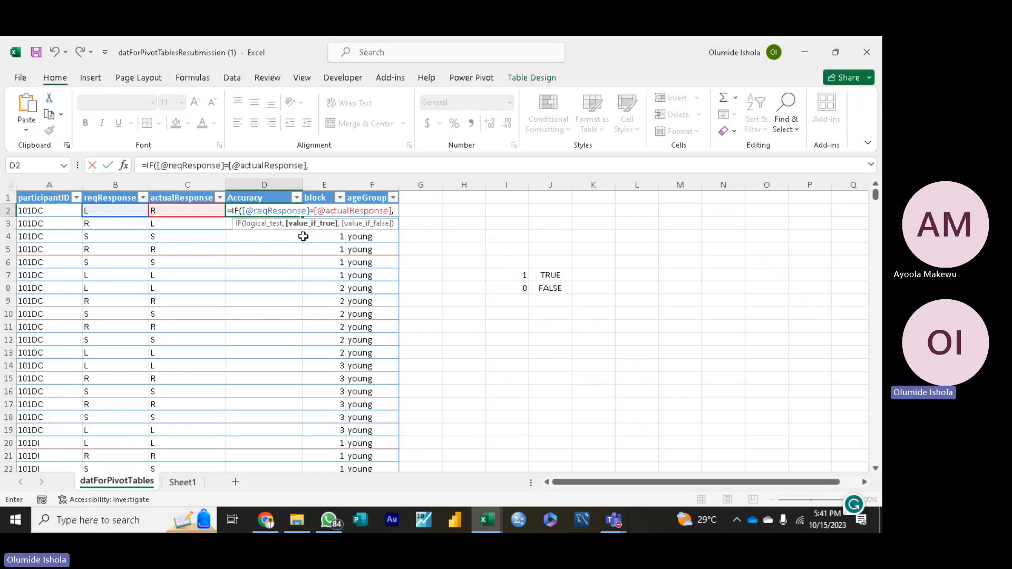
{"action": "type", "text": "1"}
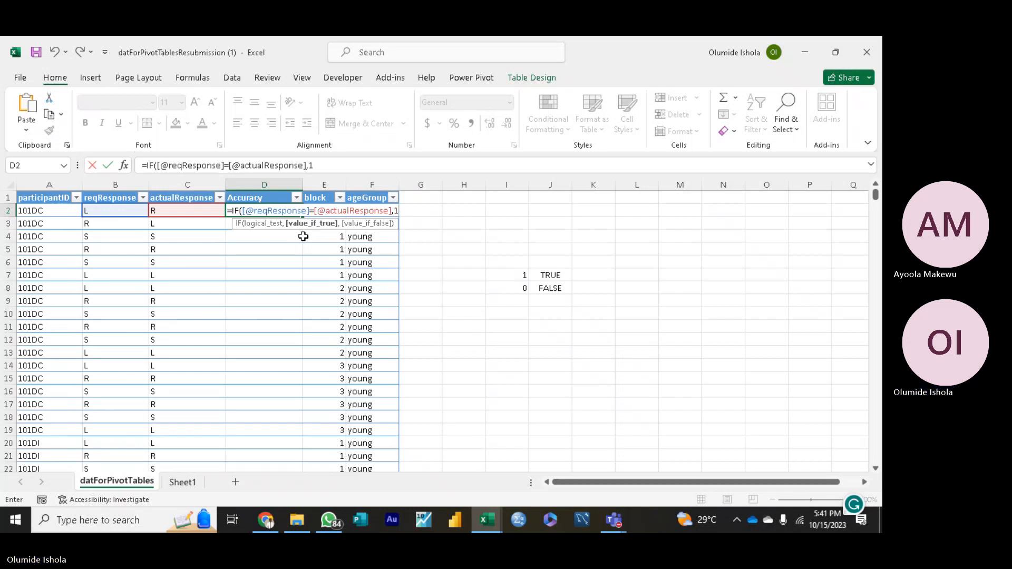
{"action": "type", "text": ","}
{"action": "type", "text": "0"}
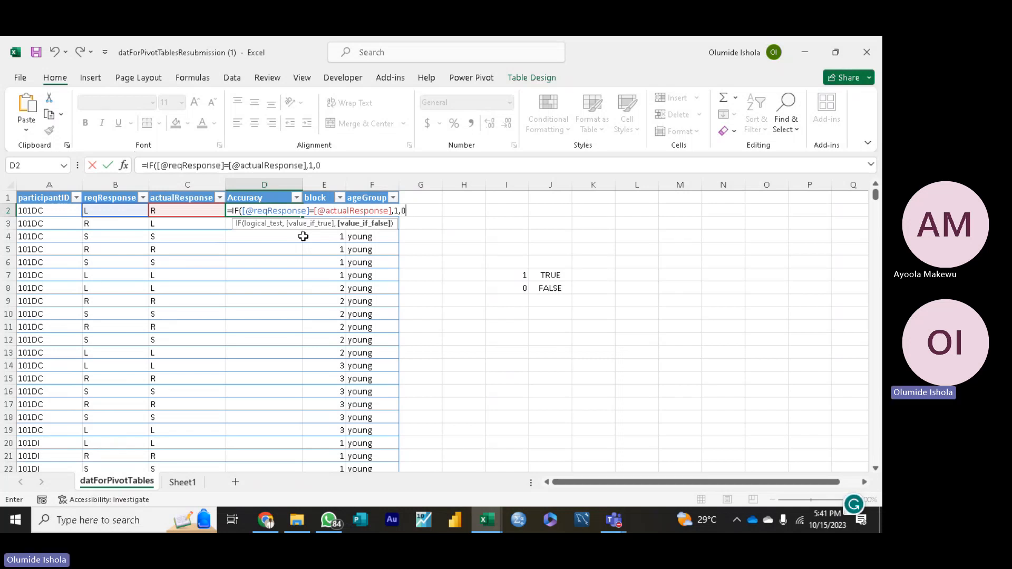
{"action": "type", "text": ")"}
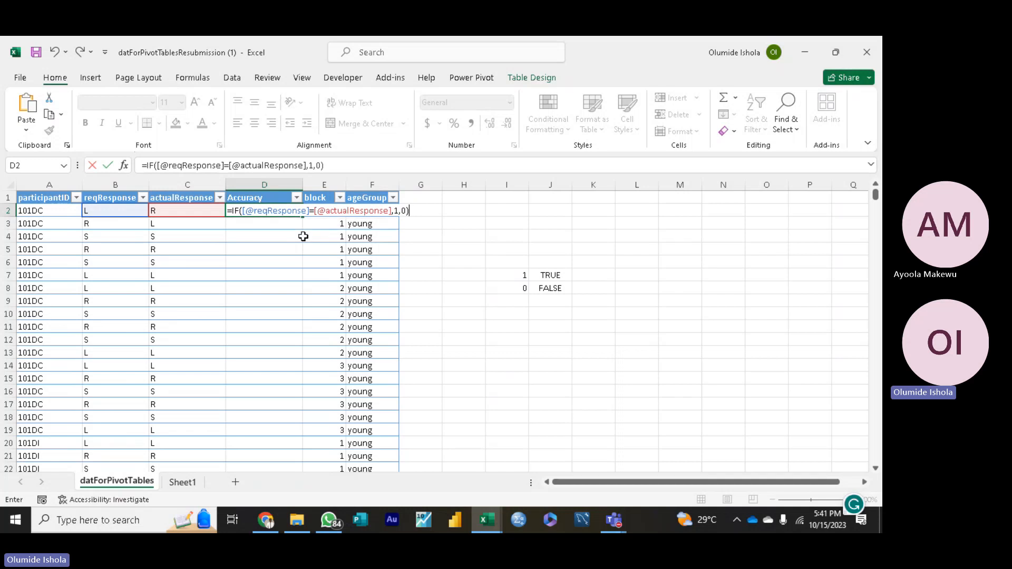
{"action": "key", "text": "Return"}
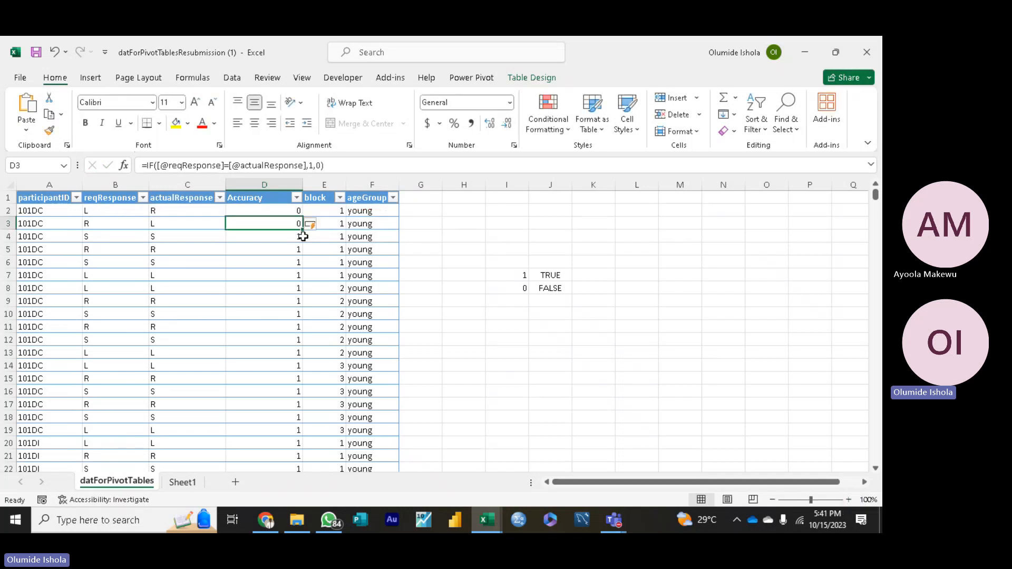
Step: Replace the value-if-true argument of the D2 formula with 'TRUE' in single quotes
{"action": "left_click", "coordinate": [206, 323]}
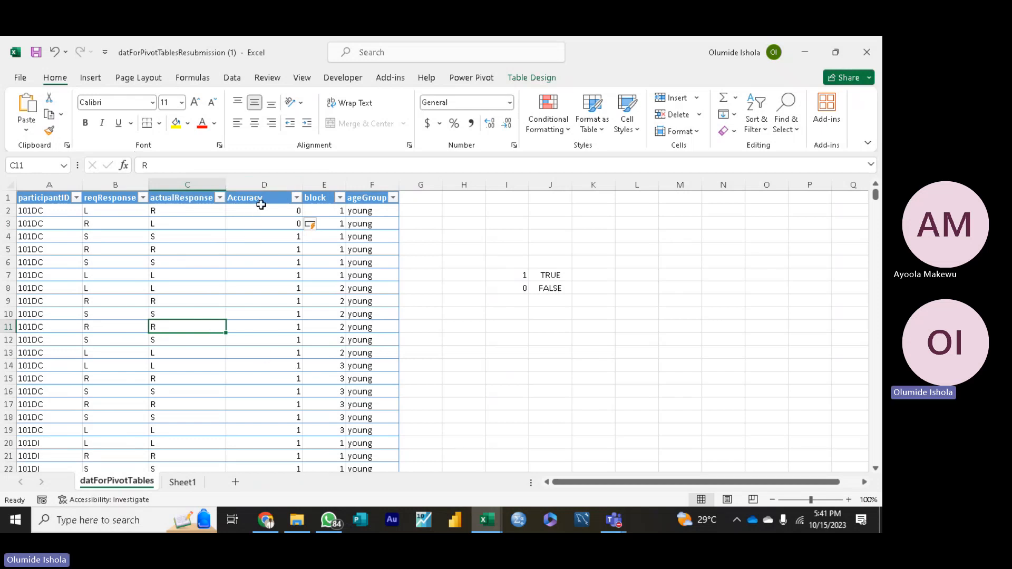
{"action": "left_click", "coordinate": [273, 215]}
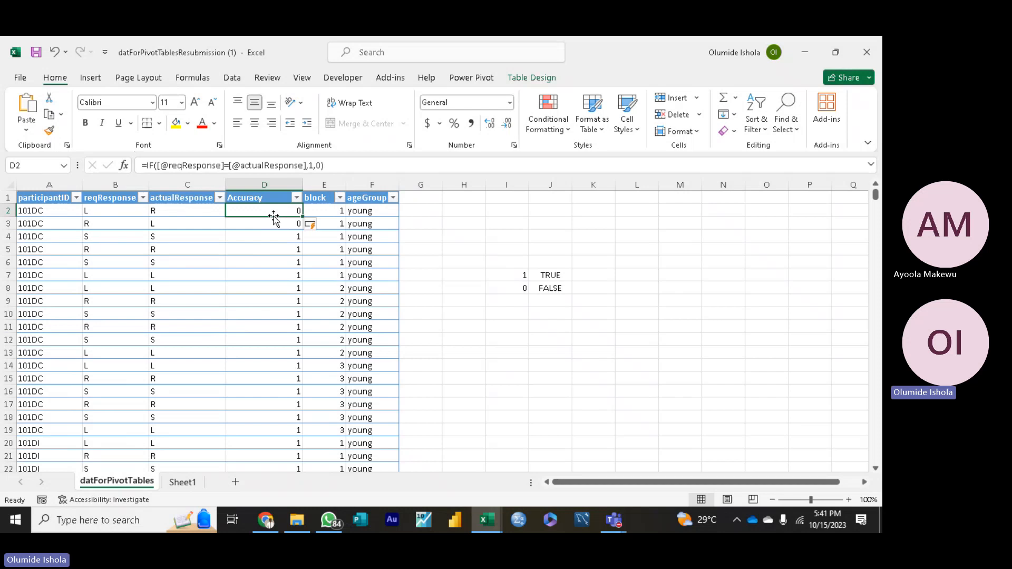
{"action": "left_click", "coordinate": [312, 165]}
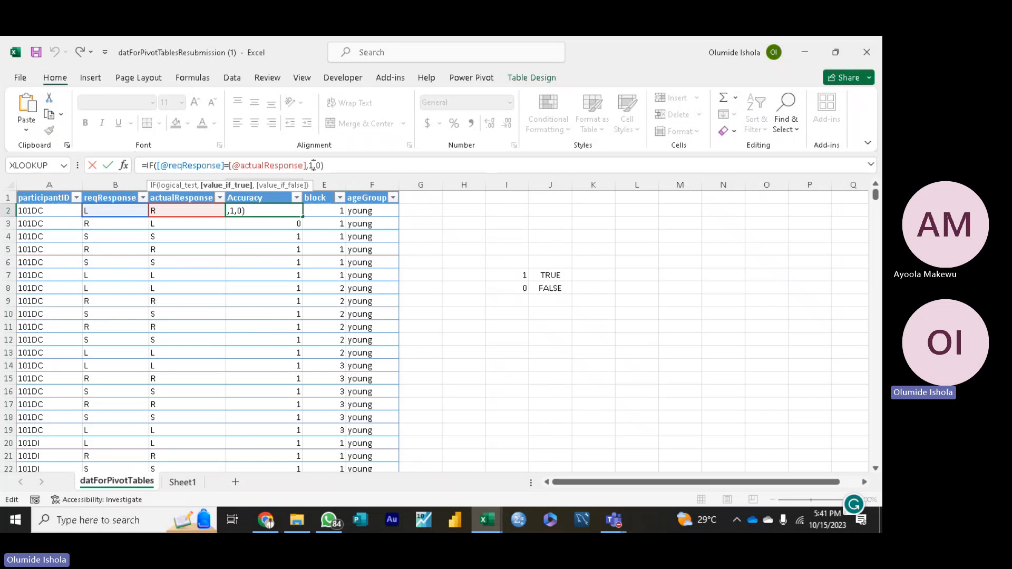
{"action": "key", "text": "BackSpace"}
{"action": "type", "text": "'T"}
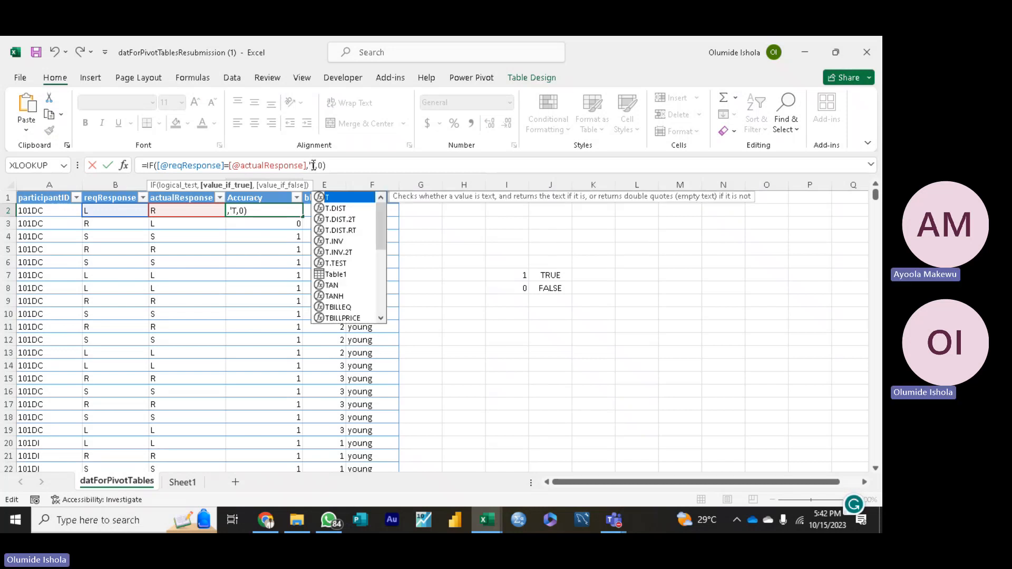
{"action": "type", "text": "E"}
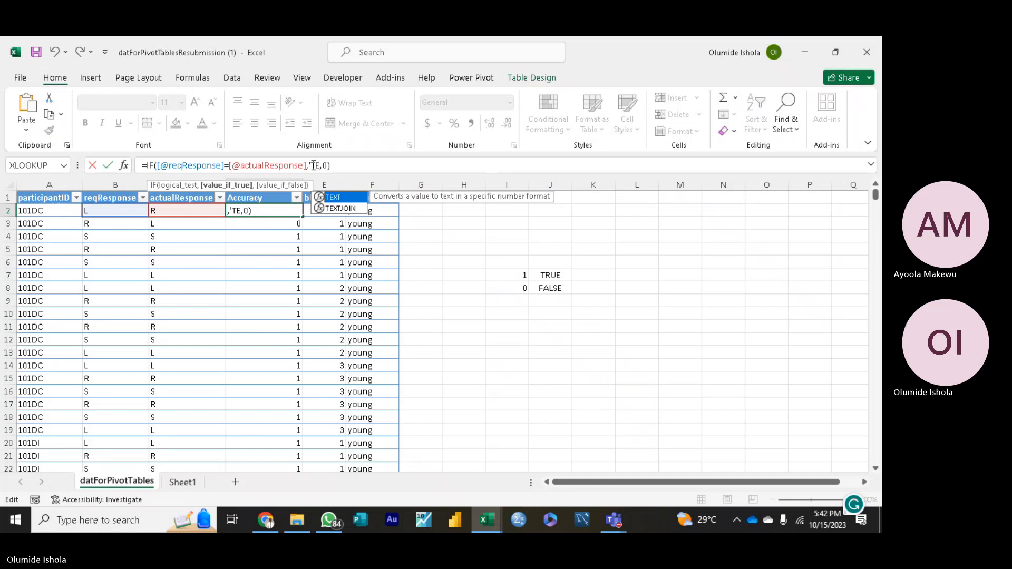
{"action": "key", "text": "BackSpace"}
{"action": "type", "text": "RUE"}
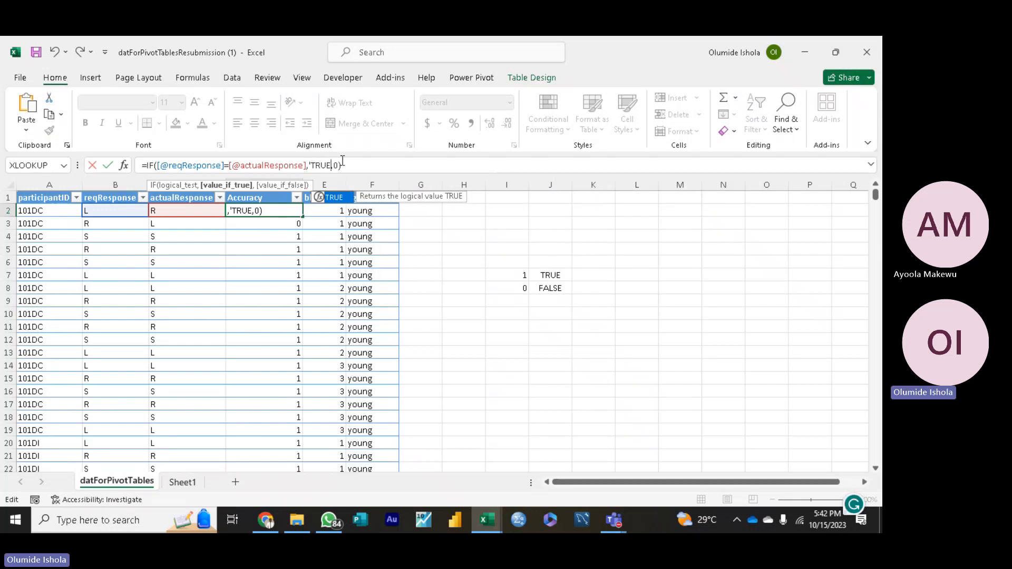
{"action": "left_click", "coordinate": [338, 165]}
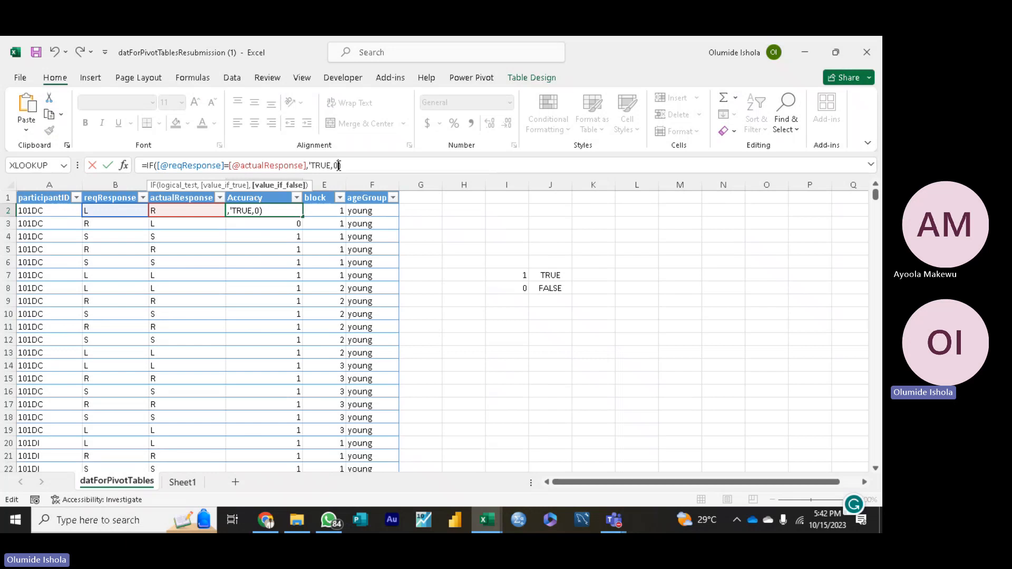
{"action": "key", "text": "Left"}
{"action": "key", "text": "Left"}
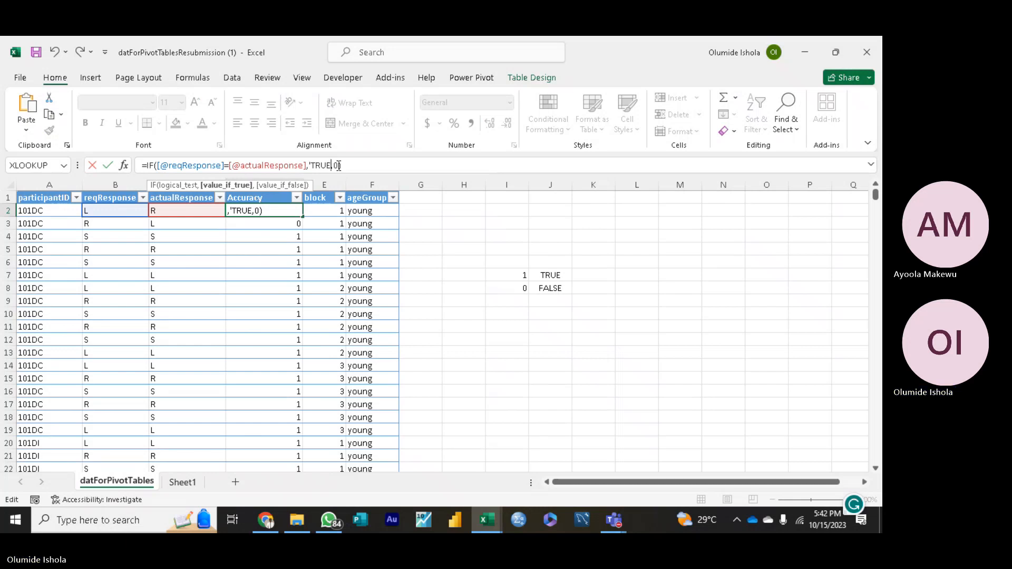
{"action": "type", "text": "'"}
{"action": "key", "text": "Right"}
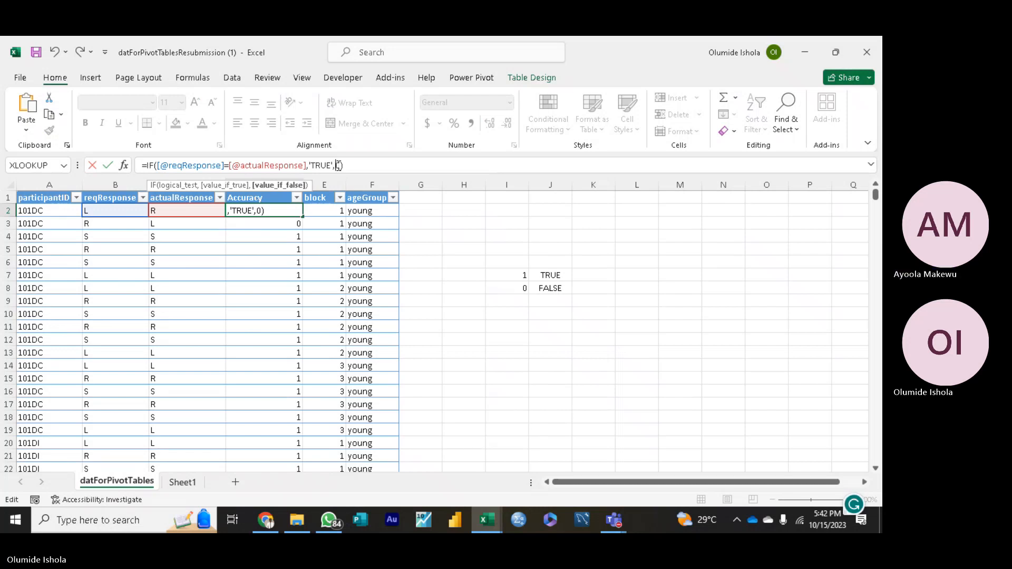
Step: Replace the value-if-false argument with 'FALSE' in single quotes and try to enter the edited formula in D2
{"action": "type", "text": "FA"}
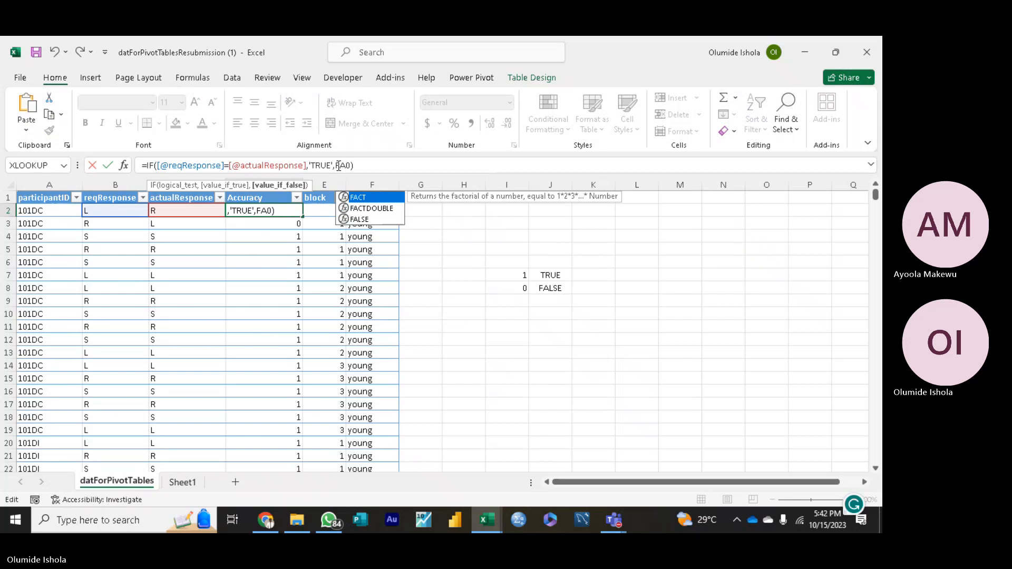
{"action": "type", "text": "LSE"}
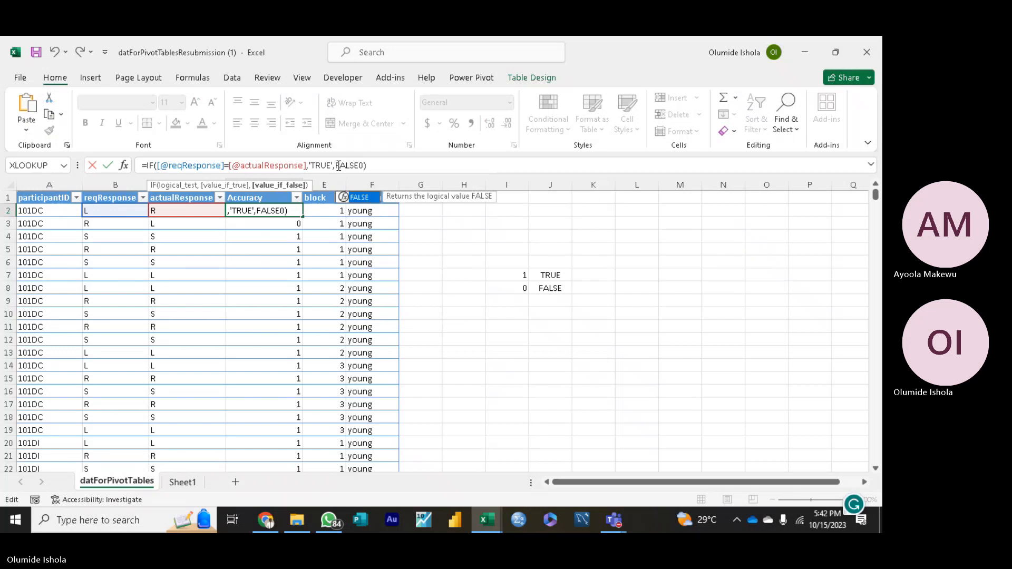
{"action": "key", "text": "Delete"}
{"action": "type", "text": "'"}
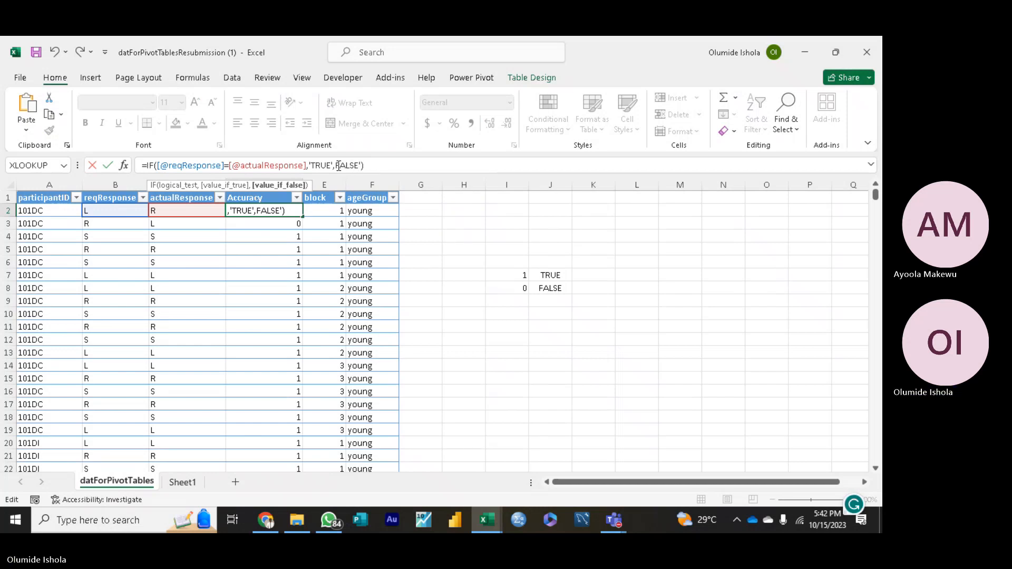
{"action": "left_click", "coordinate": [338, 165]}
{"action": "type", "text": "'"}
{"action": "left_click", "coordinate": [379, 166]}
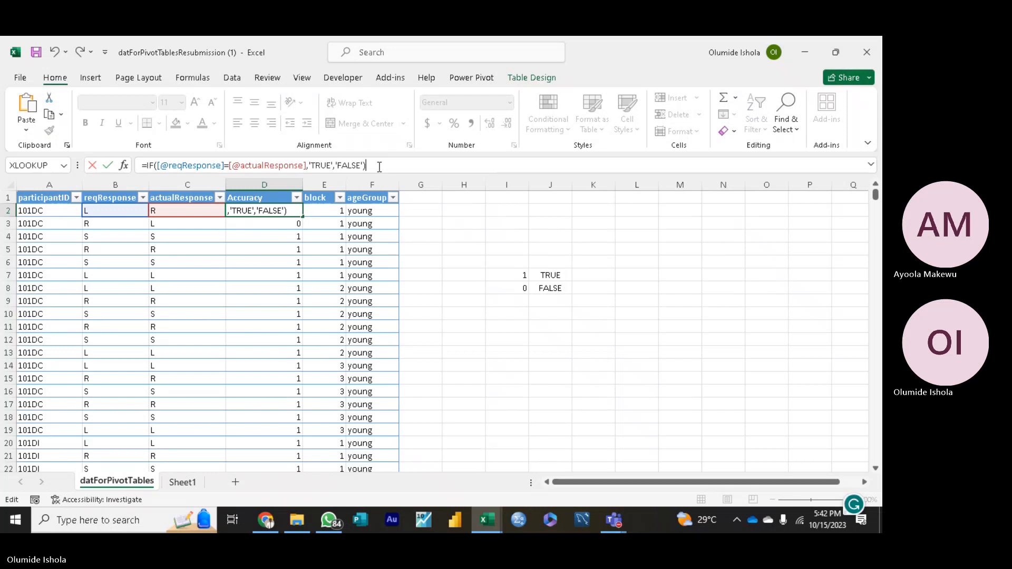
{"action": "key", "text": "Return"}
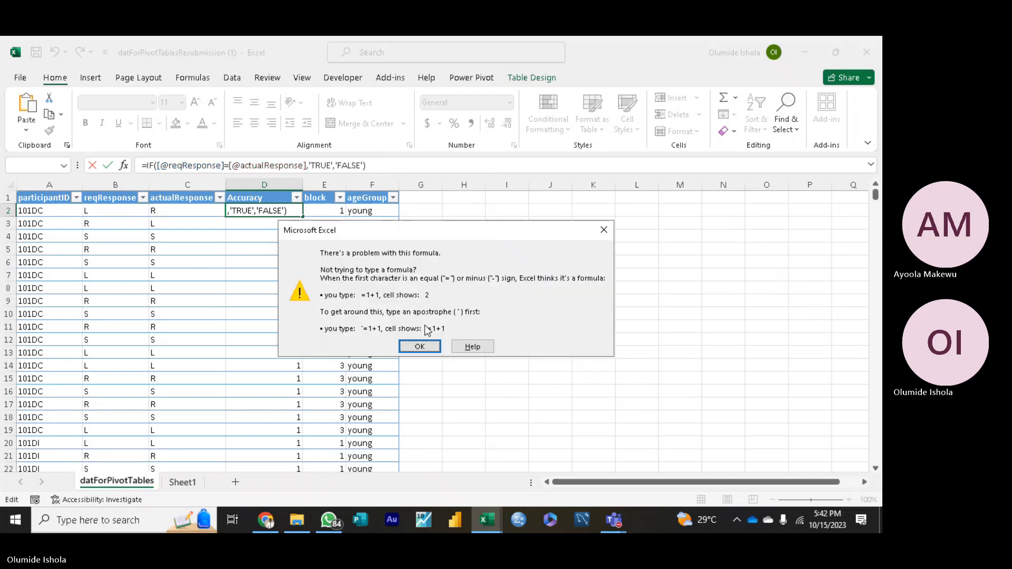
{"action": "left_click", "coordinate": [425, 345]}
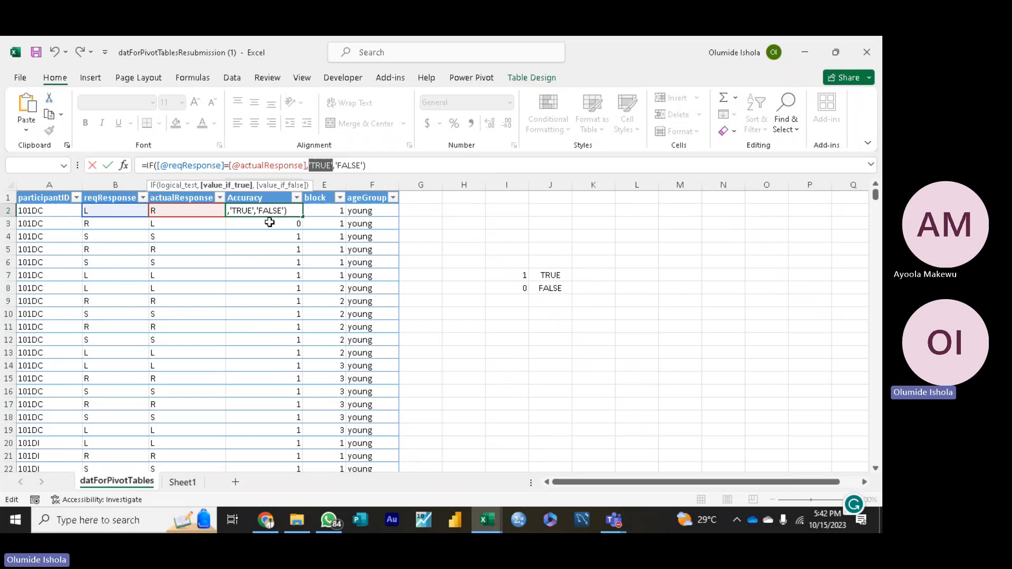
Step: Erase the whole IF formula from D2, leave the cell, and select it again
{"action": "left_click", "coordinate": [381, 165]}
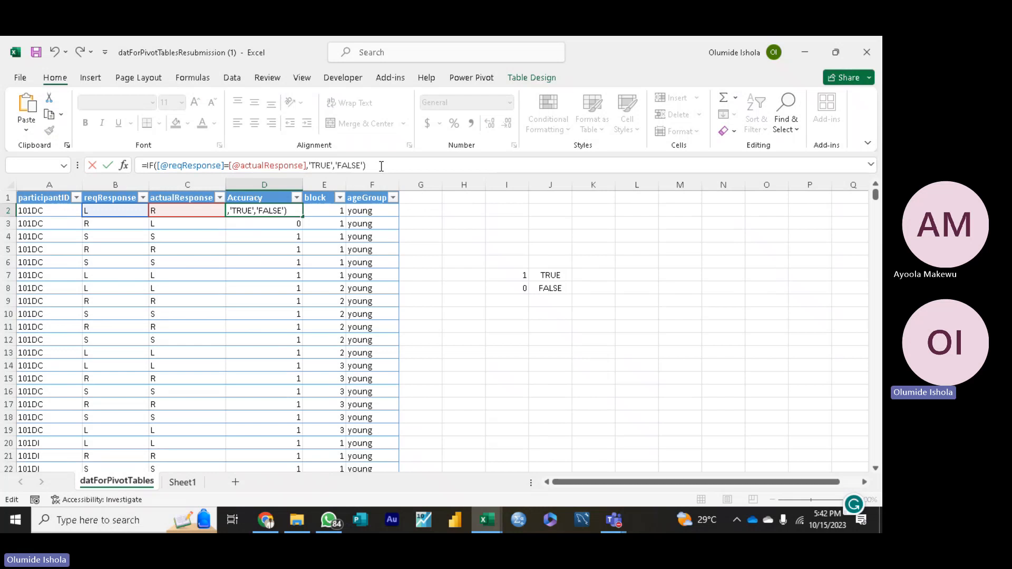
{"action": "key", "text": "BackSpace"}
{"action": "key", "text": "BackSpace"}
{"action": "key", "text": "BackSpace"}
{"action": "key", "text": "BackSpace"}
{"action": "key", "text": "BackSpace"}
{"action": "key", "text": "BackSpace"}
{"action": "key", "text": "BackSpace"}
{"action": "key", "text": "BackSpace"}
{"action": "key", "text": "BackSpace"}
{"action": "key", "text": "BackSpace"}
{"action": "key", "text": "BackSpace"}
{"action": "key", "text": "BackSpace"}
{"action": "key", "text": "BackSpace"}
{"action": "key", "text": "BackSpace"}
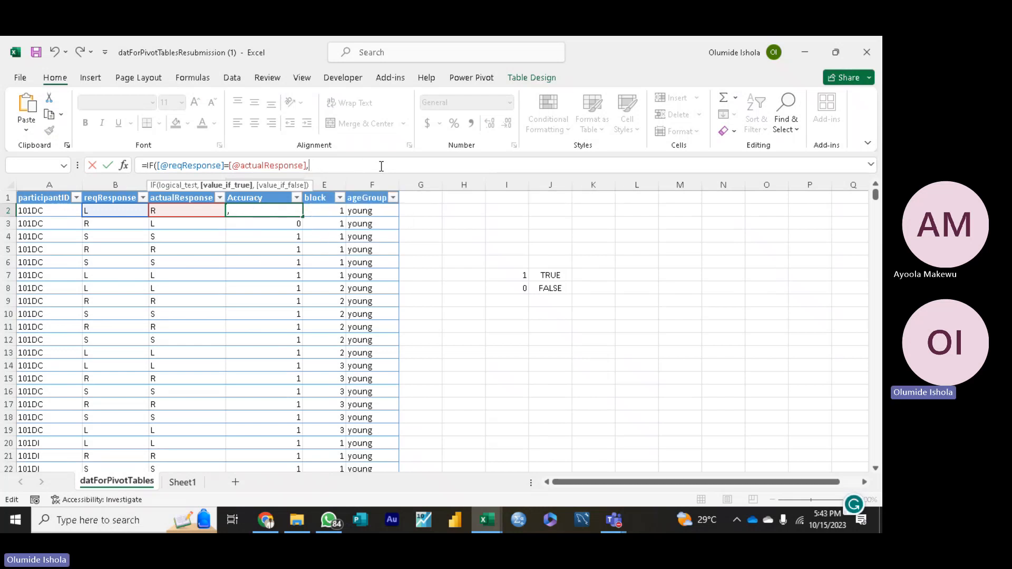
{"action": "key", "text": "BackSpace"}
{"action": "key", "text": "BackSpace"}
{"action": "key", "text": "BackSpace"}
{"action": "key", "text": "BackSpace"}
{"action": "key", "text": "BackSpace"}
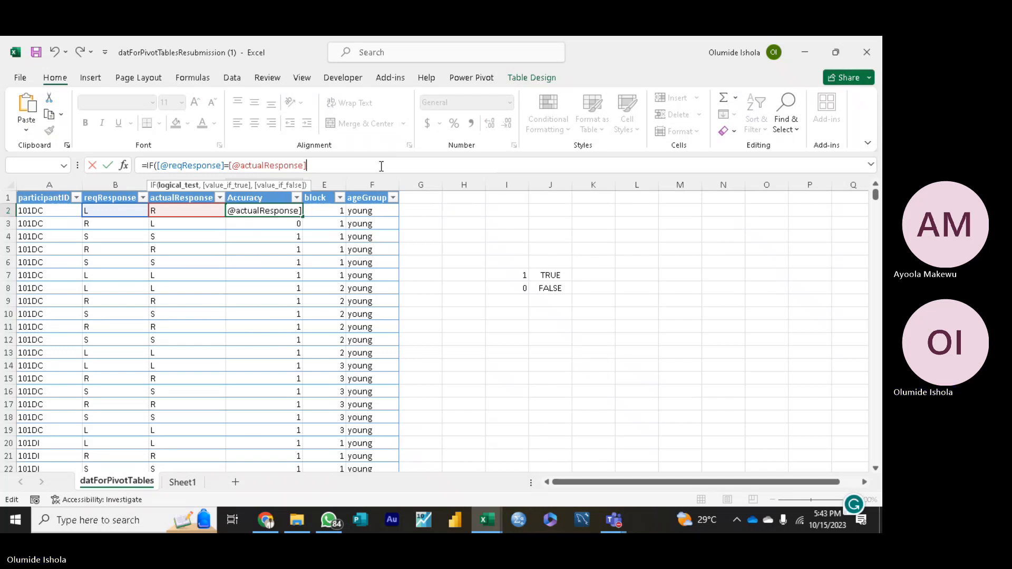
{"action": "key", "text": "BackSpace"}
{"action": "key", "text": "BackSpace"}
{"action": "key", "text": "BackSpace"}
{"action": "key", "text": "BackSpace"}
{"action": "key", "text": "BackSpace"}
{"action": "key", "text": "BackSpace"}
{"action": "key", "text": "BackSpace"}
{"action": "key", "text": "BackSpace"}
{"action": "key", "text": "BackSpace"}
{"action": "key", "text": "BackSpace"}
{"action": "key", "text": "BackSpace"}
{"action": "key", "text": "BackSpace"}
{"action": "key", "text": "BackSpace"}
{"action": "key", "text": "BackSpace"}
{"action": "key", "text": "BackSpace"}
{"action": "key", "text": "BackSpace"}
{"action": "key", "text": "BackSpace"}
{"action": "key", "text": "BackSpace"}
{"action": "key", "text": "BackSpace"}
{"action": "key", "text": "BackSpace"}
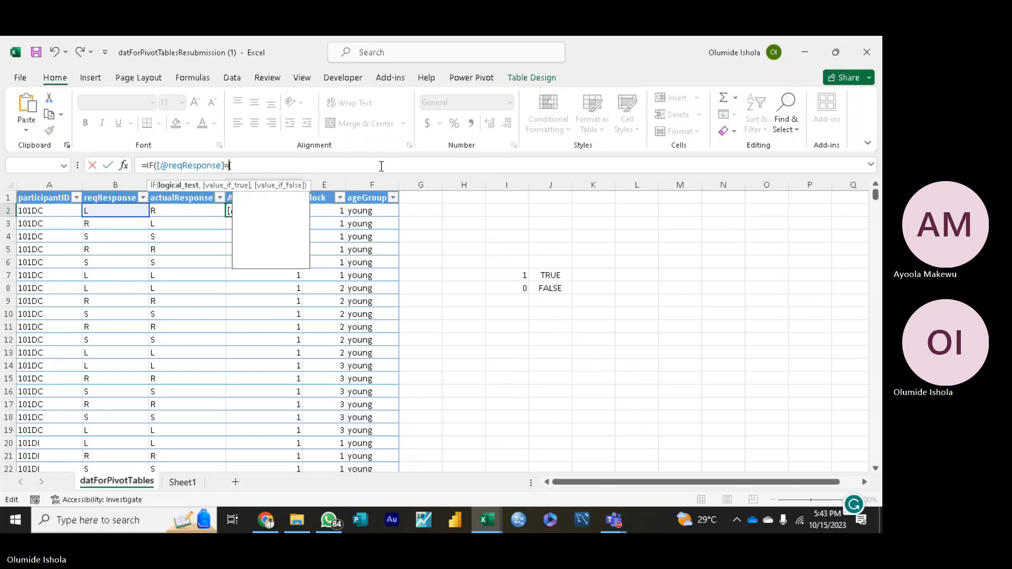
{"action": "key", "text": "BackSpace"}
{"action": "key", "text": "BackSpace"}
{"action": "key", "text": "BackSpace"}
{"action": "key", "text": "BackSpace"}
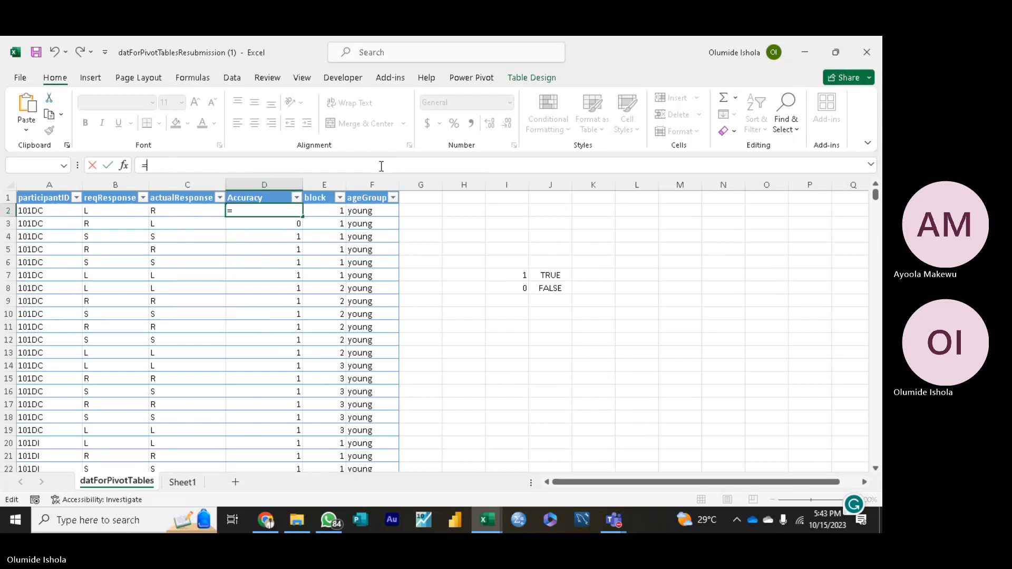
{"action": "left_click", "coordinate": [479, 244]}
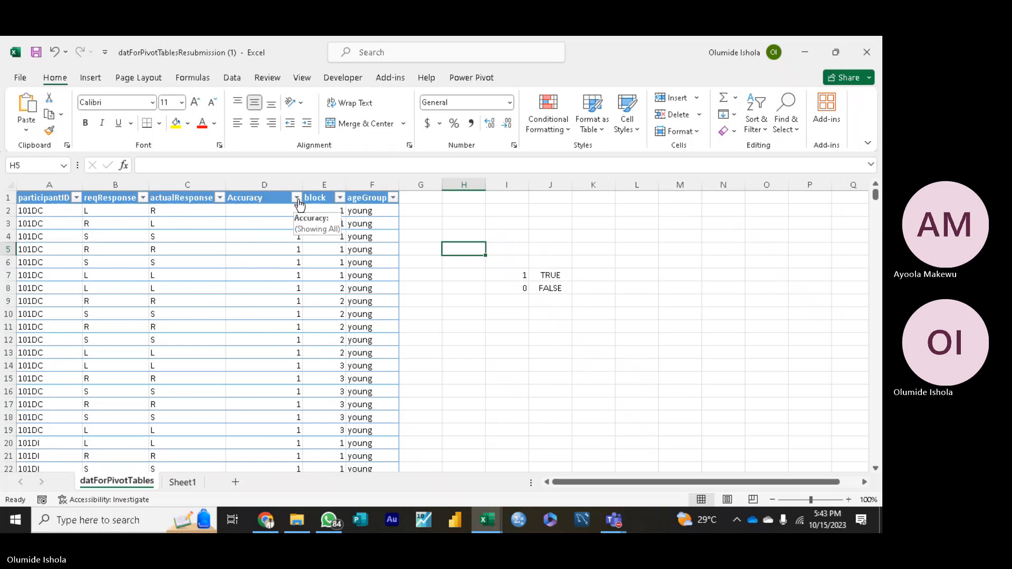
{"action": "left_click", "coordinate": [294, 210]}
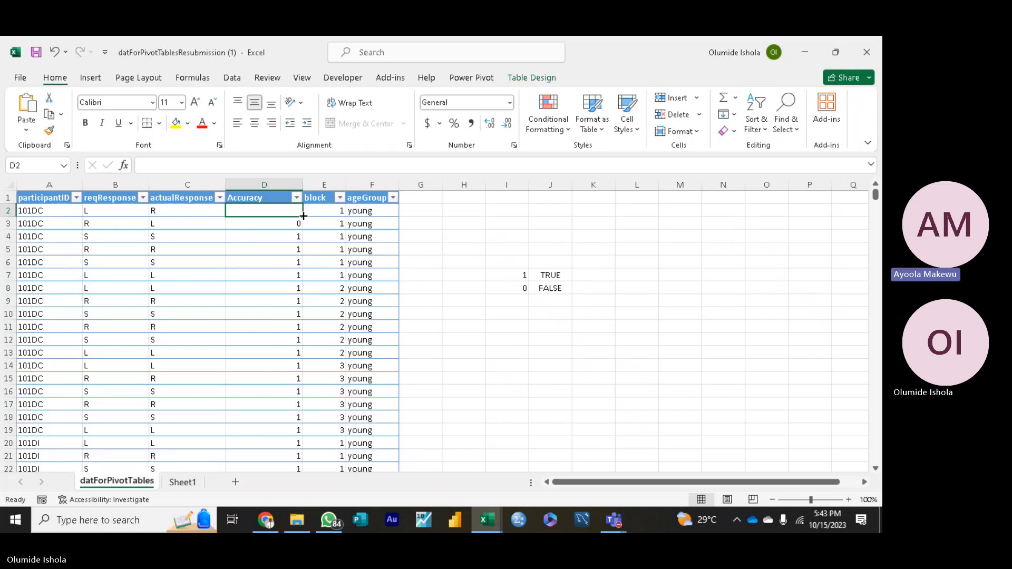
Step: Undo the deletion of the IF formula in D2
{"action": "left_click_drag", "start_coordinate": [303, 216], "coordinate": [302, 216]}
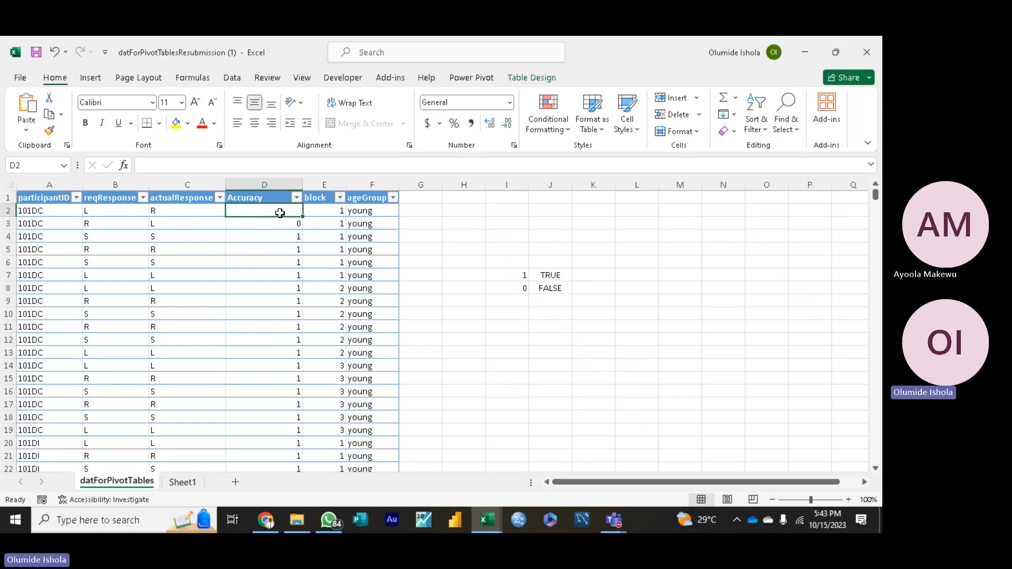
{"action": "key", "text": "ctrl+z"}
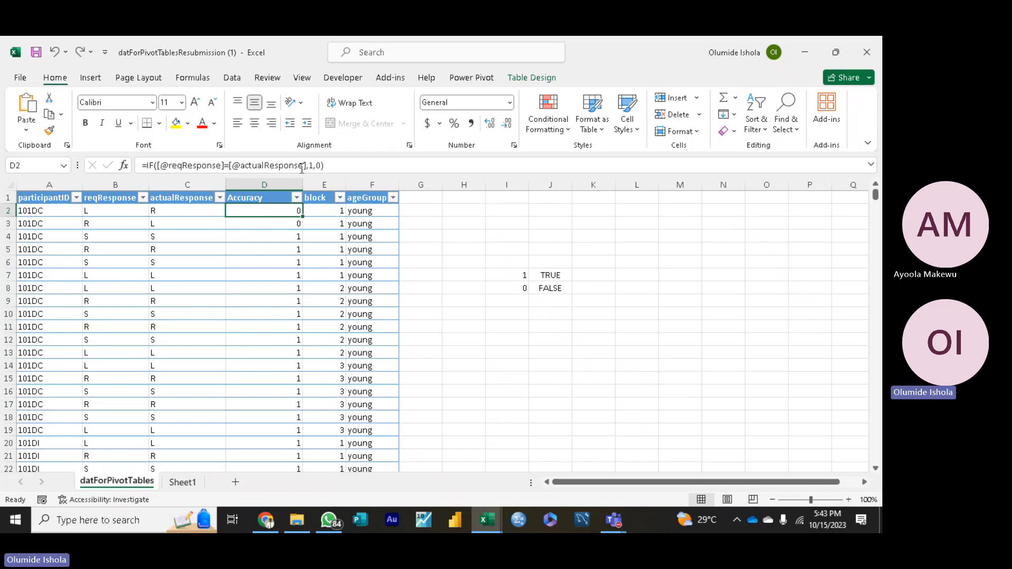
Step: Examine the IF formulas in cells D7, D2 and D3 and the filter values of the Accuracy column
{"action": "left_click", "coordinate": [262, 274]}
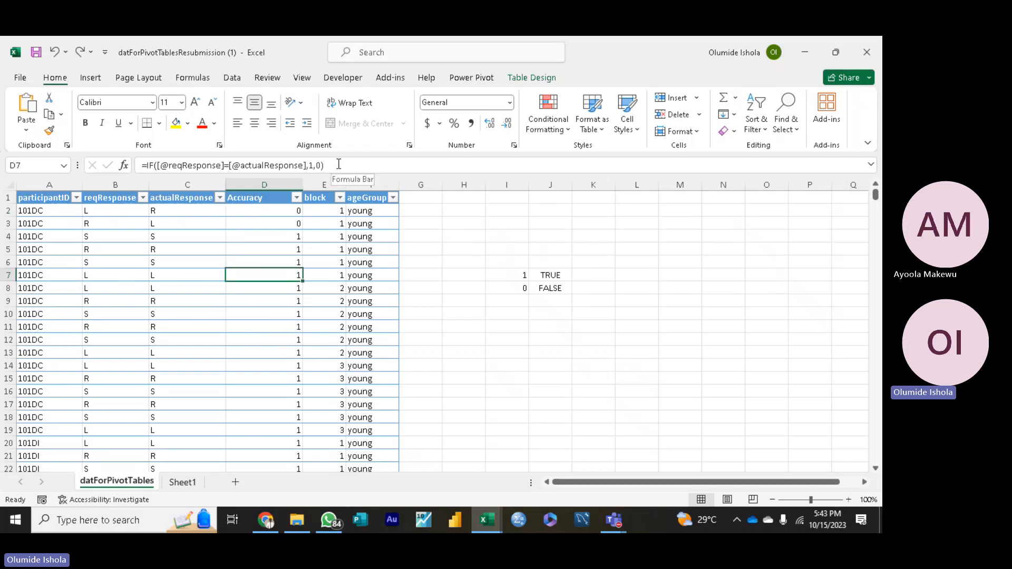
{"action": "left_click_drag", "start_coordinate": [329, 168], "coordinate": [289, 169]}
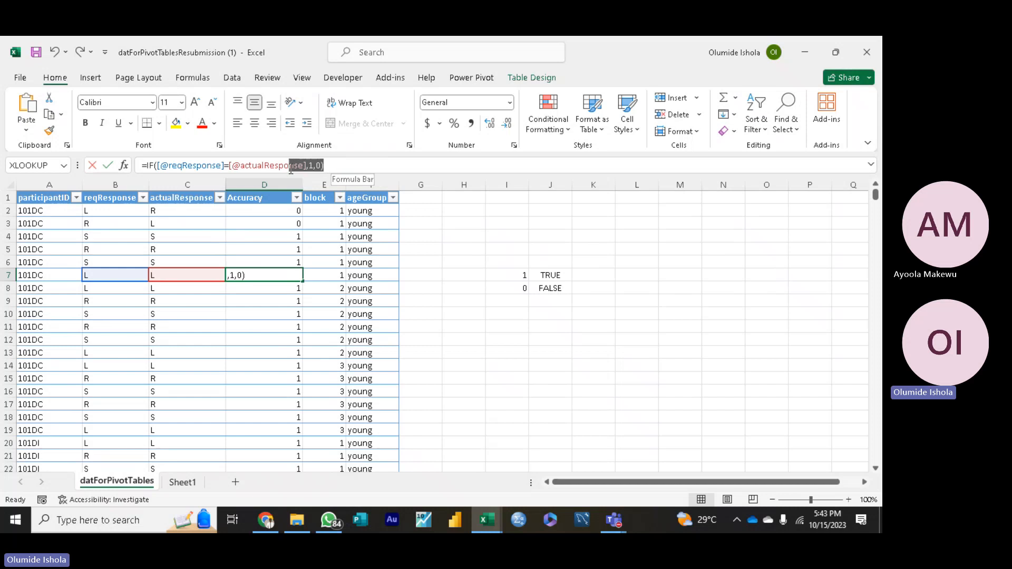
{"action": "left_click", "coordinate": [277, 211]}
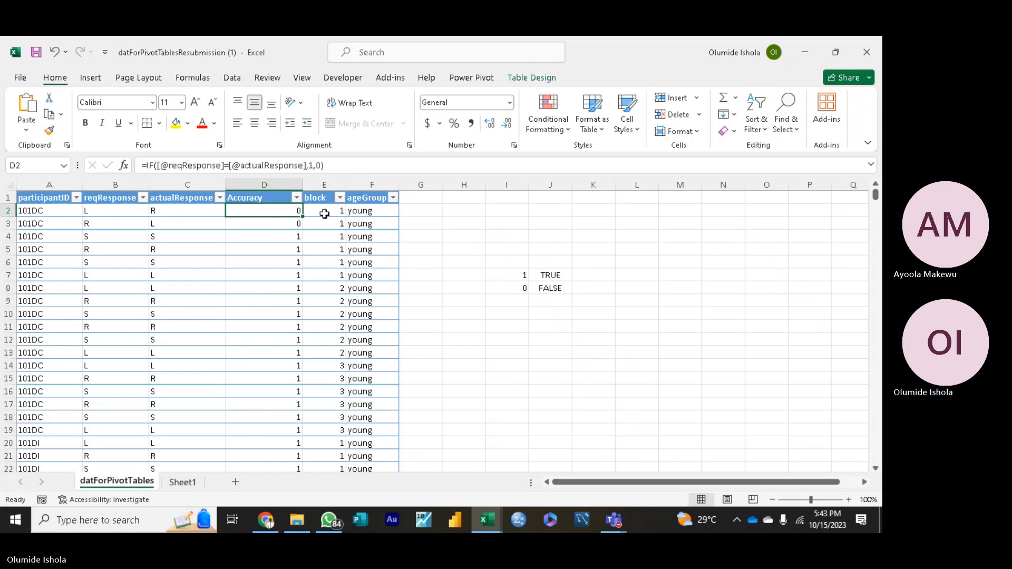
{"action": "left_click", "coordinate": [330, 165]}
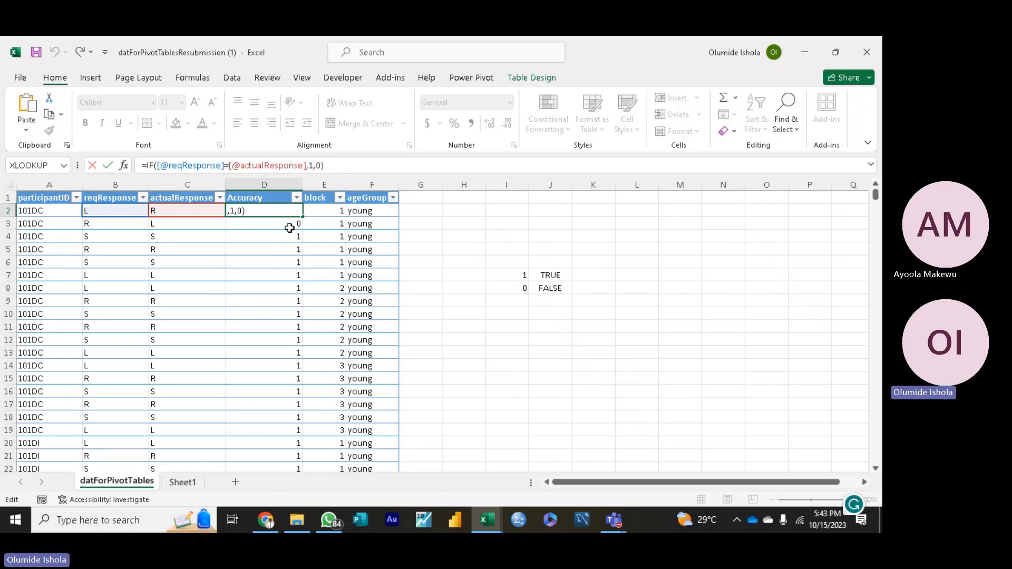
{"action": "key", "text": "Return"}
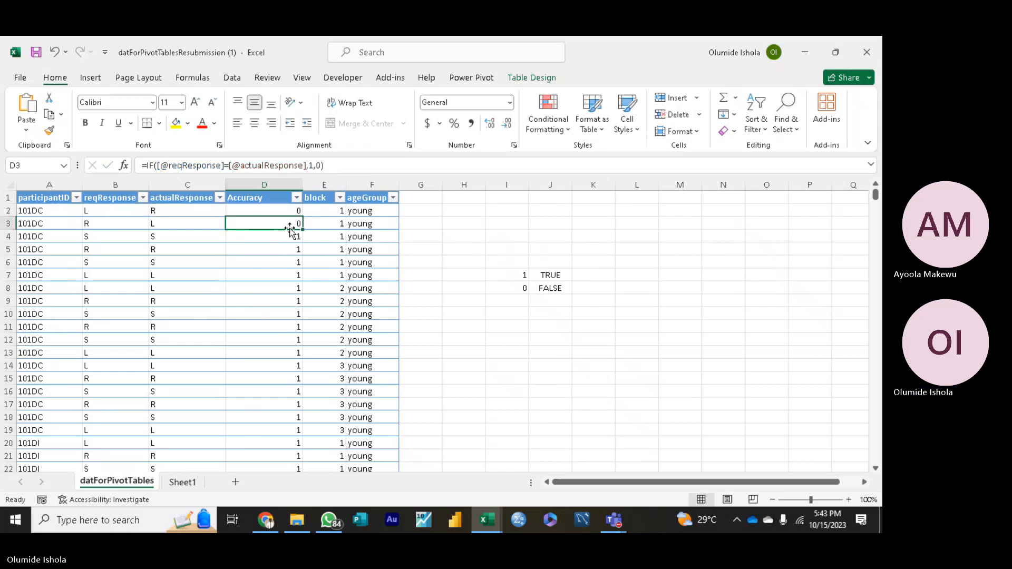
{"action": "left_click", "coordinate": [326, 166]}
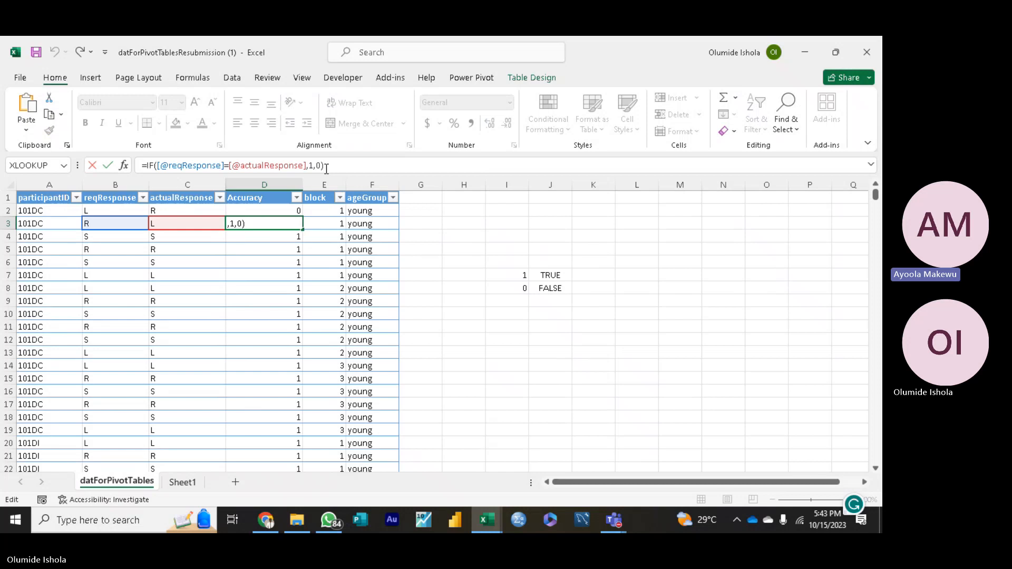
{"action": "left_click", "coordinate": [279, 211]}
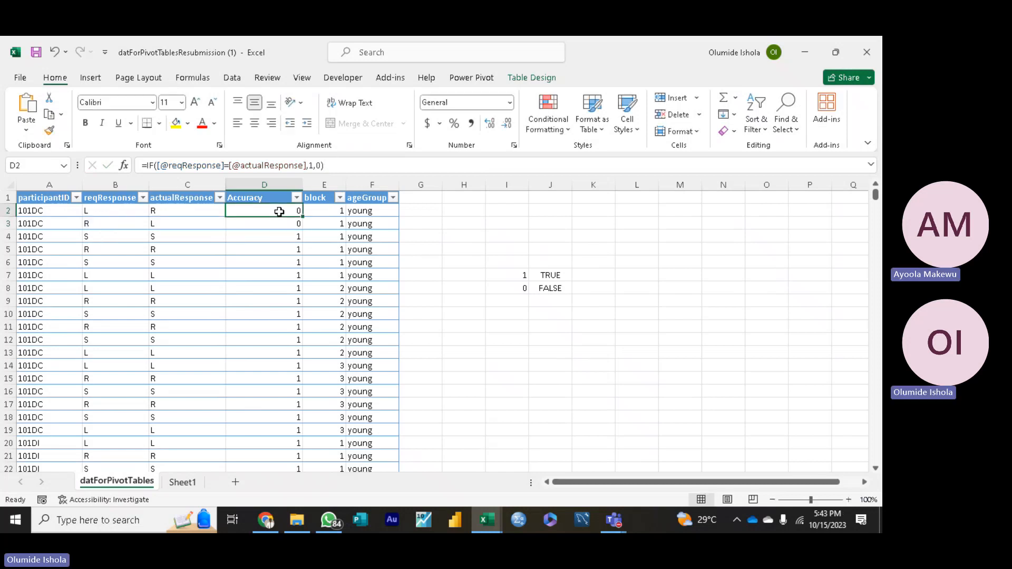
{"action": "left_click", "coordinate": [333, 166]}
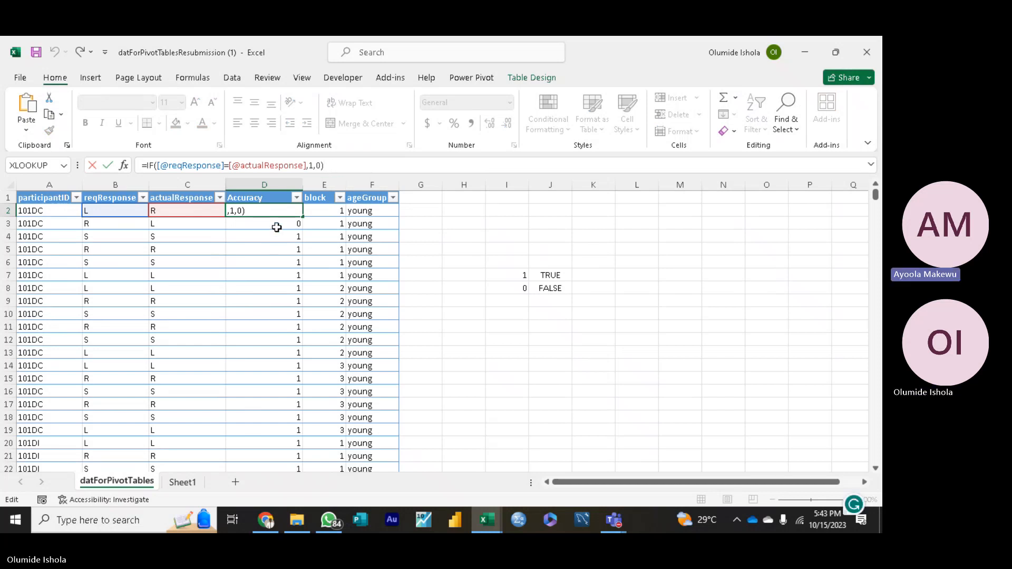
{"action": "key", "text": "Escape"}
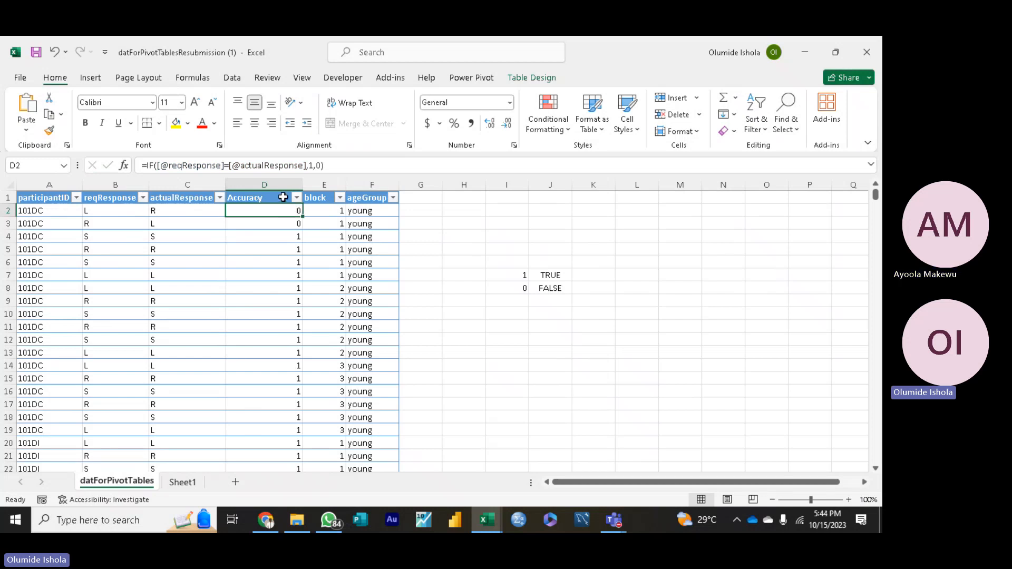
{"action": "left_click", "coordinate": [297, 198]}
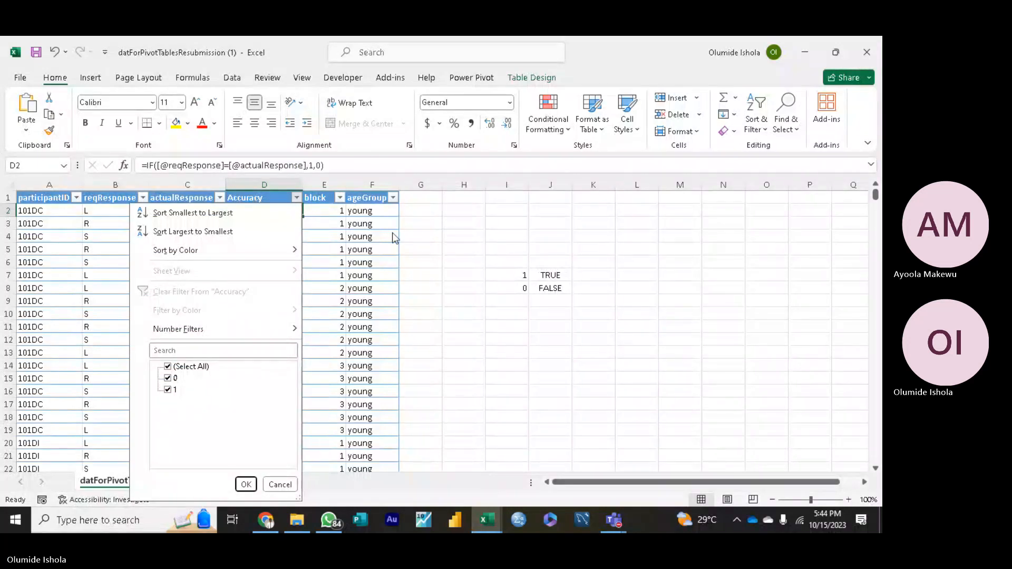
{"action": "left_click", "coordinate": [494, 255]}
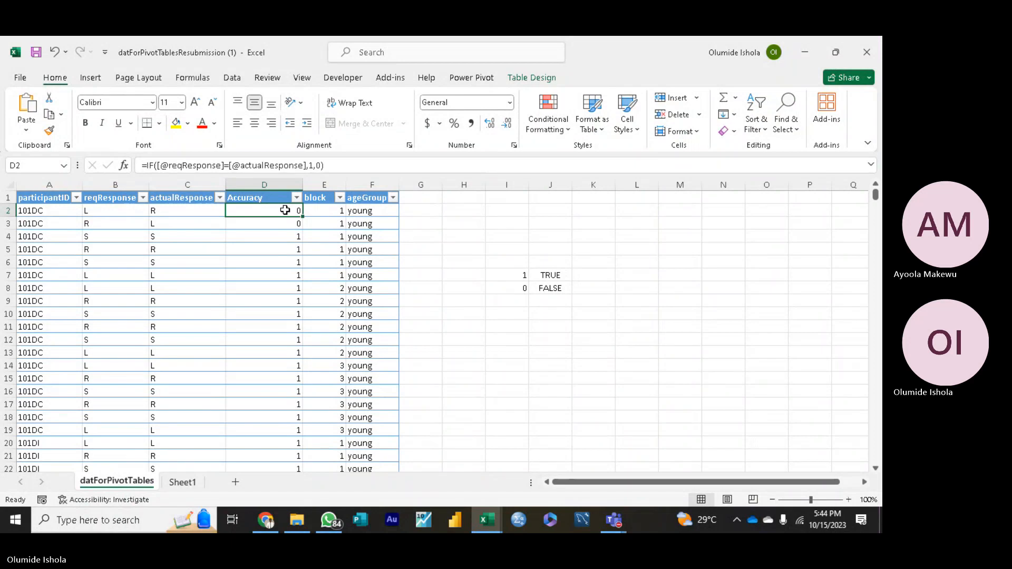
Step: Delete the entire Accuracy column from the sheet
{"action": "left_click", "coordinate": [280, 185]}
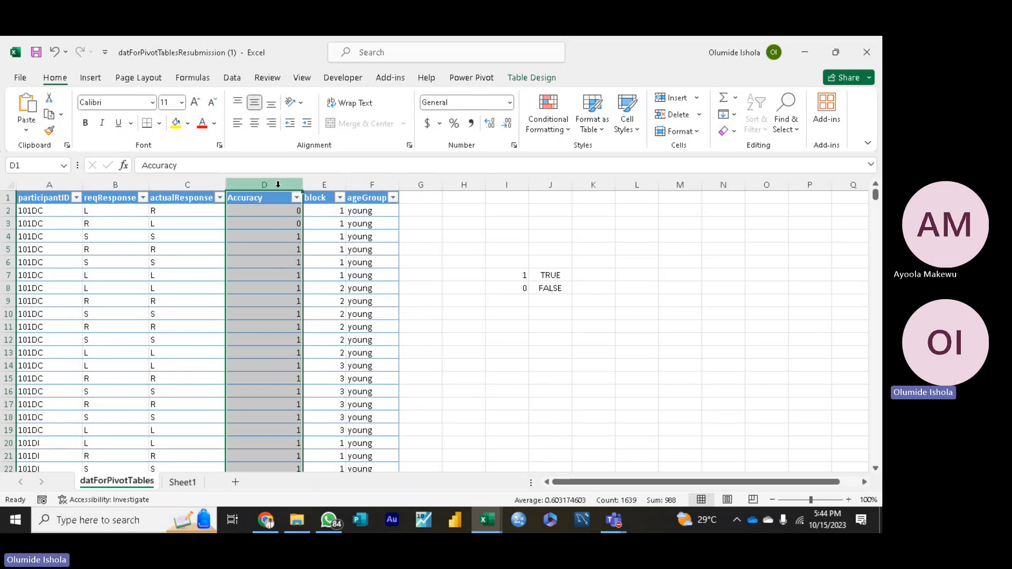
{"action": "right_click", "coordinate": [278, 185]}
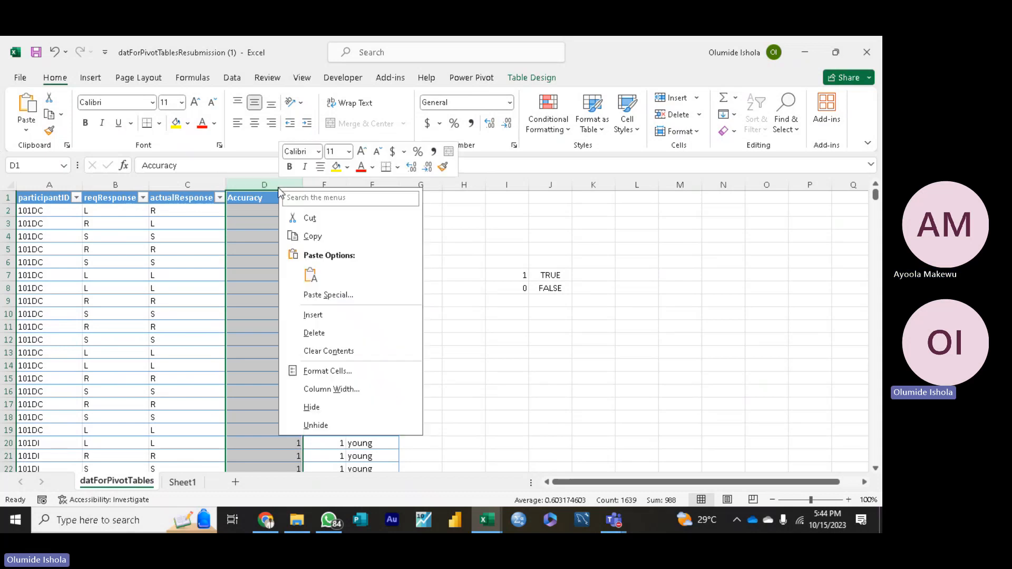
{"action": "left_click", "coordinate": [326, 333]}
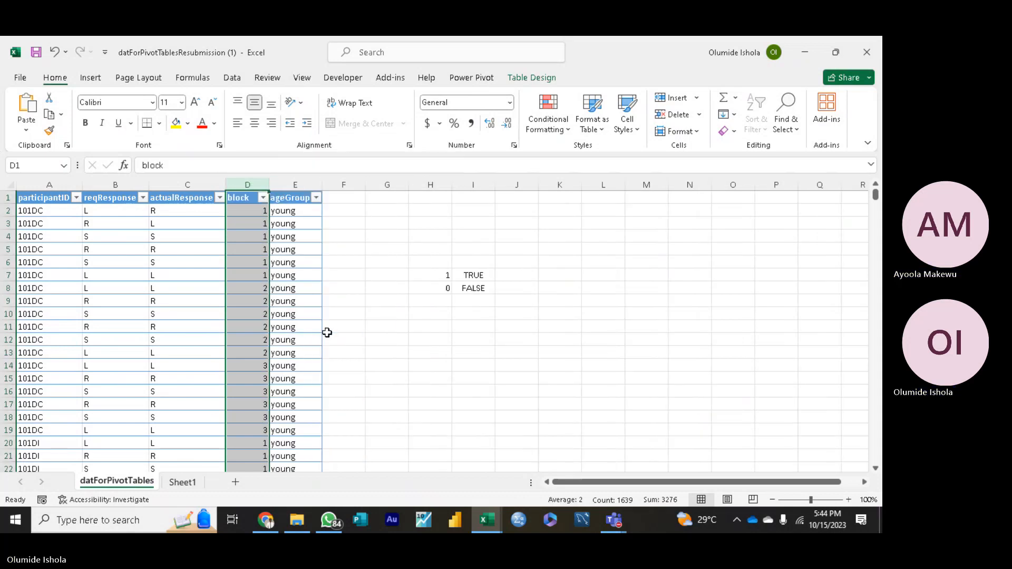
Step: Insert a new table column before block and name its header Accuracy
{"action": "right_click", "coordinate": [253, 179]}
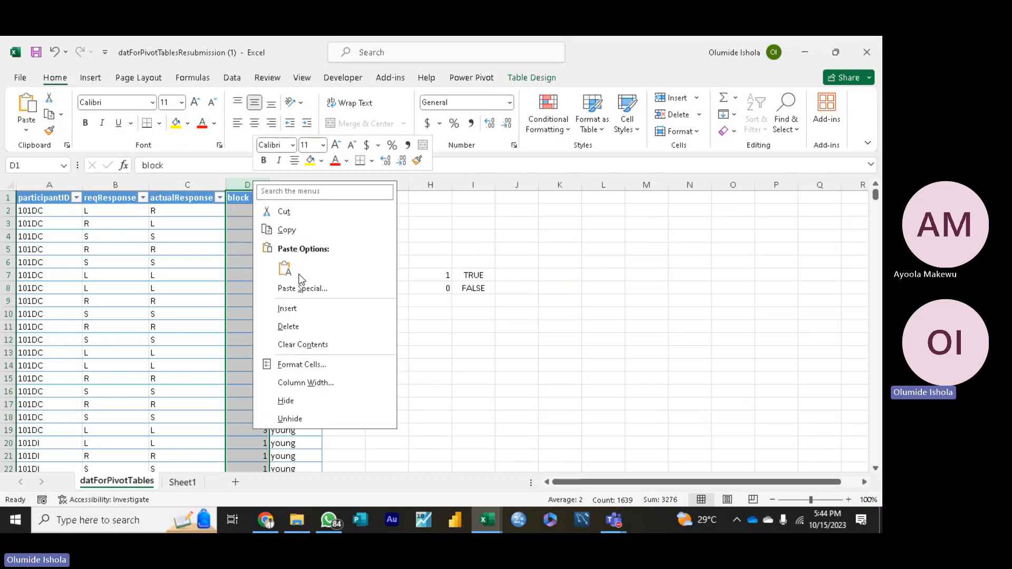
{"action": "left_click", "coordinate": [288, 309]}
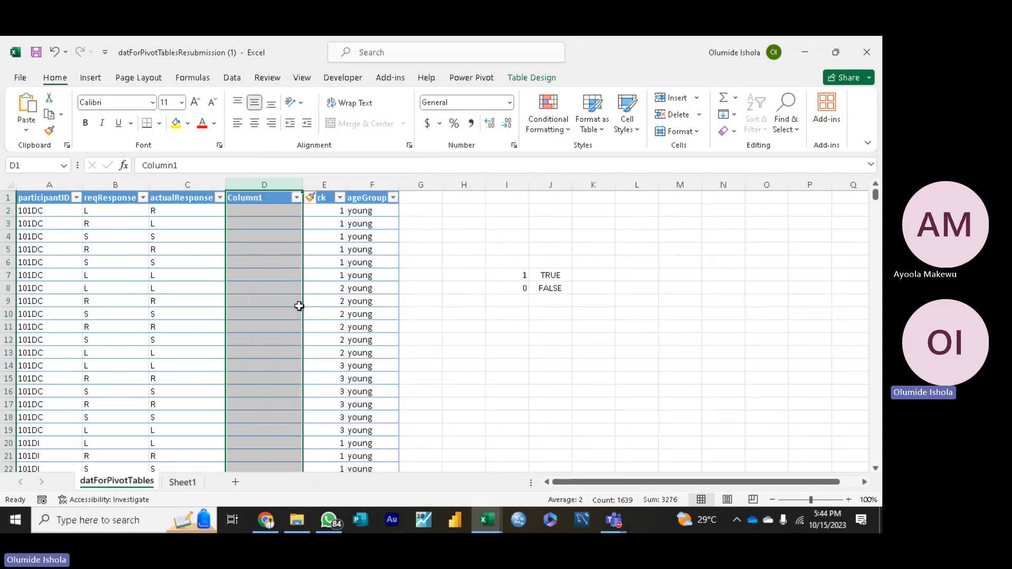
{"action": "left_click", "coordinate": [266, 199]}
{"action": "double_click", "coordinate": [267, 199]}
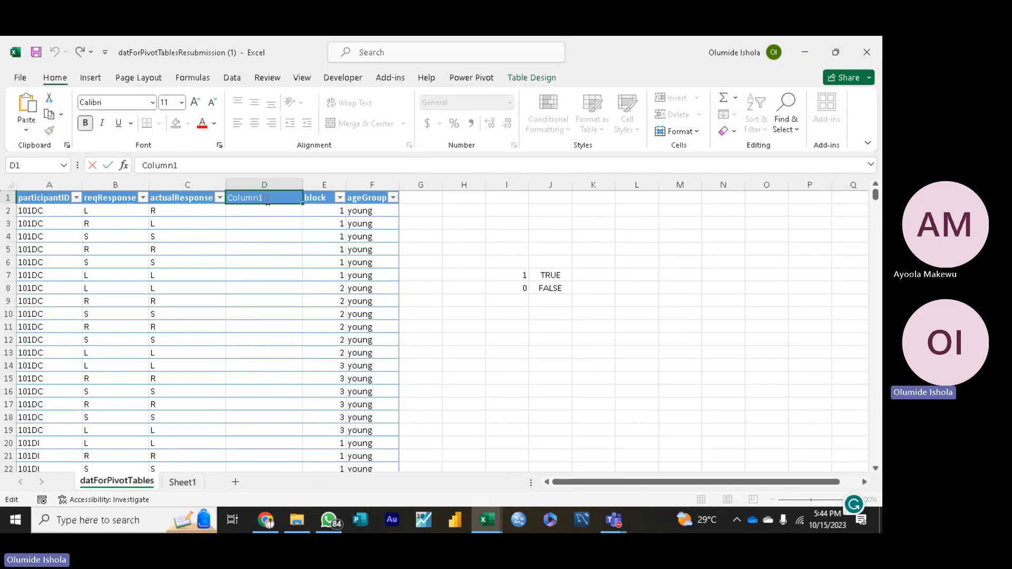
{"action": "type", "text": "Accuracy"}
{"action": "left_click", "coordinate": [260, 210]}
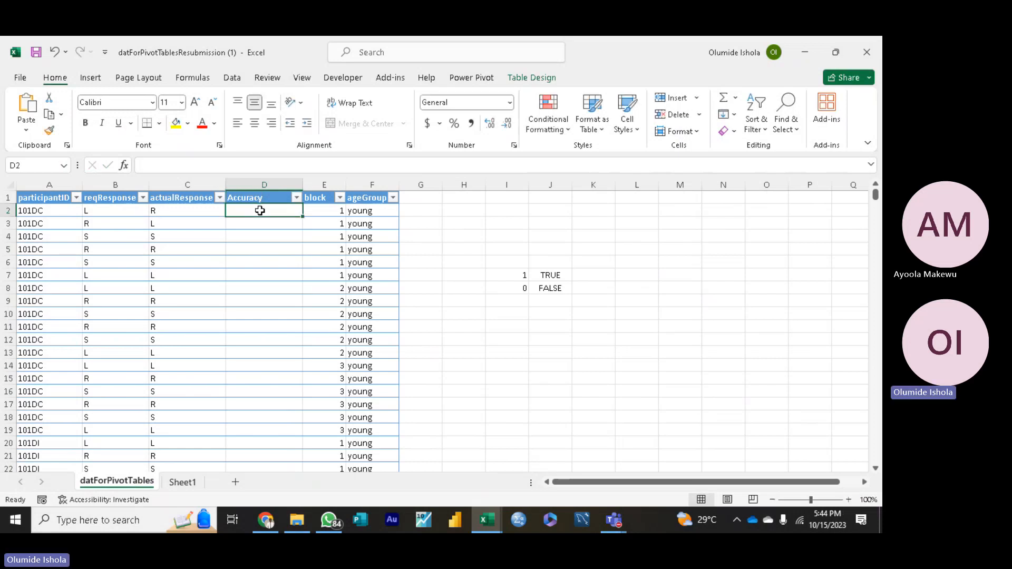
{"action": "type", "text": "="}
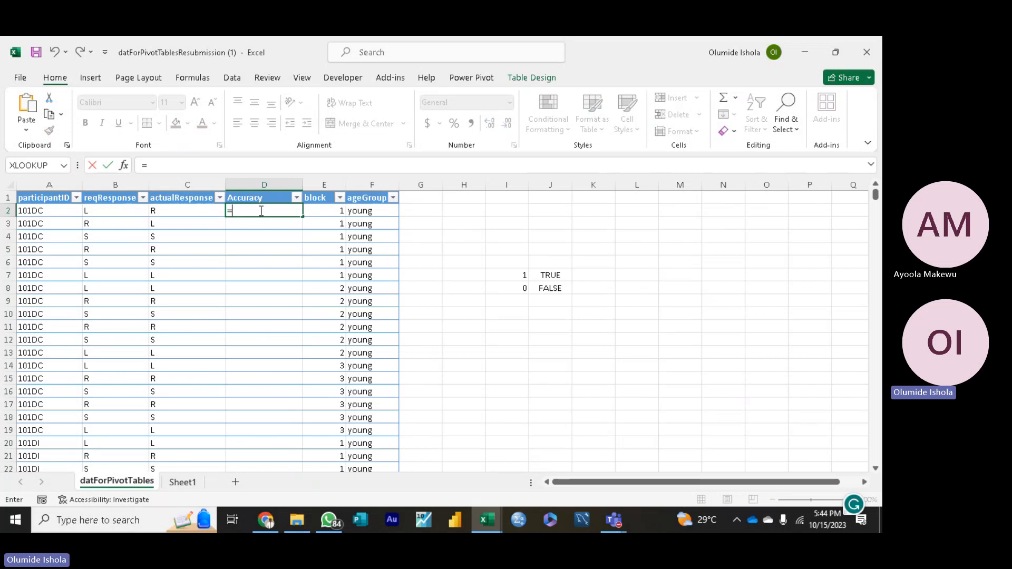
{"action": "type", "text": "IF"}
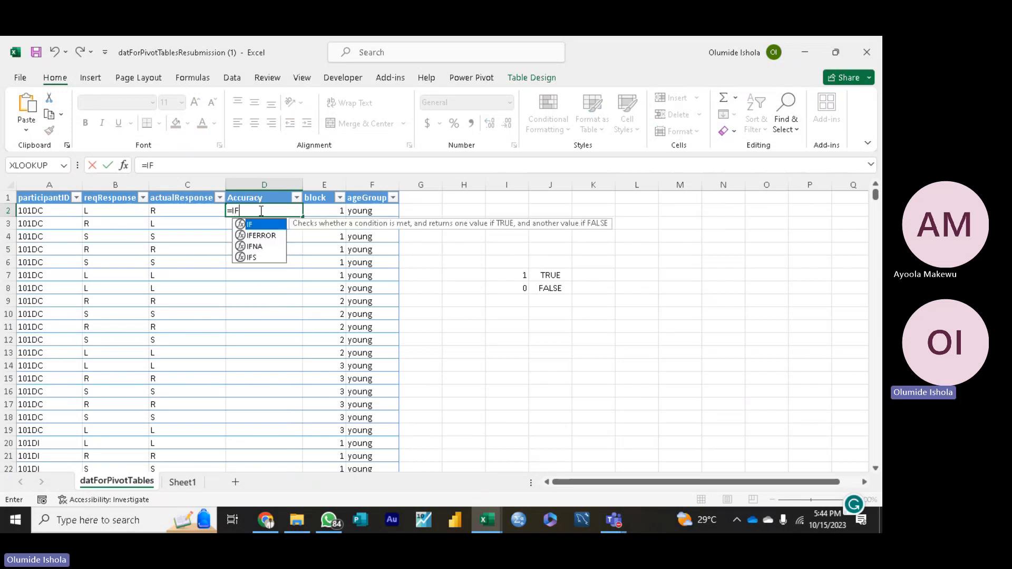
{"action": "type", "text": "([@reqResponse"}
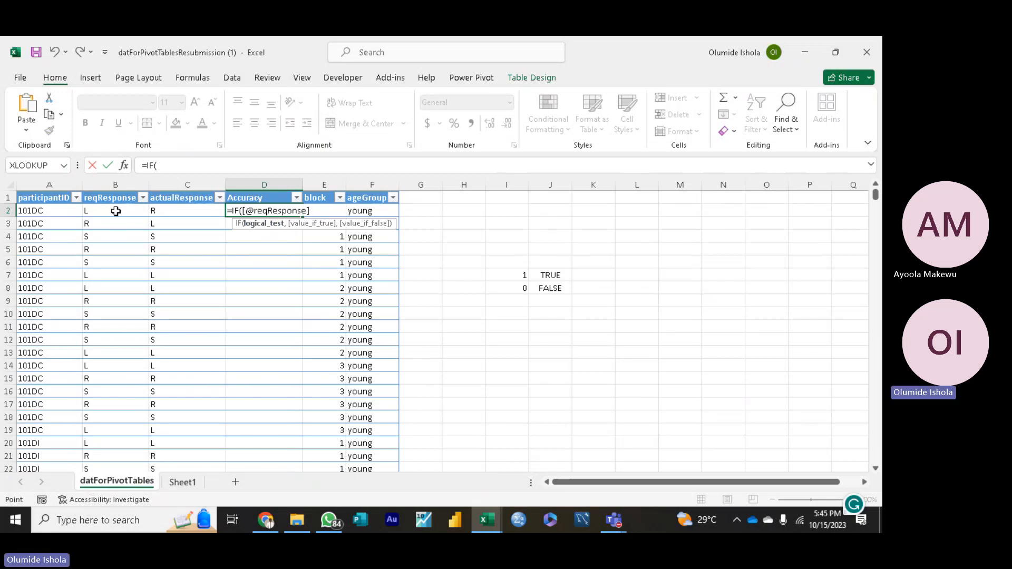
{"action": "left_click", "coordinate": [115, 211]}
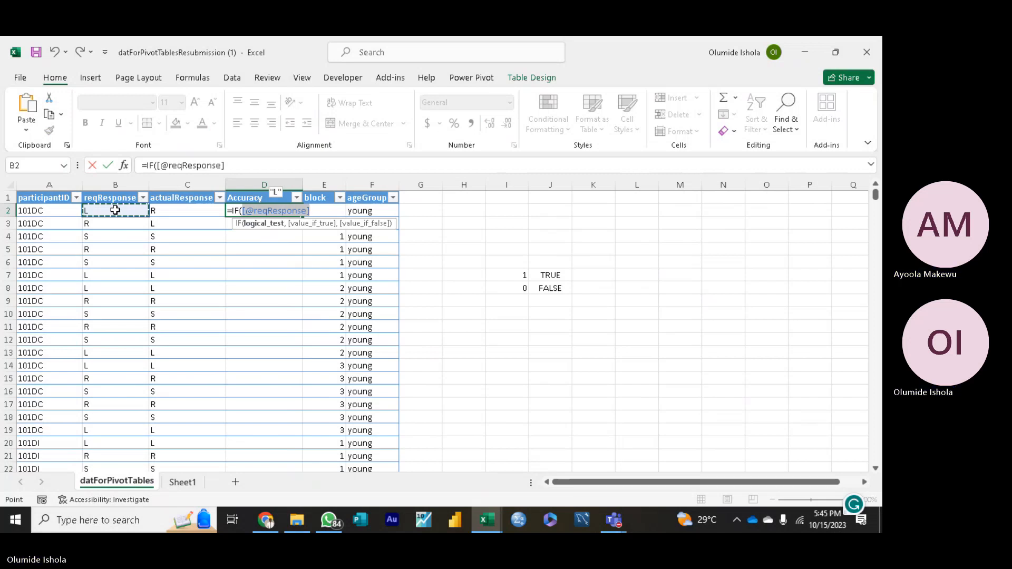
{"action": "type", "text": "="}
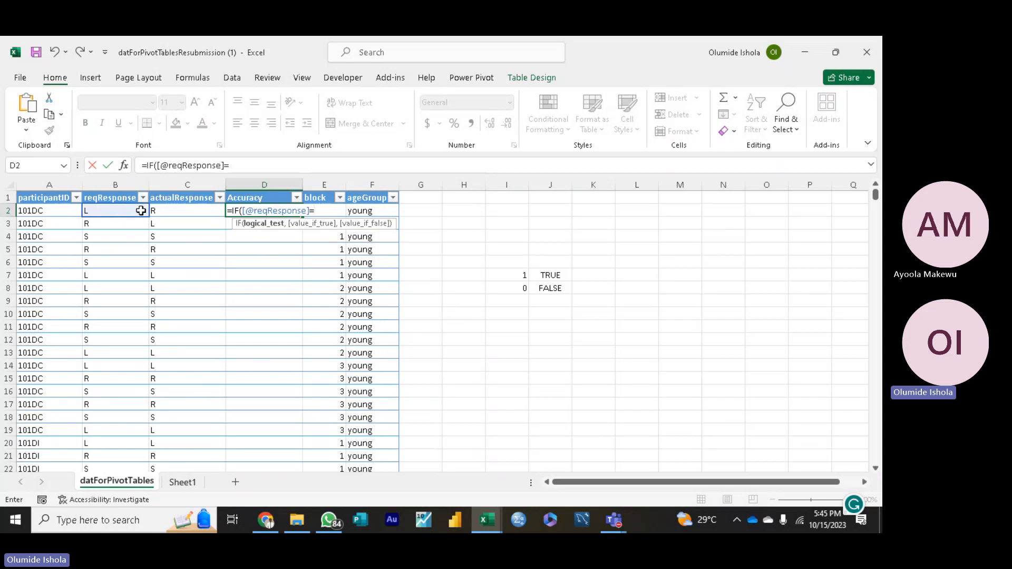
{"action": "left_click", "coordinate": [176, 210]}
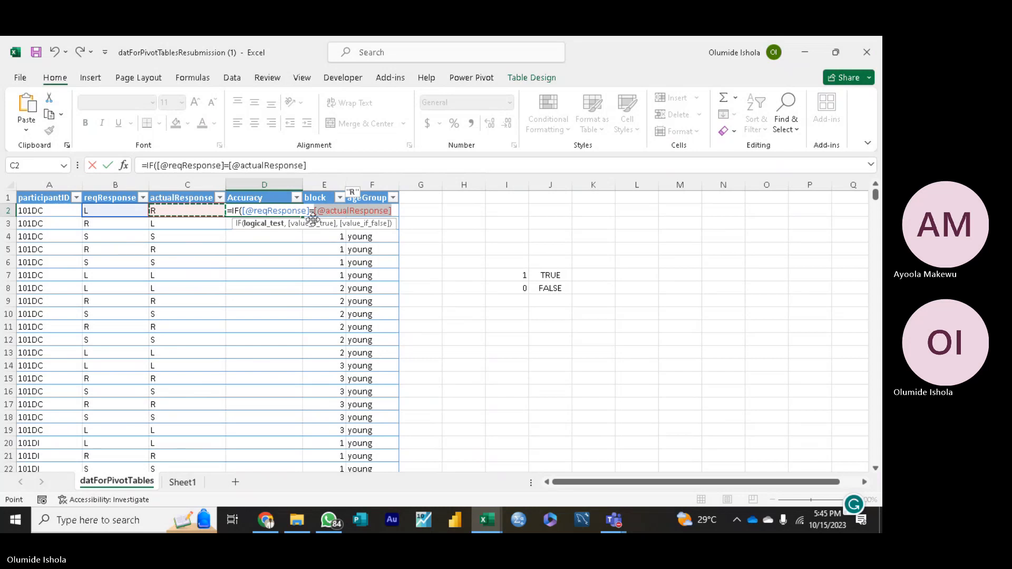
Step: Erase the unfinished IF formula from D2, leave the cell, and select it again
{"action": "key", "text": "BackSpace"}
{"action": "key", "text": "BackSpace"}
{"action": "key", "text": "BackSpace"}
{"action": "key", "text": "BackSpace"}
{"action": "key", "text": "BackSpace"}
{"action": "key", "text": "BackSpace"}
{"action": "key", "text": "BackSpace"}
{"action": "key", "text": "BackSpace"}
{"action": "key", "text": "BackSpace"}
{"action": "key", "text": "BackSpace"}
{"action": "key", "text": "BackSpace"}
{"action": "key", "text": "BackSpace"}
{"action": "key", "text": "BackSpace"}
{"action": "key", "text": "BackSpace"}
{"action": "key", "text": "BackSpace"}
{"action": "key", "text": "BackSpace"}
{"action": "key", "text": "BackSpace"}
{"action": "key", "text": "BackSpace"}
{"action": "key", "text": "BackSpace"}
{"action": "key", "text": "BackSpace"}
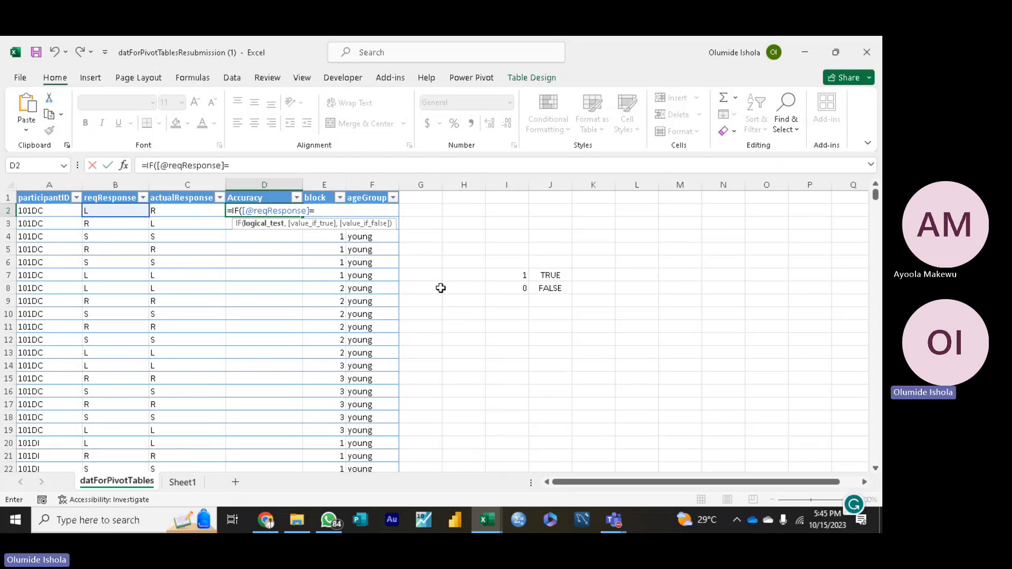
{"action": "key", "text": "BackSpace"}
{"action": "key", "text": "BackSpace"}
{"action": "key", "text": "BackSpace"}
{"action": "key", "text": "BackSpace"}
{"action": "key", "text": "BackSpace"}
{"action": "key", "text": "BackSpace"}
{"action": "key", "text": "BackSpace"}
{"action": "key", "text": "BackSpace"}
{"action": "key", "text": "BackSpace"}
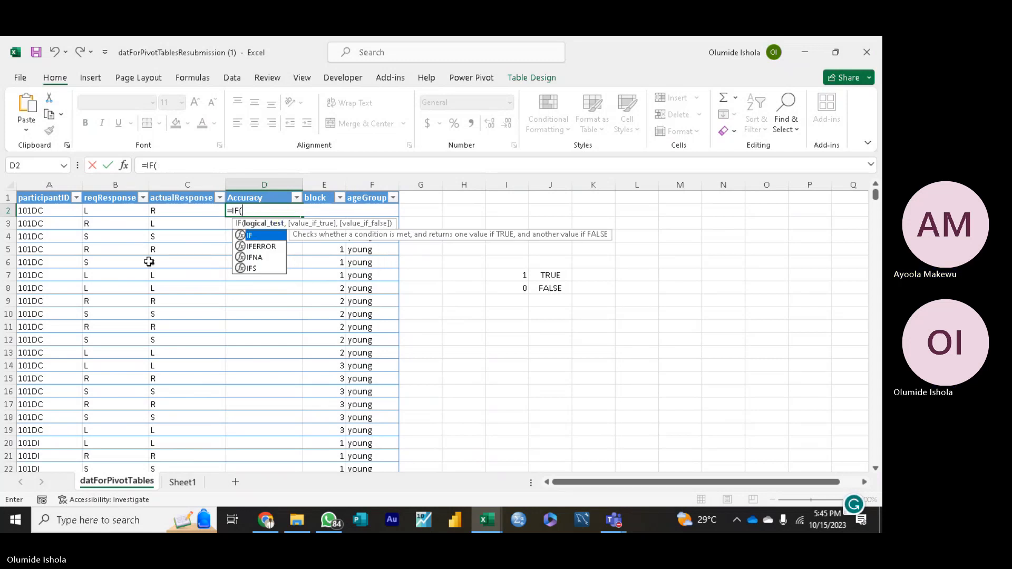
{"action": "left_click", "coordinate": [251, 209]}
{"action": "key", "text": "BackSpace"}
{"action": "key", "text": "BackSpace"}
{"action": "key", "text": "BackSpace"}
{"action": "key", "text": "BackSpace"}
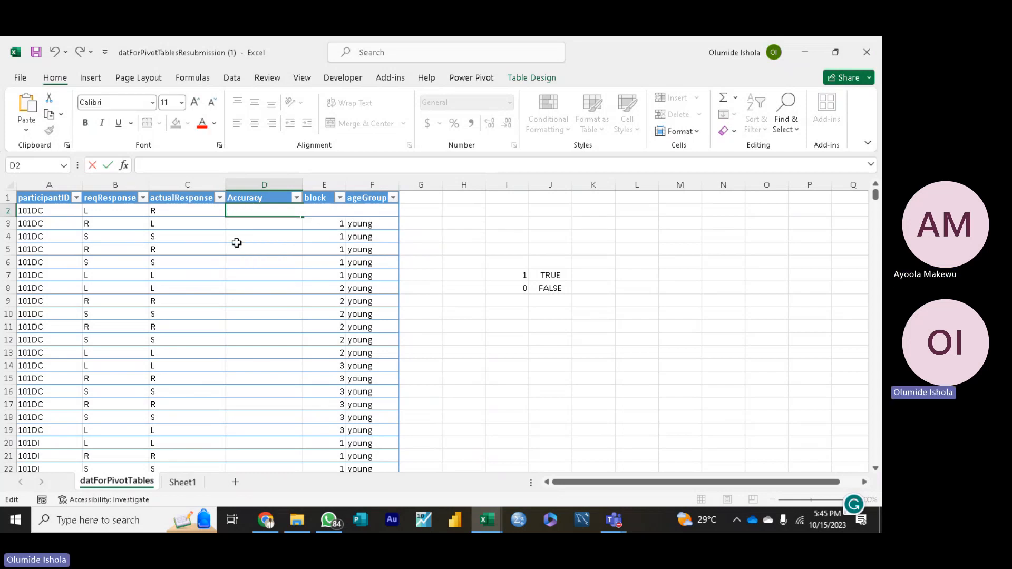
{"action": "left_click", "coordinate": [237, 242]}
{"action": "left_click", "coordinate": [235, 211]}
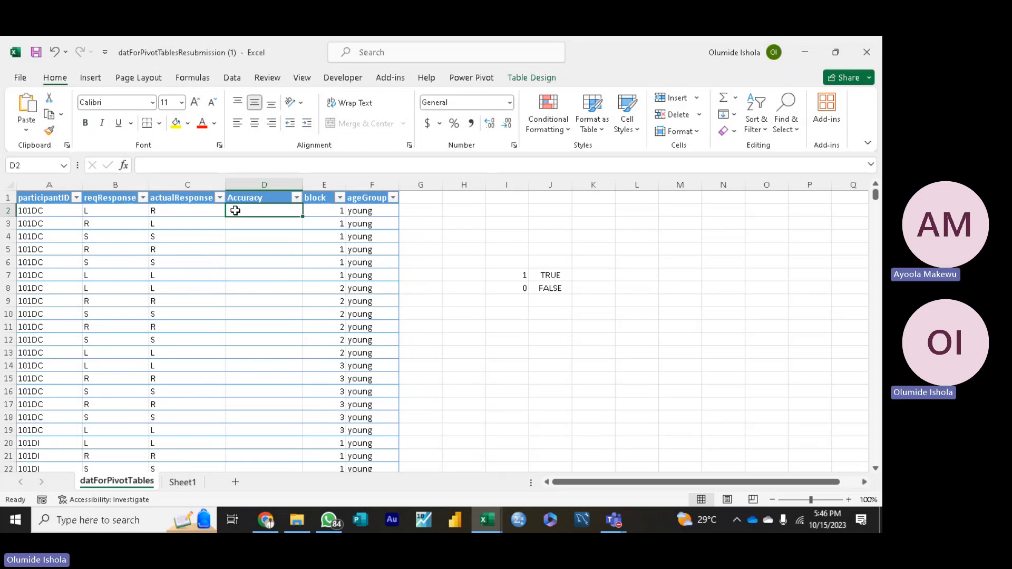
{"action": "type", "text": "="}
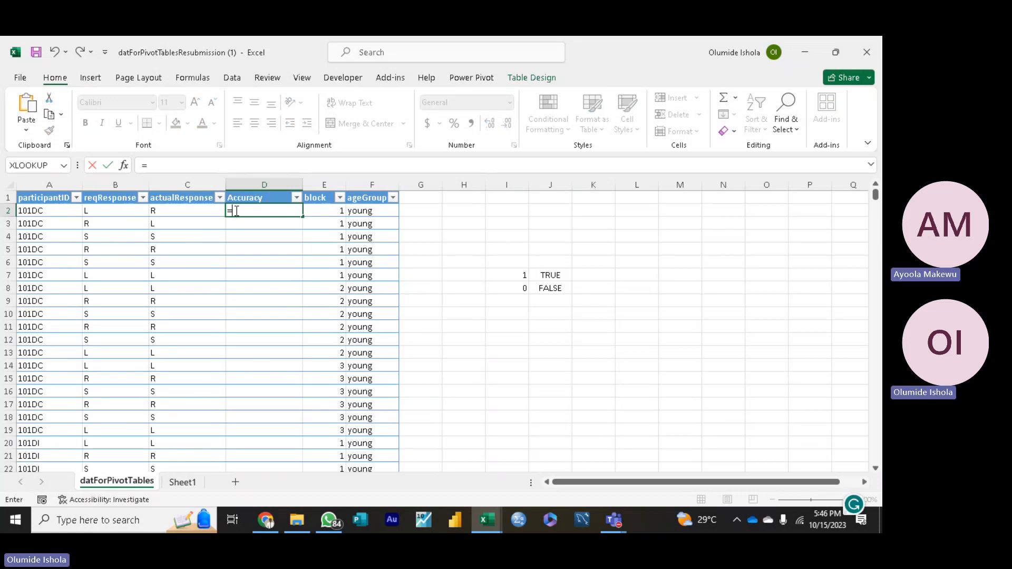
{"action": "type", "text": "IF"}
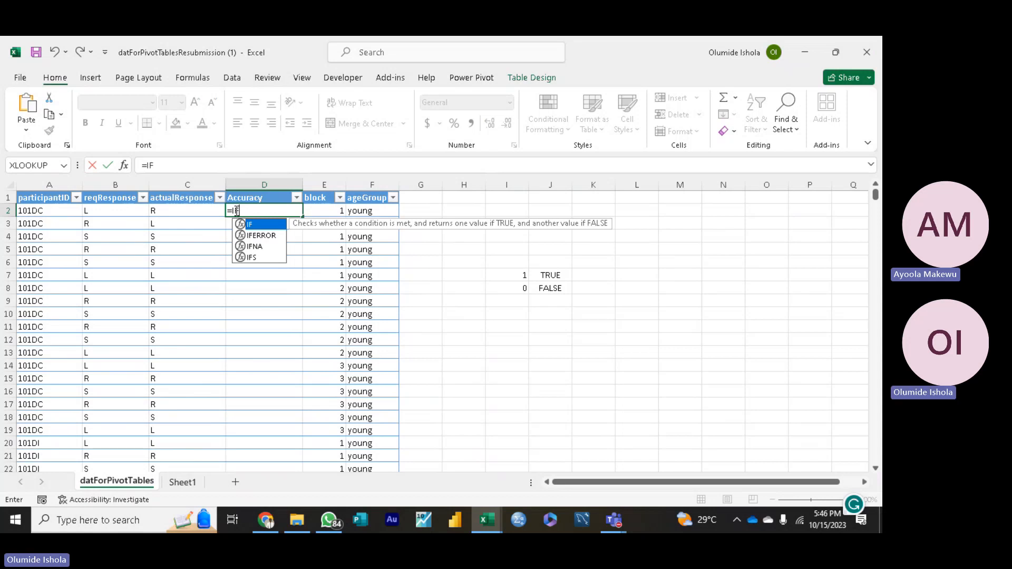
{"action": "type", "text": "("}
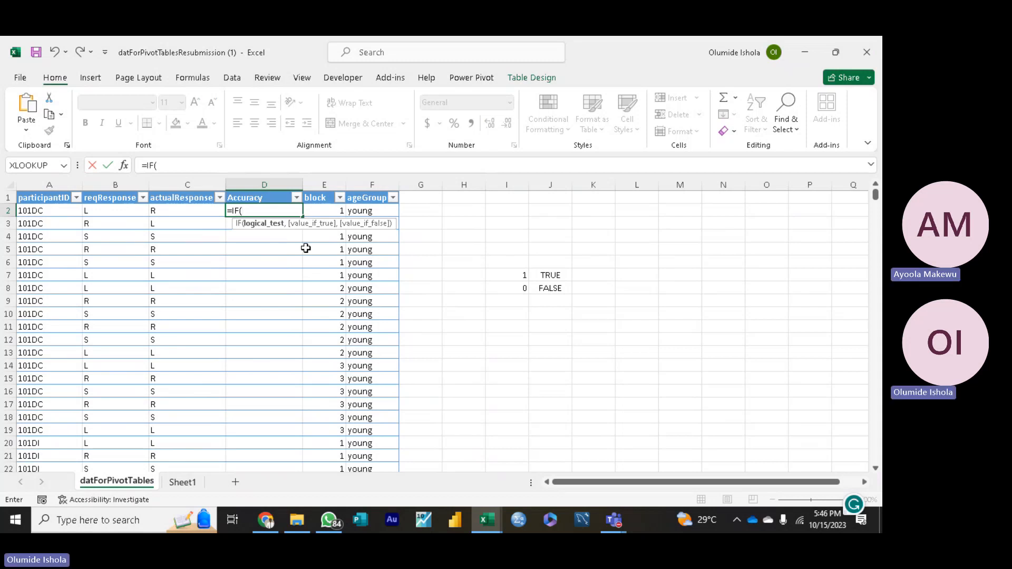
{"action": "left_click", "coordinate": [255, 210]}
{"action": "key", "text": "BackSpace"}
{"action": "key", "text": "BackSpace"}
{"action": "key", "text": "BackSpace"}
{"action": "key", "text": "BackSpace"}
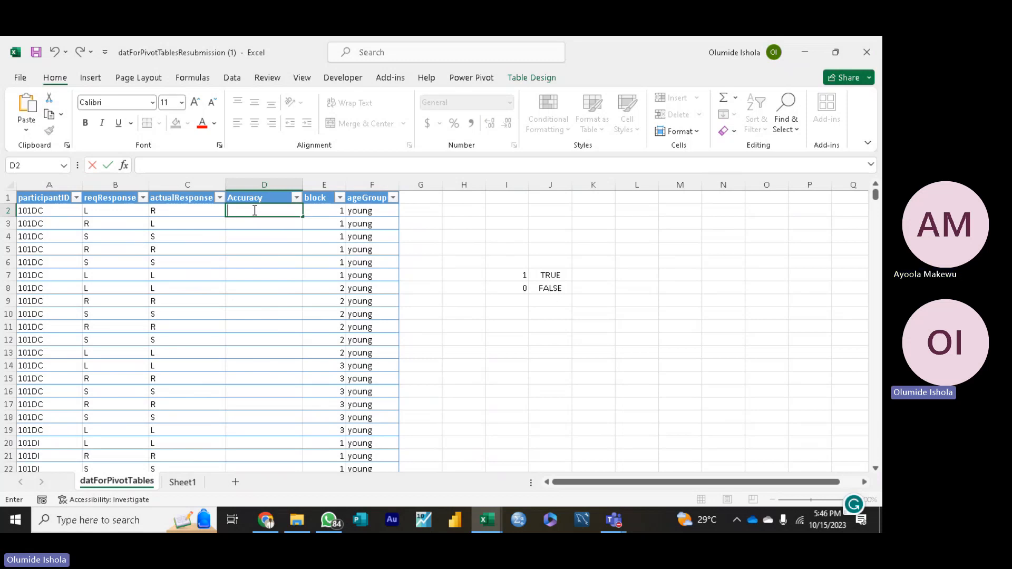
{"action": "type", "text": "="}
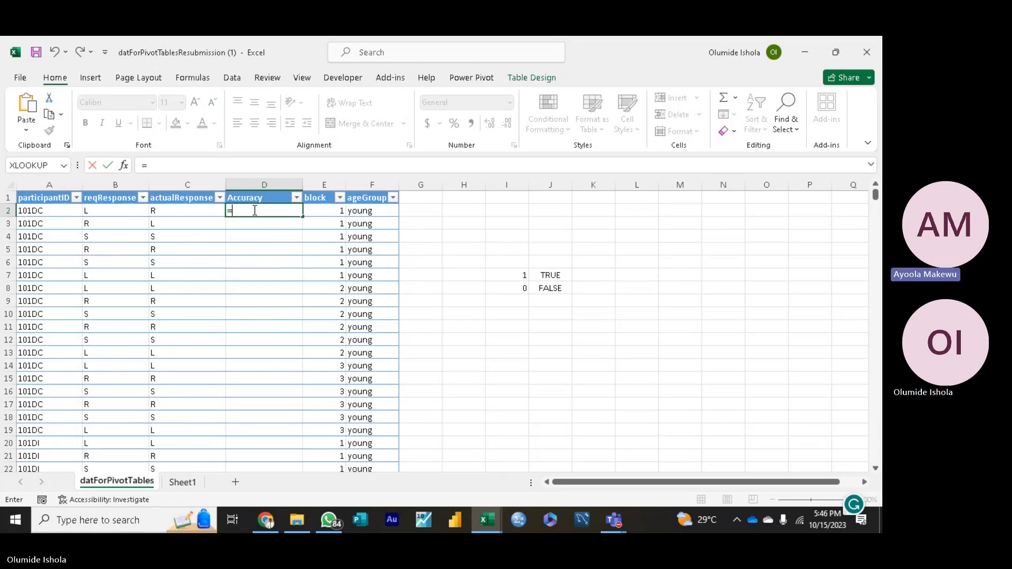
{"action": "type", "text": "IF"}
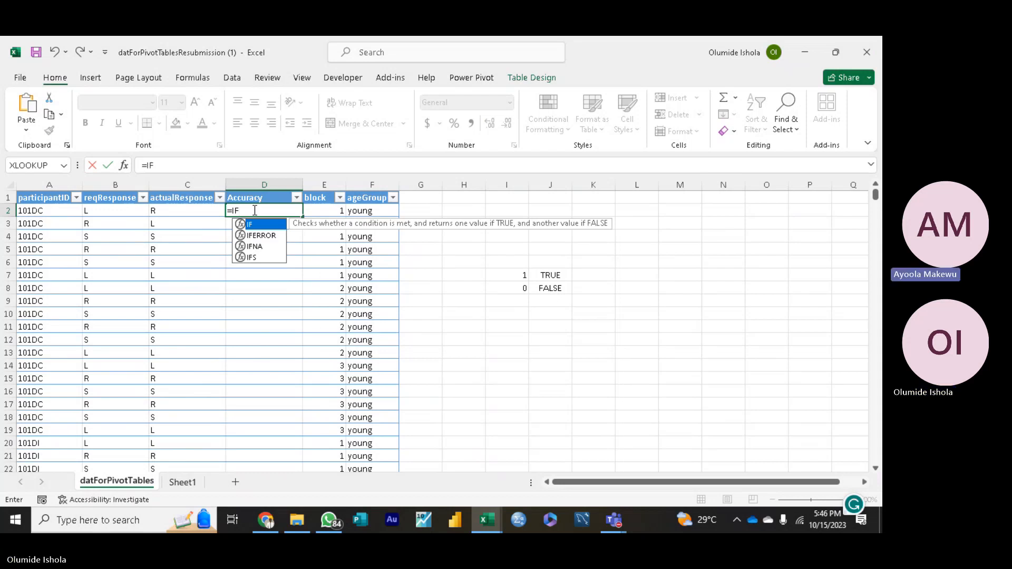
{"action": "type", "text": "("}
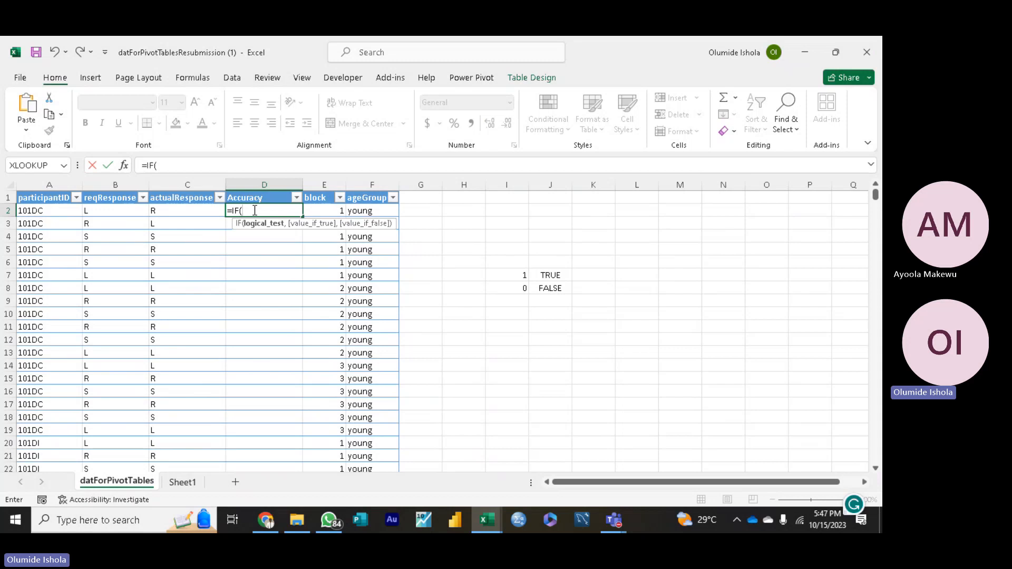
{"action": "key", "text": "BackSpace"}
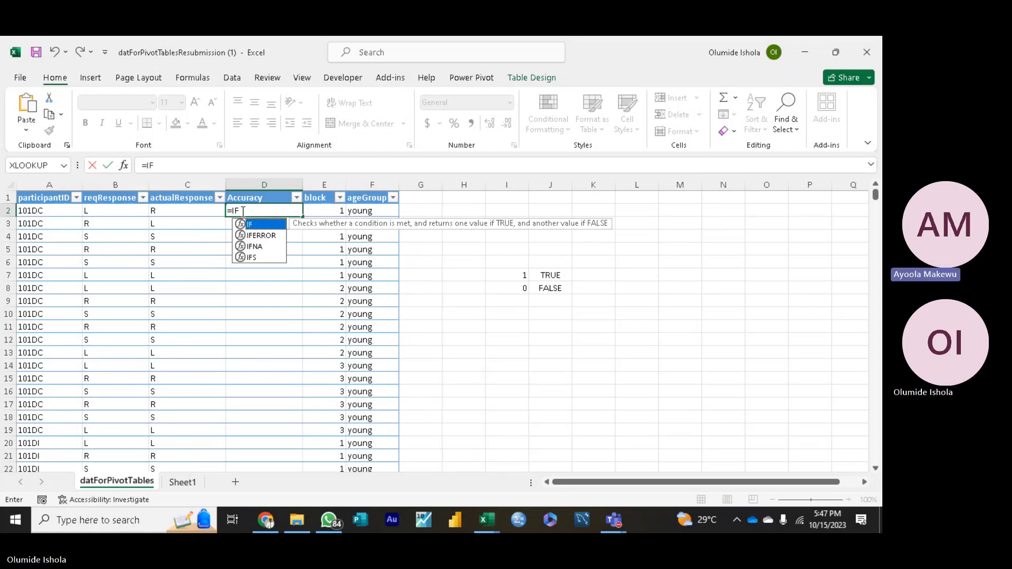
{"action": "type", "text": "("}
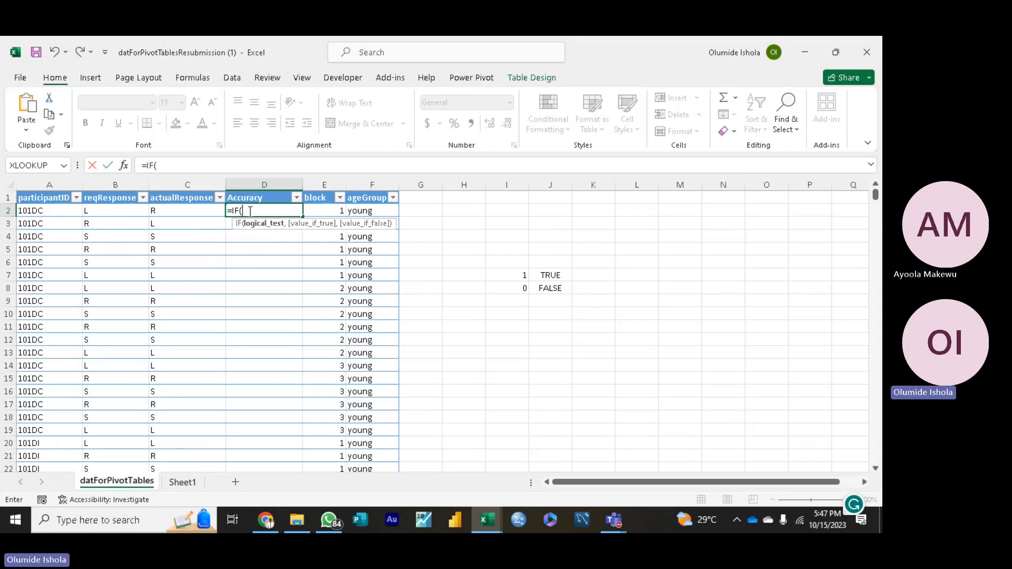
{"action": "left_click", "coordinate": [109, 212]}
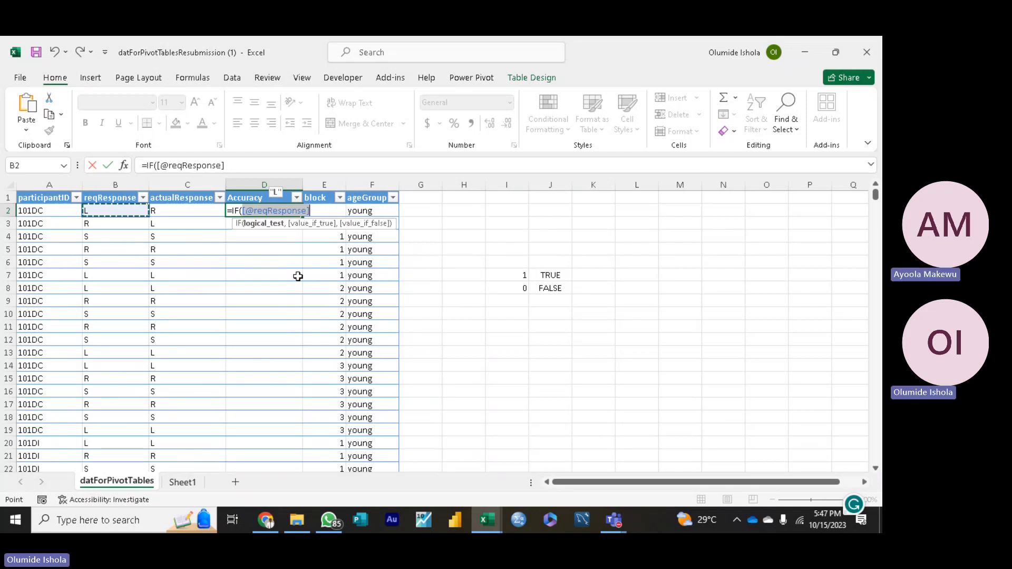
{"action": "type", "text": "="}
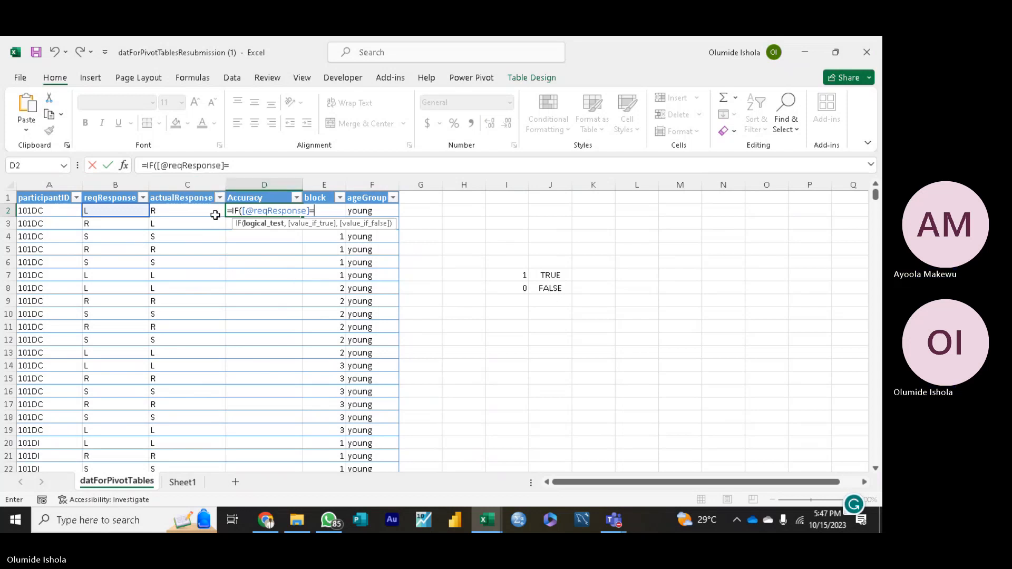
{"action": "left_click", "coordinate": [195, 211]}
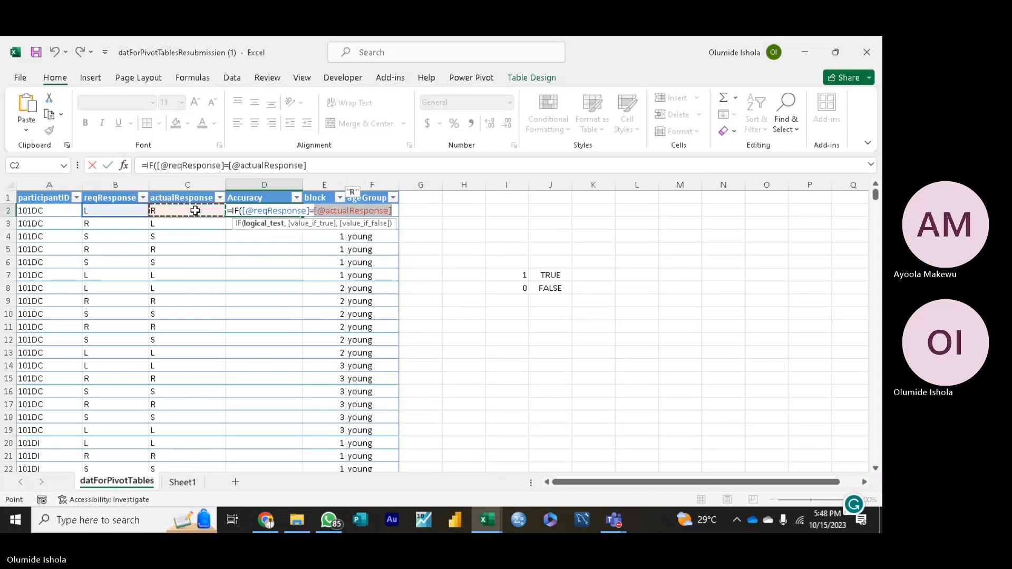
Step: Complete the Accuracy formula with 1 as the value if true and 0 as the value if false, and enter it
{"action": "type", "text": ","}
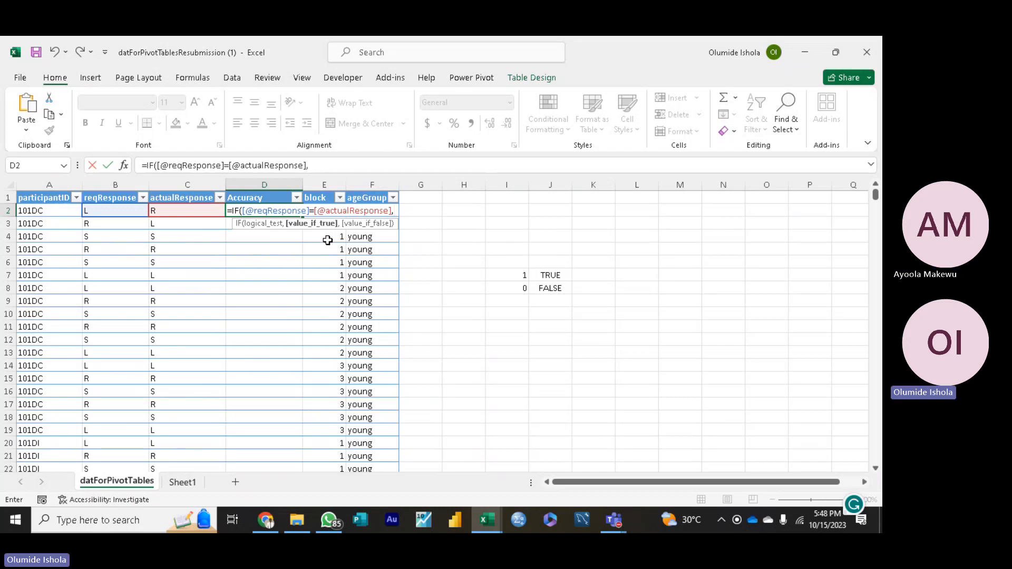
{"action": "type", "text": "1"}
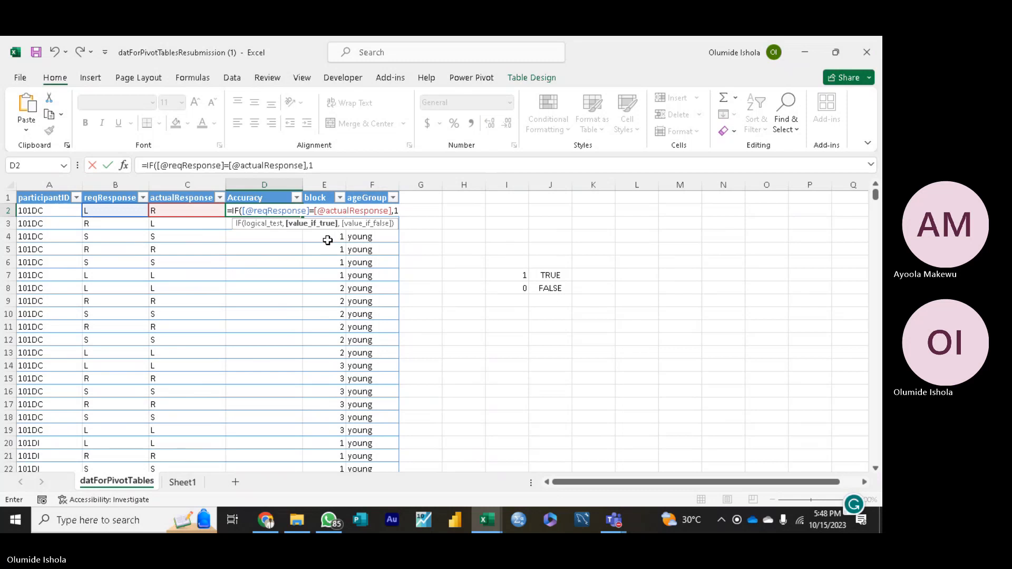
{"action": "type", "text": ","}
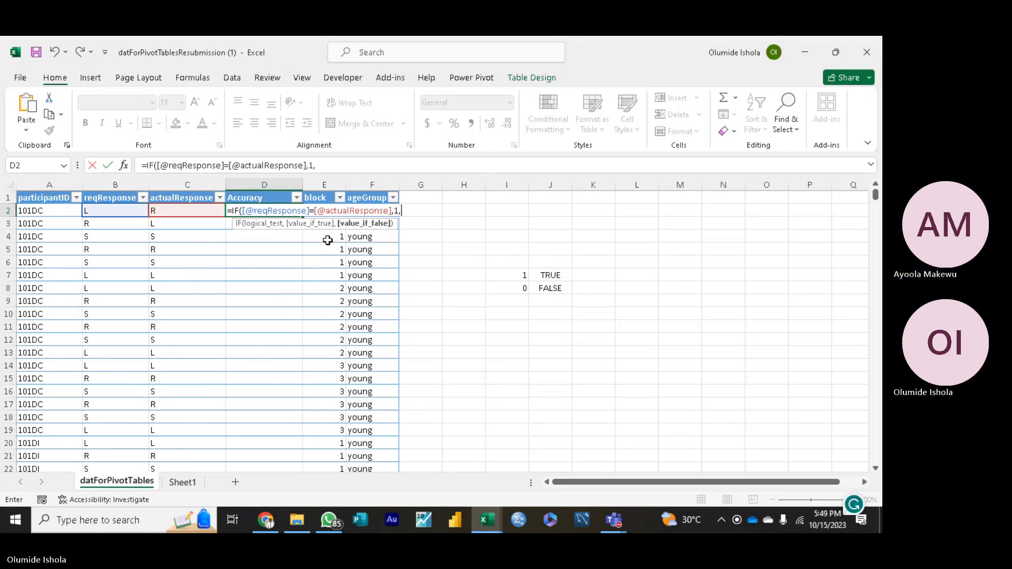
{"action": "key", "text": "BackSpace"}
{"action": "key", "text": "BackSpace"}
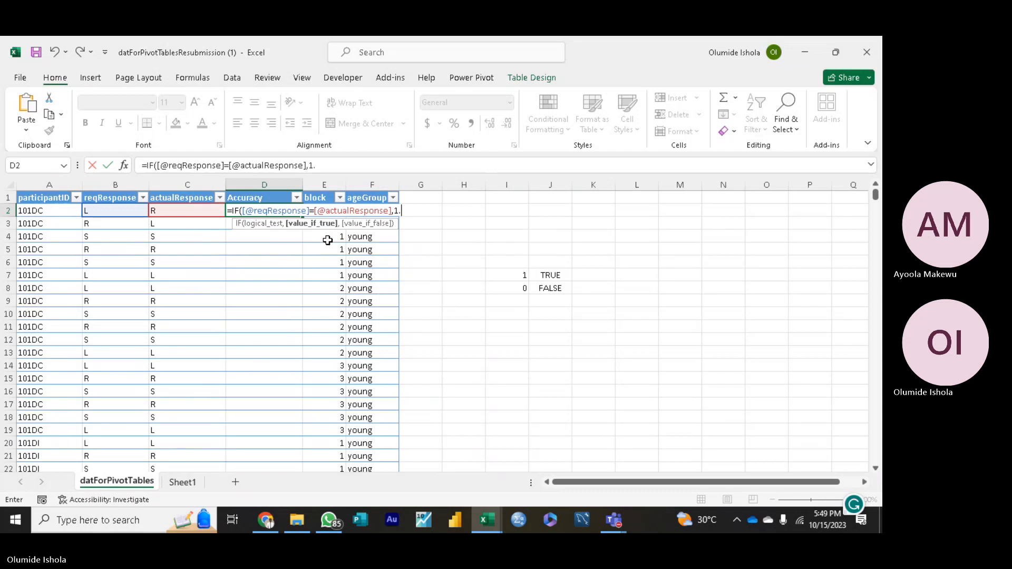
{"action": "key", "text": "BackSpace"}
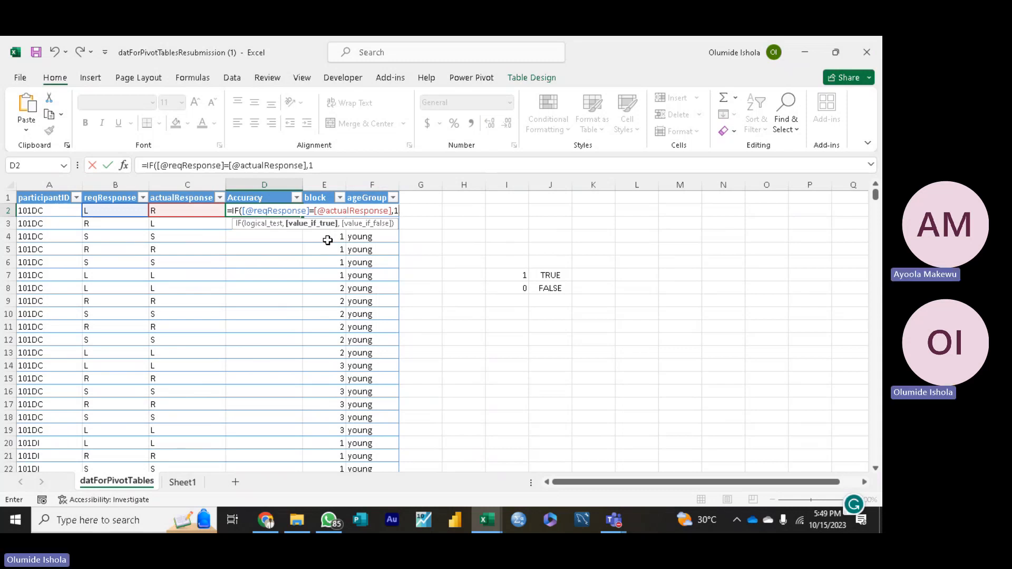
{"action": "type", "text": ","}
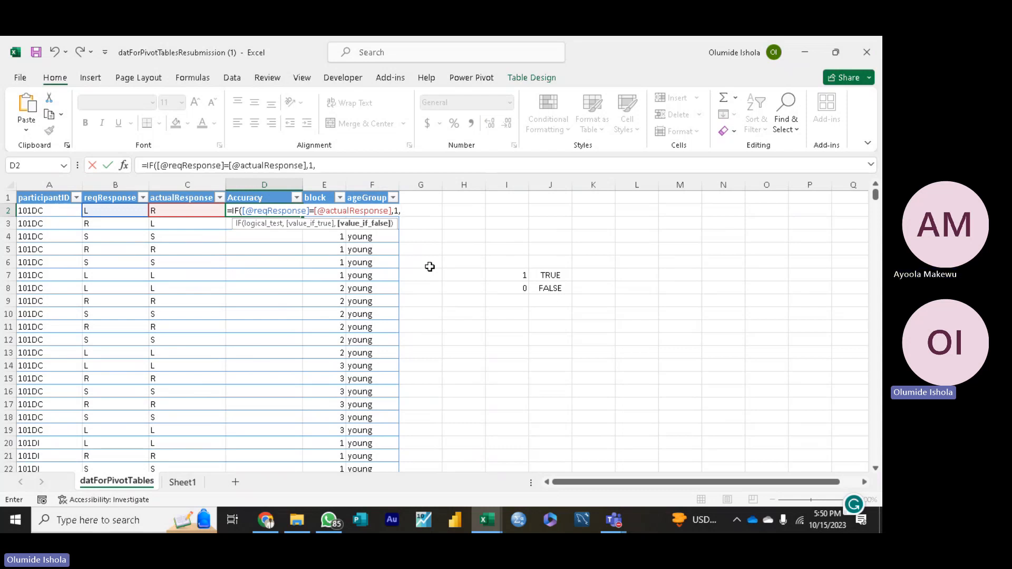
{"action": "type", "text": "0"}
{"action": "type", "text": ")"}
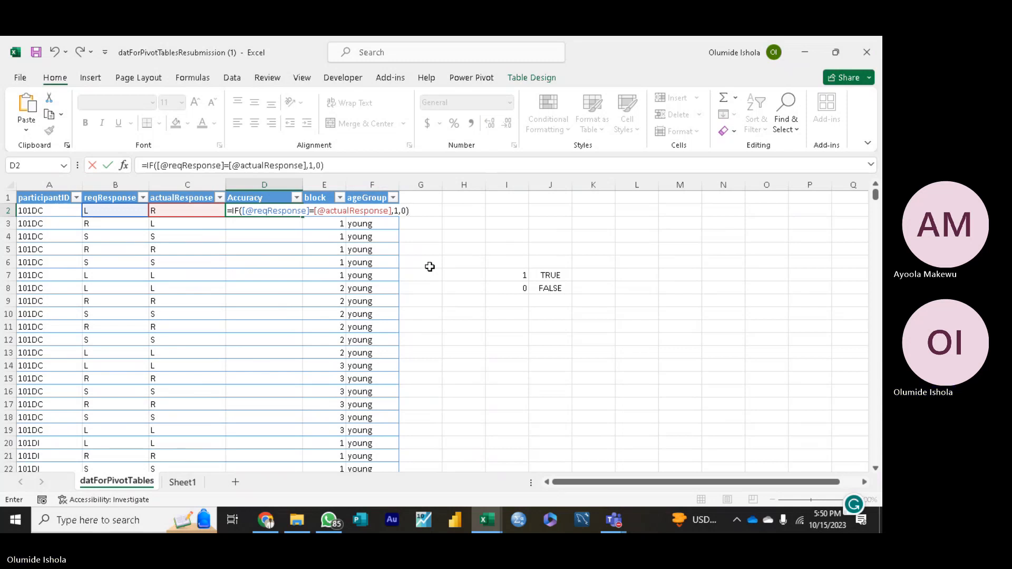
{"action": "key", "text": "Return"}
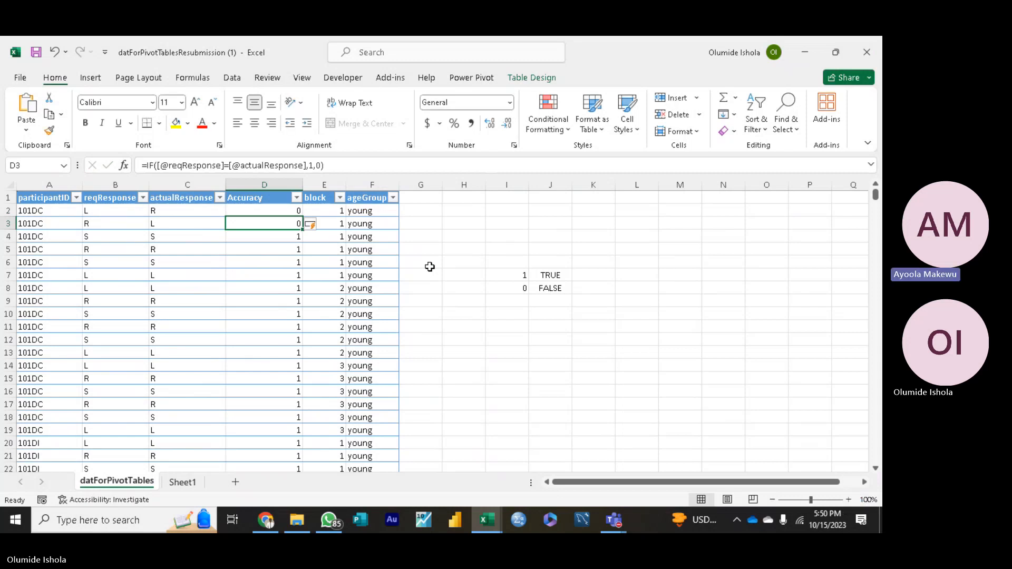
{"action": "left_click", "coordinate": [492, 238]}
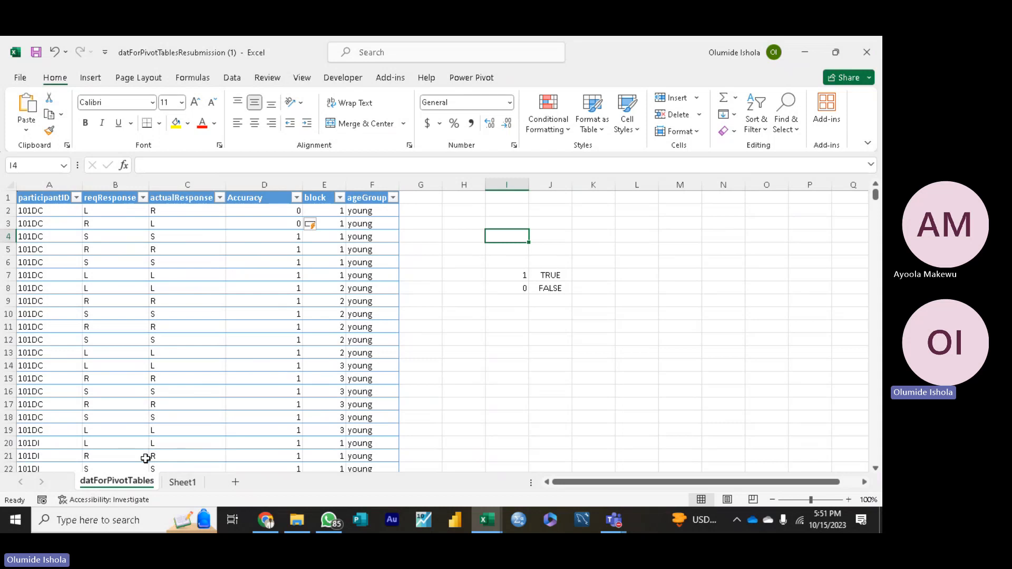
Step: Look at Sheet1 and the DatA and DatB workbook, then return to the datForPivotTables sheet
{"action": "left_click", "coordinate": [180, 484]}
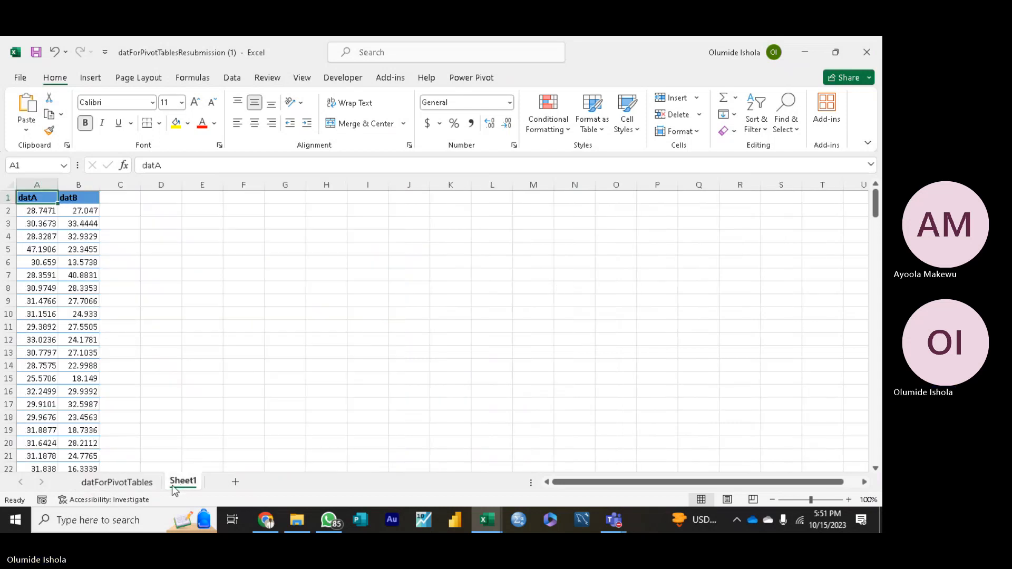
{"action": "left_click", "coordinate": [134, 482]}
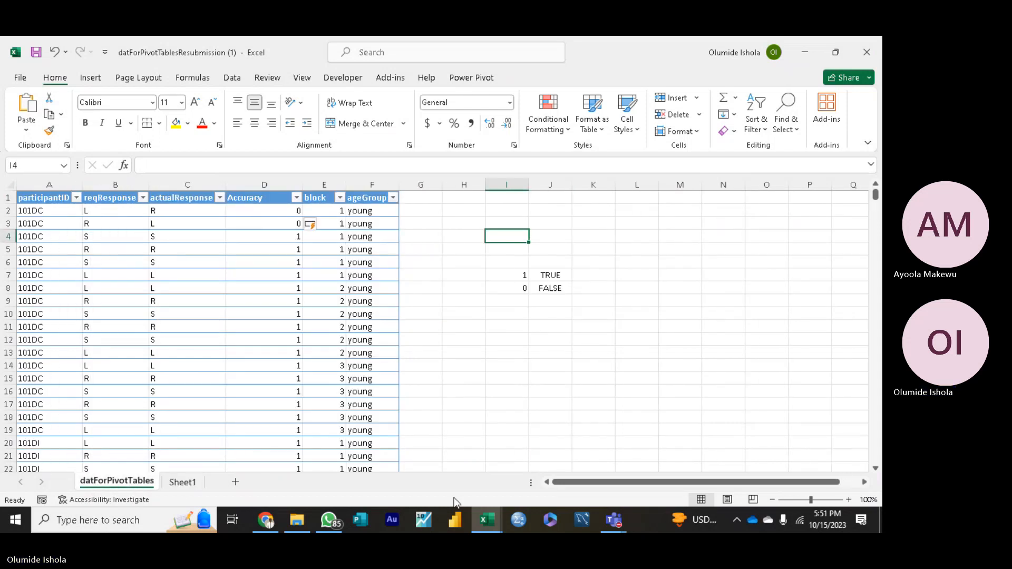
{"action": "mouse_move", "coordinate": [484, 518]}
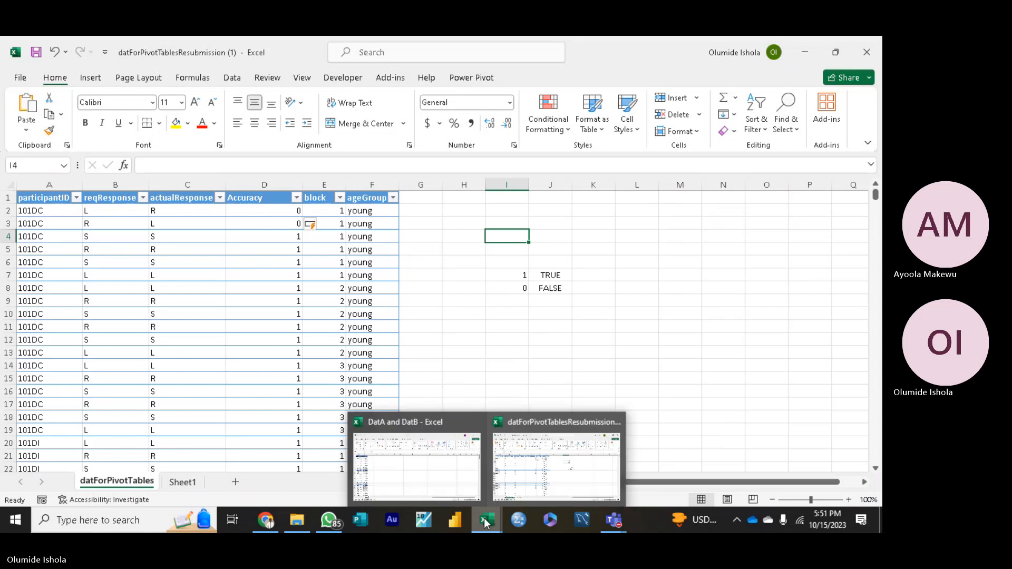
{"action": "left_click", "coordinate": [428, 470]}
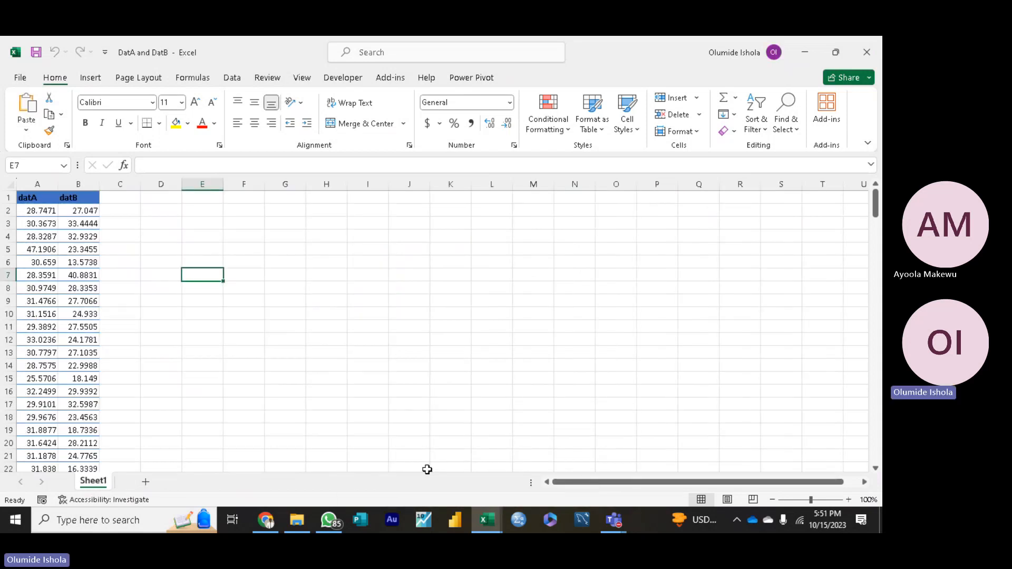
{"action": "mouse_move", "coordinate": [489, 515]}
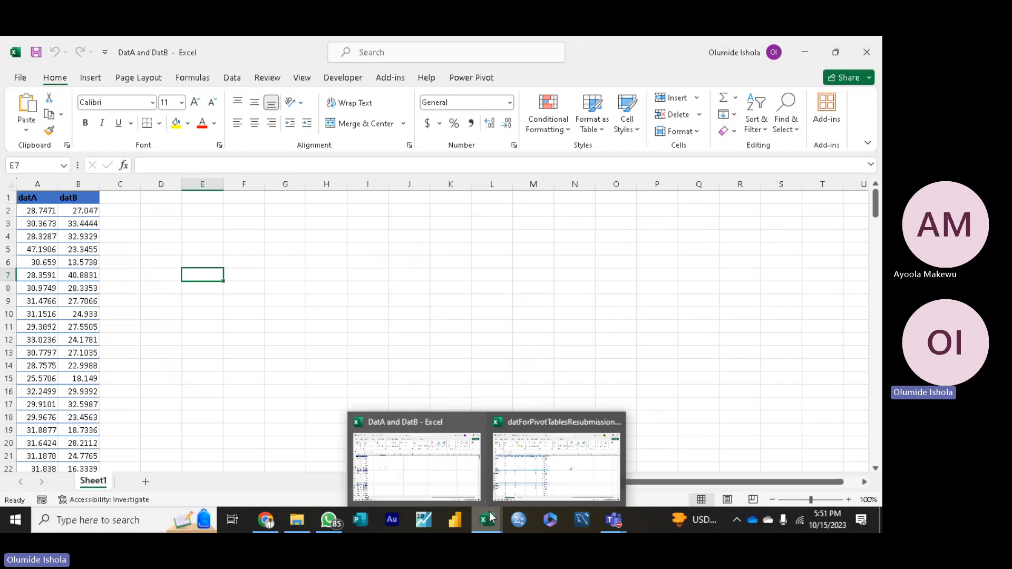
{"action": "left_click", "coordinate": [530, 462]}
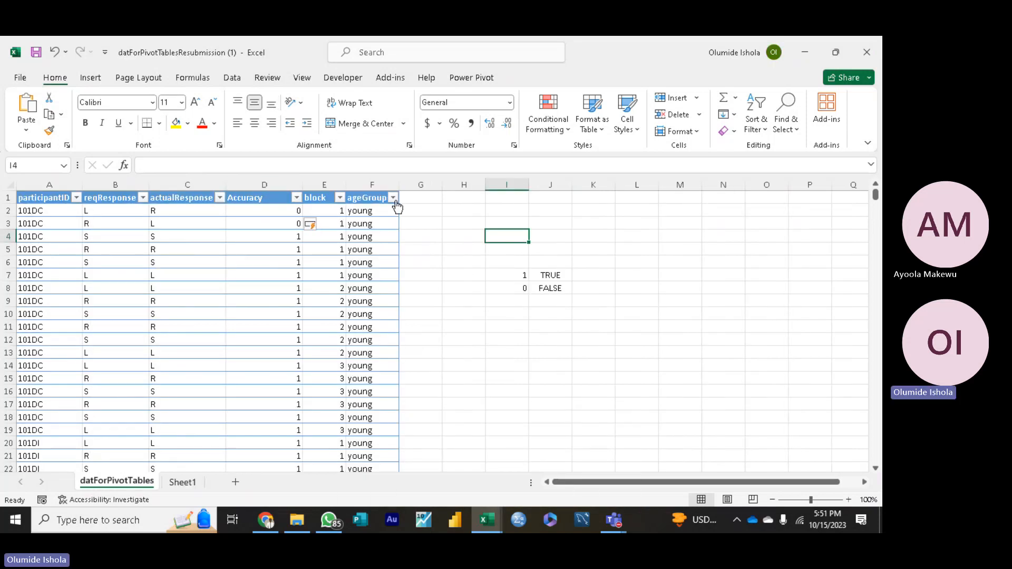
Step: Add a table column after ageGroup with the header CorrectInd in G1
{"action": "left_click", "coordinate": [419, 201]}
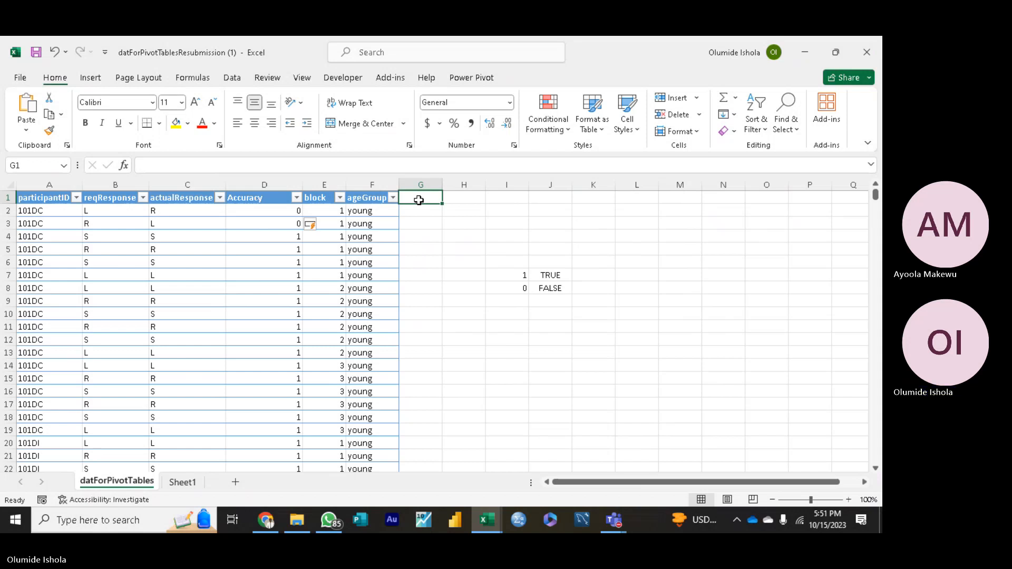
{"action": "type", "text": "Corre"}
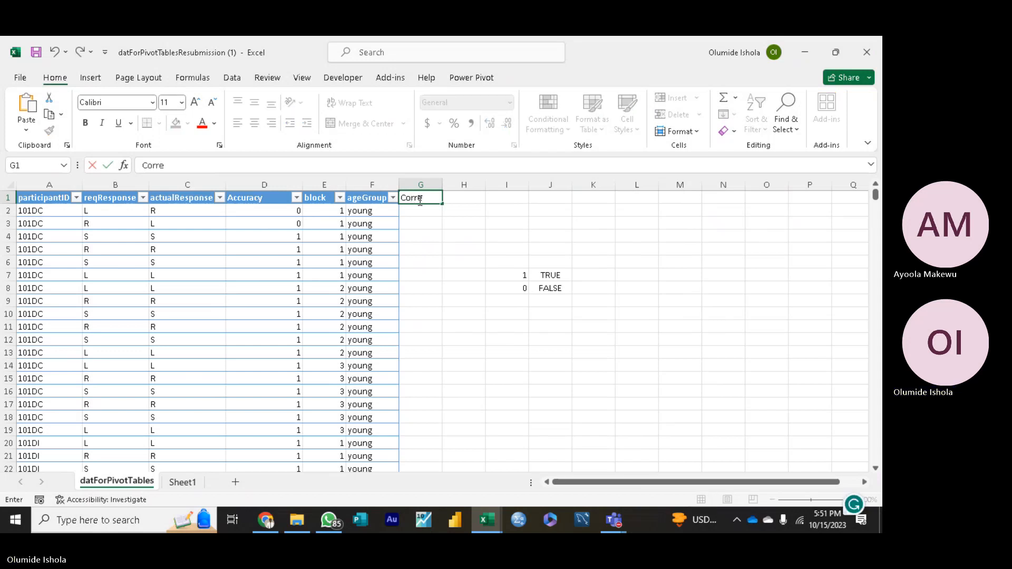
{"action": "type", "text": "ctI"}
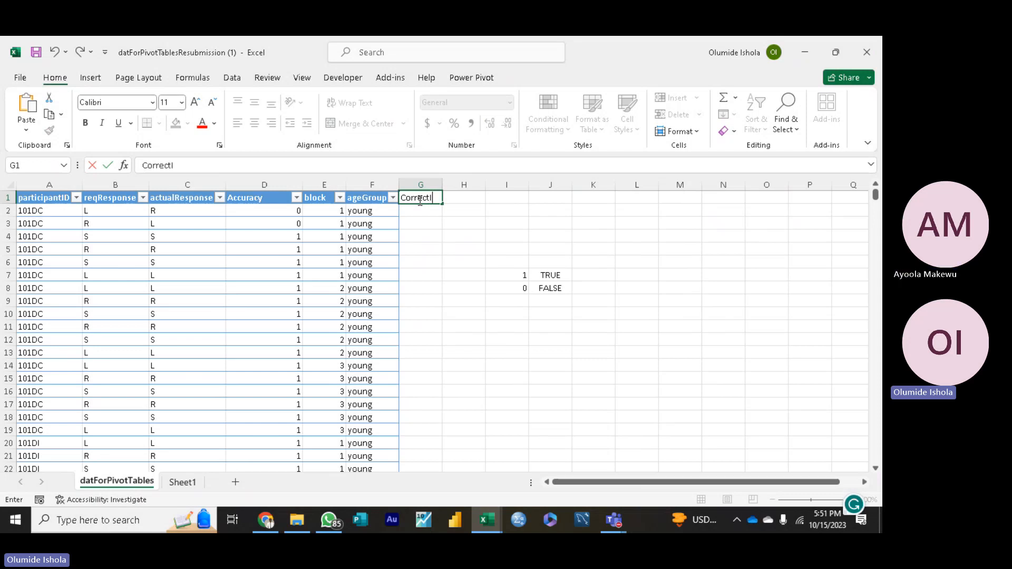
{"action": "type", "text": "nd"}
{"action": "key", "text": "Return"}
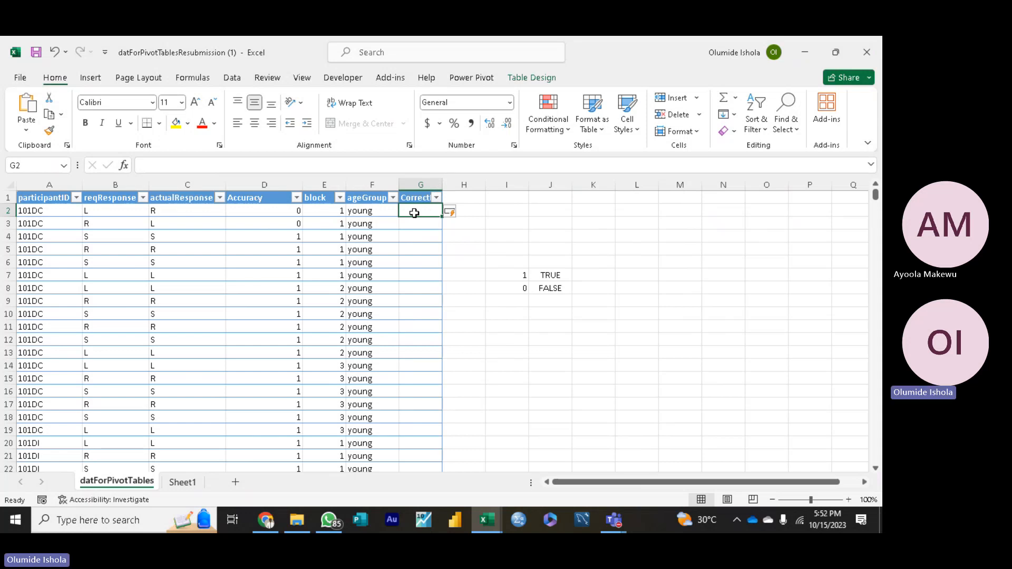
{"action": "type", "text": "="}
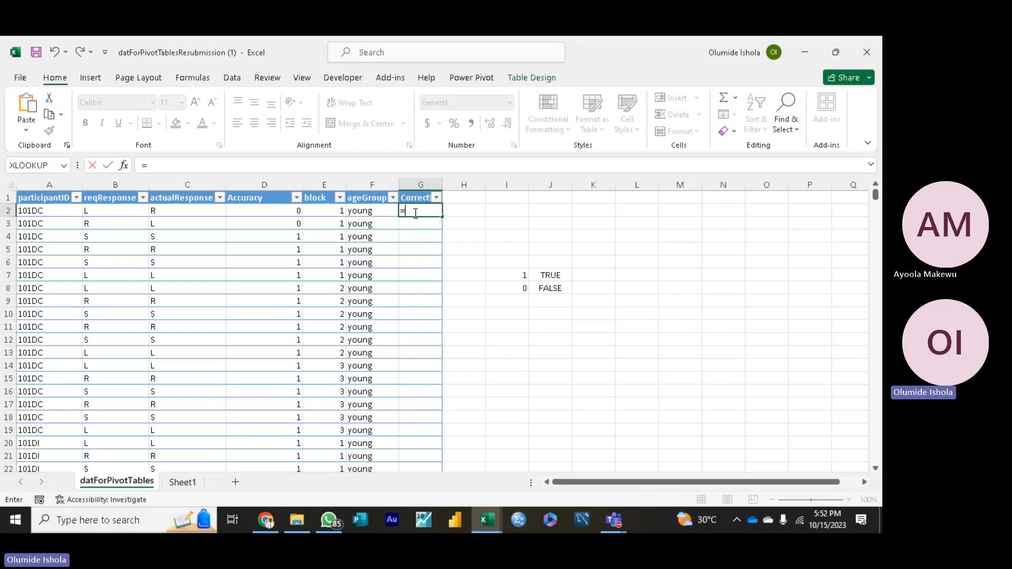
{"action": "left_click", "coordinate": [441, 183]}
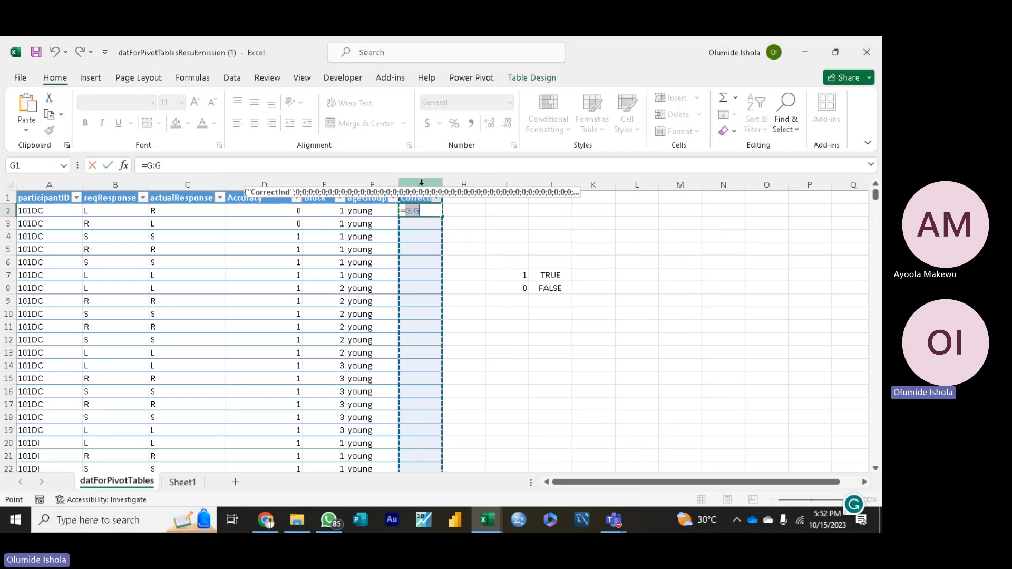
{"action": "key", "text": "BackSpace"}
{"action": "key", "text": "BackSpace"}
{"action": "key", "text": "BackSpace"}
{"action": "key", "text": "BackSpace"}
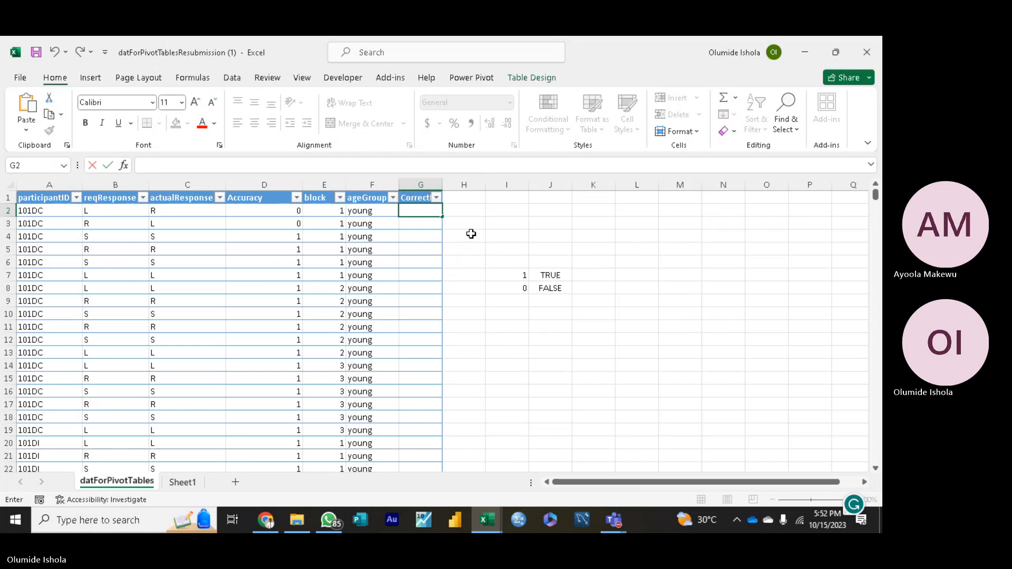
Step: Widen the CorrectInd column slightly and start a formula in G2
{"action": "left_click", "coordinate": [436, 181]}
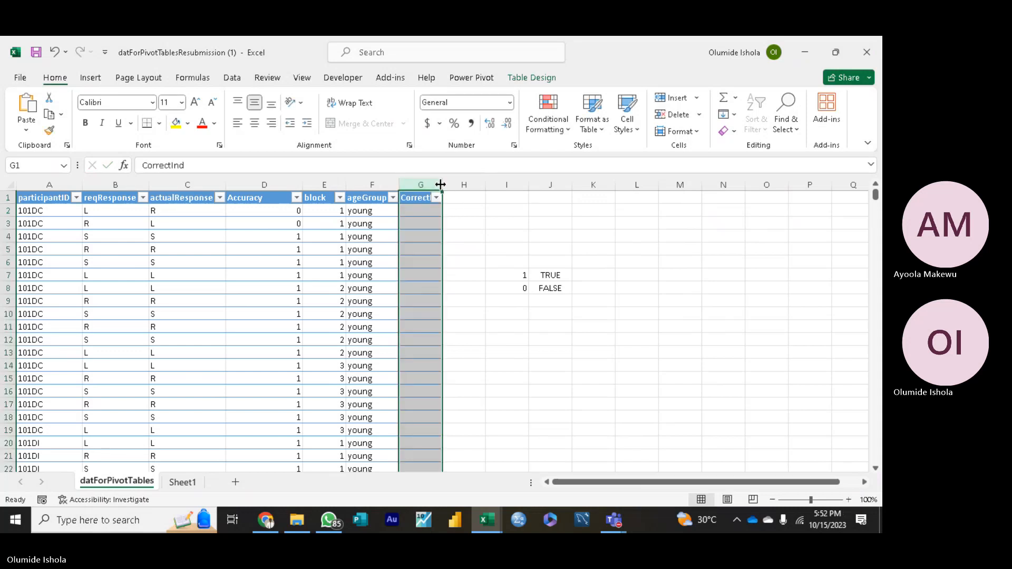
{"action": "left_click_drag", "start_coordinate": [443, 184], "coordinate": [451, 183]}
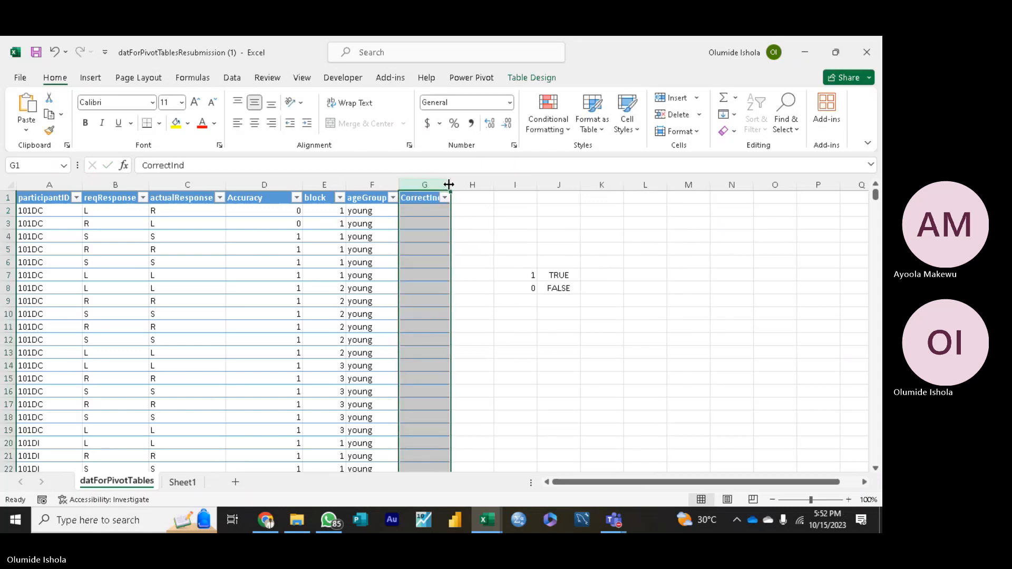
{"action": "left_click", "coordinate": [423, 210]}
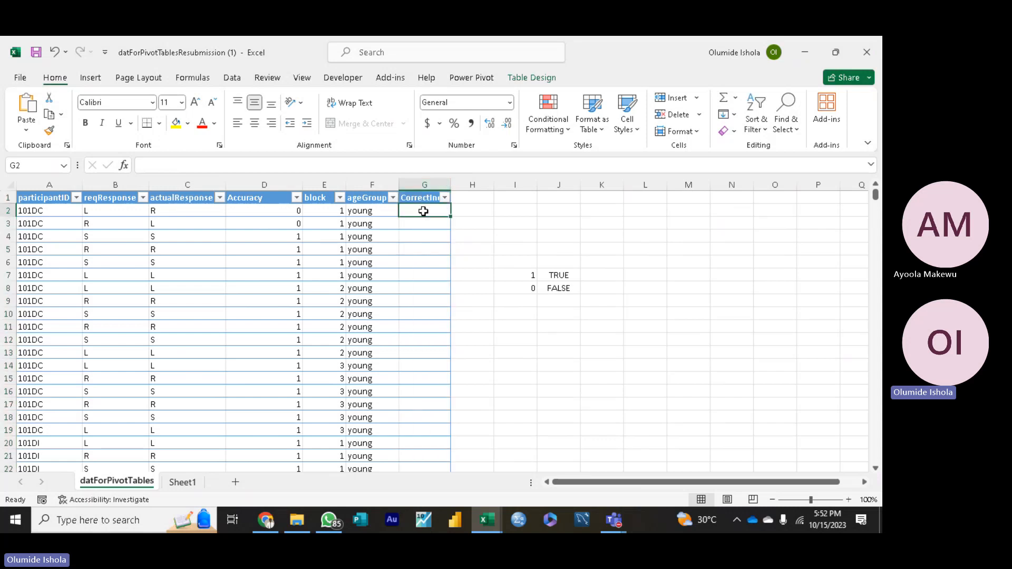
{"action": "type", "text": "="}
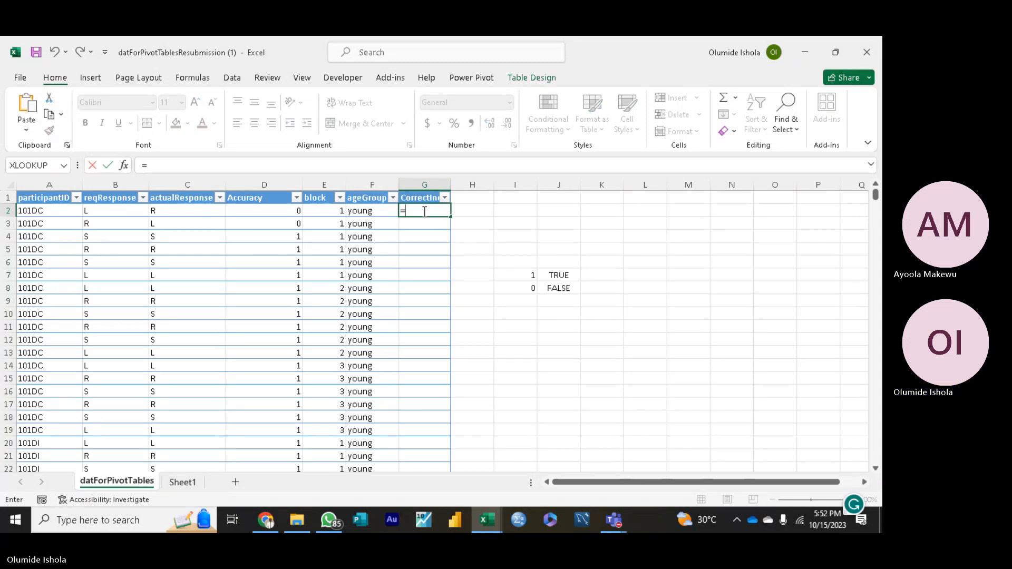
Step: Switch to the Teams meeting window to check the participants, then return to the Excel workbook
{"action": "mouse_move", "coordinate": [611, 529]}
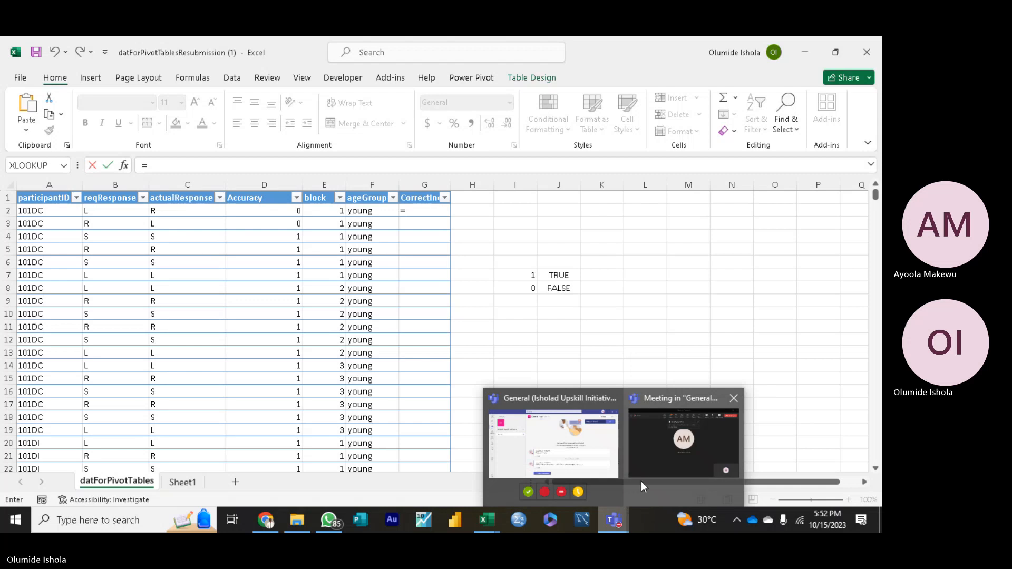
{"action": "left_click", "coordinate": [653, 470]}
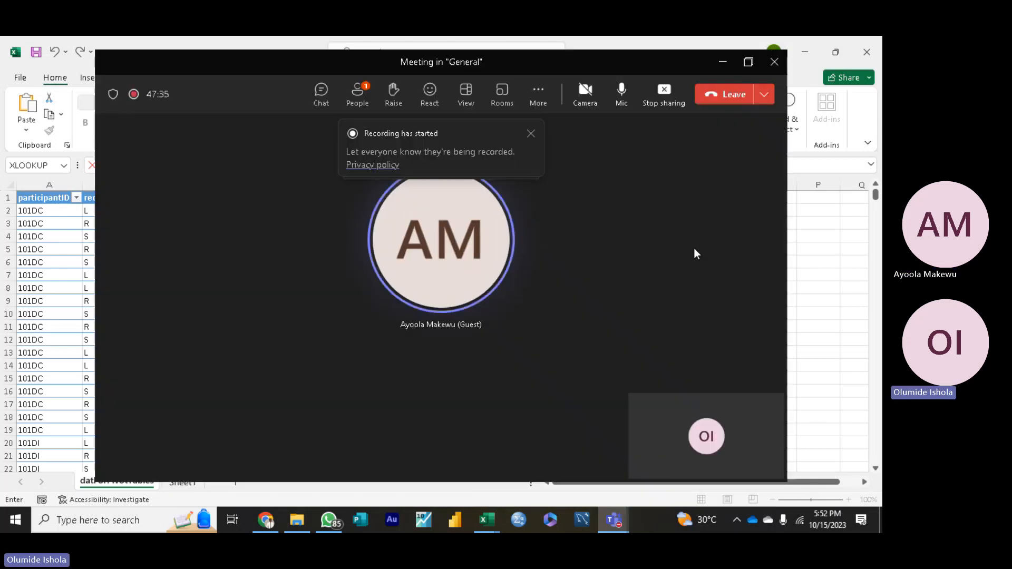
{"action": "left_click", "coordinate": [722, 62]}
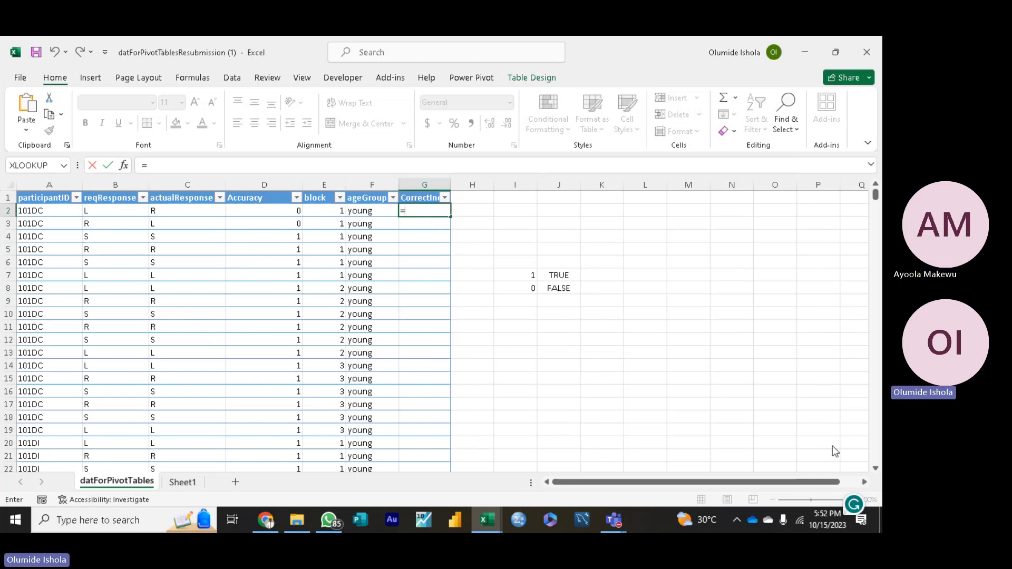
{"action": "left_click", "coordinate": [817, 425]}
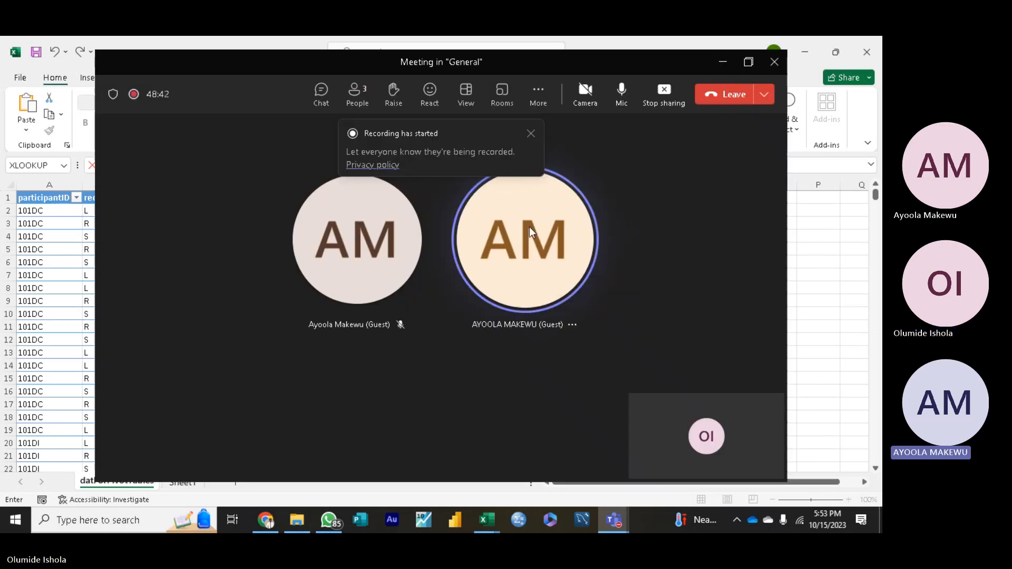
{"action": "mouse_move", "coordinate": [529, 226]}
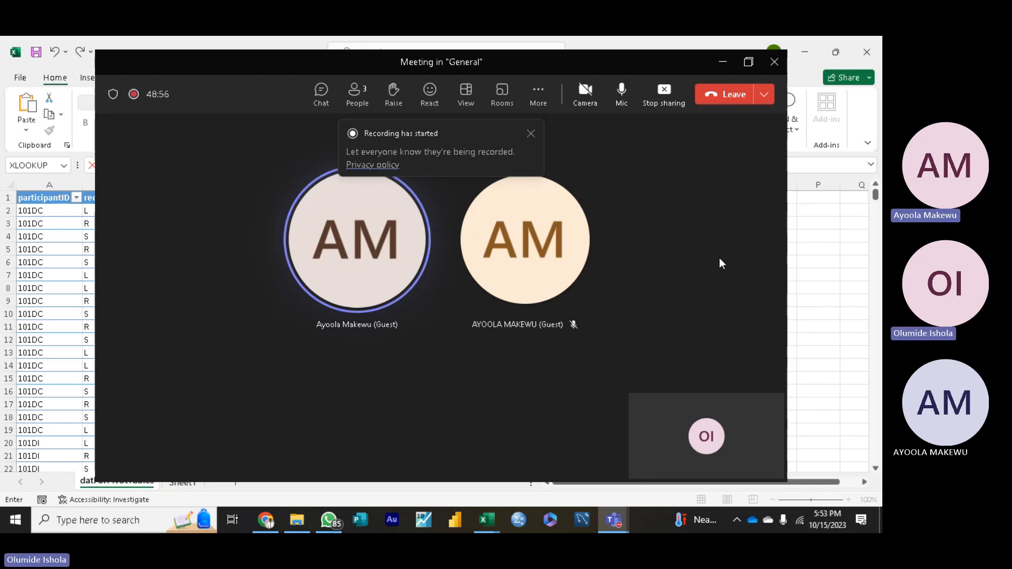
{"action": "left_click", "coordinate": [721, 62]}
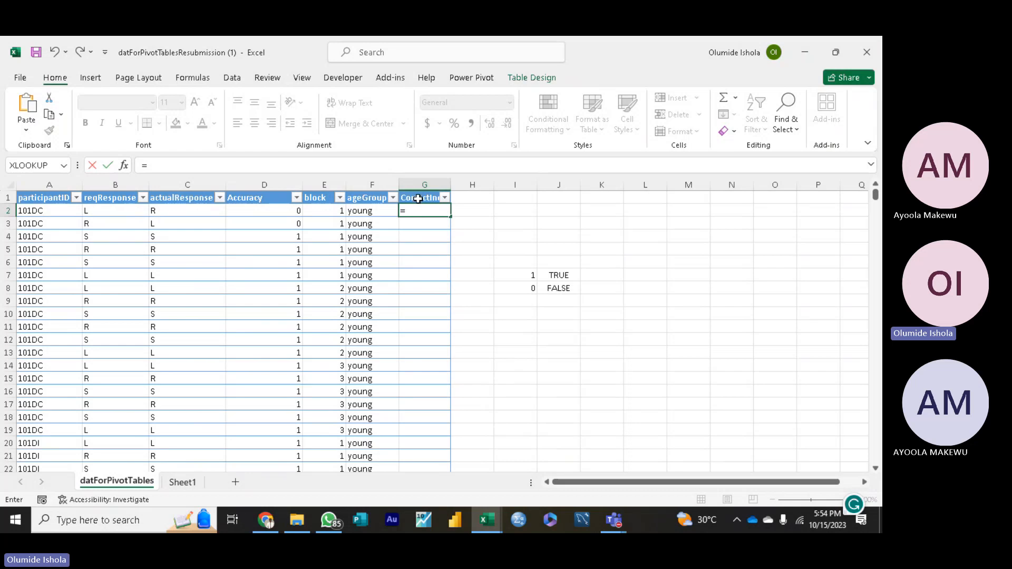
{"action": "left_click", "coordinate": [418, 198]}
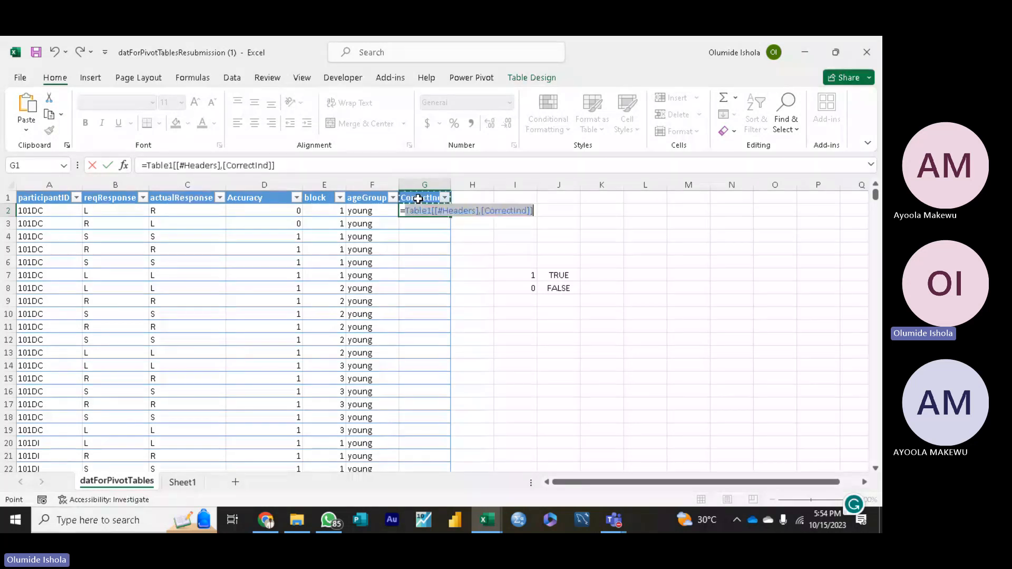
{"action": "left_click", "coordinate": [412, 233]}
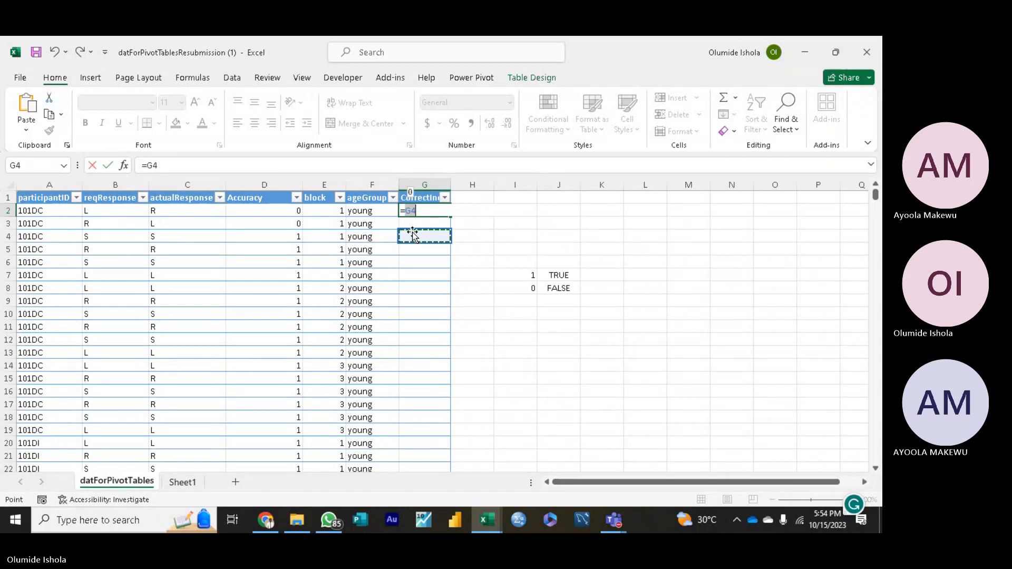
{"action": "left_click", "coordinate": [425, 212]}
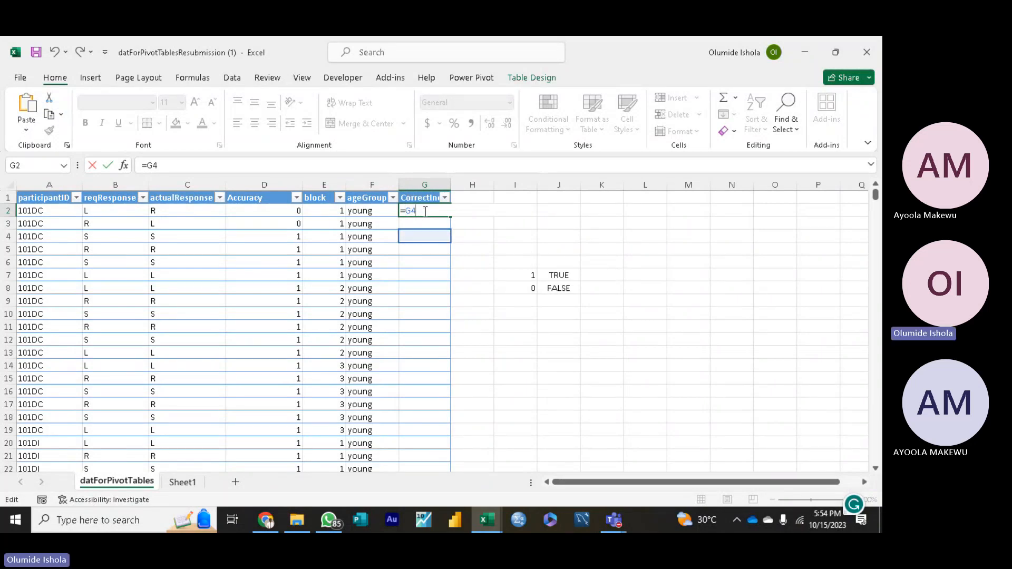
{"action": "key", "text": "BackSpace"}
{"action": "key", "text": "BackSpace"}
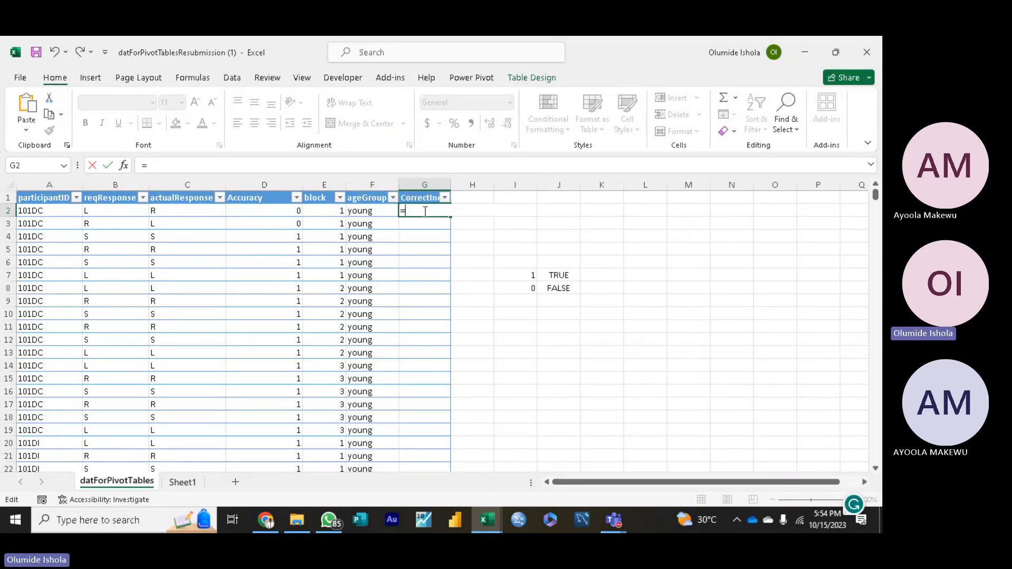
{"action": "type", "text": "if"}
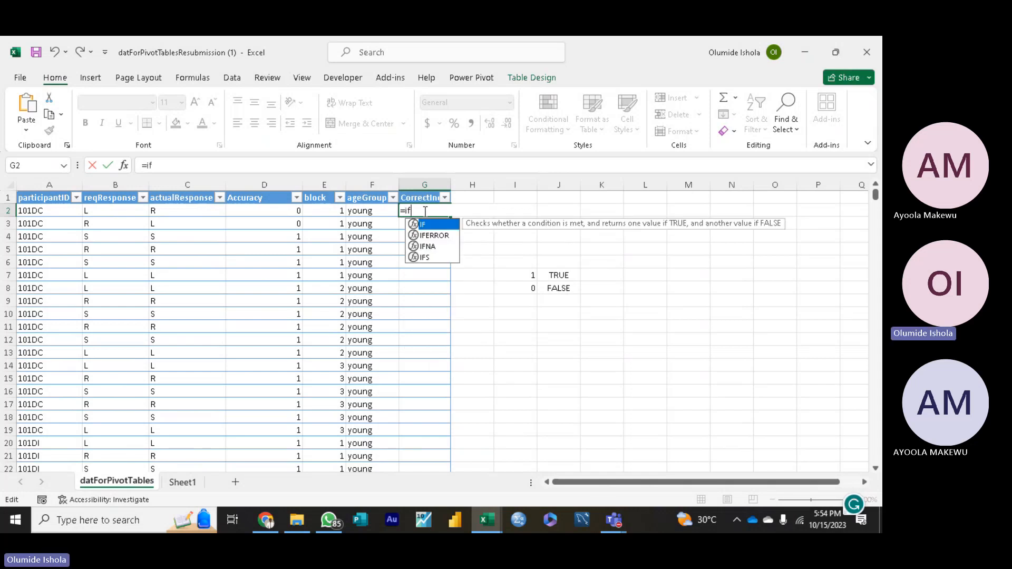
{"action": "key", "text": "Tab"}
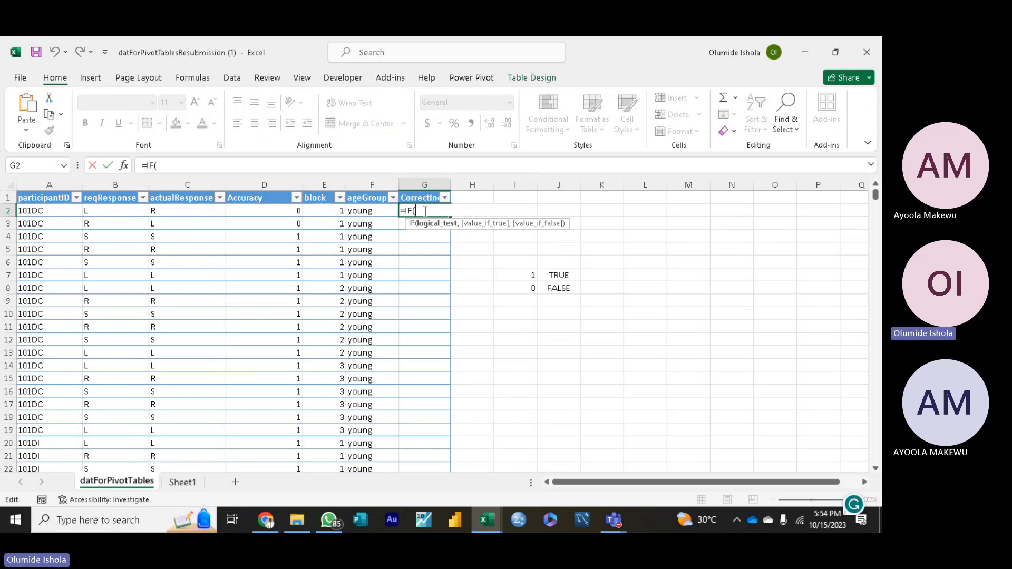
{"action": "left_click", "coordinate": [117, 212]}
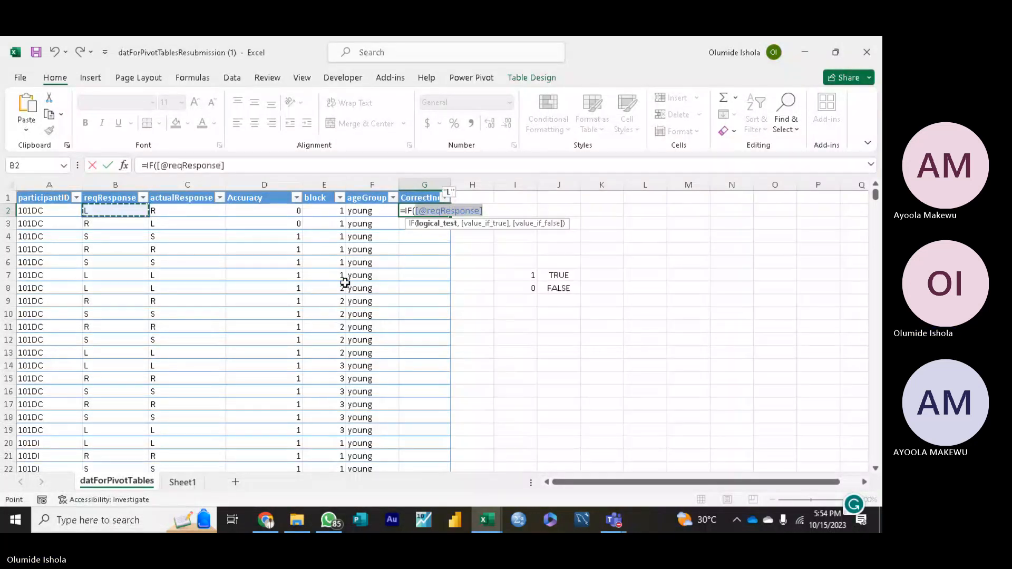
{"action": "type", "text": "="}
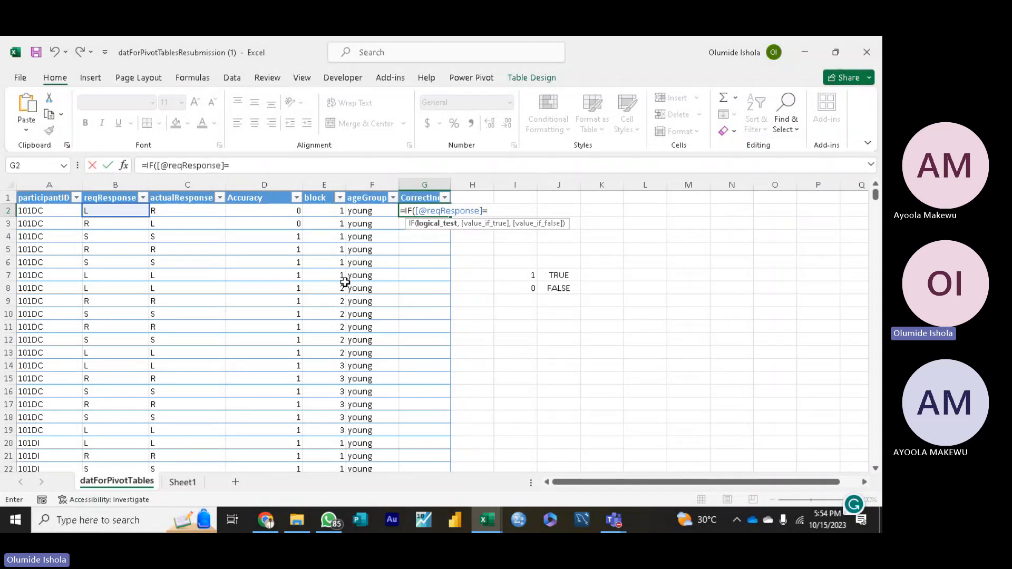
{"action": "left_click", "coordinate": [204, 213]}
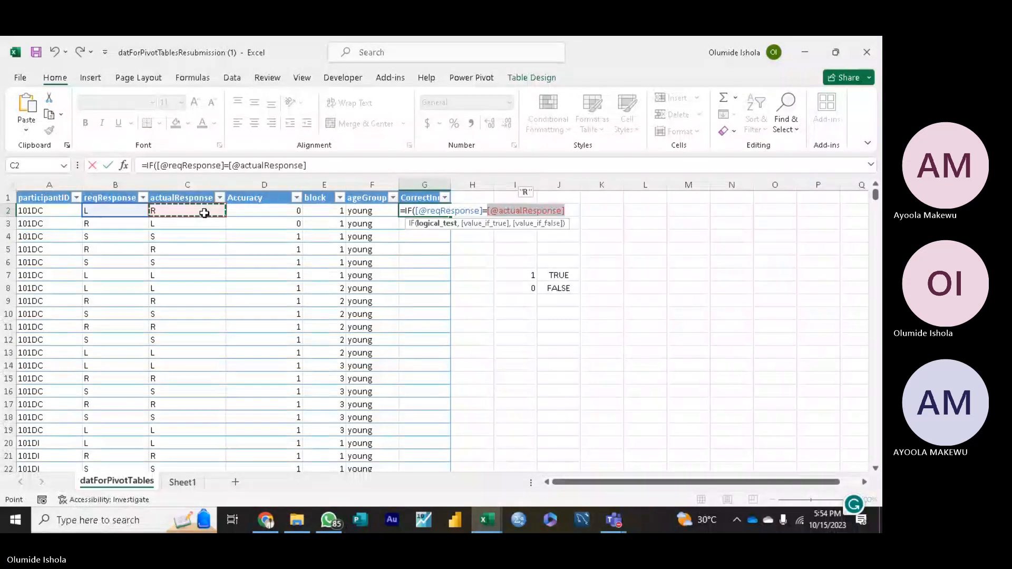
{"action": "type", "text": ","}
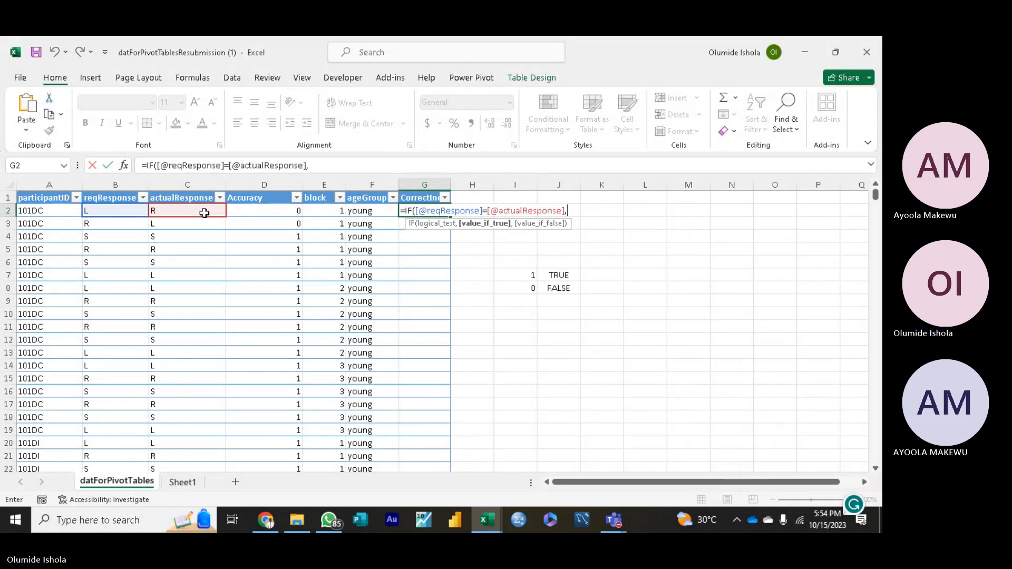
Step: Complete the CorrectInd formula with "Yes" as the value if true and "No" as the value if false, and enter it
{"action": "type", "text": "\""}
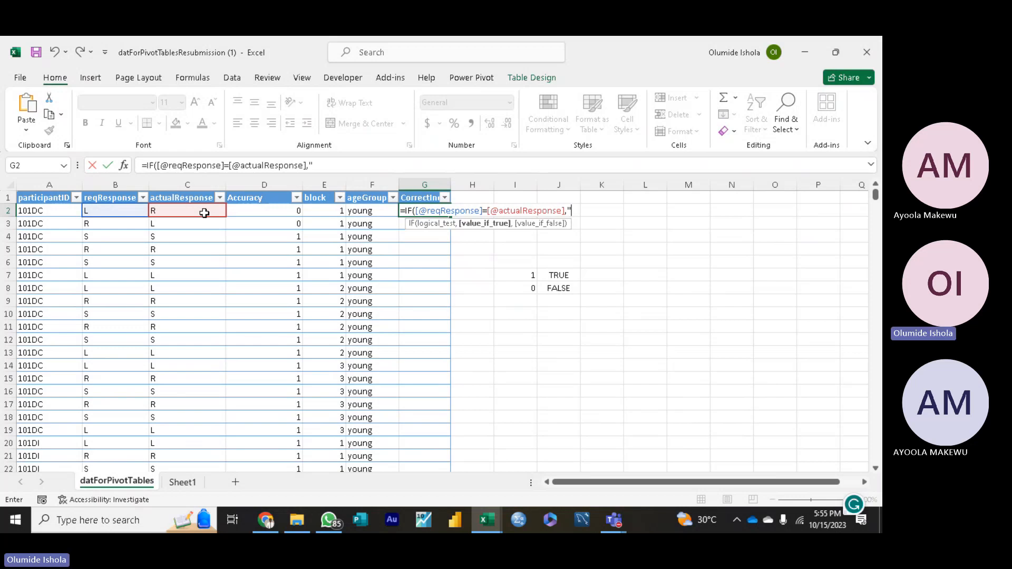
{"action": "type", "text": "Yes"}
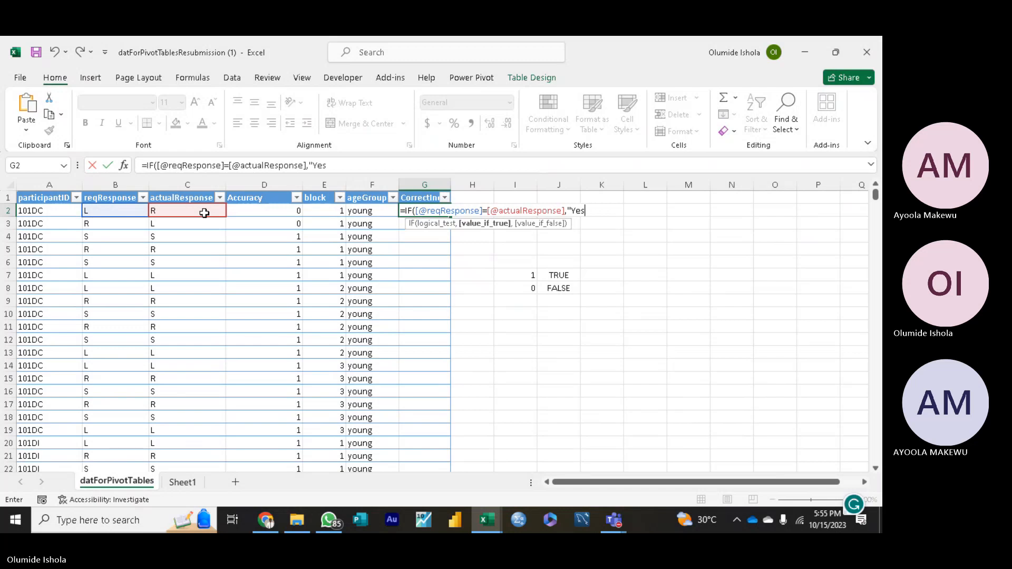
{"action": "type", "text": "\""}
{"action": "type", "text": ","}
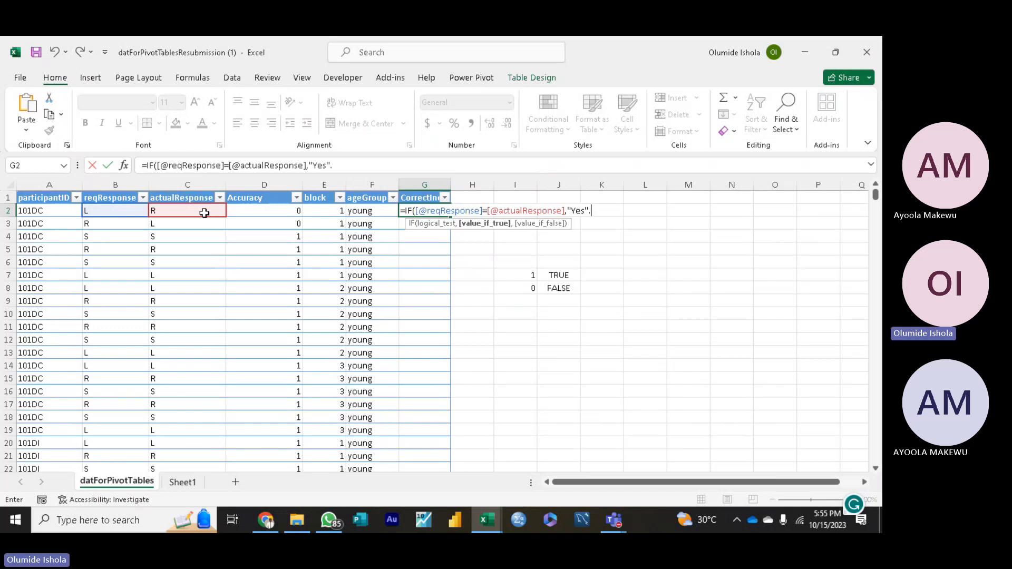
{"action": "key", "text": "BackSpace"}
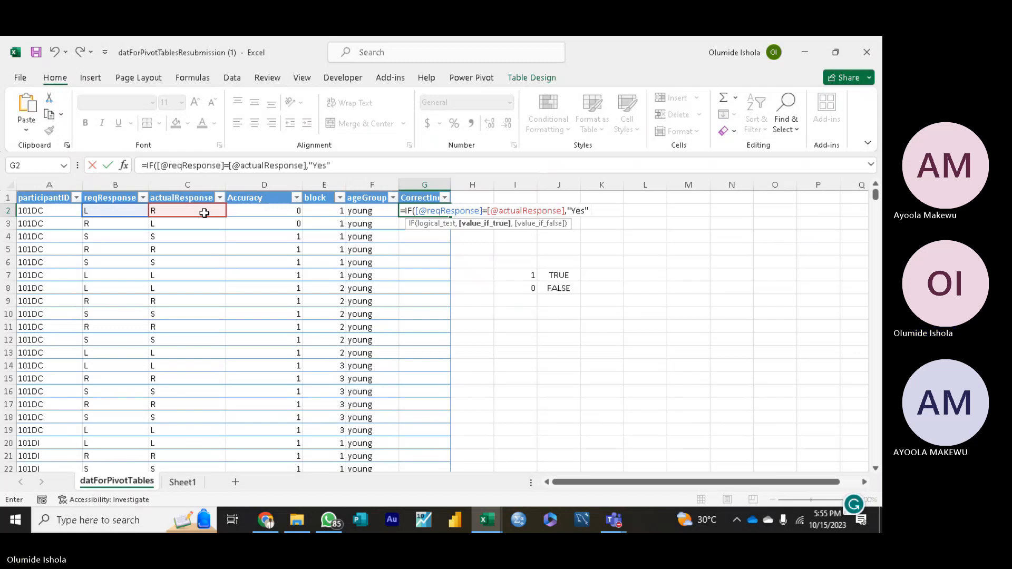
{"action": "type", "text": ","}
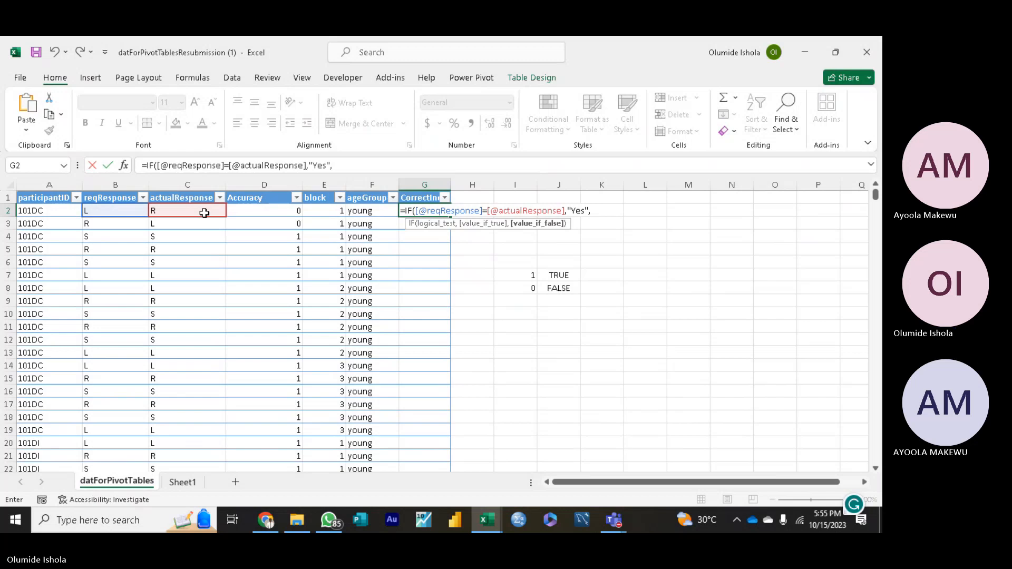
{"action": "type", "text": "\"N"}
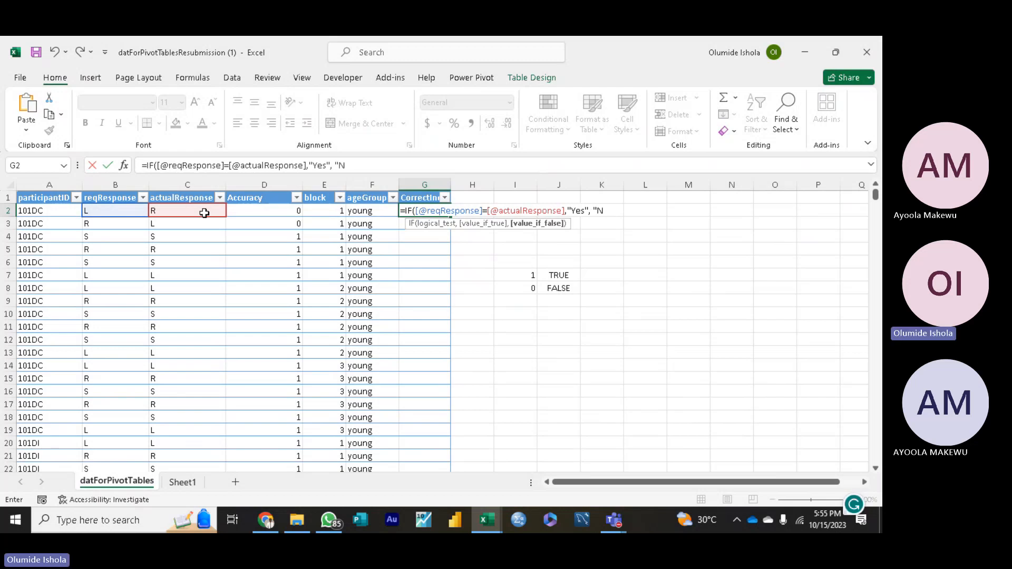
{"action": "type", "text": "o"}
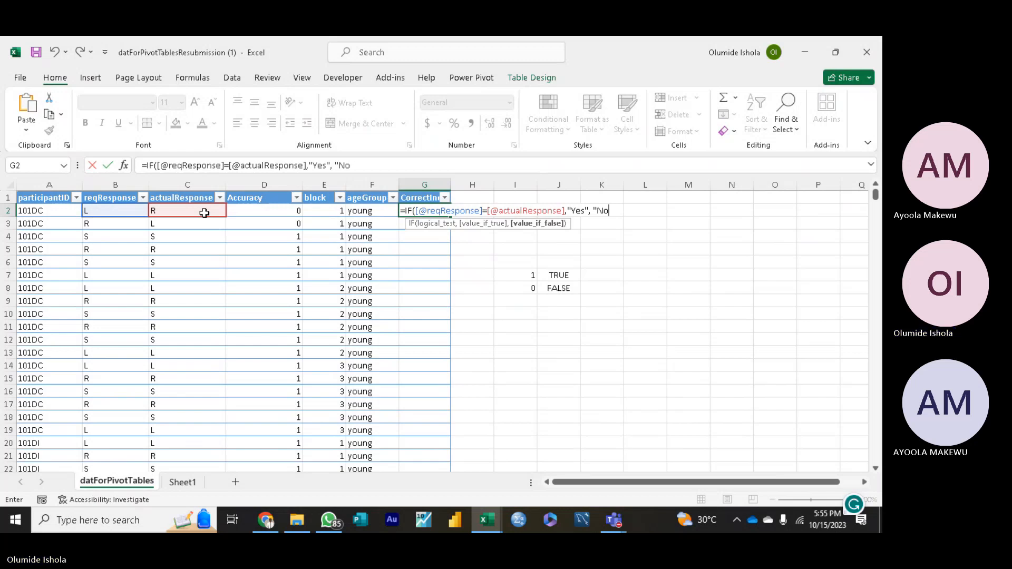
{"action": "type", "text": "\")"}
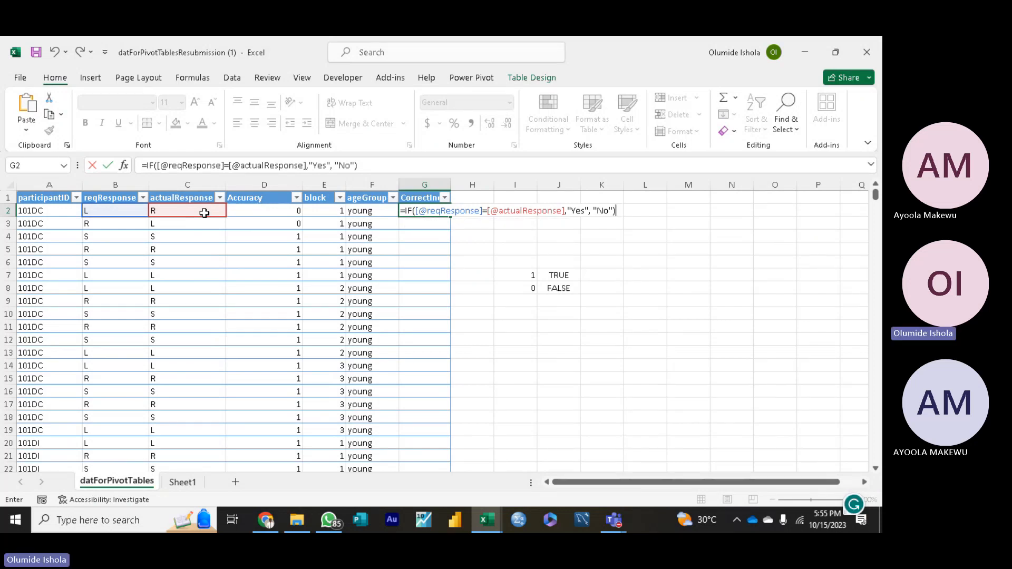
{"action": "key", "text": "Return"}
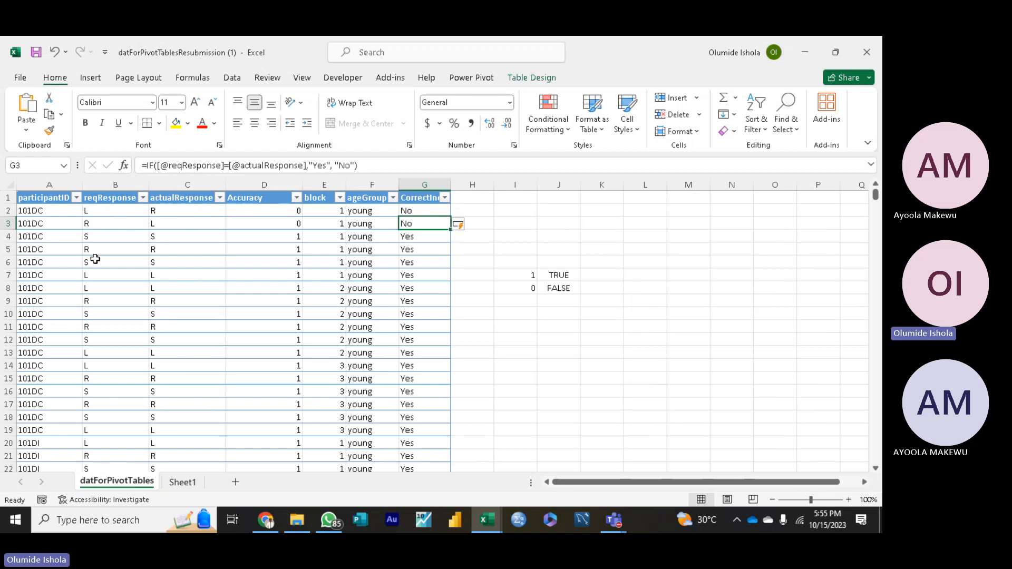
Step: Review the CorrectInd formula in G2 and compare its true and false values with the Accuracy formula in D2
{"action": "left_click", "coordinate": [518, 227]}
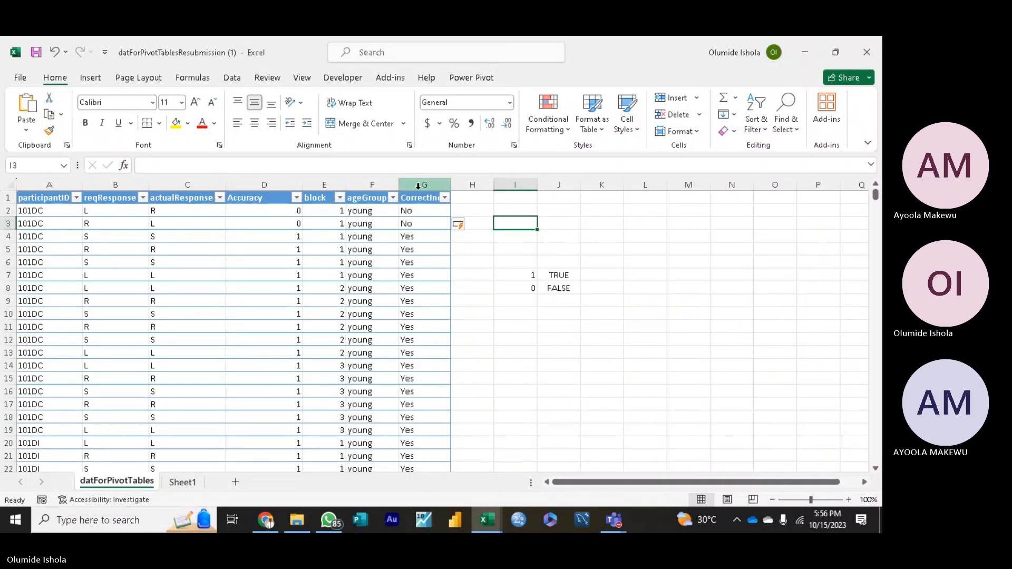
{"action": "left_click", "coordinate": [425, 214]}
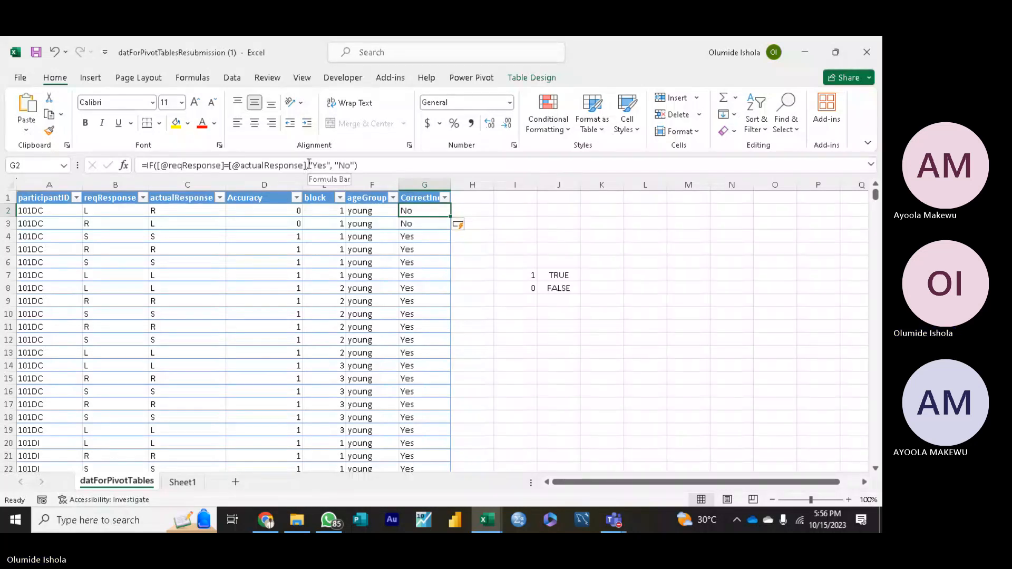
{"action": "left_click_drag", "start_coordinate": [308, 165], "coordinate": [356, 166]}
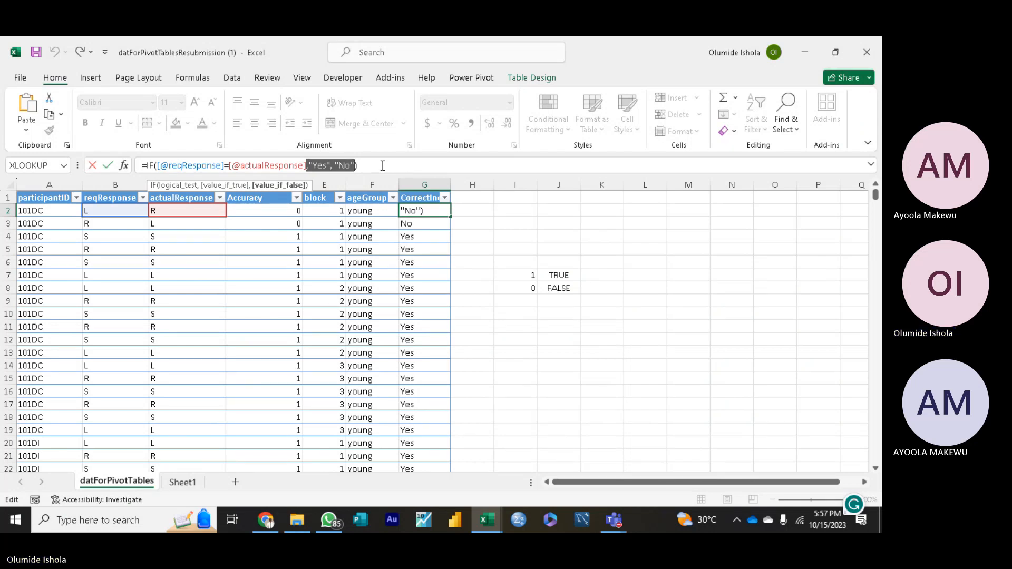
{"action": "left_click", "coordinate": [503, 252]}
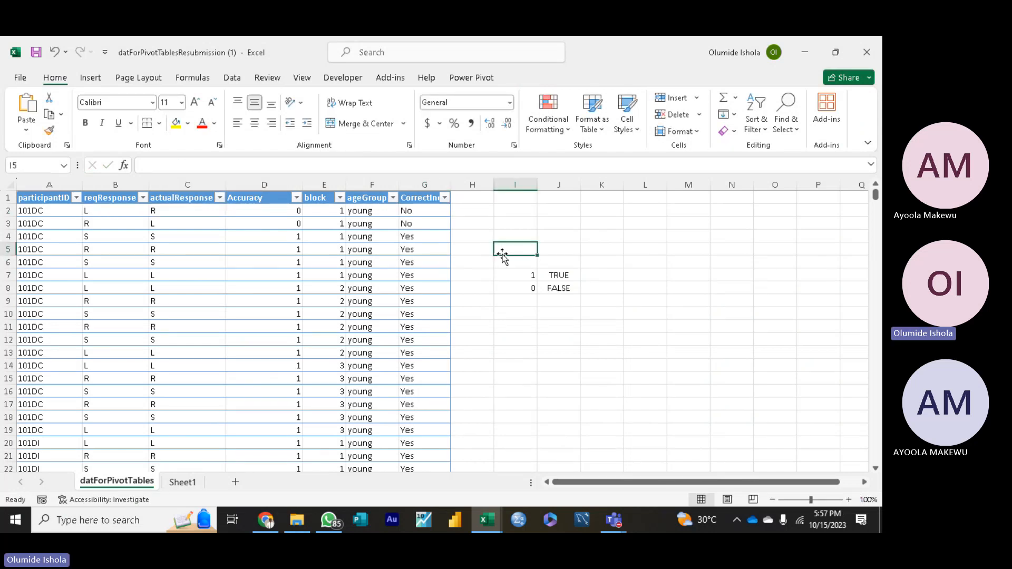
{"action": "left_click", "coordinate": [286, 208]}
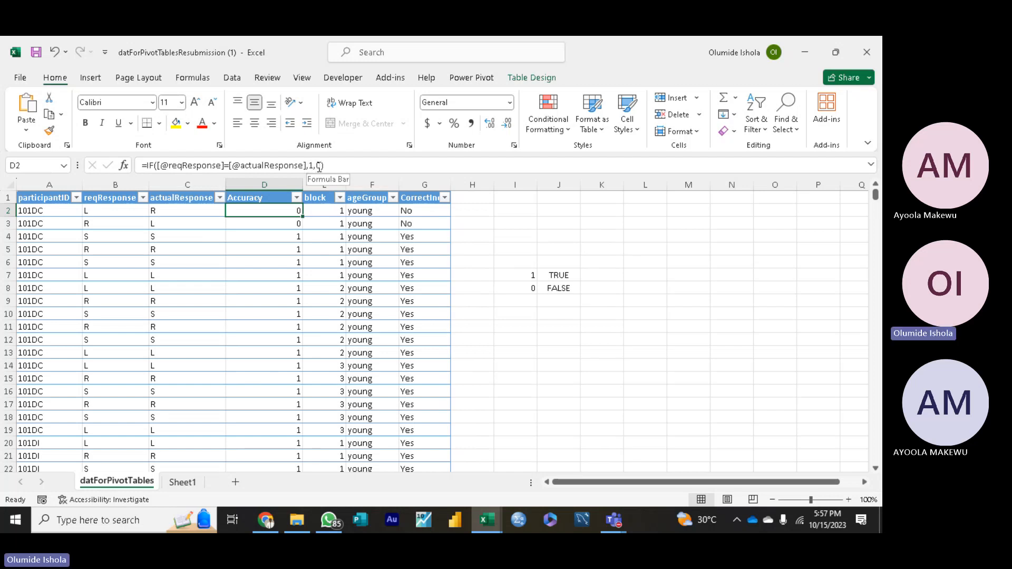
{"action": "left_click", "coordinate": [416, 212]}
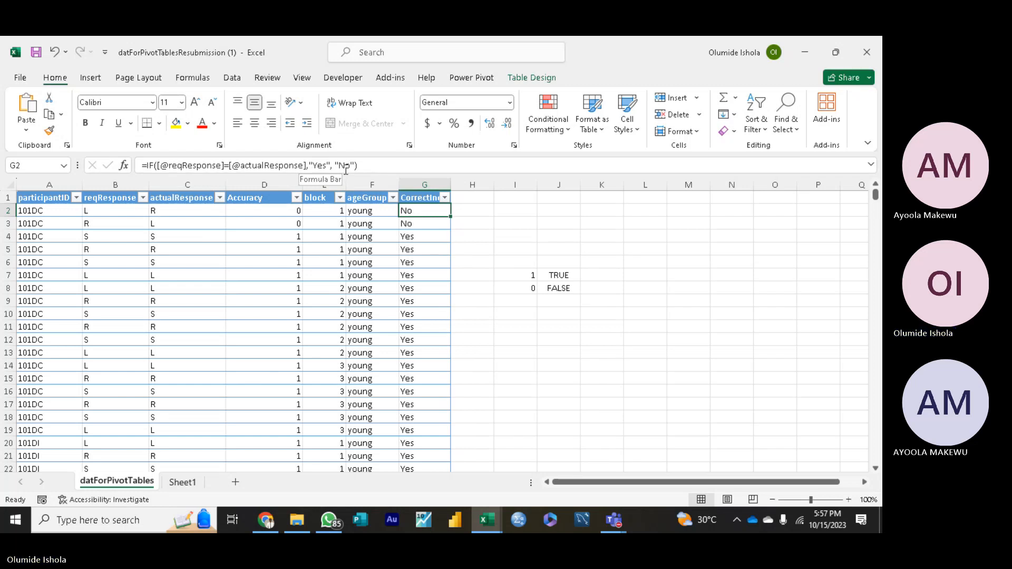
Step: Delete the CorrectInd column from the response table
{"action": "left_click", "coordinate": [274, 211]}
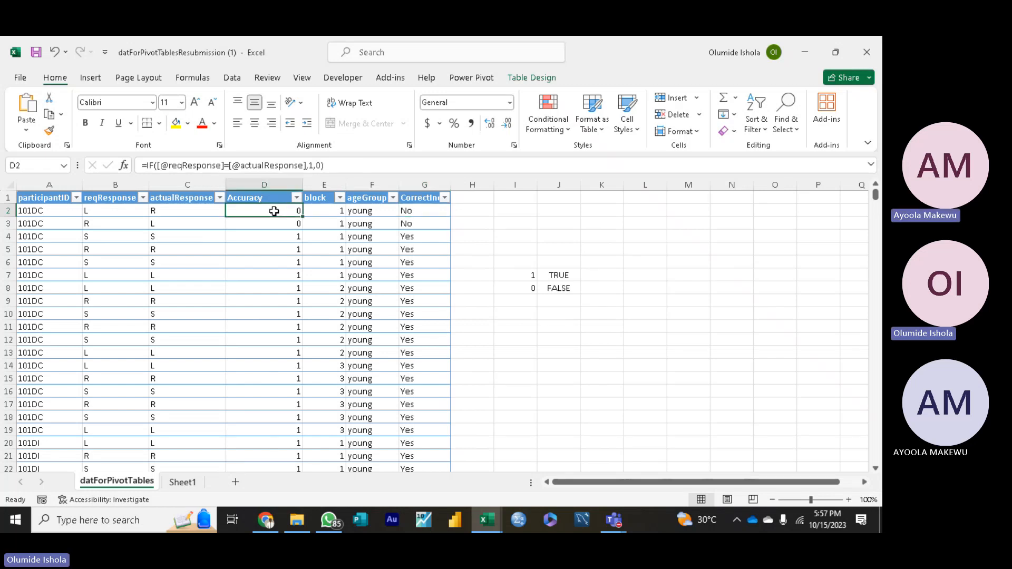
{"action": "left_click", "coordinate": [415, 211]}
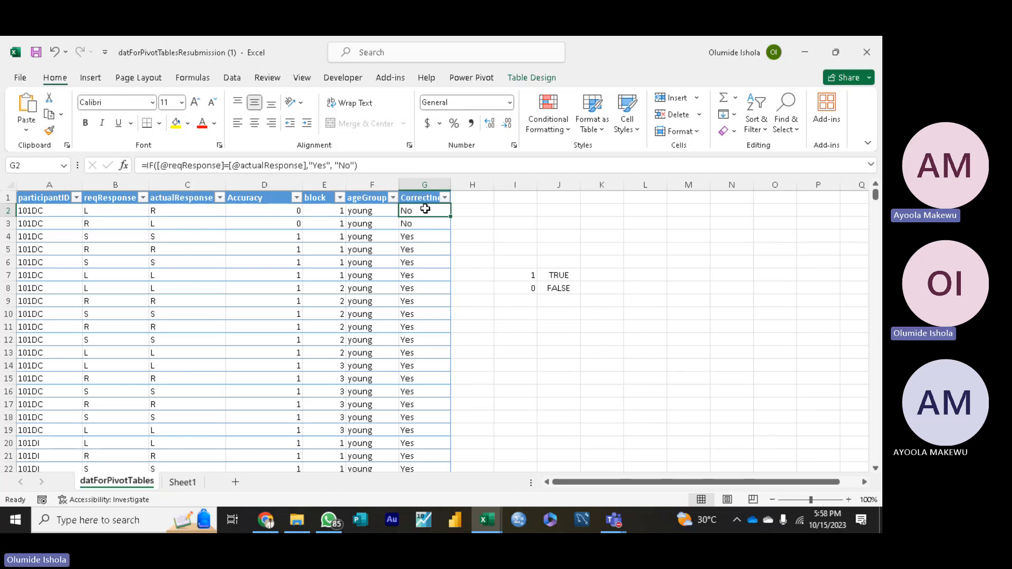
{"action": "left_click", "coordinate": [427, 191]}
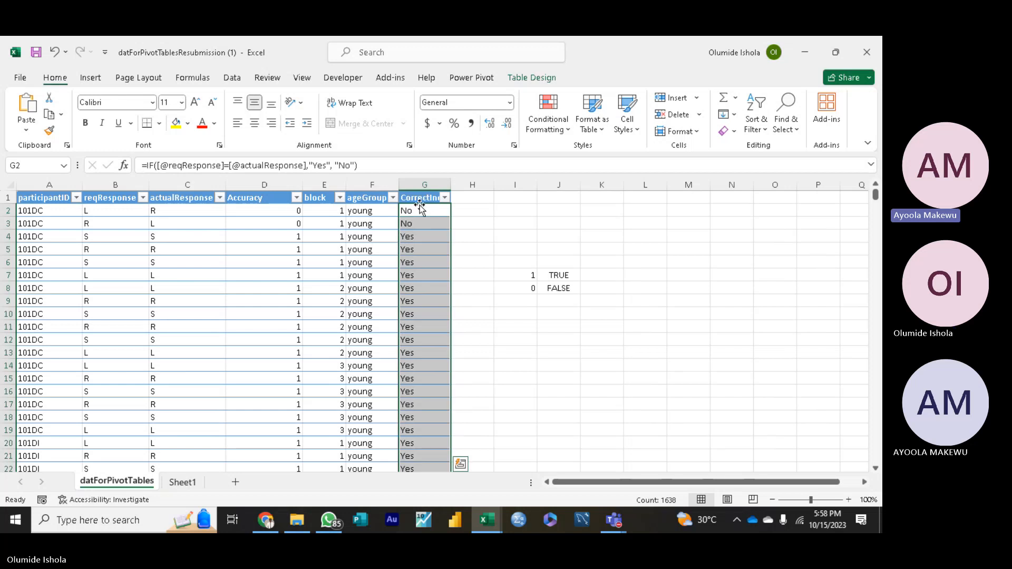
{"action": "right_click", "coordinate": [420, 200]}
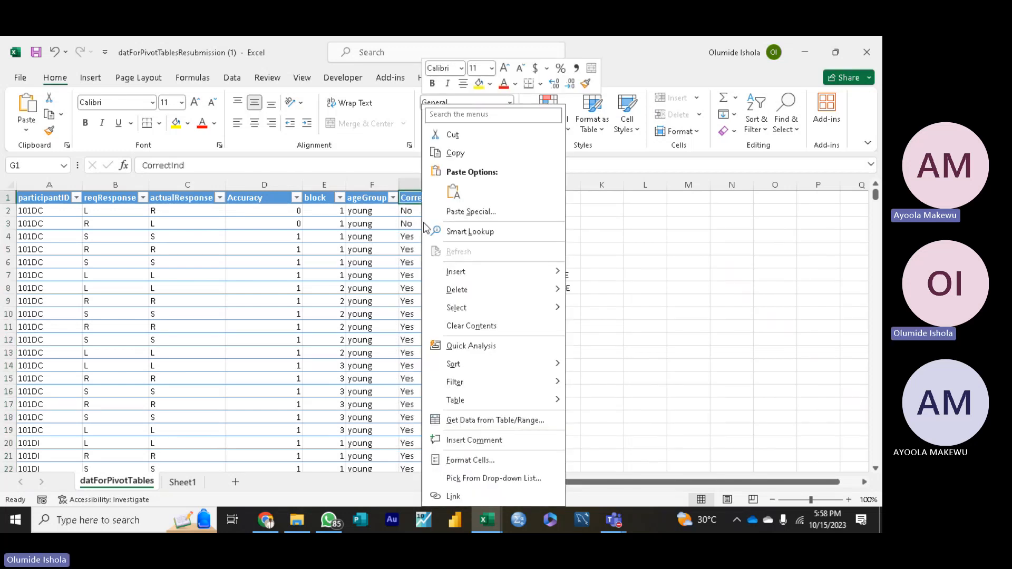
{"action": "left_click", "coordinate": [483, 328]}
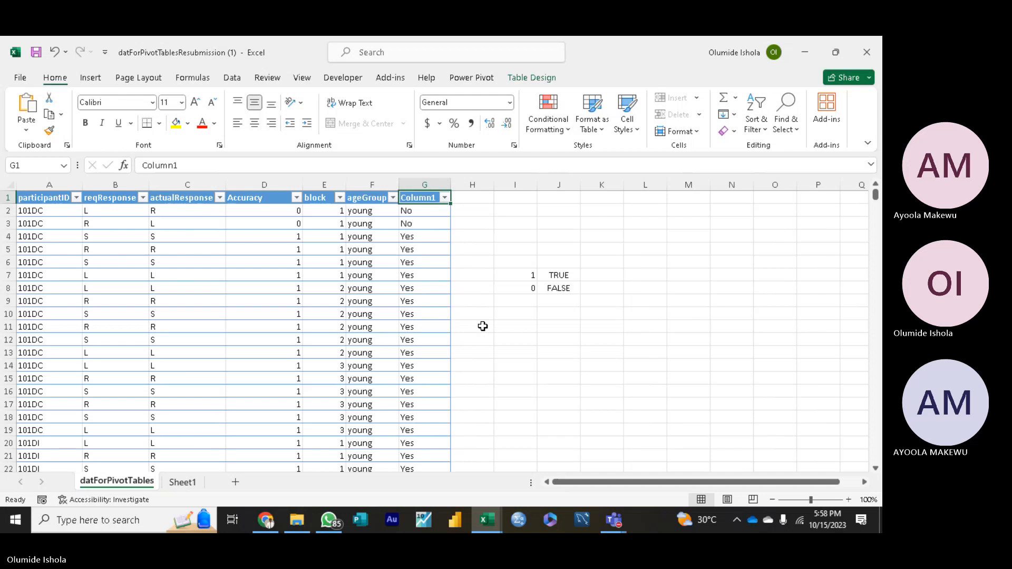
{"action": "left_click_drag", "start_coordinate": [421, 210], "coordinate": [429, 262]}
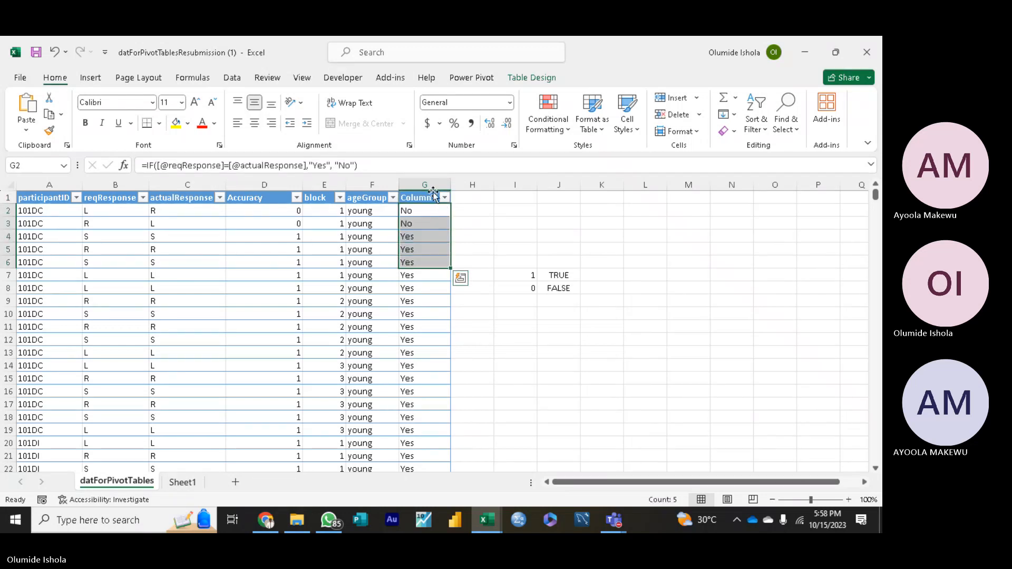
{"action": "right_click", "coordinate": [429, 188]}
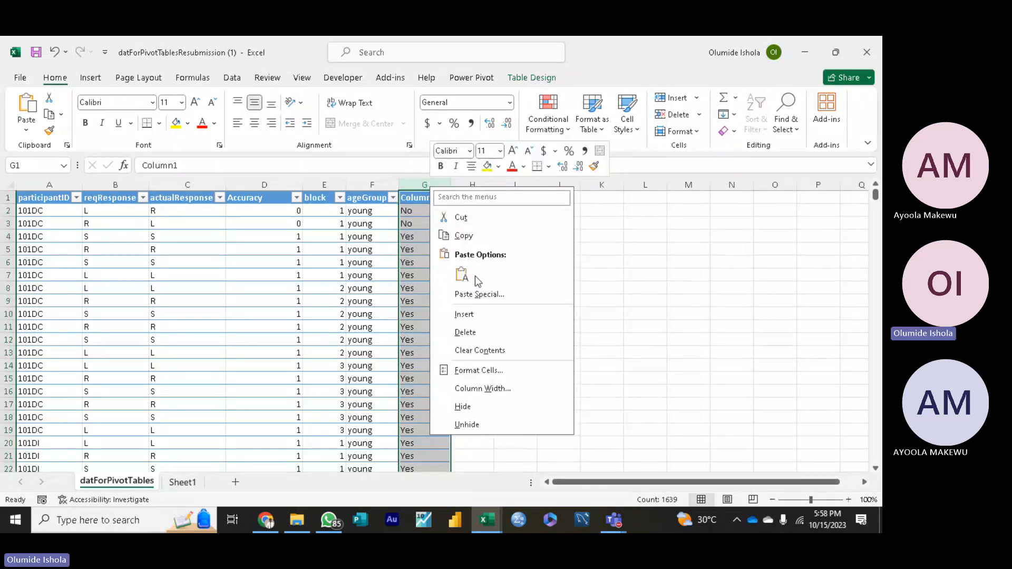
{"action": "left_click", "coordinate": [466, 332]}
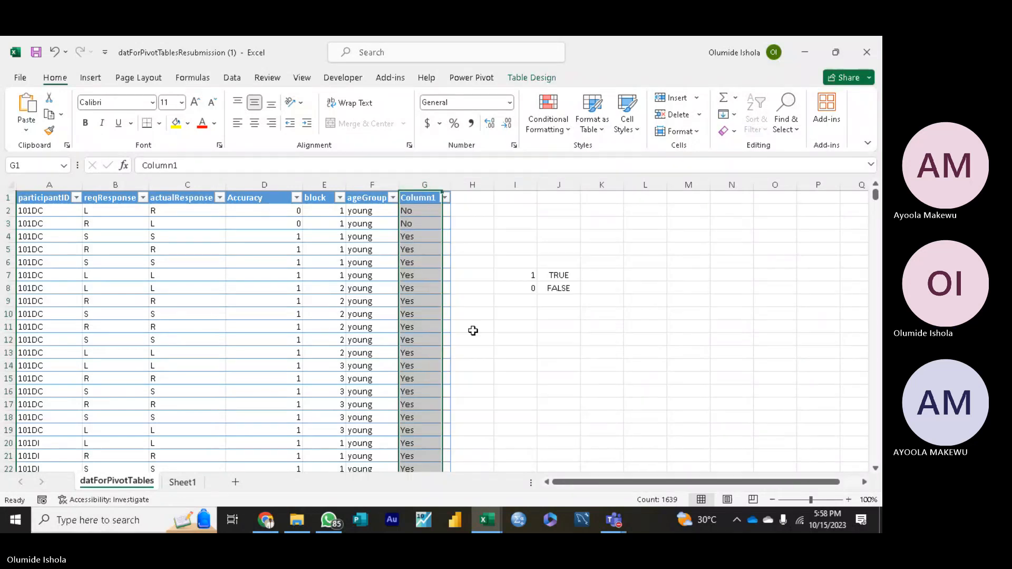
Step: Add a new table column in G with the header CorrectIndv and widen it to fit the header
{"action": "left_click", "coordinate": [420, 200]}
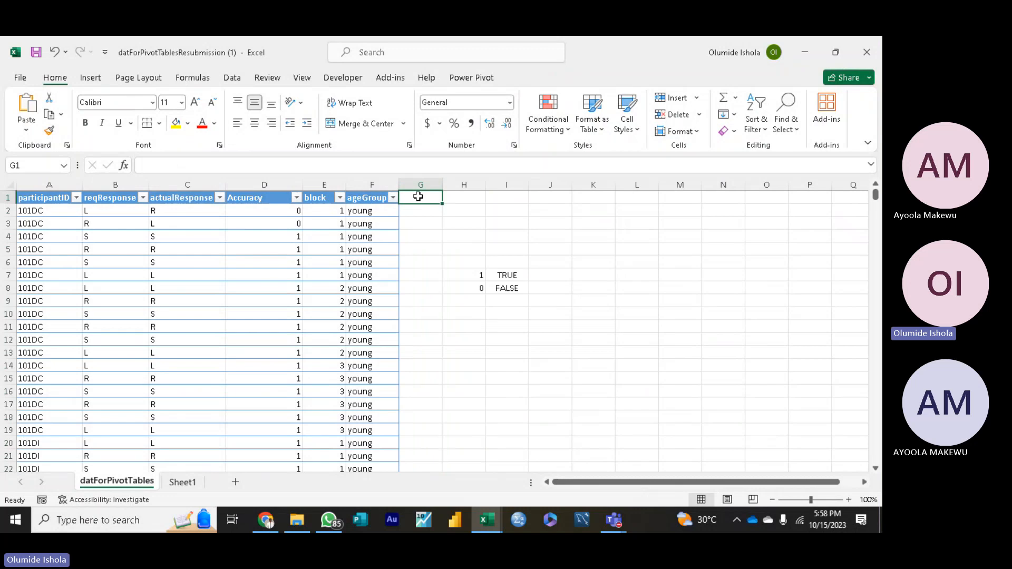
{"action": "type", "text": "Cor"}
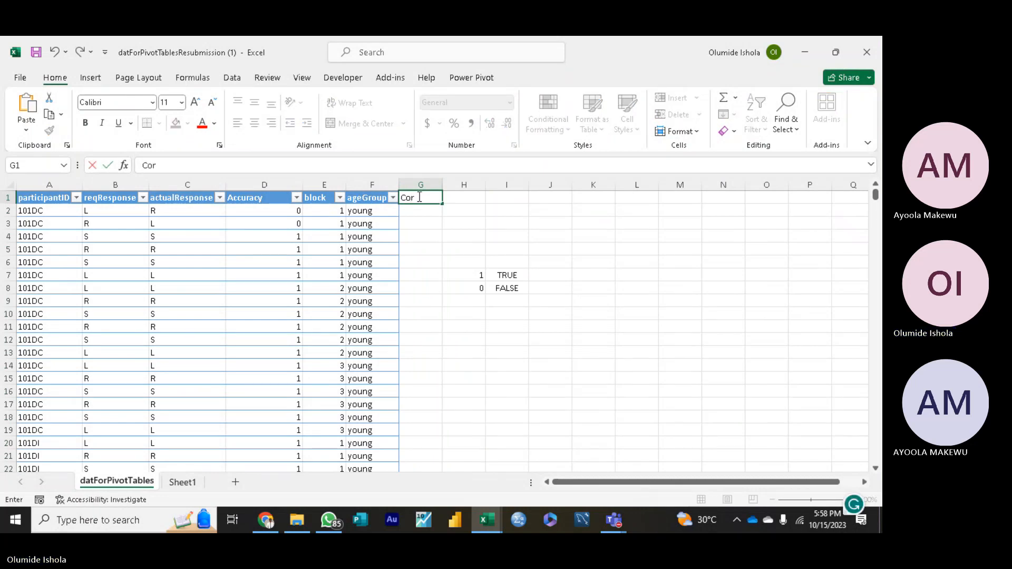
{"action": "type", "text": "rect"}
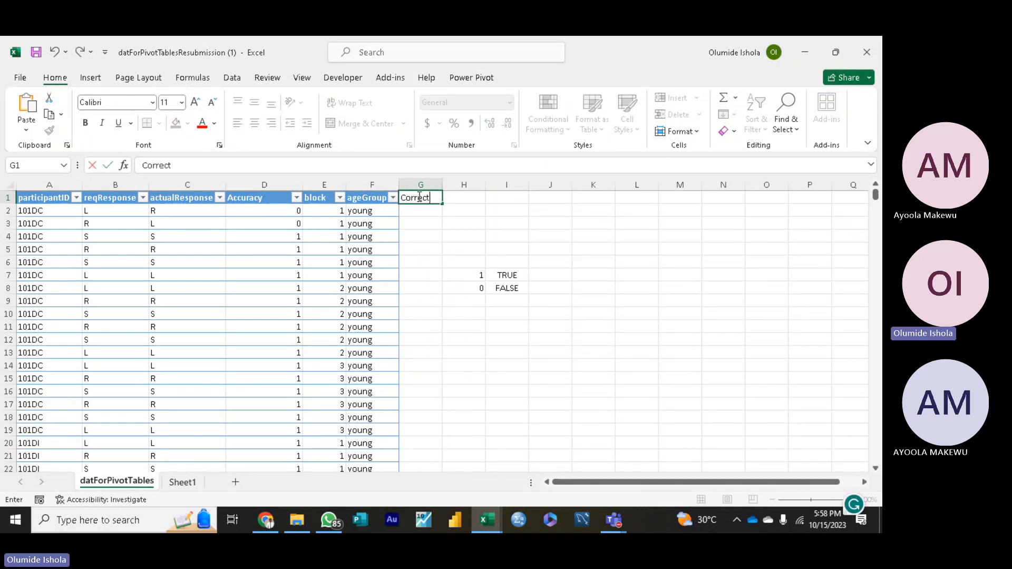
{"action": "type", "text": "l"}
{"action": "type", "text": "ndv"}
{"action": "key", "text": "Return"}
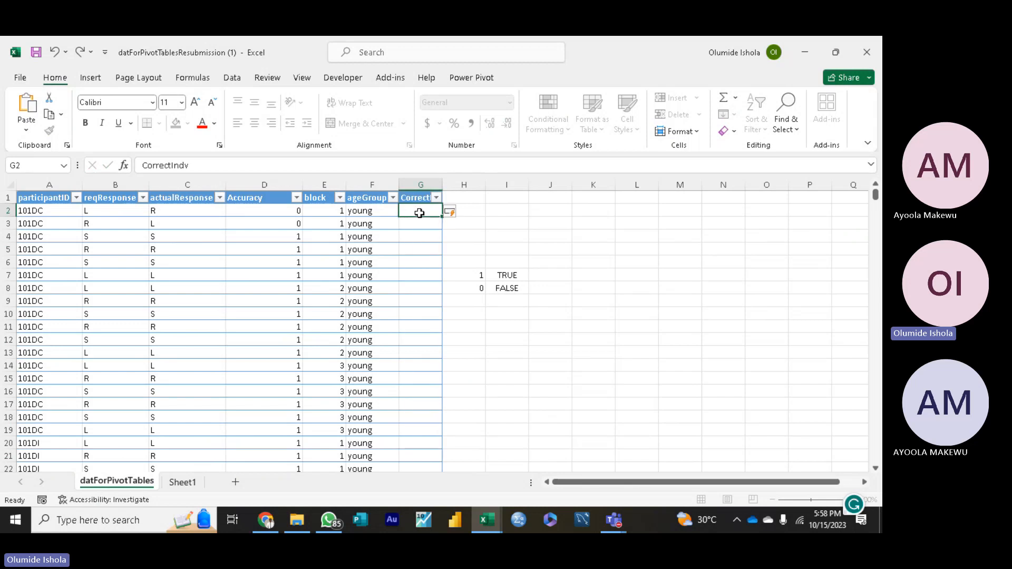
{"action": "left_click_drag", "start_coordinate": [442, 185], "coordinate": [459, 183]}
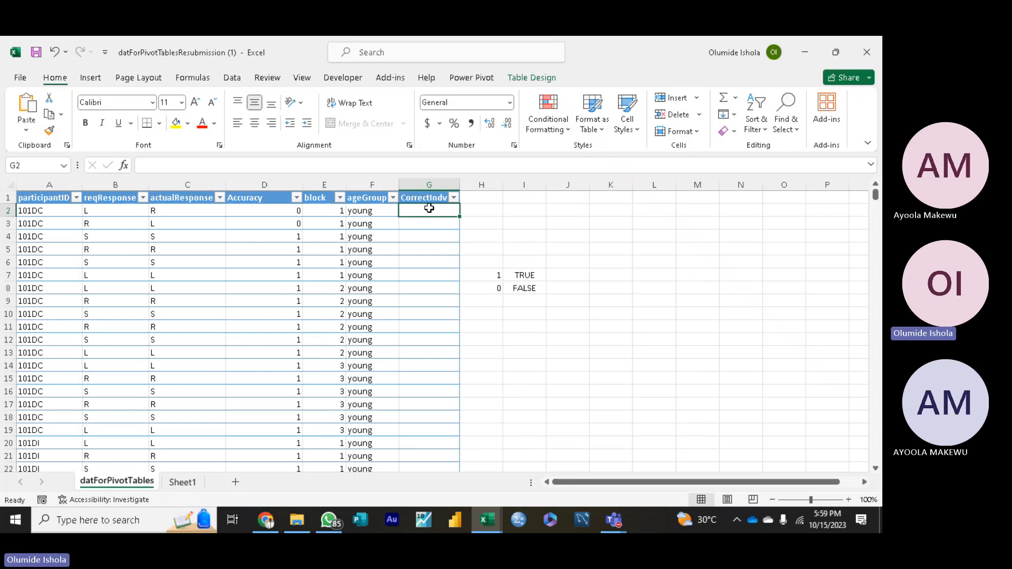
{"action": "type", "text": "="}
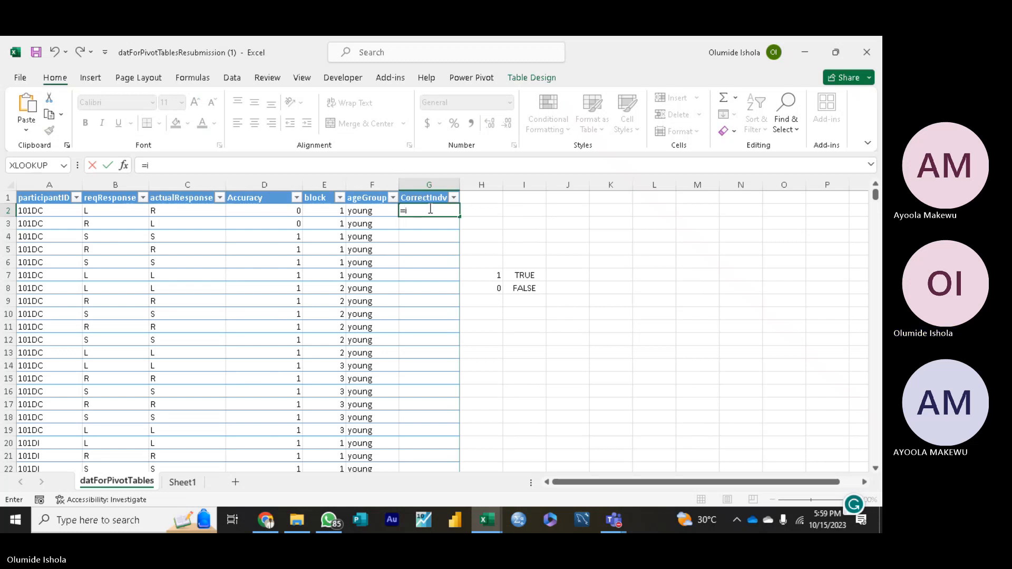
{"action": "type", "text": "if"}
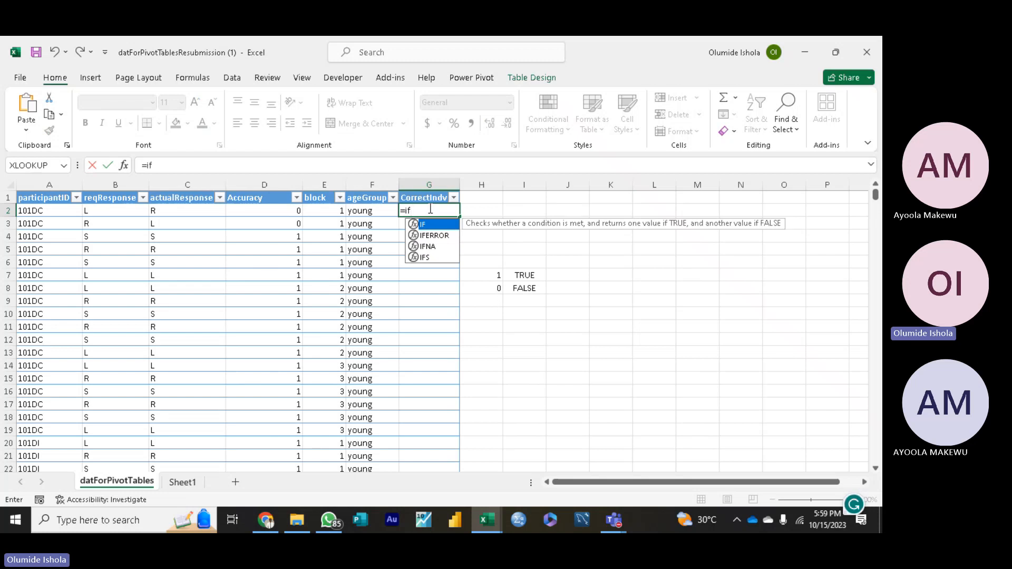
{"action": "key", "text": "Tab"}
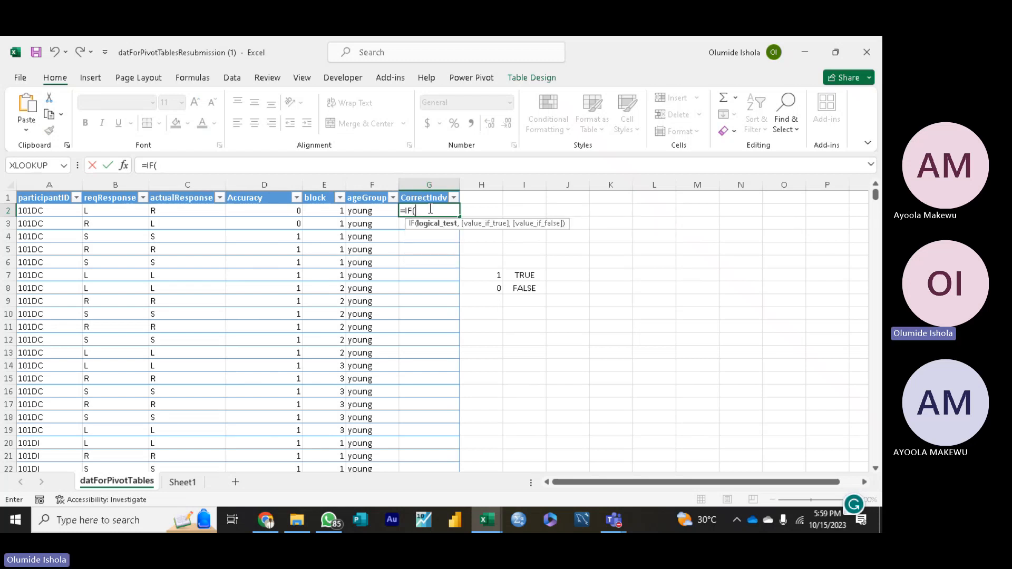
{"action": "left_click", "coordinate": [430, 210]}
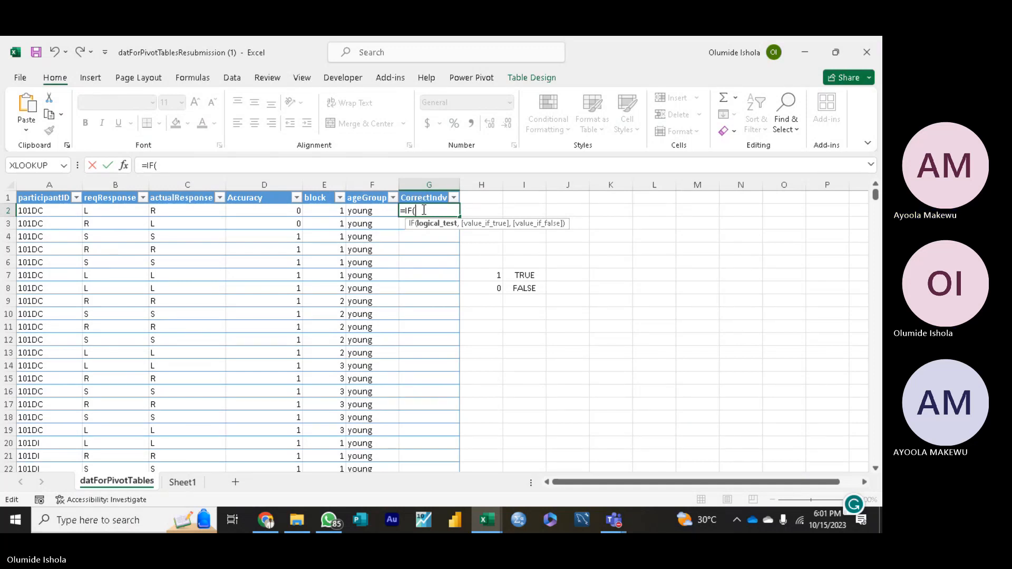
{"action": "key", "text": "BackSpace"}
{"action": "key", "text": "BackSpace"}
{"action": "key", "text": "BackSpace"}
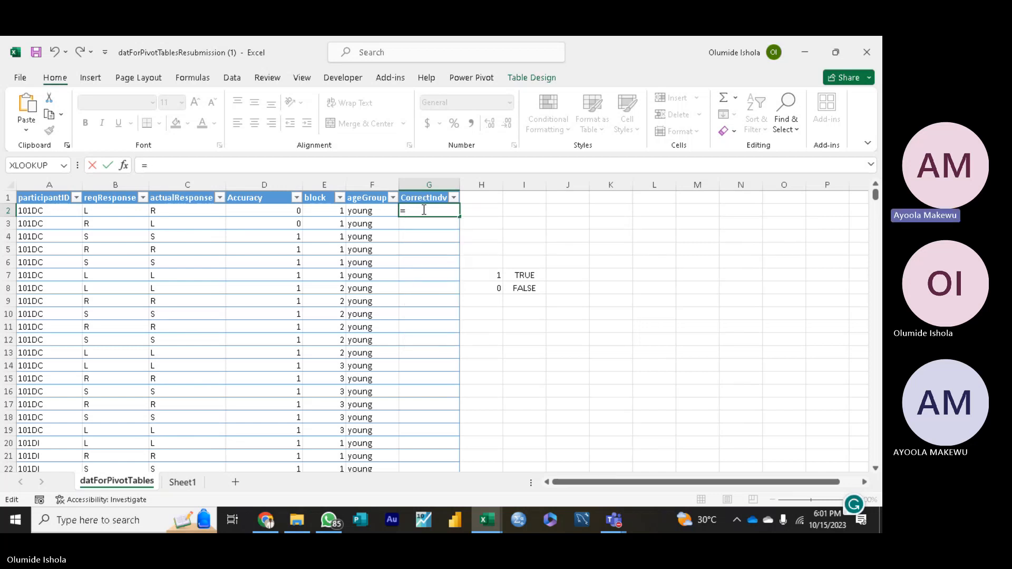
{"action": "type", "text": "if"}
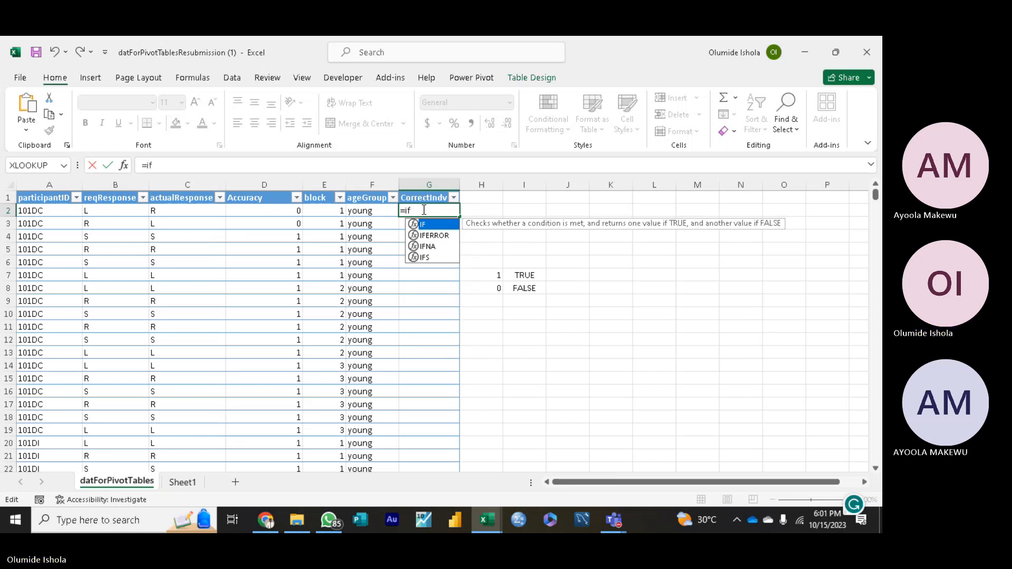
{"action": "key", "text": "Tab"}
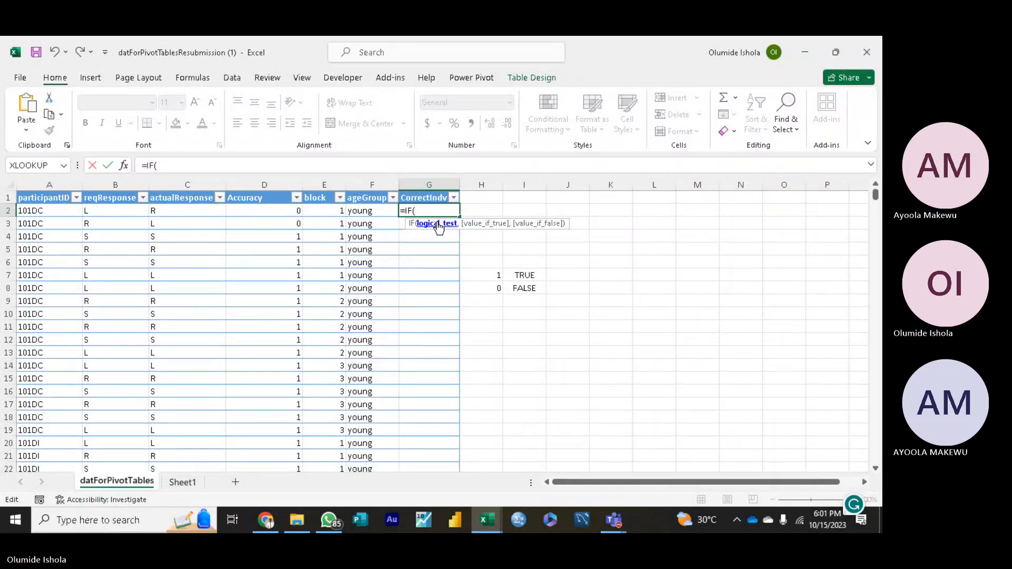
{"action": "left_click", "coordinate": [105, 212]}
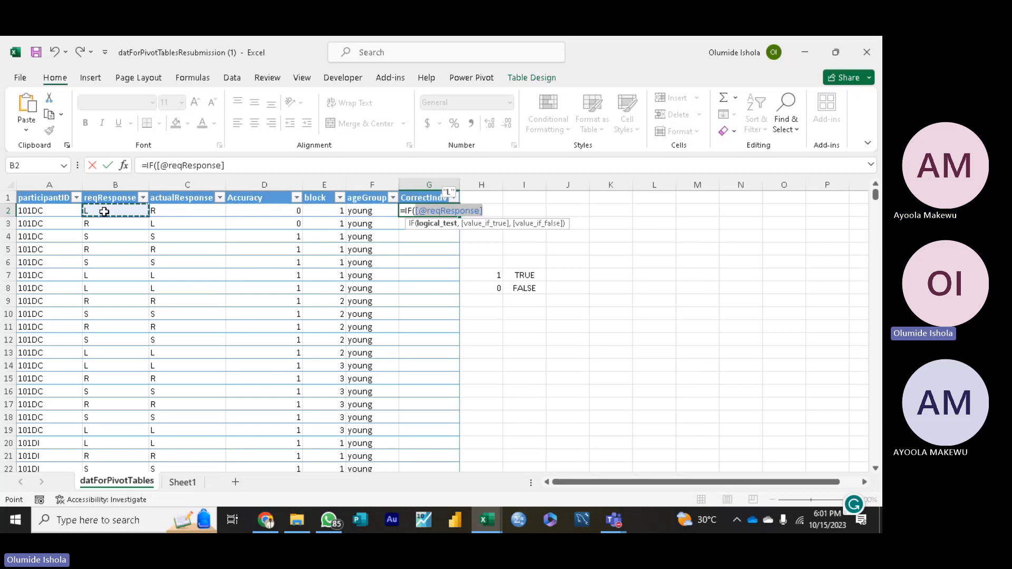
{"action": "type", "text": "="}
{"action": "left_click", "coordinate": [161, 210]}
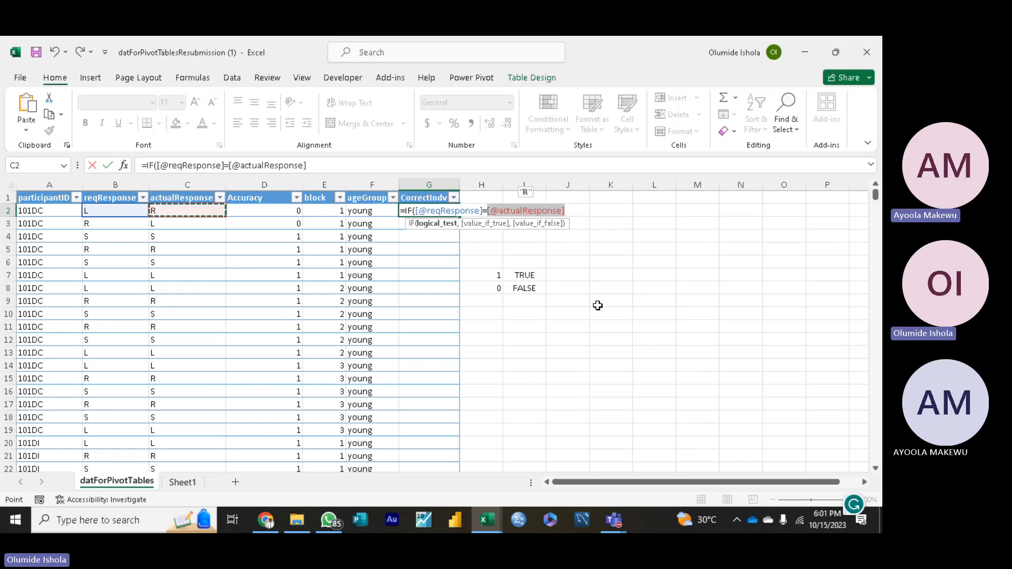
{"action": "type", "text": ",,"}
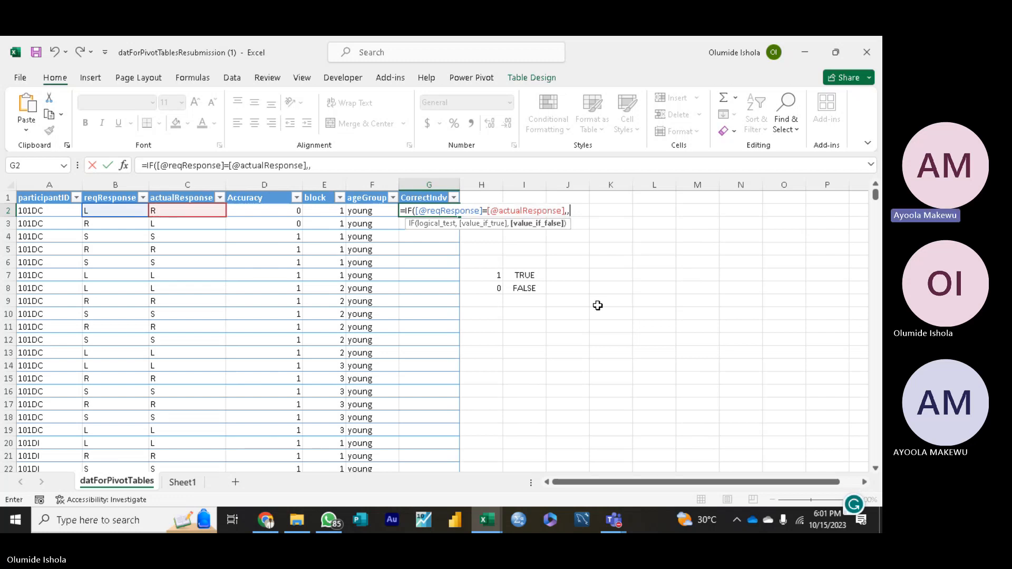
{"action": "key", "text": "BackSpace"}
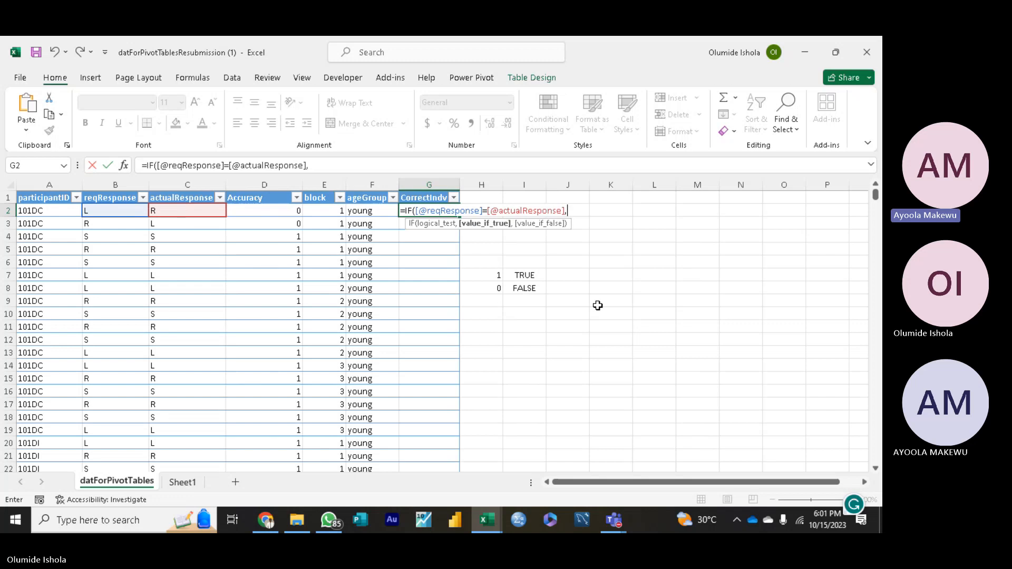
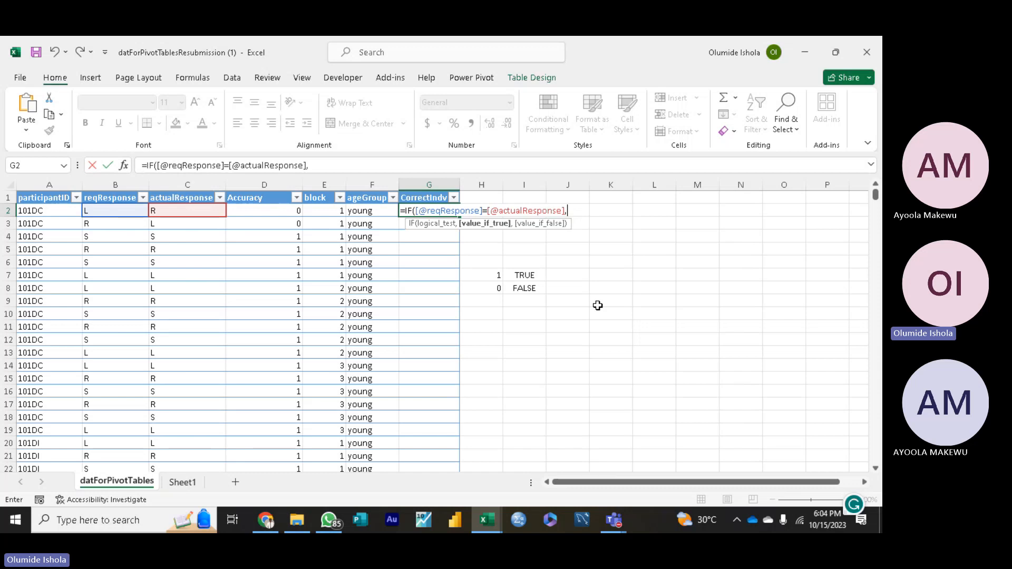
Step: Complete the G2 IF formula with "Yes" as the value if true and "No" as the value if false
{"action": "type", "text": "\"Yes\""}
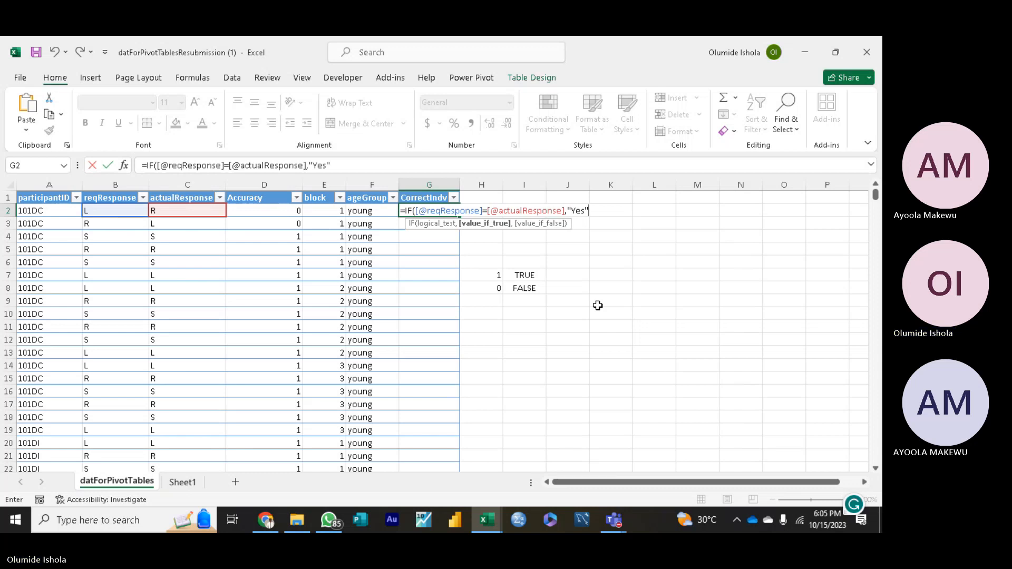
{"action": "type", "text": ","}
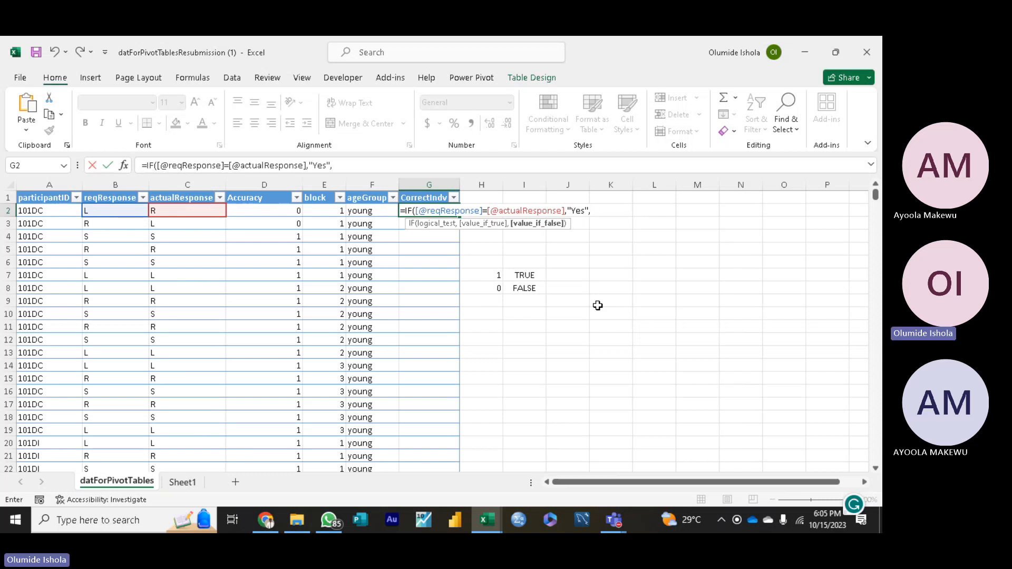
{"action": "type", "text": "\"N"}
{"action": "type", "text": "o"}
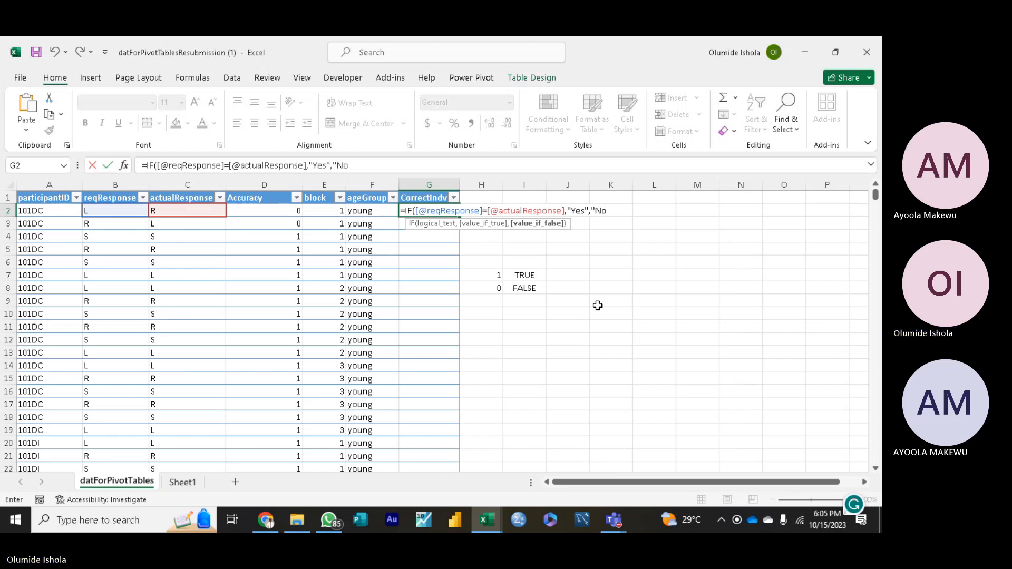
{"action": "type", "text": "\""}
{"action": "type", "text": ")"}
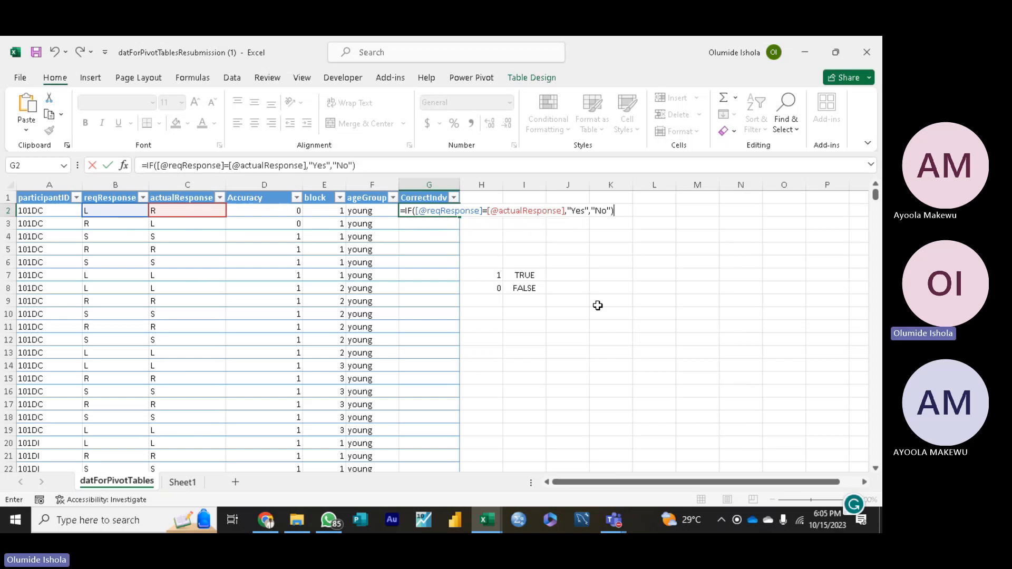
{"action": "key", "text": "Return"}
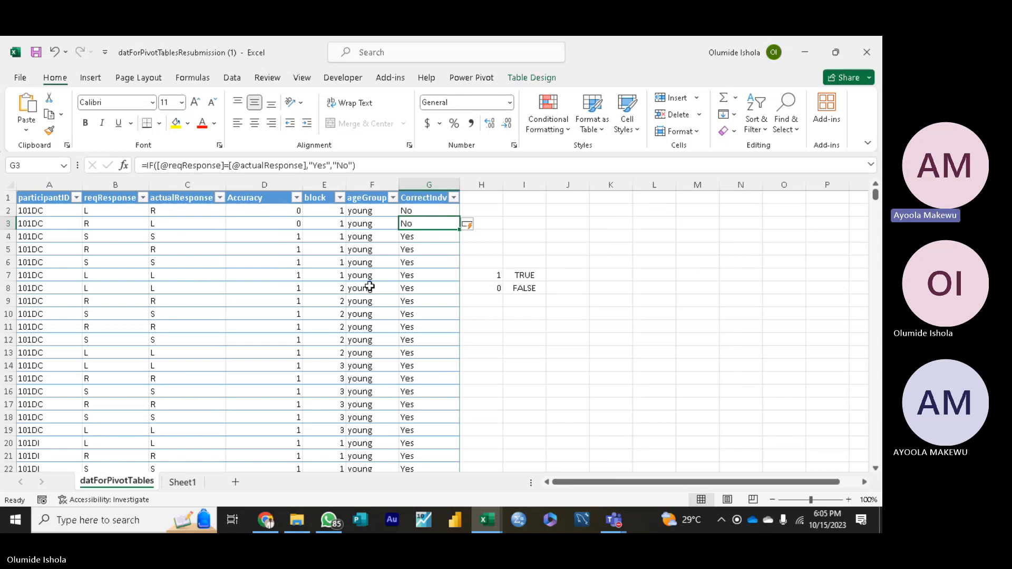
{"action": "left_click", "coordinate": [358, 166]}
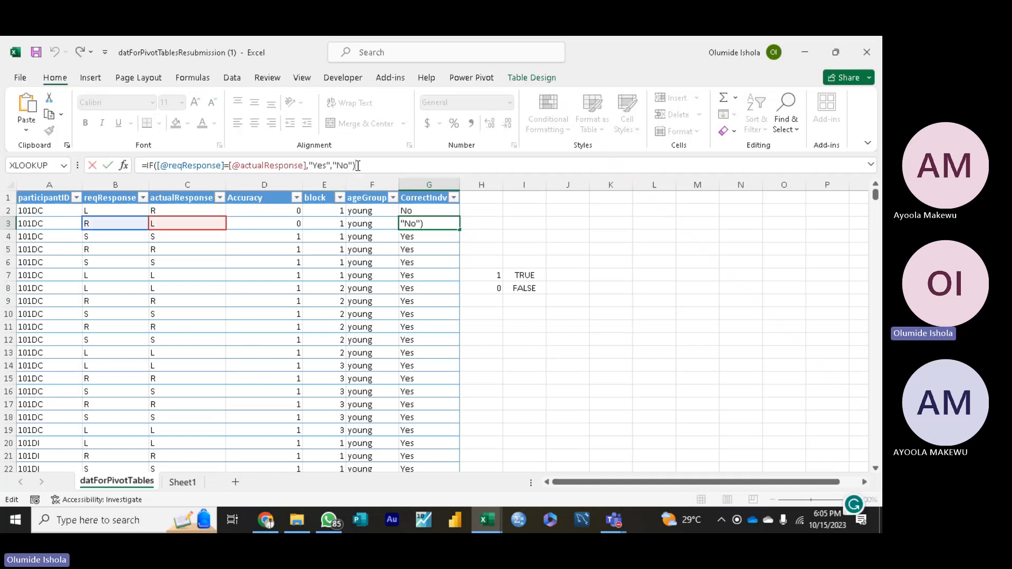
{"action": "left_click_drag", "start_coordinate": [358, 166], "coordinate": [148, 157]}
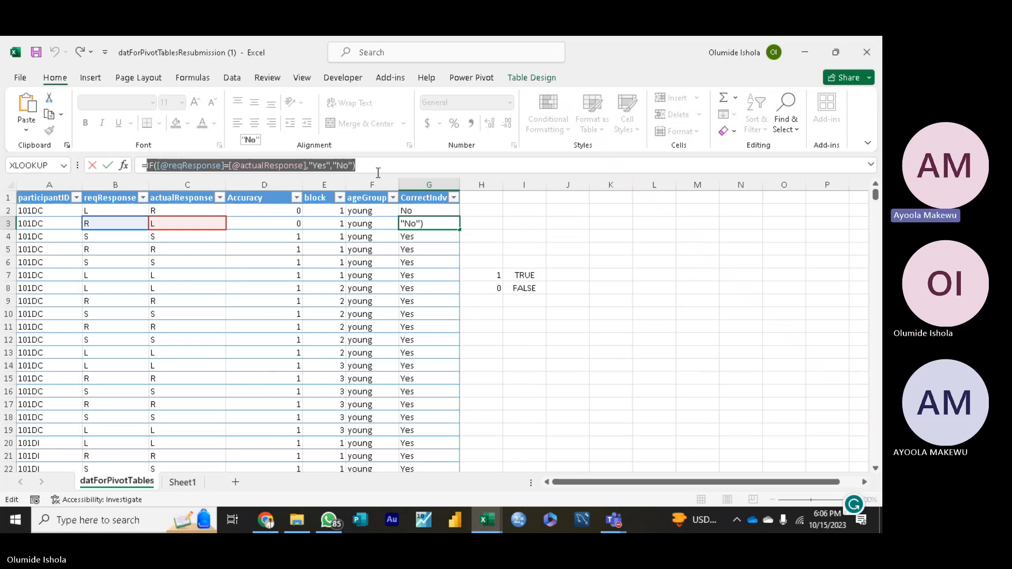
{"action": "left_click", "coordinate": [528, 225]}
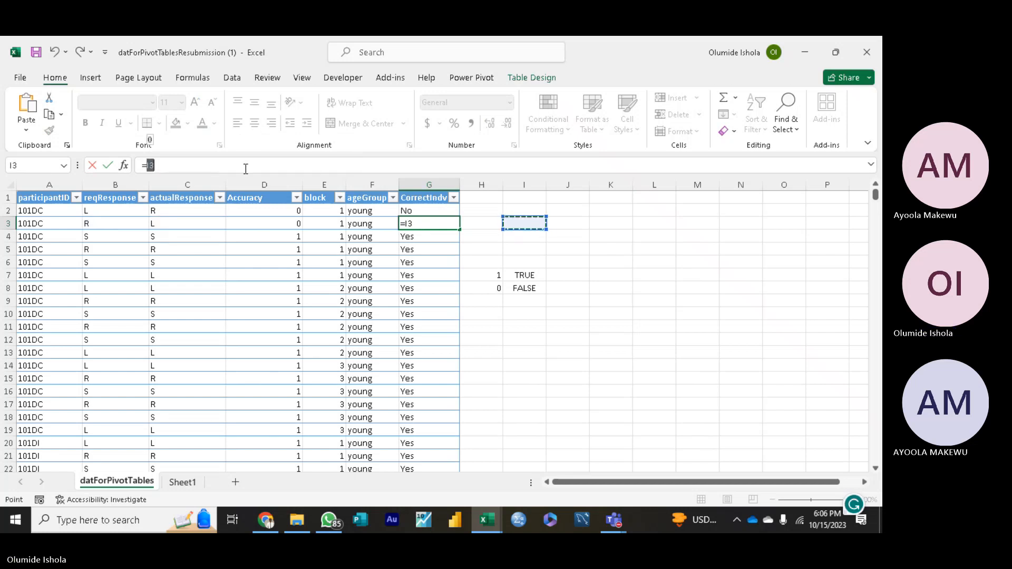
{"action": "key", "text": "BackSpace"}
{"action": "key", "text": "BackSpace"}
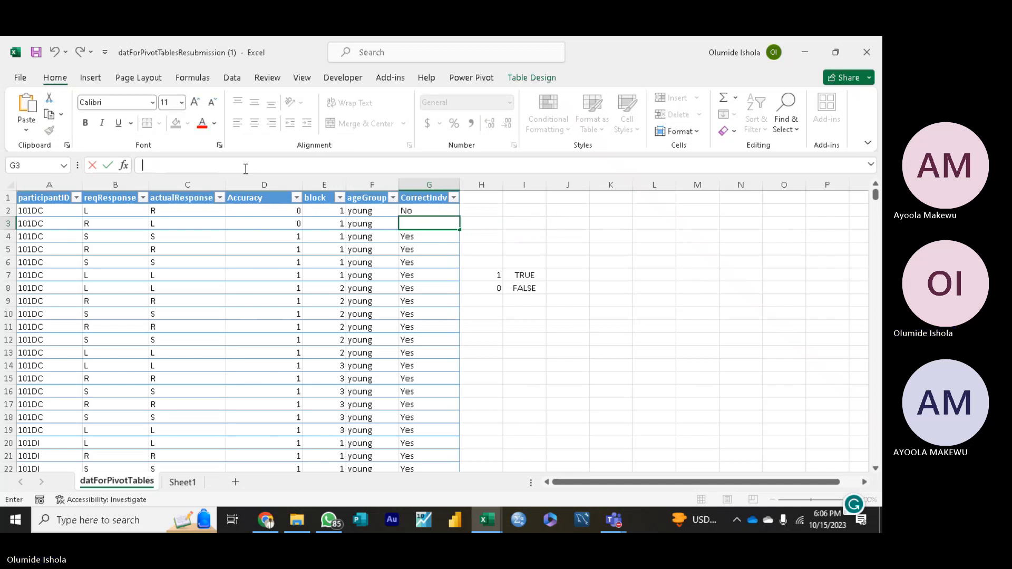
{"action": "left_click", "coordinate": [522, 245]}
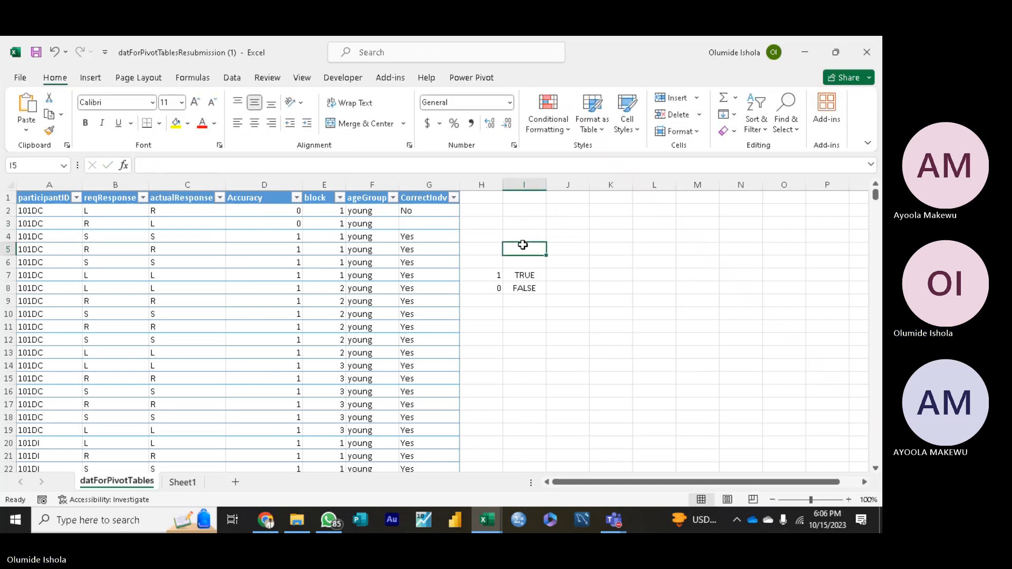
Step: Fill the CorrectIndv formula from G2 down into the empty cell G3
{"action": "left_click", "coordinate": [435, 211]}
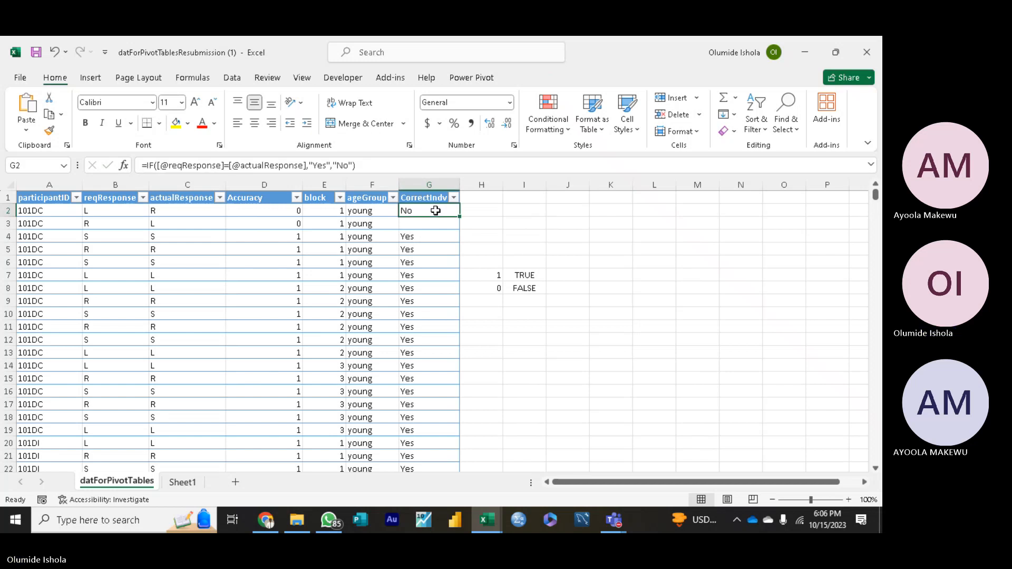
{"action": "left_click_drag", "start_coordinate": [459, 216], "coordinate": [459, 228]}
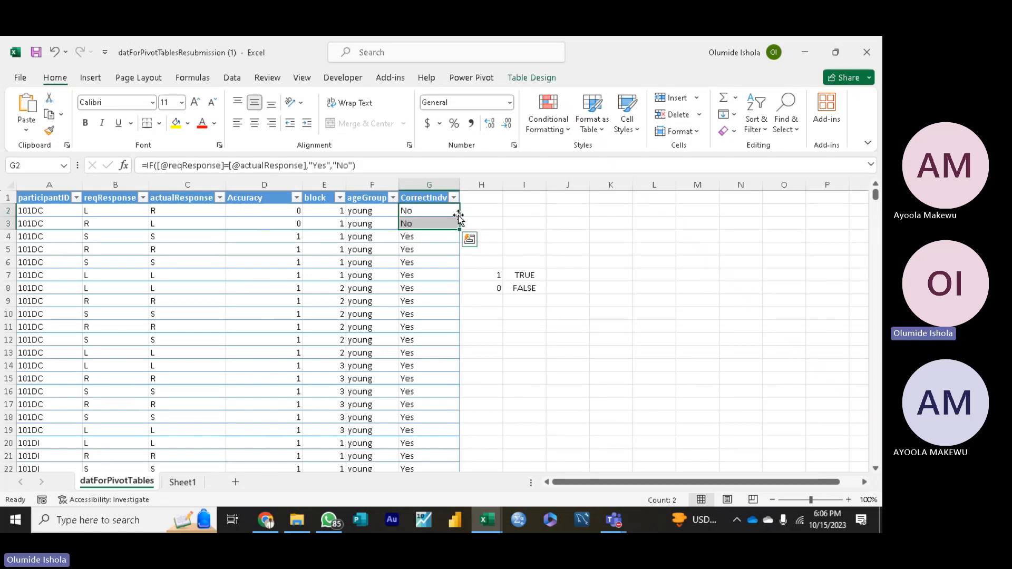
{"action": "left_click", "coordinate": [548, 248]}
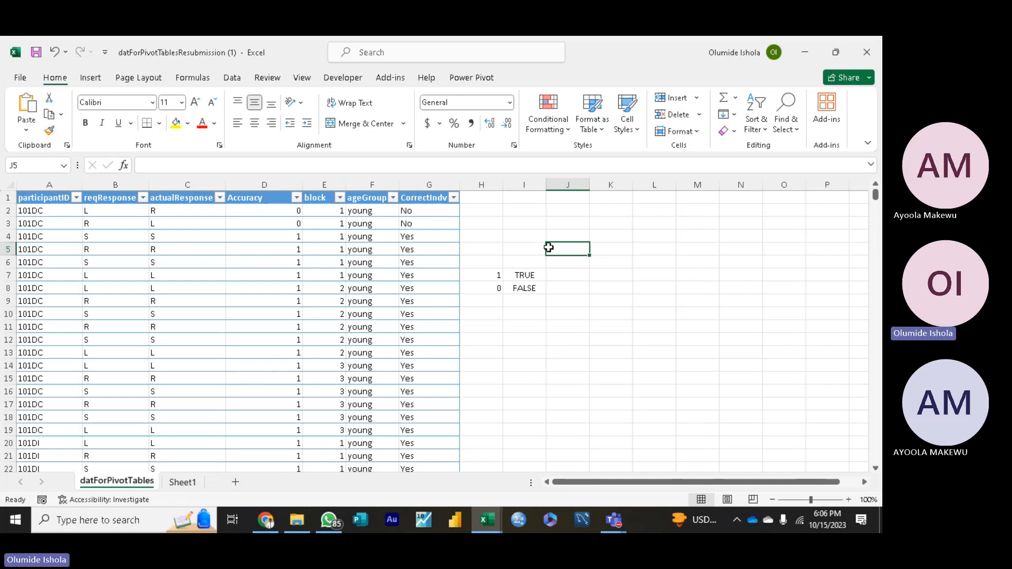
Step: Clear the helper values 1, 0, TRUE and FALSE from cells H7:I8 beside the table
{"action": "left_click", "coordinate": [494, 276]}
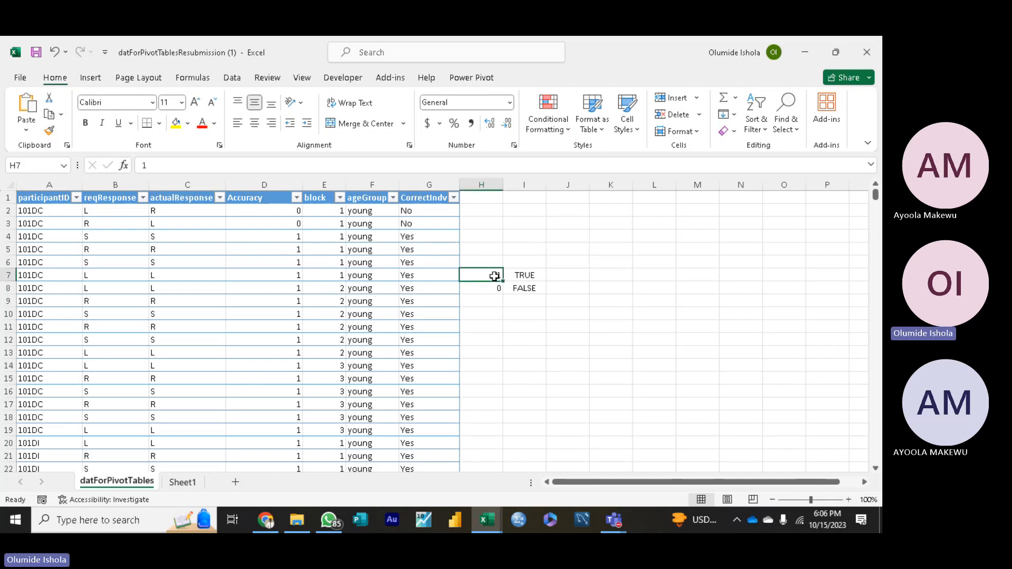
{"action": "double_click", "coordinate": [494, 276]}
{"action": "key", "text": "BackSpace"}
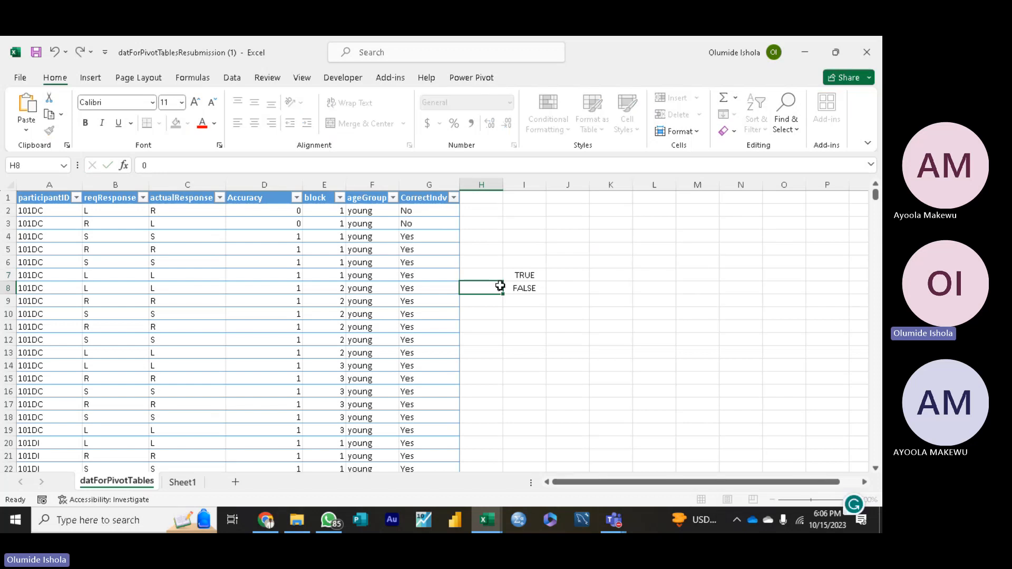
{"action": "key", "text": "Return"}
{"action": "key", "text": "BackSpace"}
{"action": "left_click", "coordinate": [531, 273]}
{"action": "key", "text": "BackSpace"}
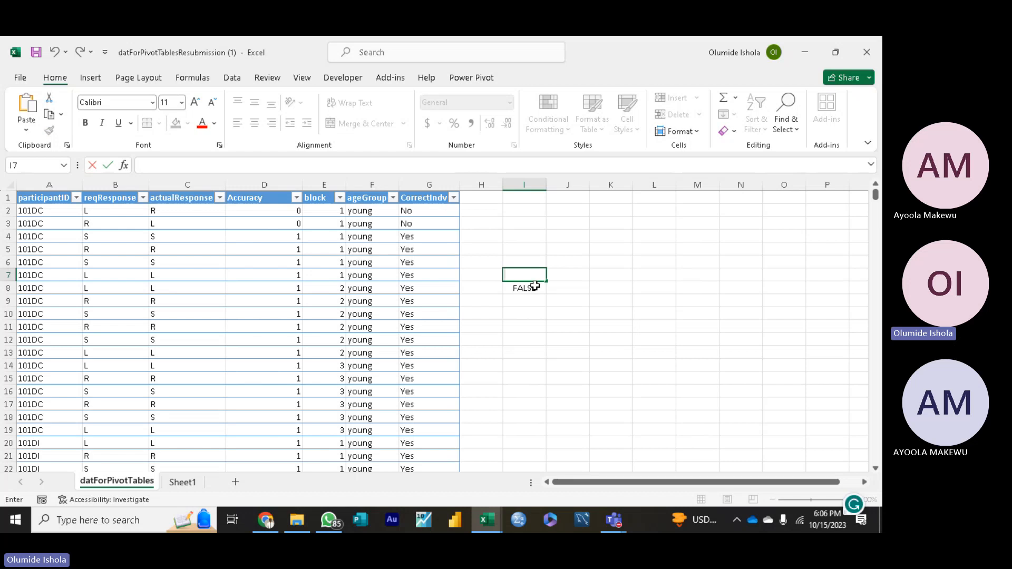
{"action": "left_click", "coordinate": [536, 289]}
{"action": "key", "text": "BackSpace"}
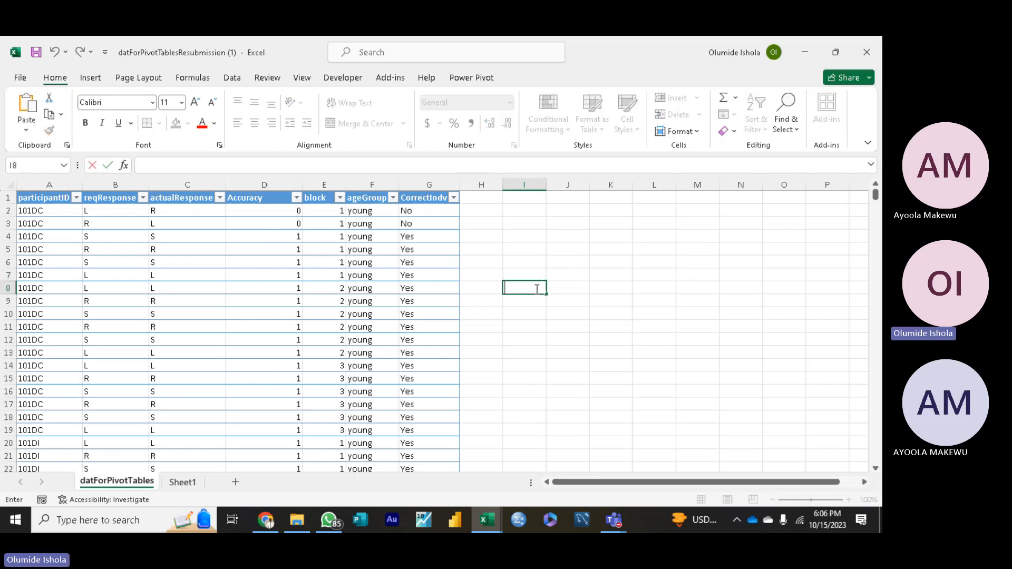
Step: Insert a PivotTable based on Table1 in a new worksheet
{"action": "left_click", "coordinate": [344, 241]}
{"action": "left_click", "coordinate": [200, 235]}
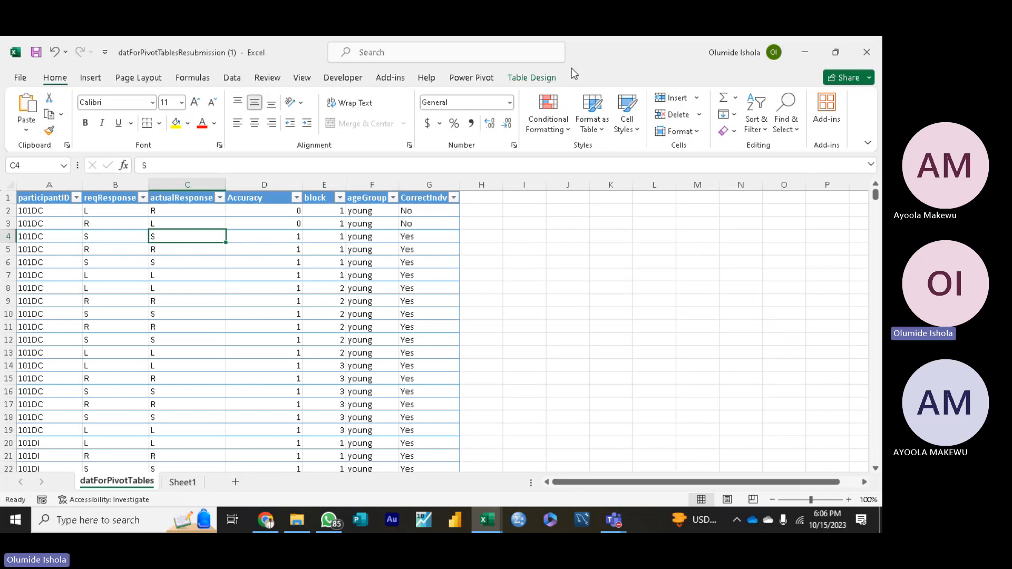
{"action": "left_click", "coordinate": [91, 78]}
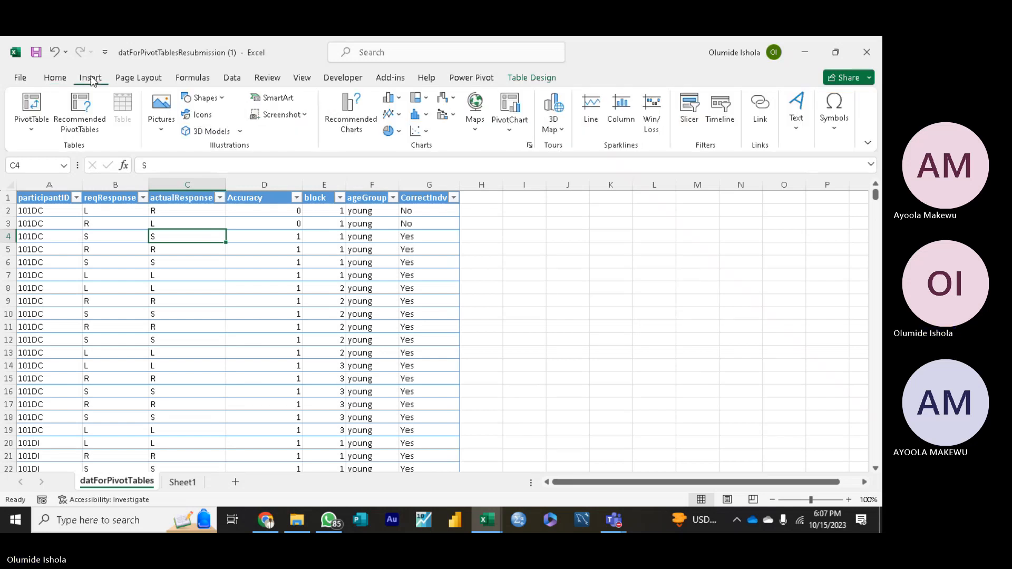
{"action": "left_click", "coordinate": [30, 111]}
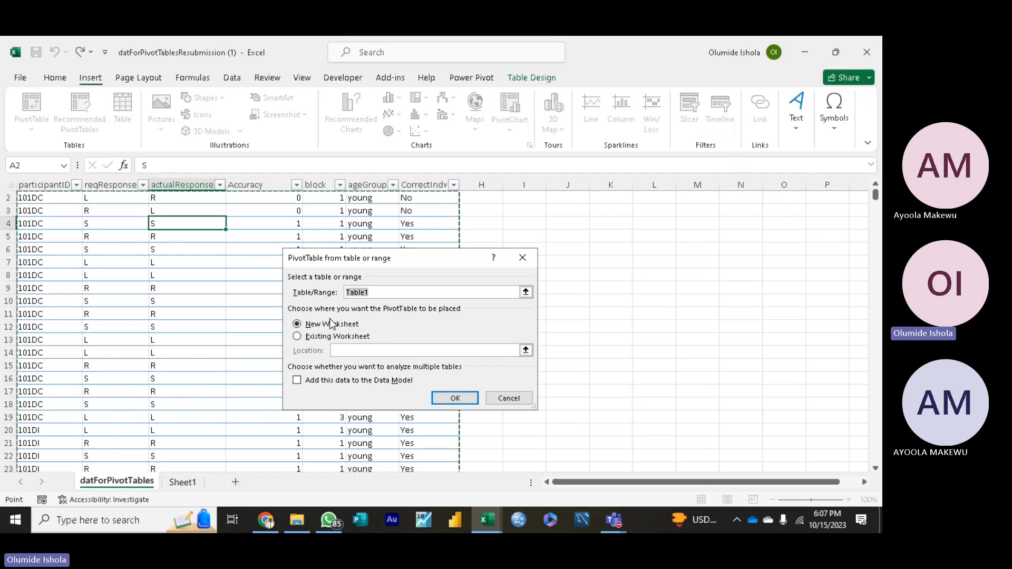
{"action": "left_click", "coordinate": [456, 398]}
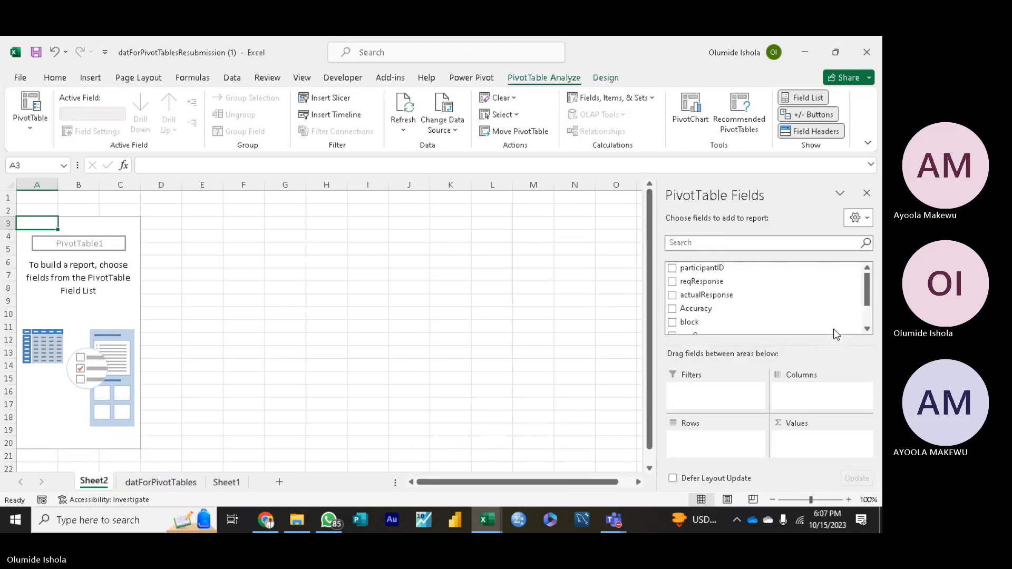
Step: Lay out the PivotTable with ageGroup in the rows, block in the columns and Sum of Accuracy as the values
{"action": "left_click_drag", "start_coordinate": [765, 338], "coordinate": [498, 56]}
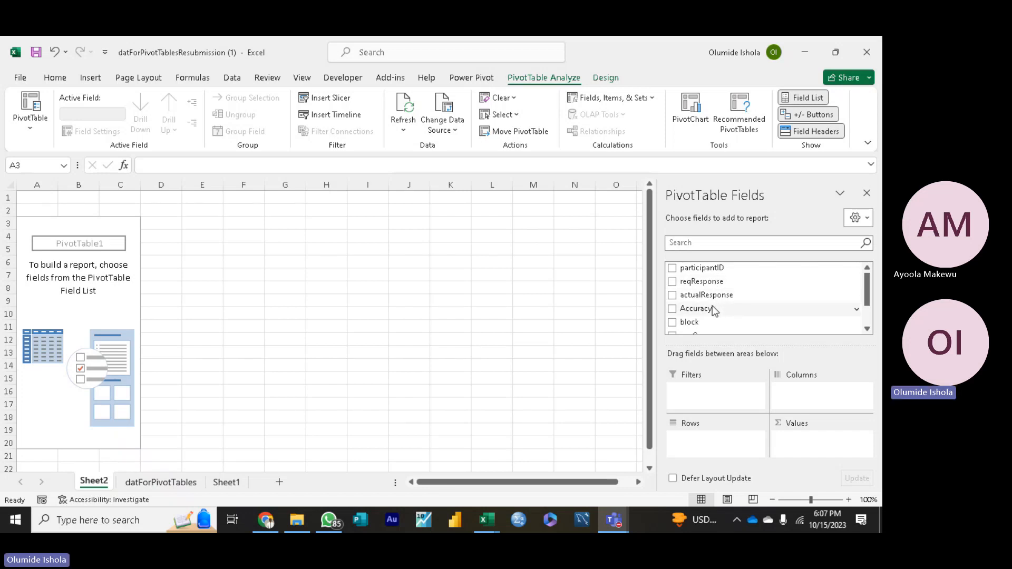
{"action": "left_click", "coordinate": [699, 285]}
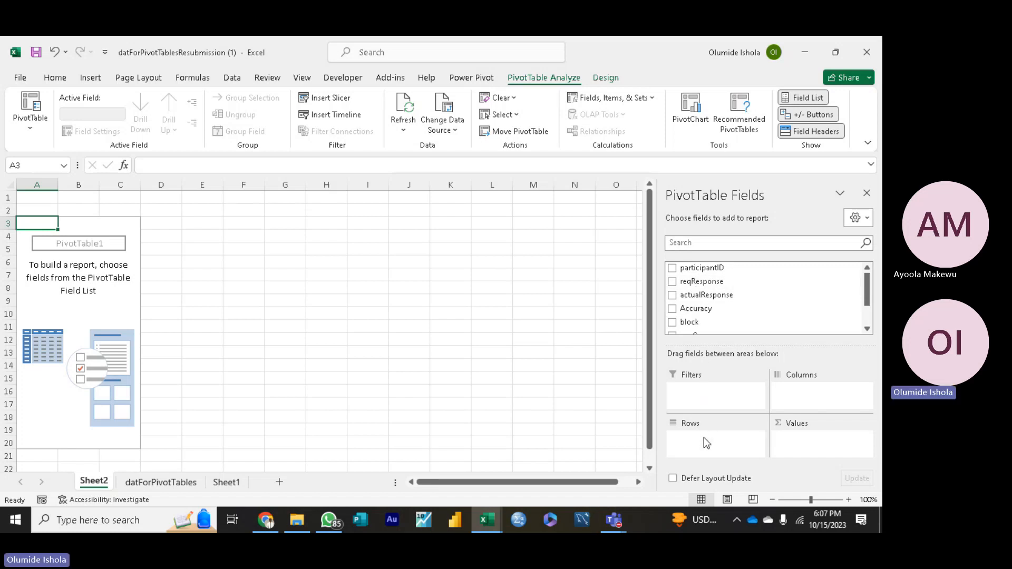
{"action": "left_click", "coordinate": [707, 244]}
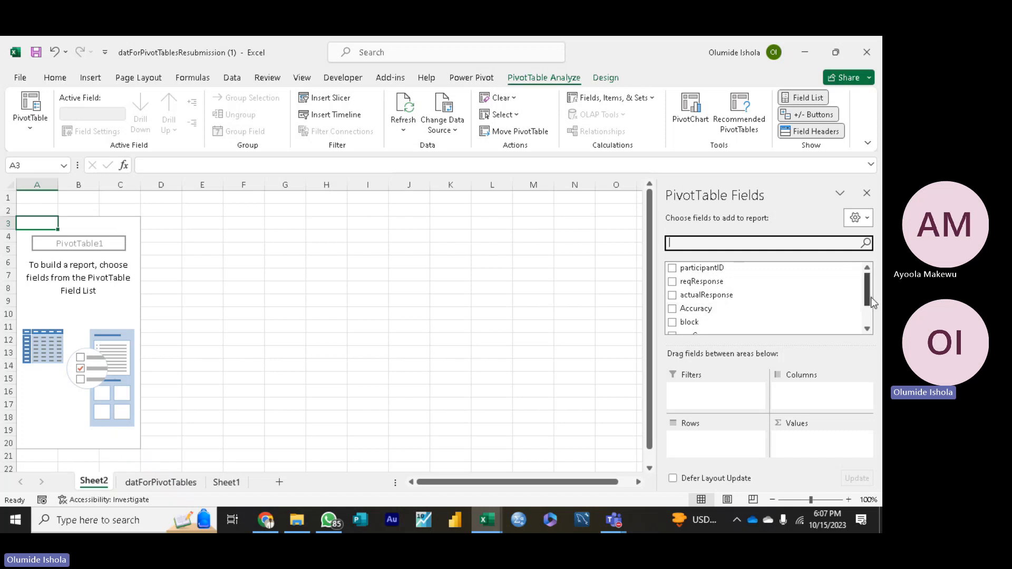
{"action": "mouse_move", "coordinate": [871, 301]}
{"action": "left_mouse_down"}
{"action": "mouse_move", "coordinate": [871, 320]}
{"action": "mouse_move", "coordinate": [876, 308]}
{"action": "left_mouse_up"}
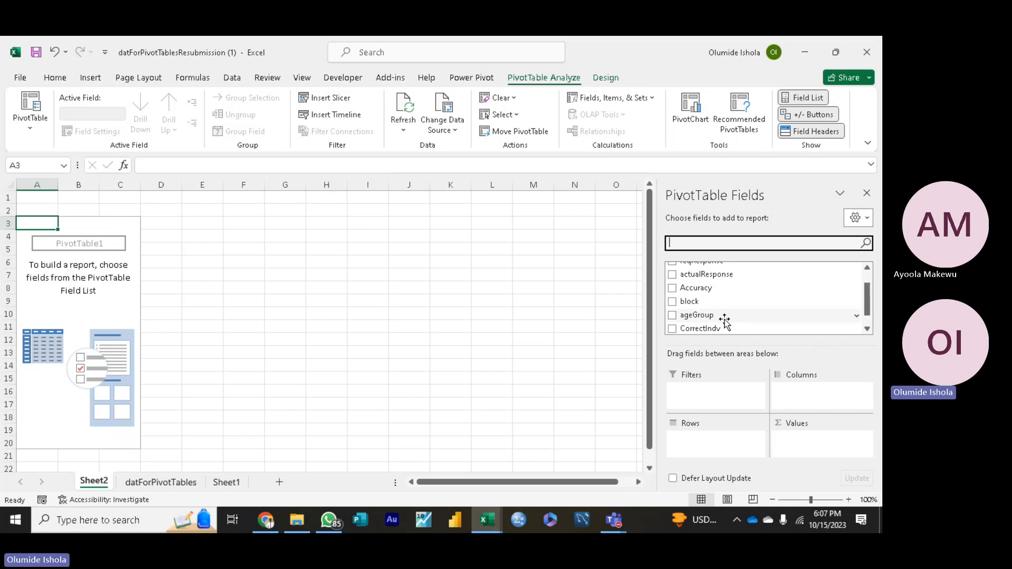
{"action": "left_click_drag", "start_coordinate": [721, 318], "coordinate": [831, 404]}
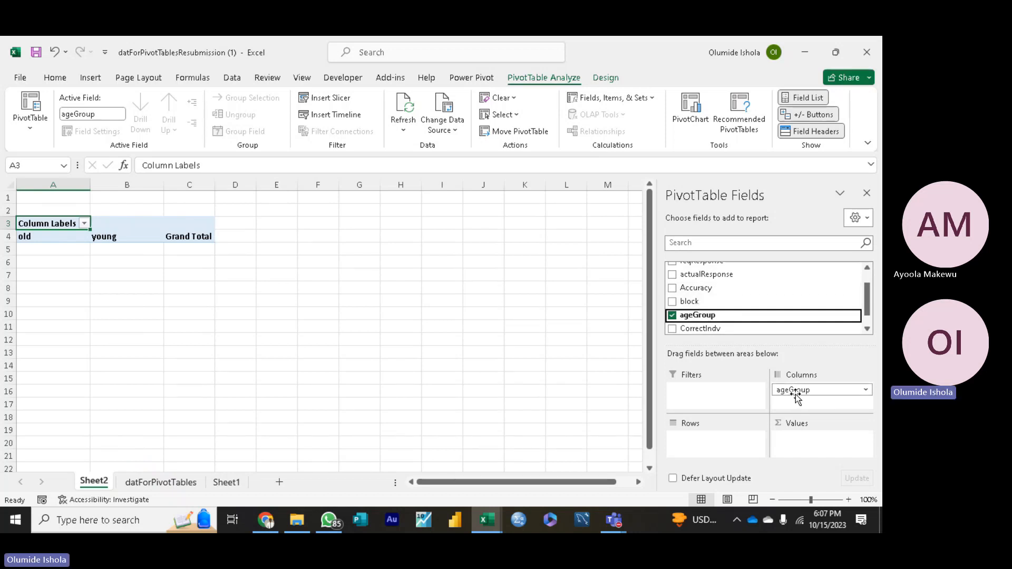
{"action": "left_click_drag", "start_coordinate": [799, 394], "coordinate": [701, 445]}
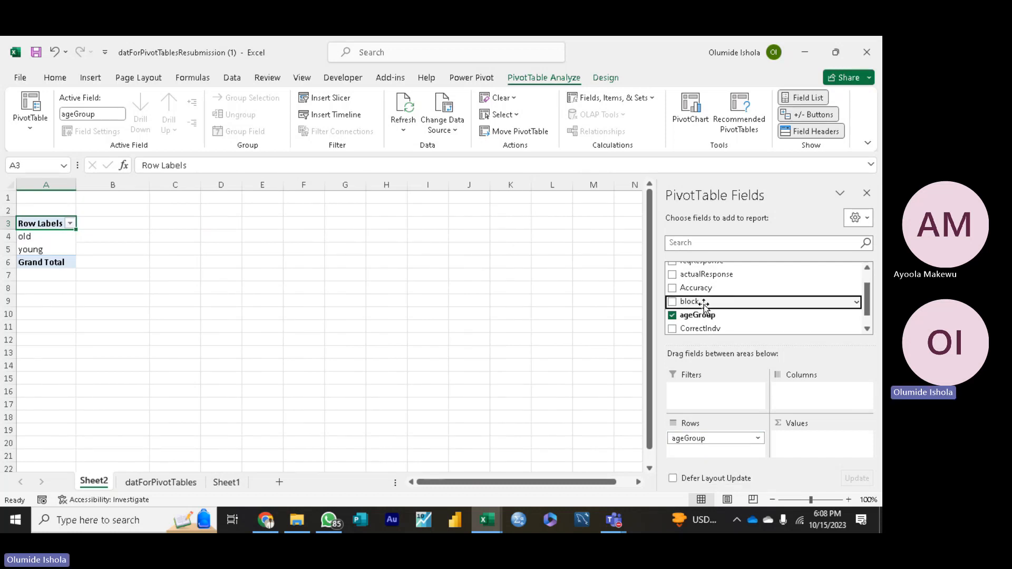
{"action": "left_click_drag", "start_coordinate": [703, 303], "coordinate": [812, 399]}
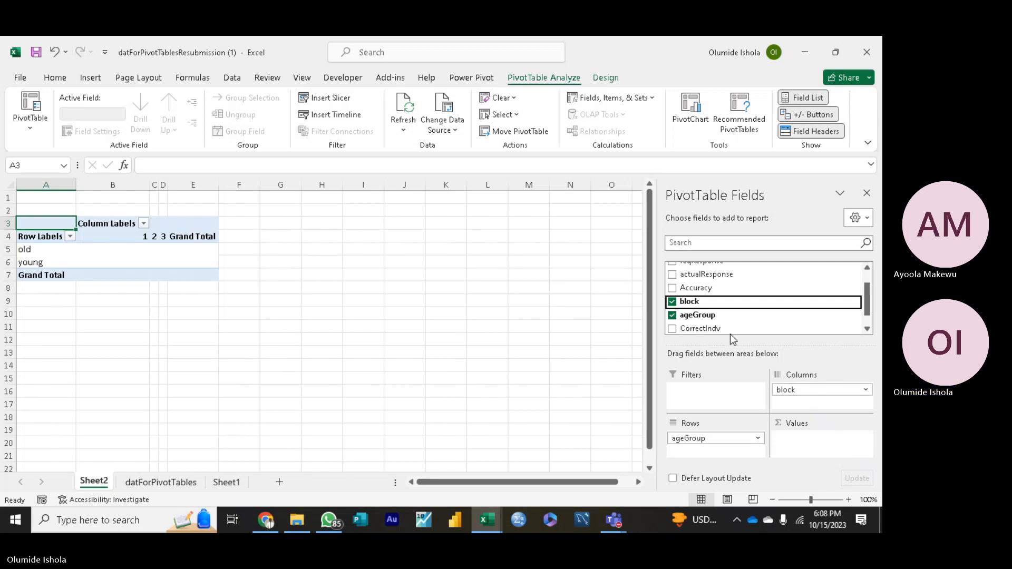
{"action": "left_click_drag", "start_coordinate": [707, 289], "coordinate": [810, 449]}
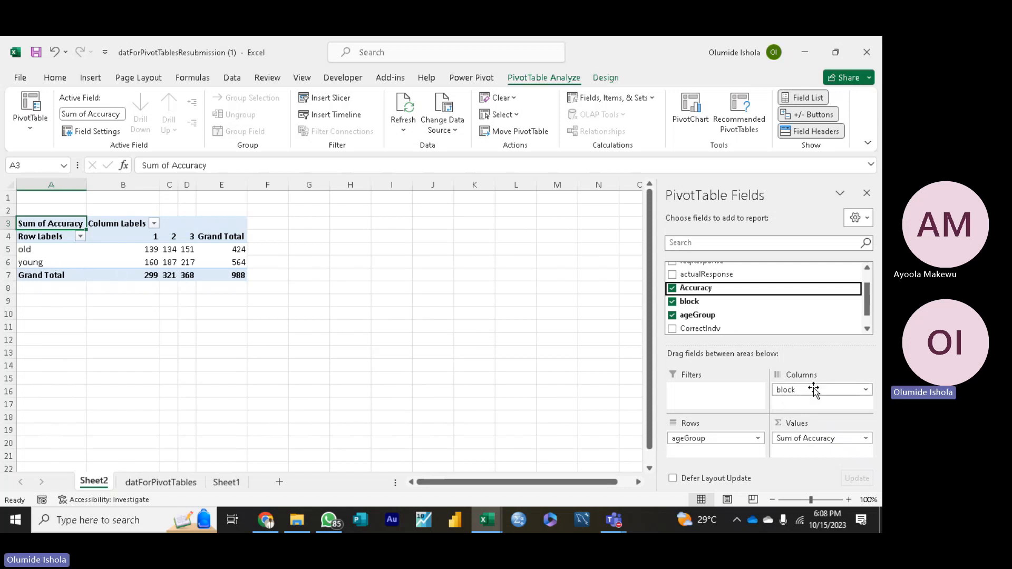
Step: Rearrange the PivotTable so that ageGroup forms the columns and block forms the rows
{"action": "left_click_drag", "start_coordinate": [814, 391], "coordinate": [753, 294]}
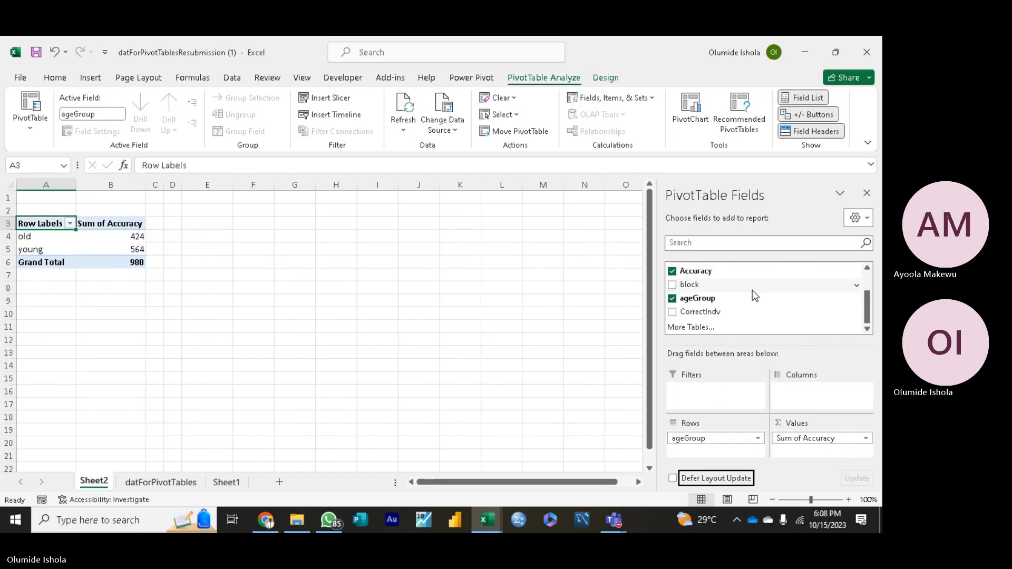
{"action": "left_click", "coordinate": [707, 439]}
{"action": "left_click_drag", "start_coordinate": [708, 442], "coordinate": [824, 398]}
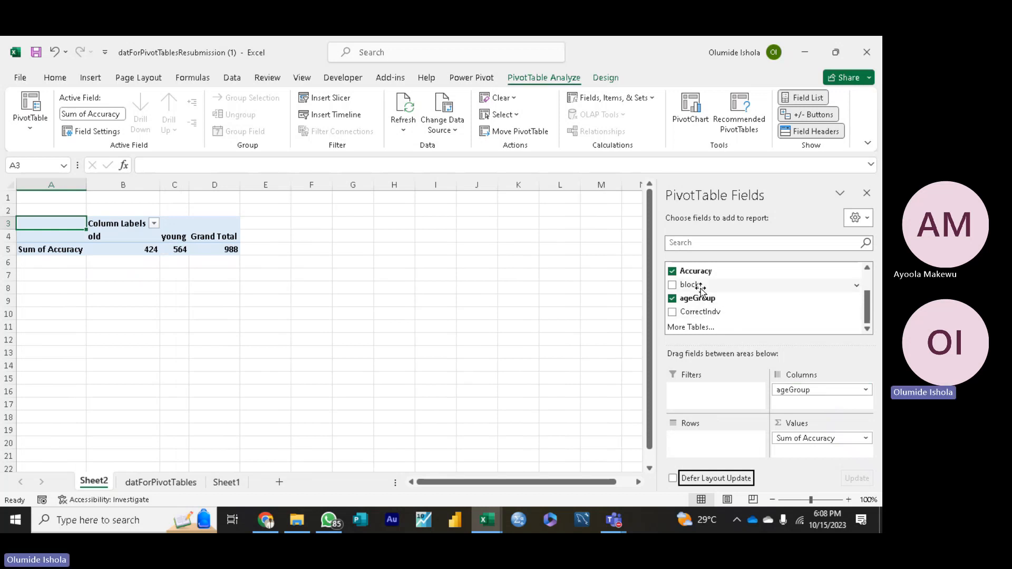
{"action": "left_click_drag", "start_coordinate": [700, 289], "coordinate": [703, 448]}
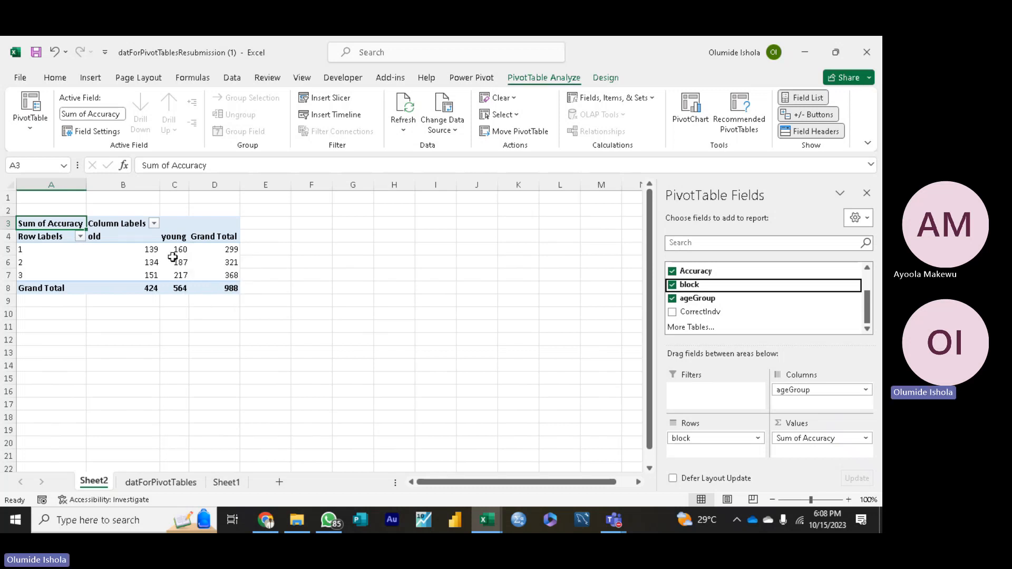
Step: Insert a Clustered Column PivotChart of Sum of Accuracy by block and ageGroup from the PivotTable
{"action": "mouse_move", "coordinate": [182, 251]}
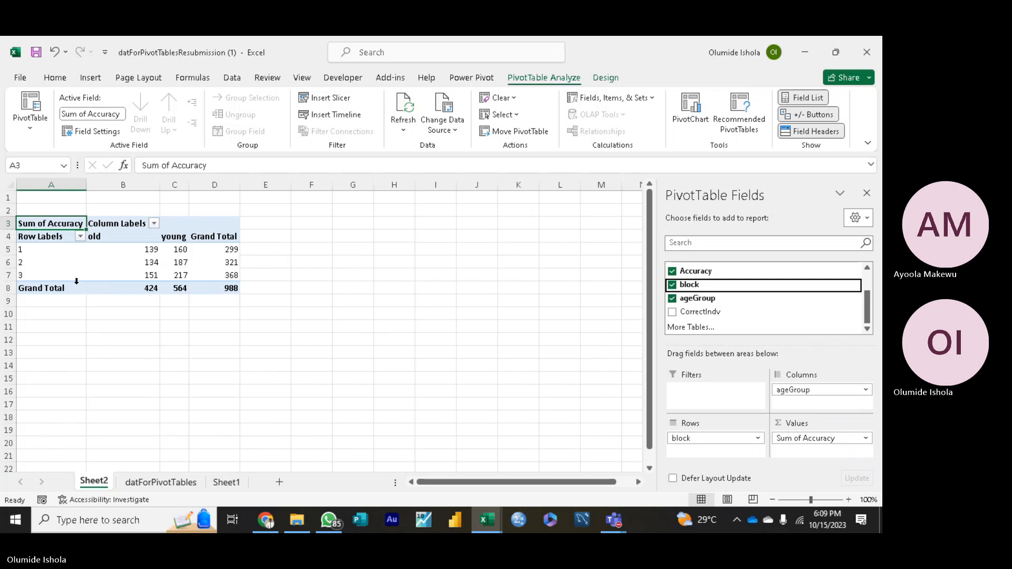
{"action": "mouse_move", "coordinate": [174, 275]}
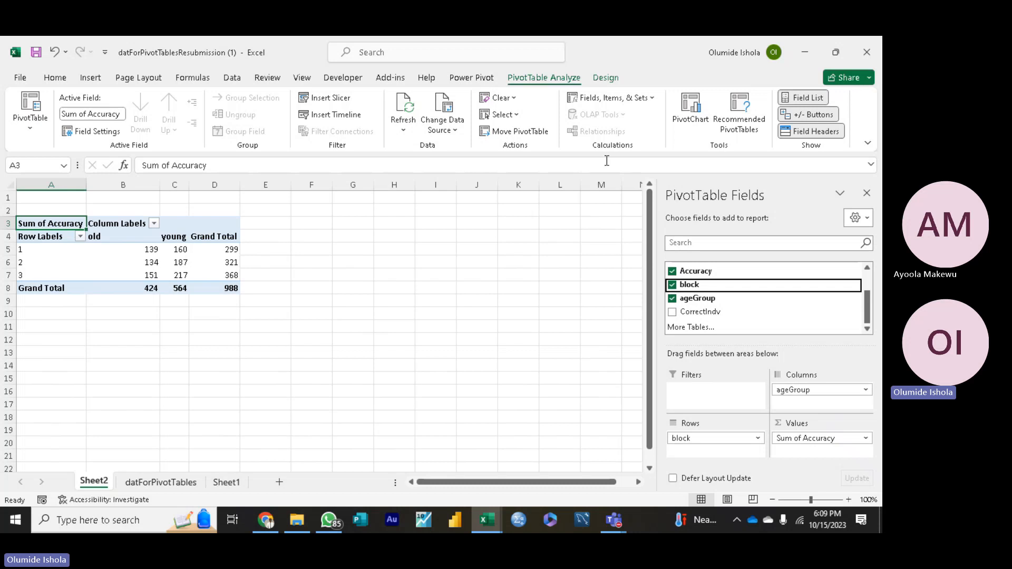
{"action": "left_click", "coordinate": [687, 119]}
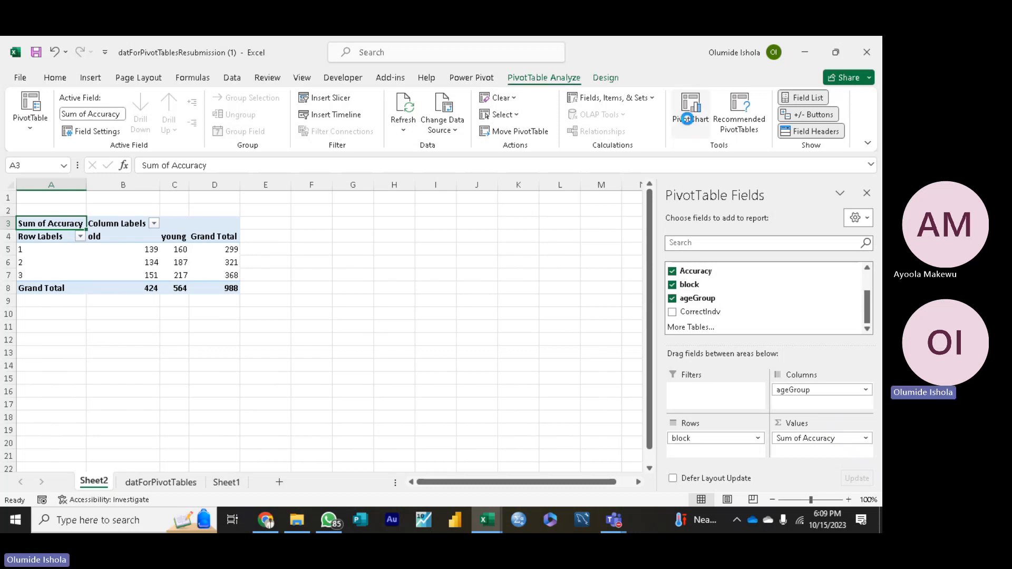
{"action": "left_click", "coordinate": [686, 119]}
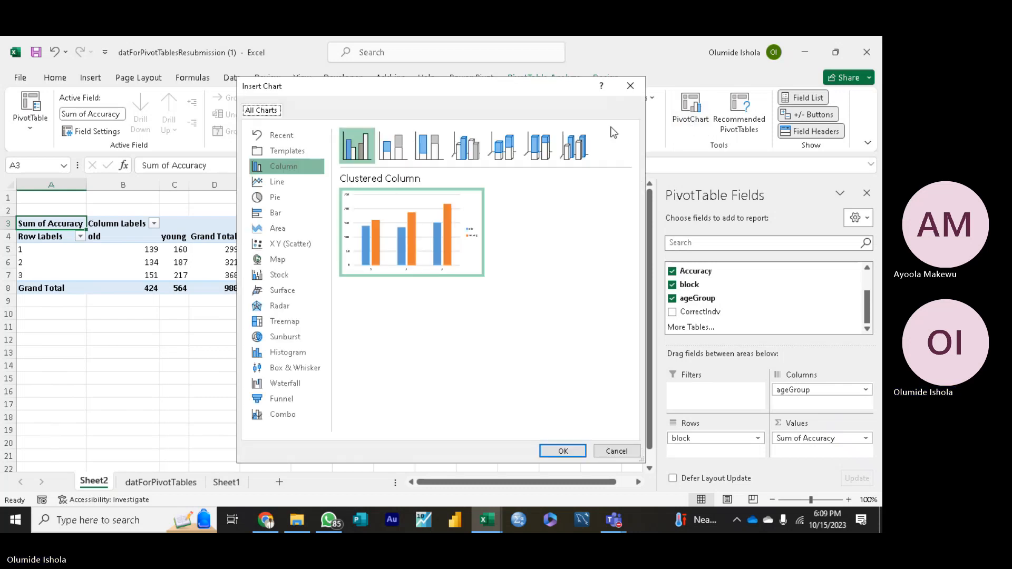
{"action": "mouse_move", "coordinate": [384, 248]}
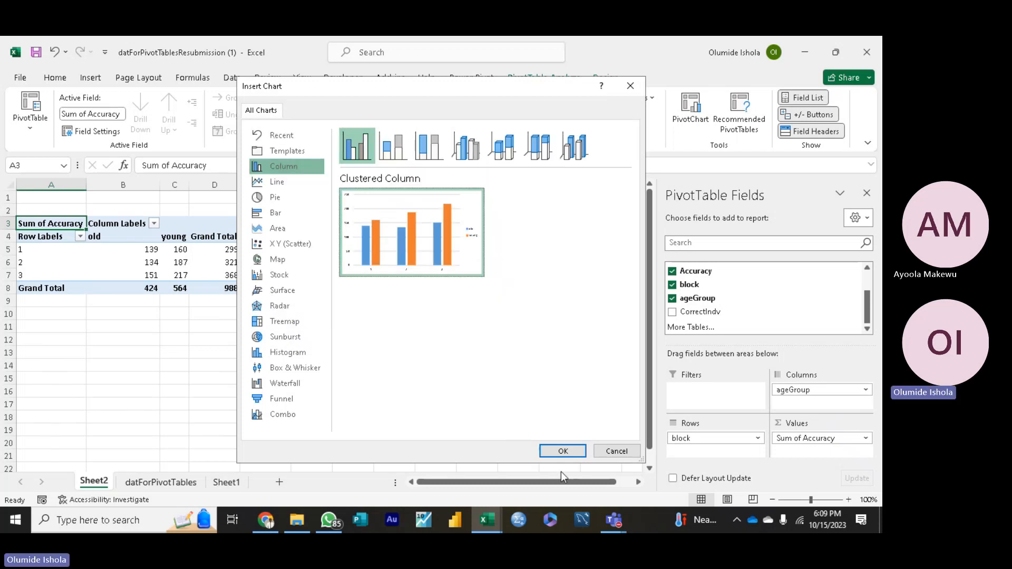
{"action": "left_click", "coordinate": [561, 451]}
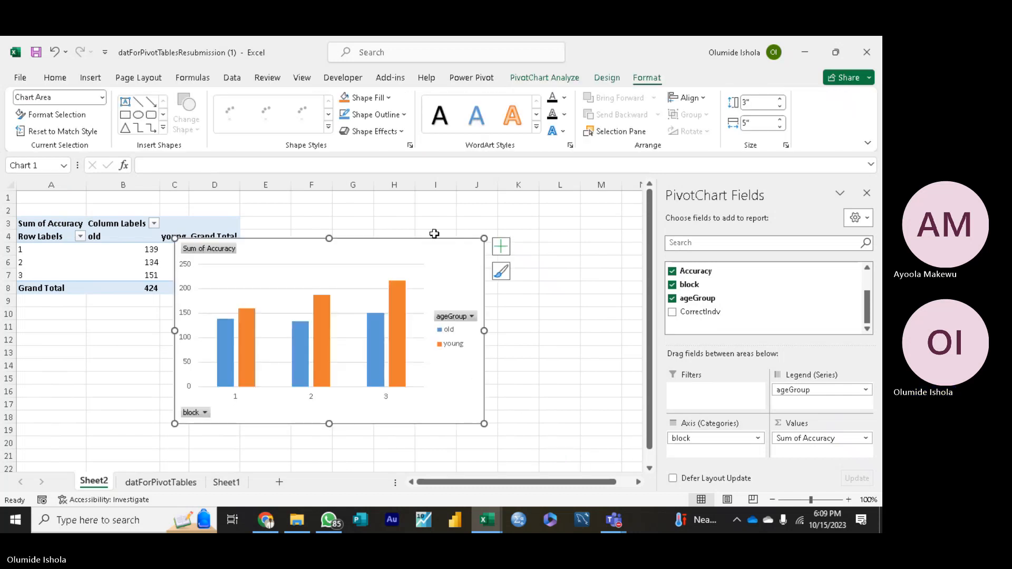
Step: Apply the grey gradient chart style with data labels inside the bars and move the chart beside the PivotTable, starting in column E
{"action": "left_click", "coordinate": [503, 272]}
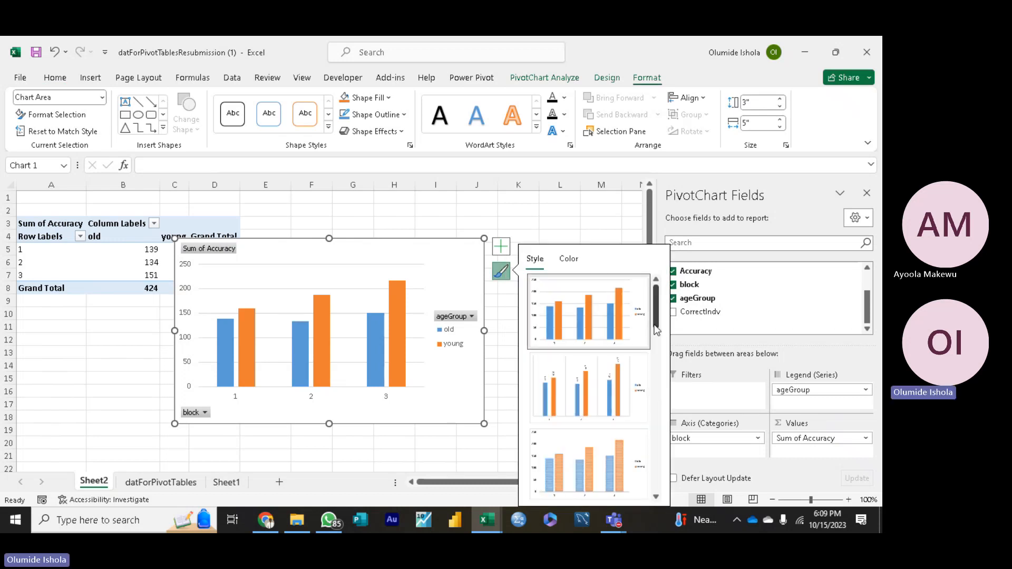
{"action": "left_click_drag", "start_coordinate": [656, 329], "coordinate": [657, 378]}
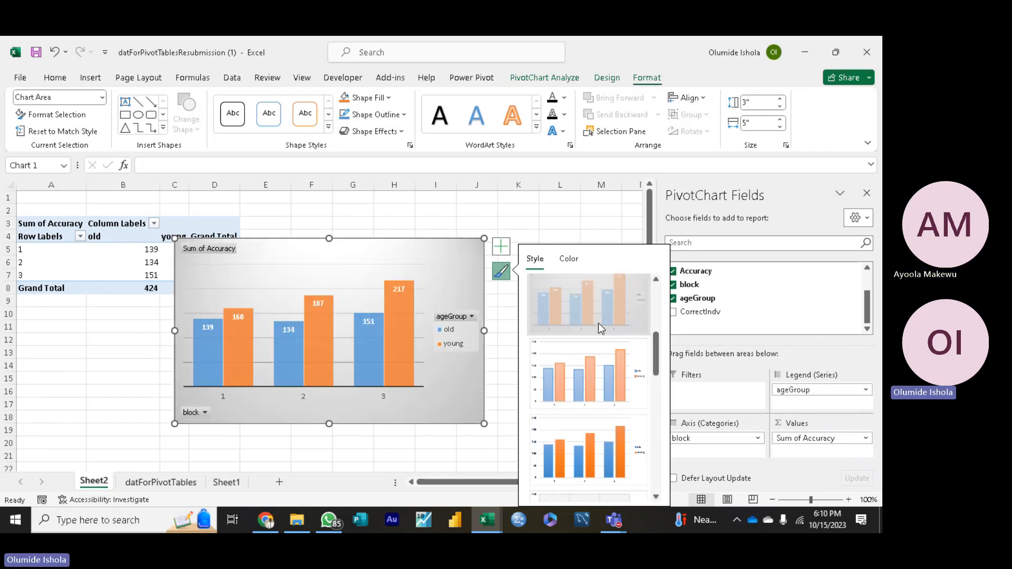
{"action": "left_click", "coordinate": [599, 324]}
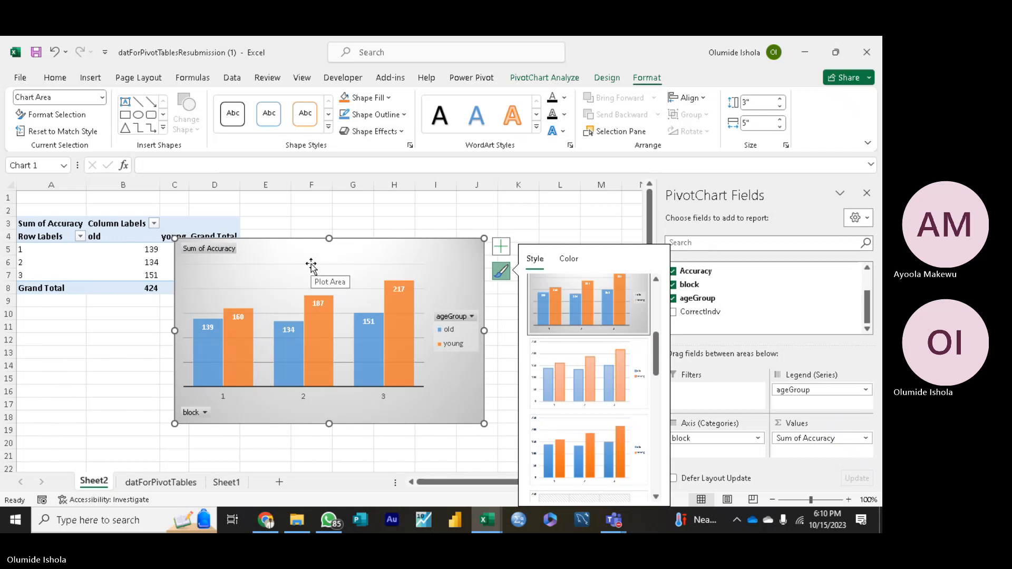
{"action": "mouse_move", "coordinate": [311, 266]}
{"action": "left_mouse_down"}
{"action": "mouse_move", "coordinate": [411, 239]}
{"action": "mouse_move", "coordinate": [461, 239]}
{"action": "mouse_move", "coordinate": [437, 238]}
{"action": "left_mouse_up"}
{"action": "left_click", "coordinate": [359, 254]}
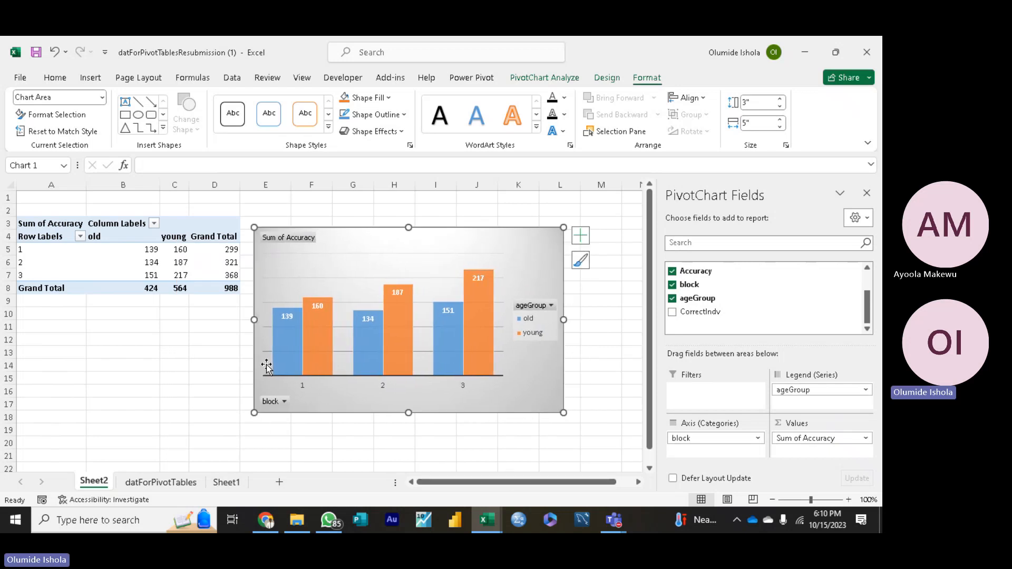
Step: Examine the chart's block 1 bars and the source Accuracy column on the datForPivotTables sheet, returning to Sheet2
{"action": "mouse_move", "coordinate": [317, 316]}
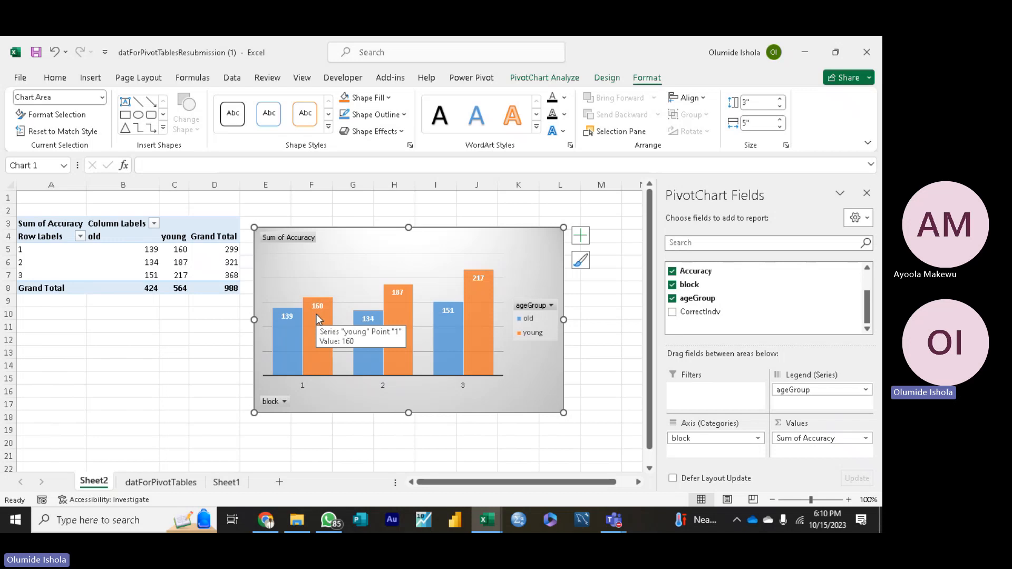
{"action": "mouse_move", "coordinate": [289, 331]}
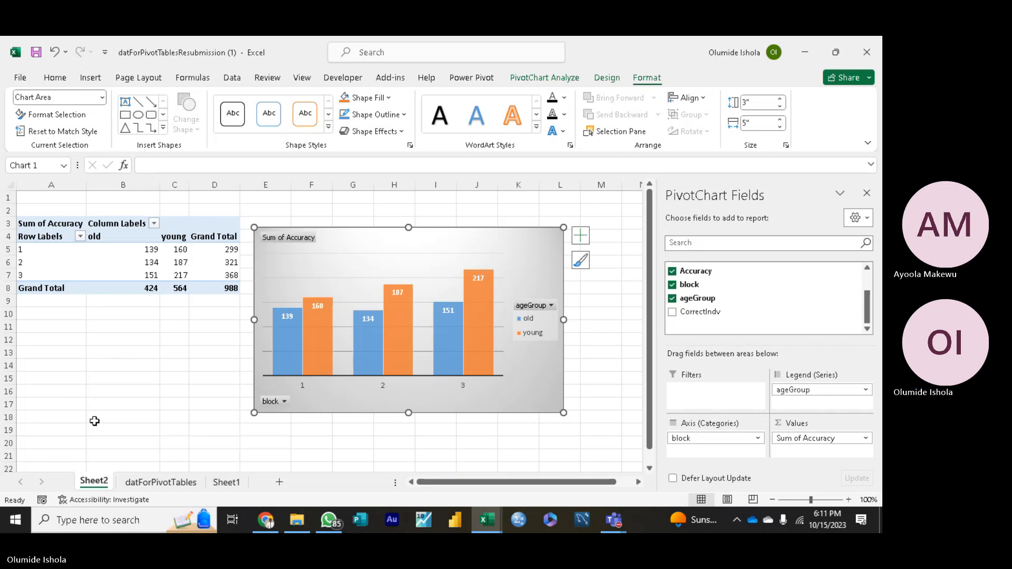
{"action": "left_click", "coordinate": [160, 486]}
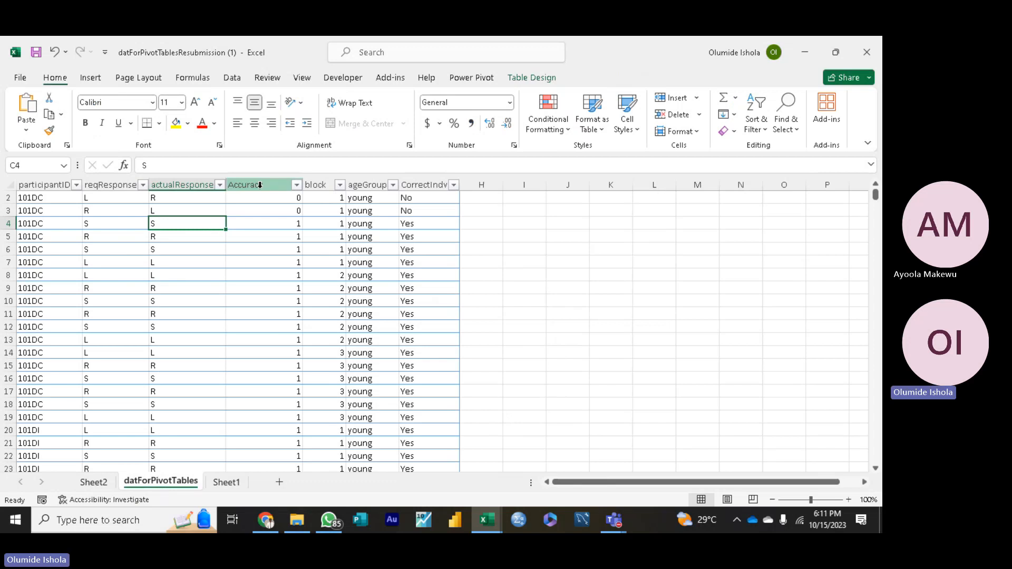
{"action": "left_click", "coordinate": [260, 185]}
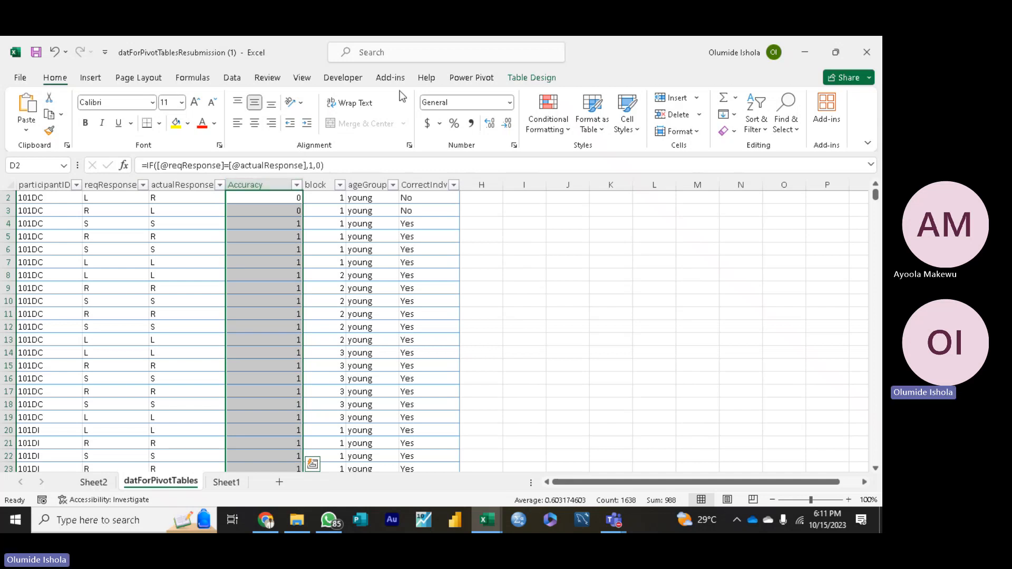
{"action": "left_click", "coordinate": [487, 60]}
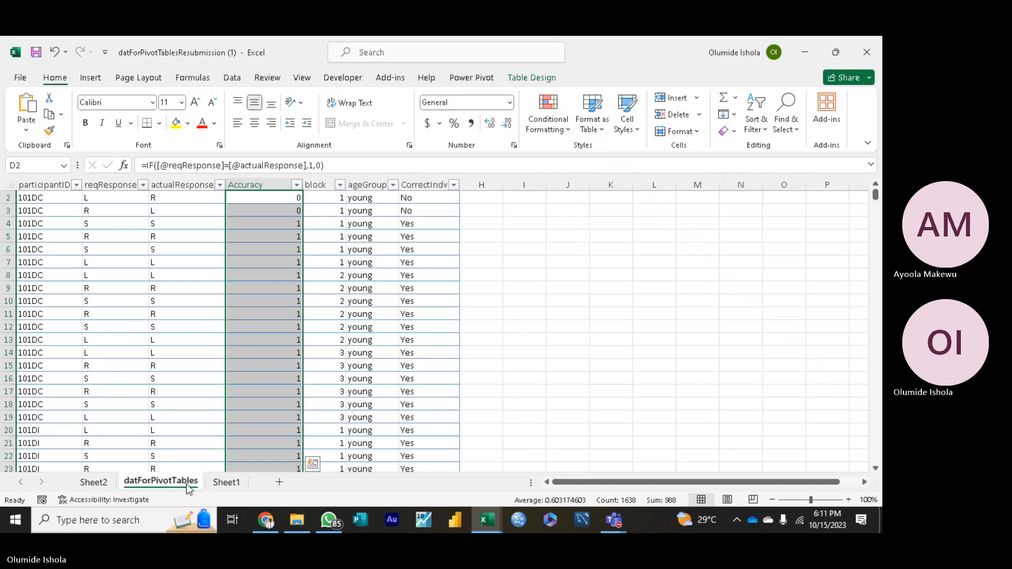
{"action": "left_click", "coordinate": [100, 482]}
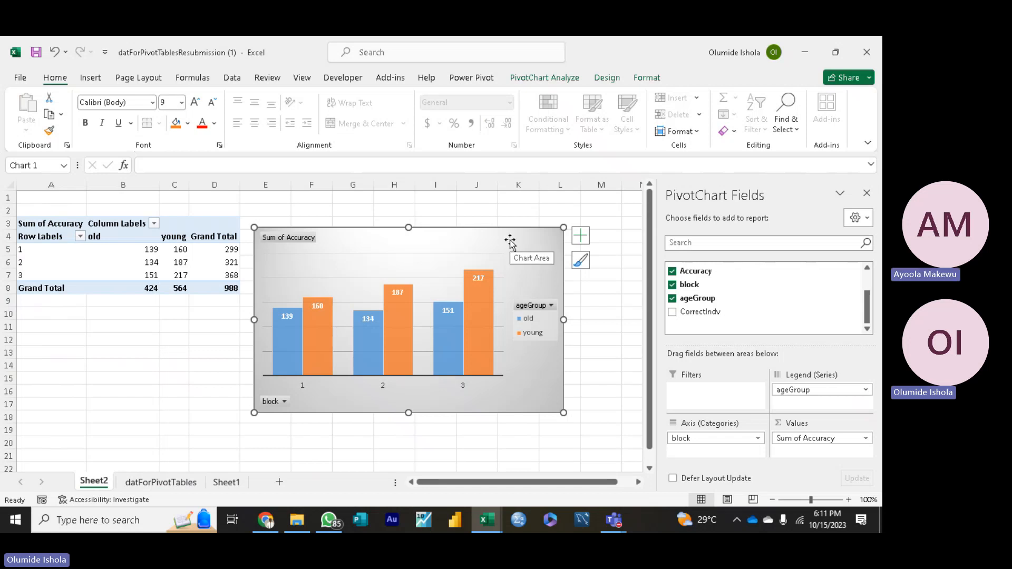
Step: Move the PivotChart directly below the PivotTable on Sheet2, starting at row 9, and deselect it
{"action": "left_click", "coordinate": [140, 367]}
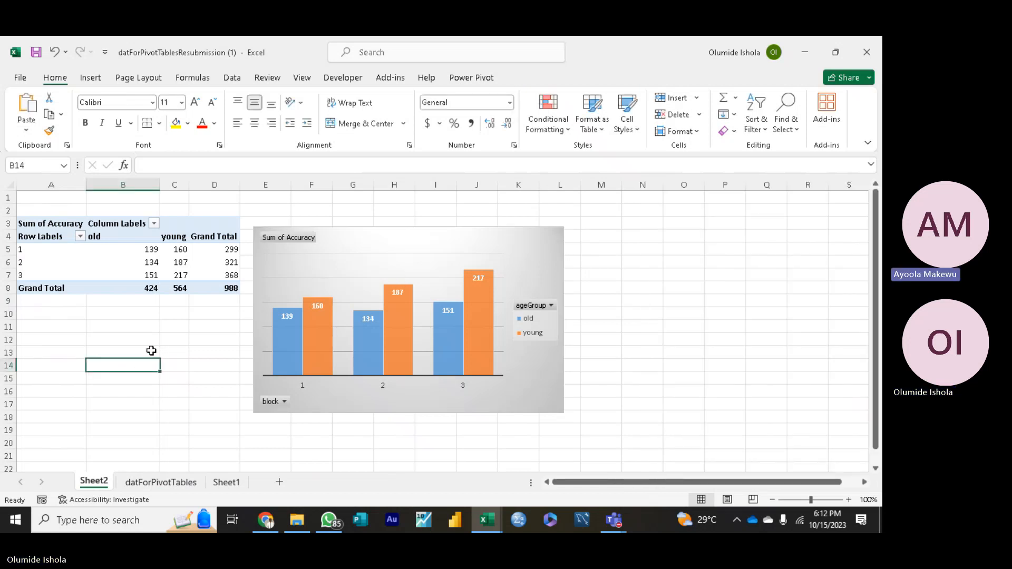
{"action": "left_click", "coordinate": [167, 383]}
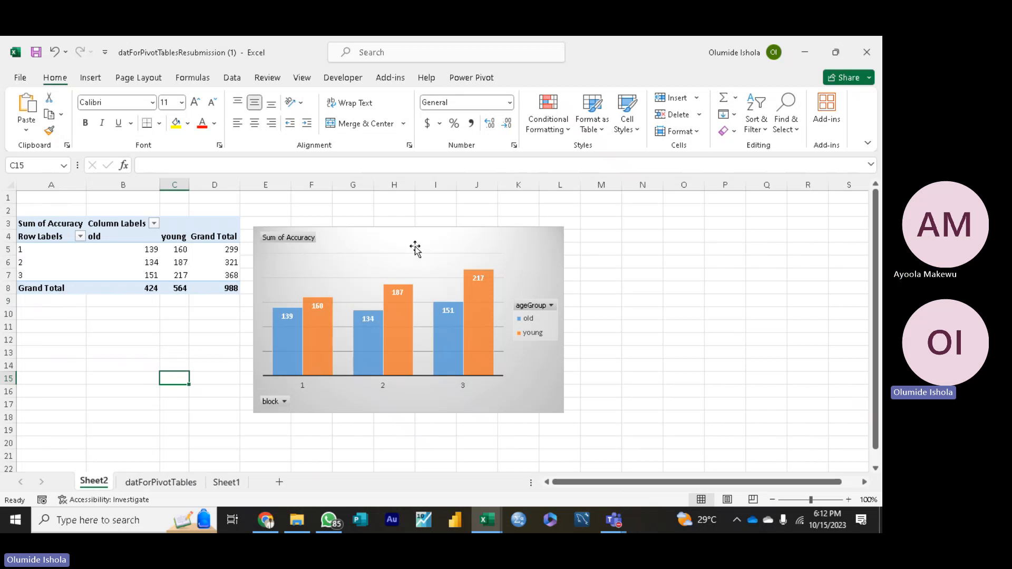
{"action": "left_click_drag", "start_coordinate": [413, 247], "coordinate": [182, 319]}
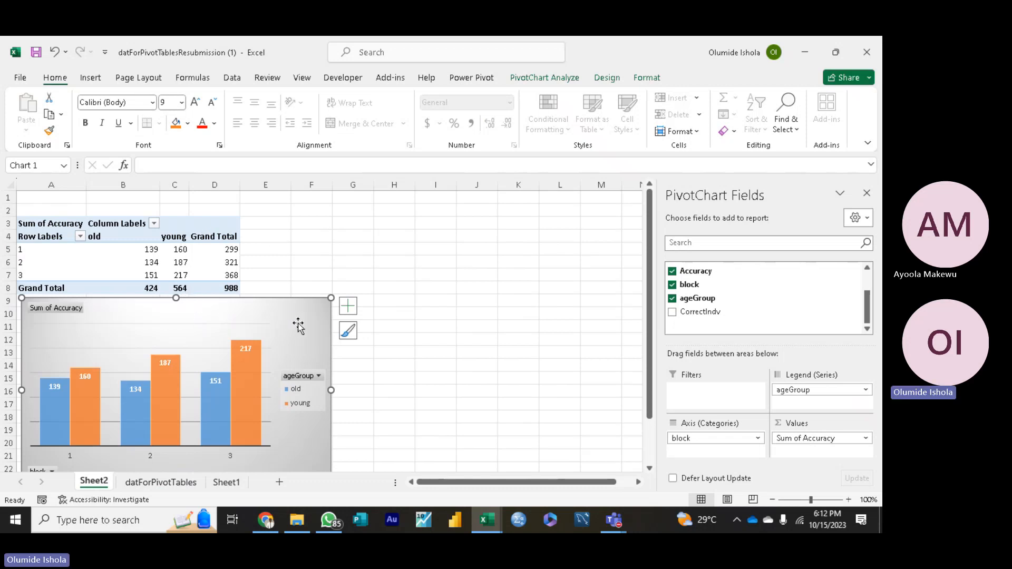
{"action": "left_click", "coordinate": [428, 335]}
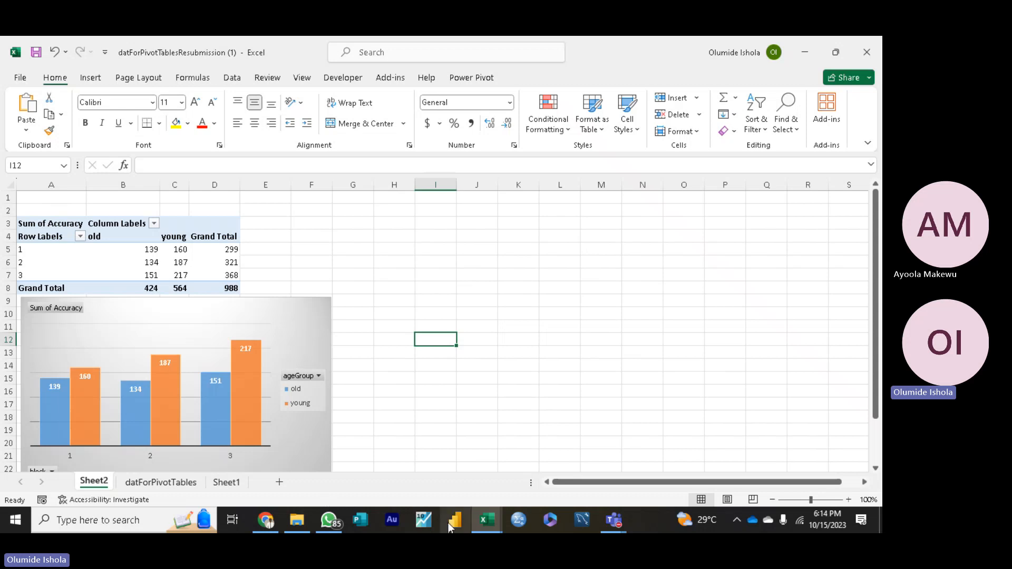
Step: Review the Accuracy and CorrectIndv columns on the datForPivotTables sheet against the summary on Sheet2
{"action": "left_click", "coordinate": [182, 487]}
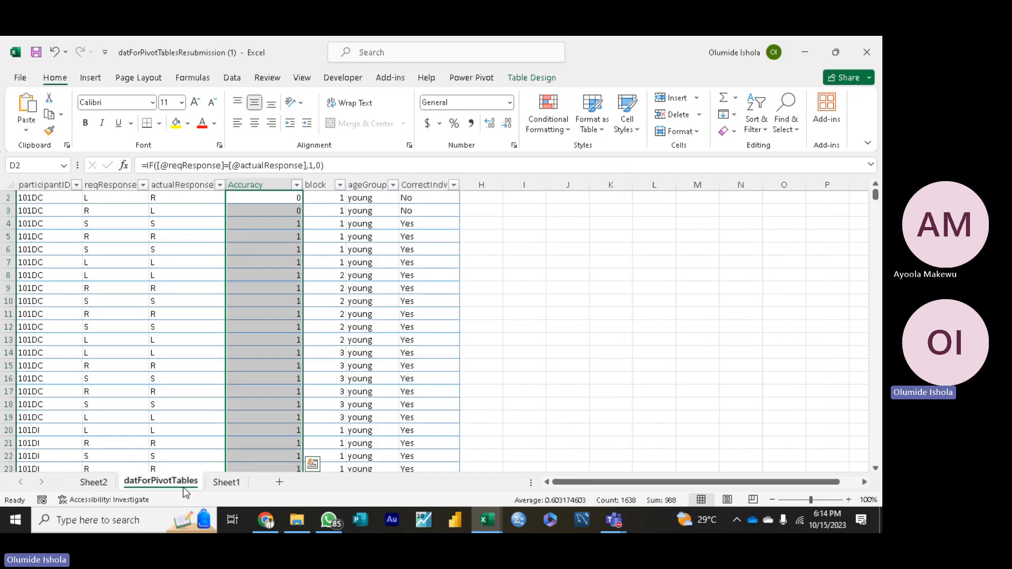
{"action": "left_click", "coordinate": [268, 184]}
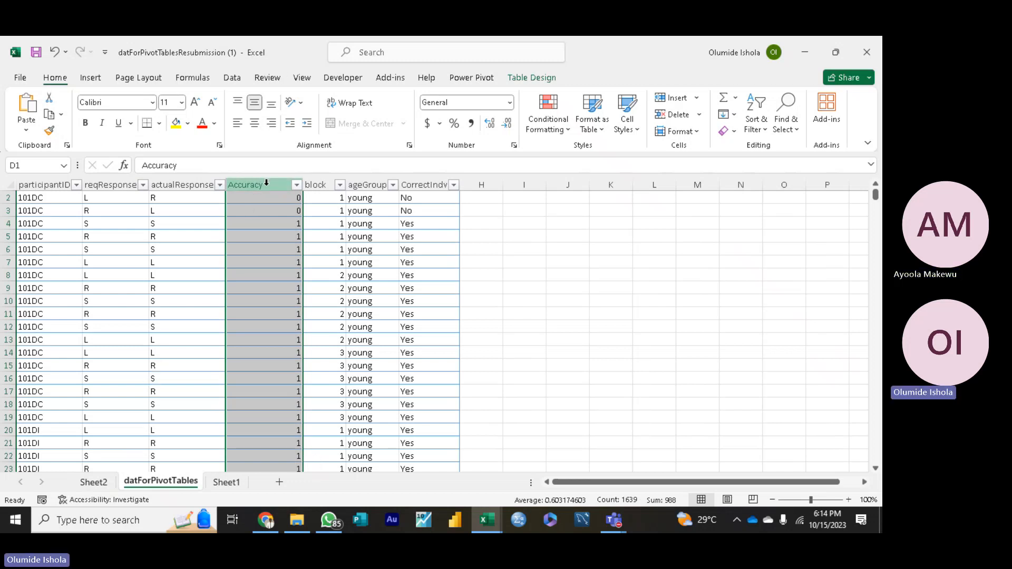
{"action": "left_click", "coordinate": [102, 482]}
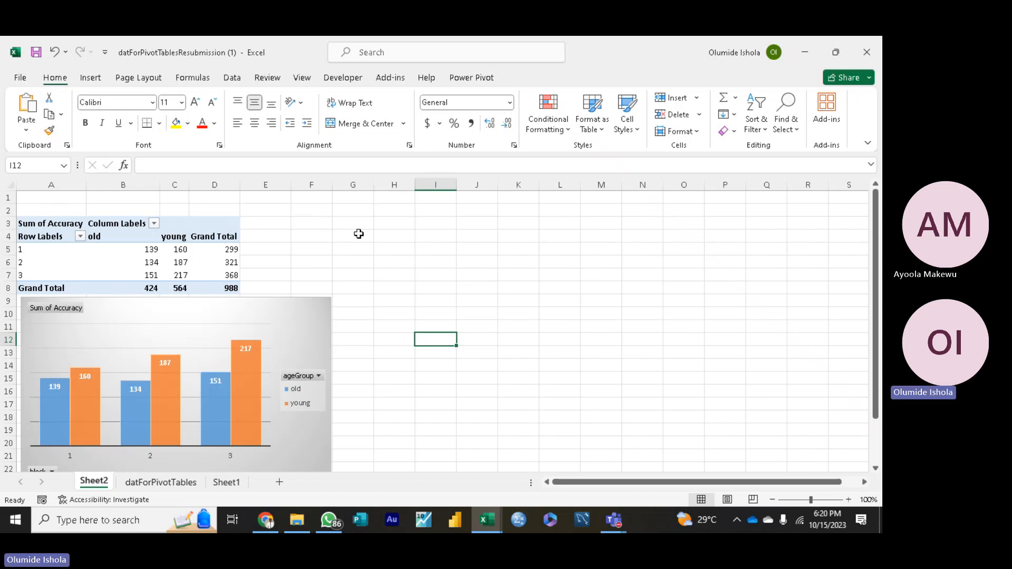
{"action": "left_click", "coordinate": [164, 483]}
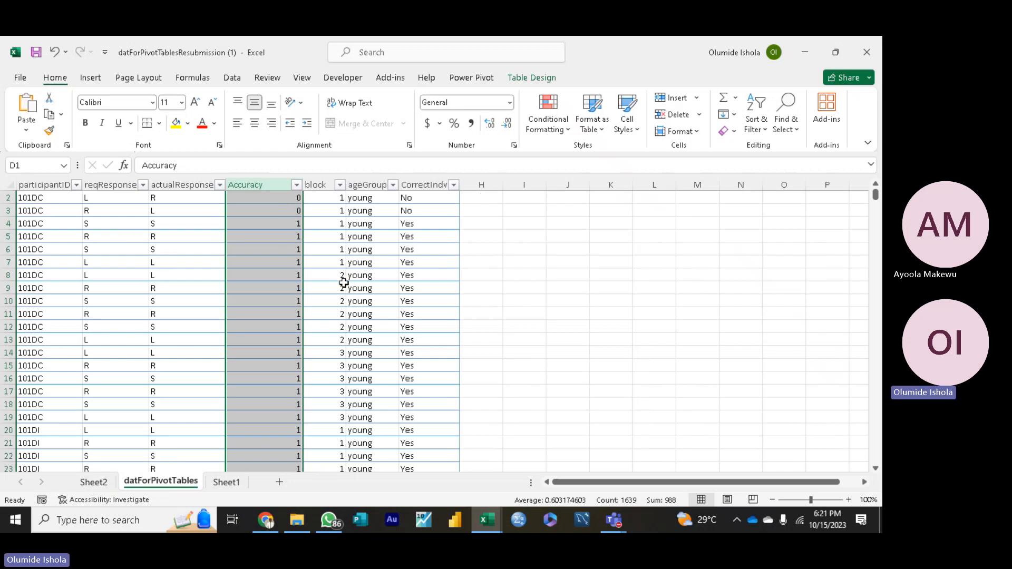
{"action": "left_click", "coordinate": [423, 184]}
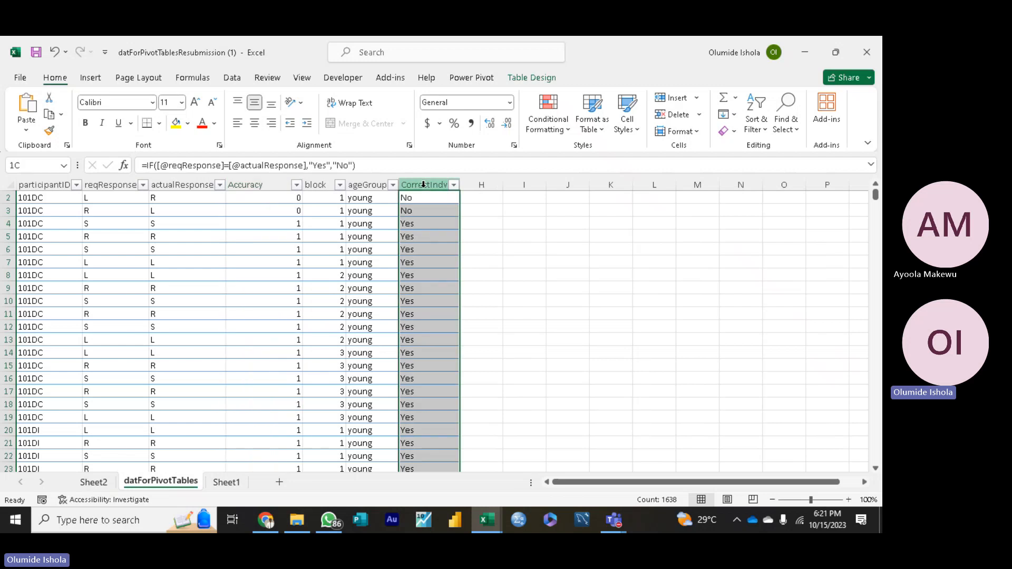
{"action": "left_click", "coordinate": [530, 316]}
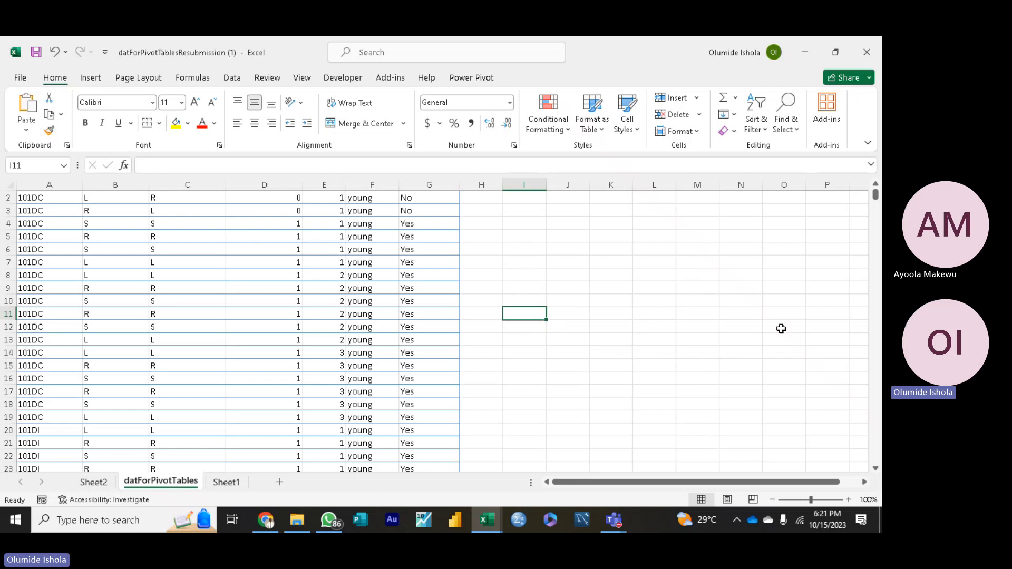
Step: Add a table column headed Individual in H1 next to CorrectIndv and widen column H to fit the header
{"action": "left_click", "coordinate": [874, 185]}
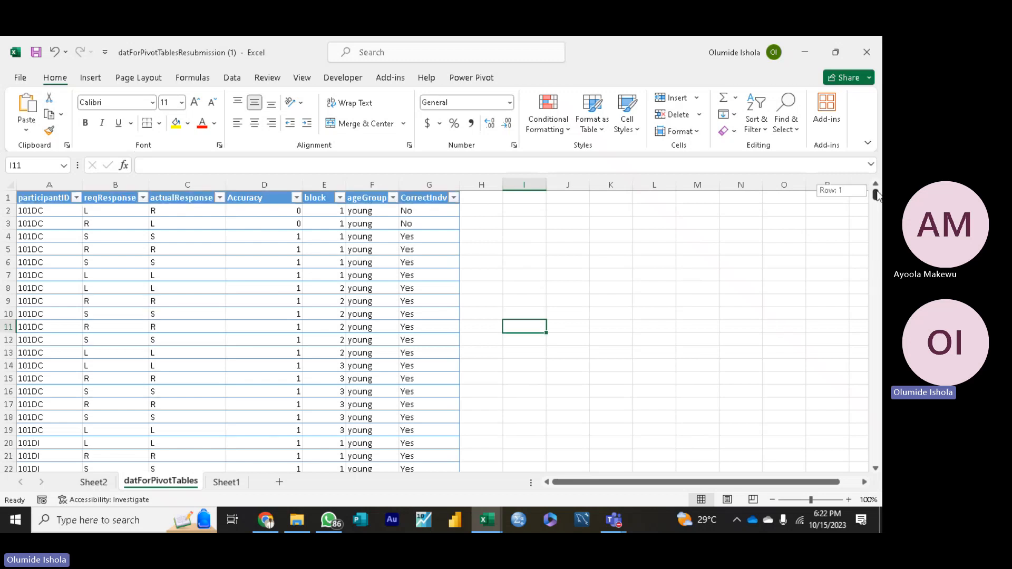
{"action": "left_click", "coordinate": [484, 198]}
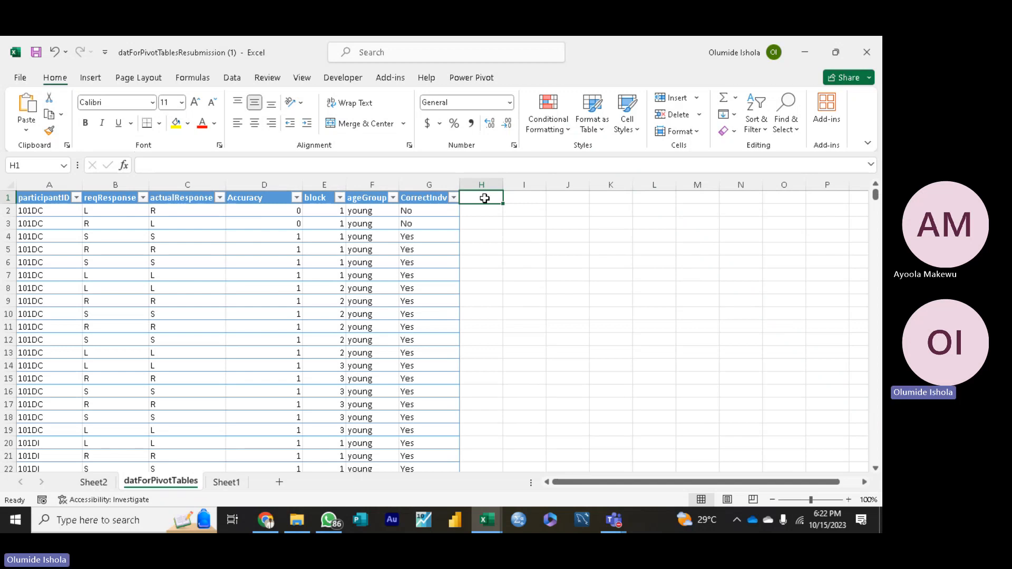
{"action": "type", "text": "I"}
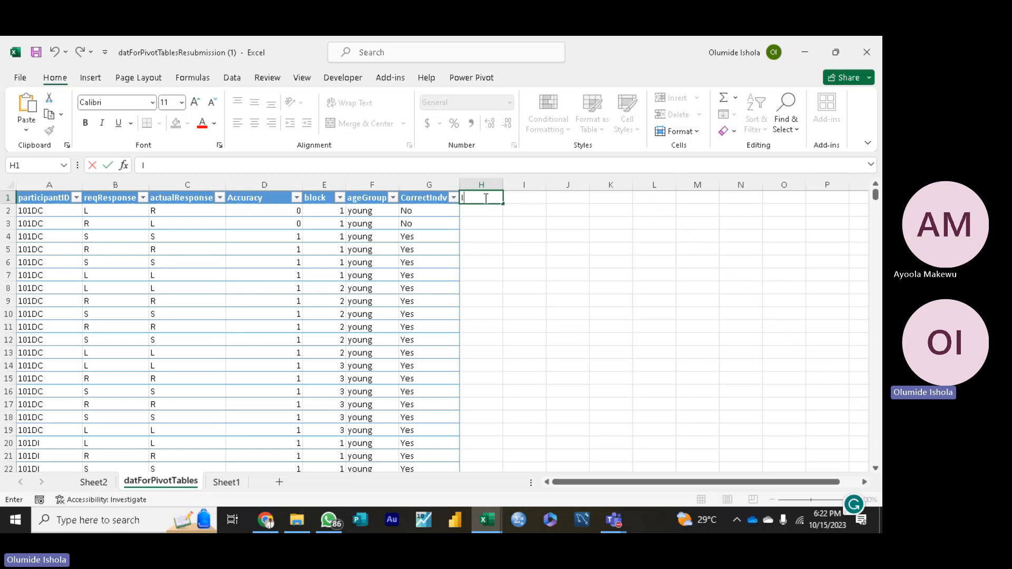
{"action": "type", "text": "n"}
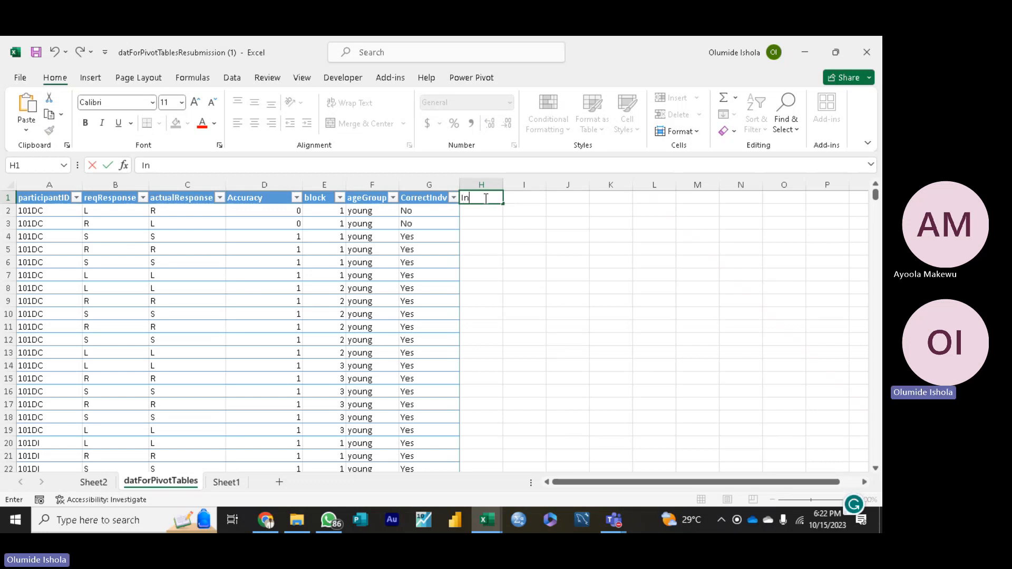
{"action": "type", "text": "div"}
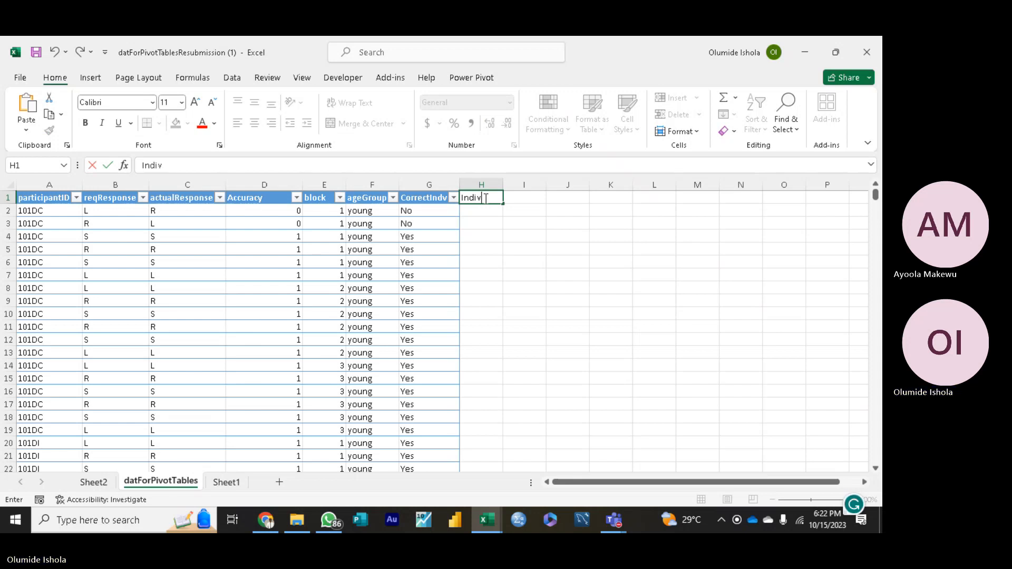
{"action": "type", "text": "idual"}
{"action": "key", "text": "Return"}
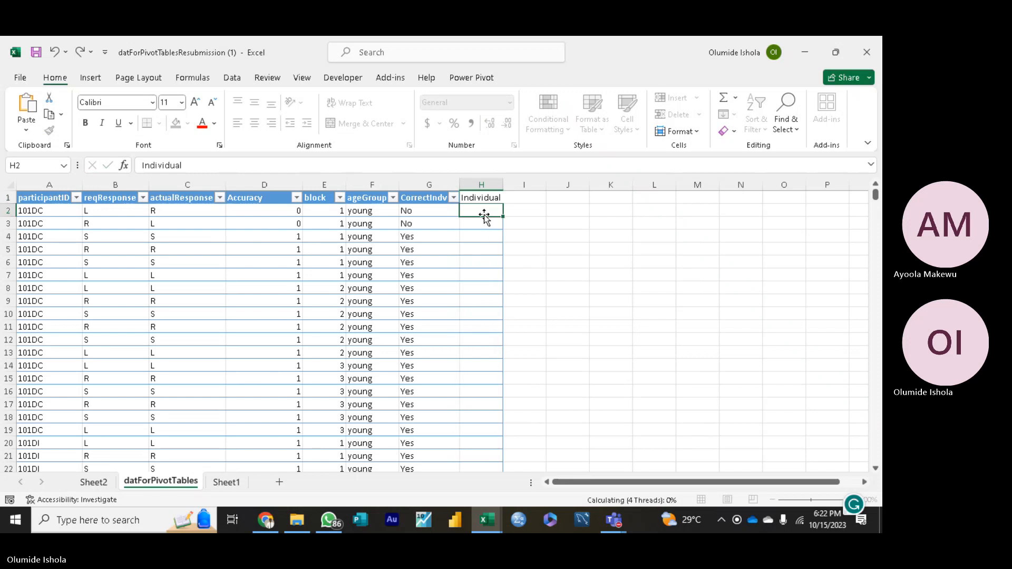
{"action": "left_click_drag", "start_coordinate": [503, 185], "coordinate": [516, 185]}
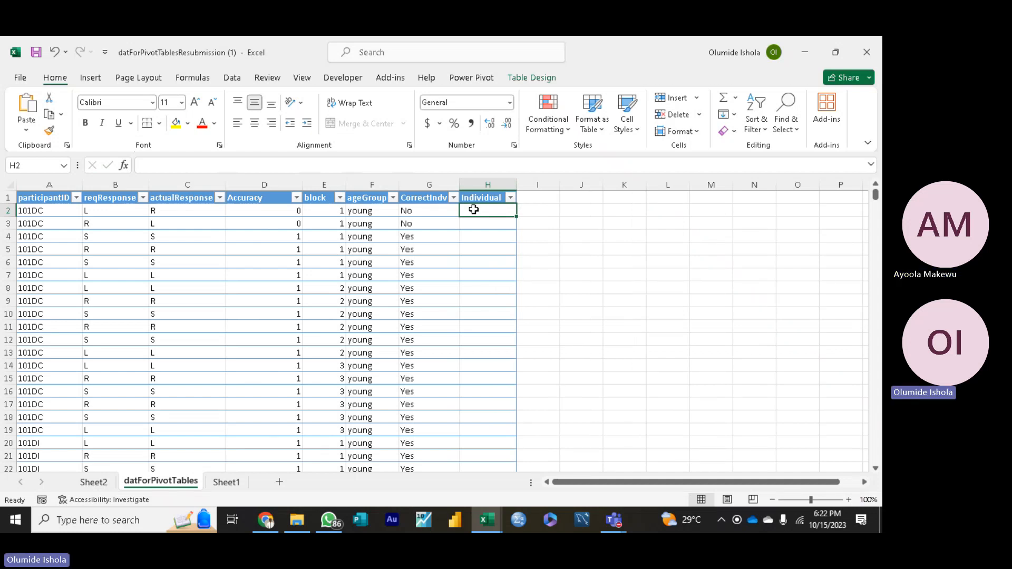
Step: Start an IF formula in H2 with a logical test comparing the row's reqResponse with its actualResponse
{"action": "type", "text": "="}
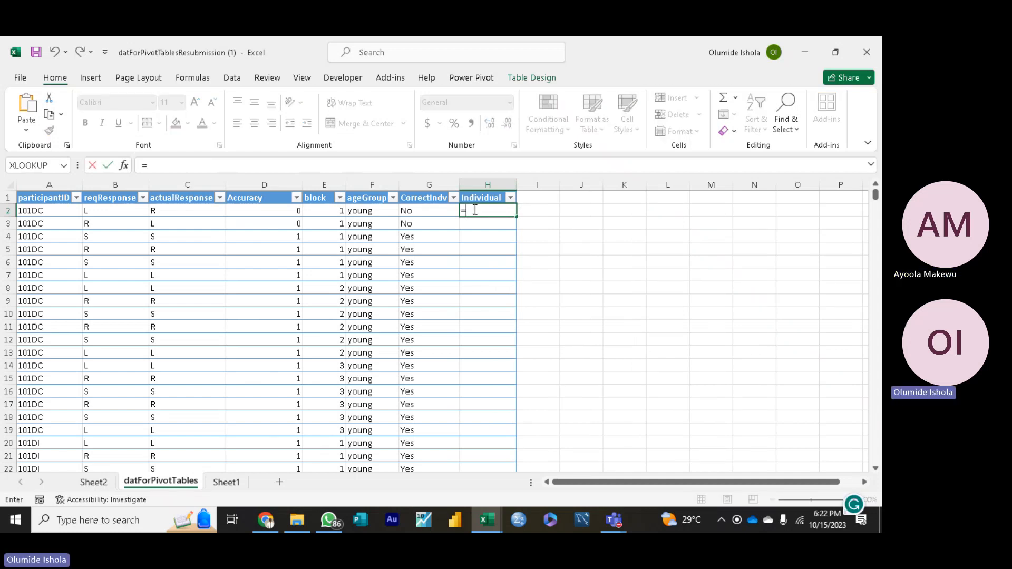
{"action": "type", "text": "if"}
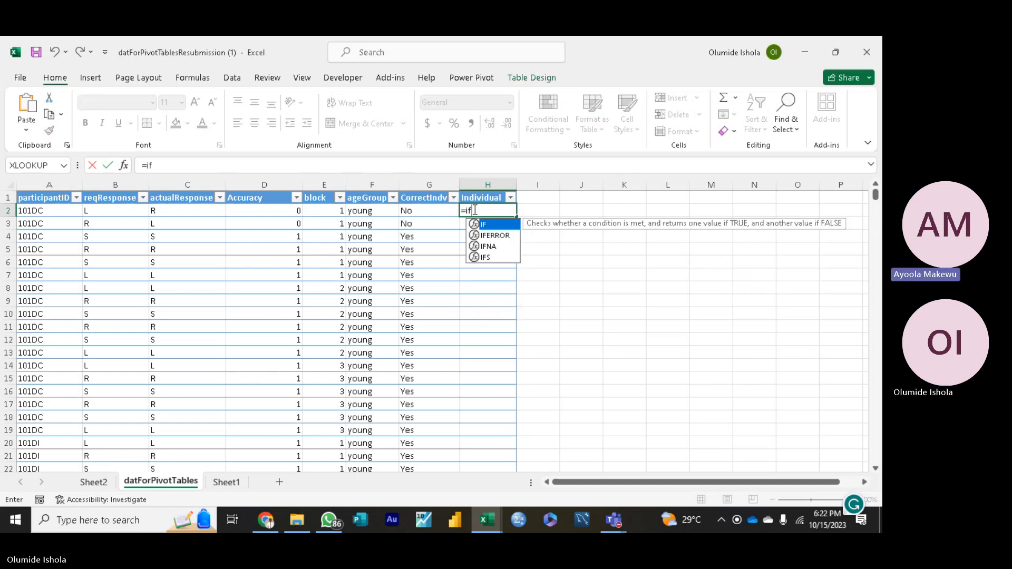
{"action": "key", "text": "Tab"}
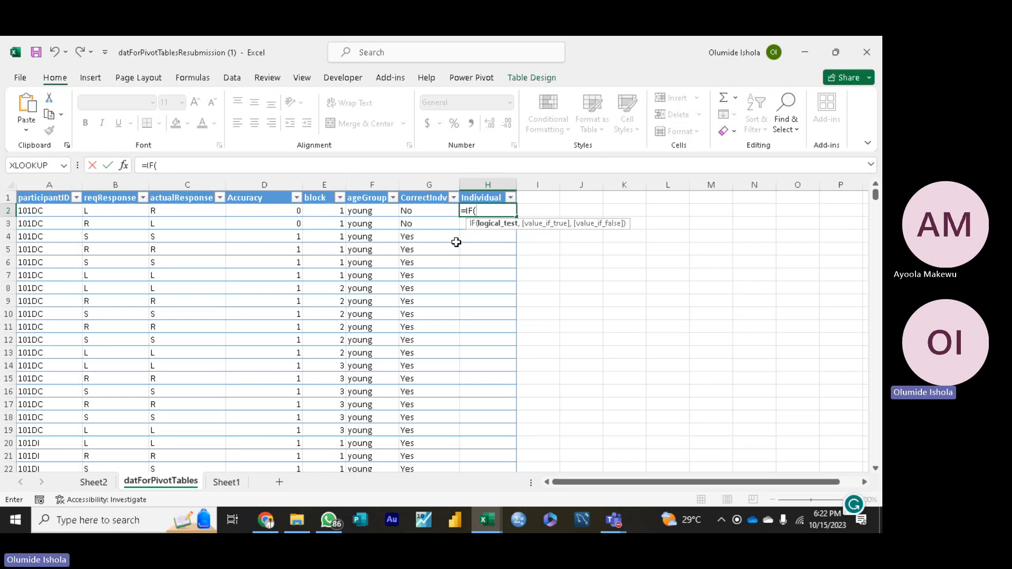
{"action": "left_click", "coordinate": [134, 211]}
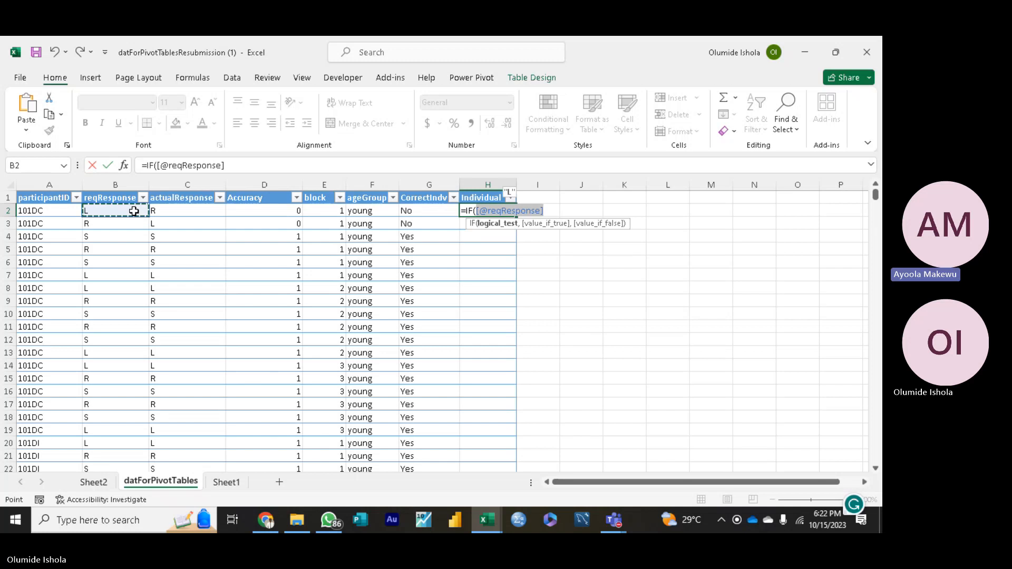
{"action": "type", "text": "="}
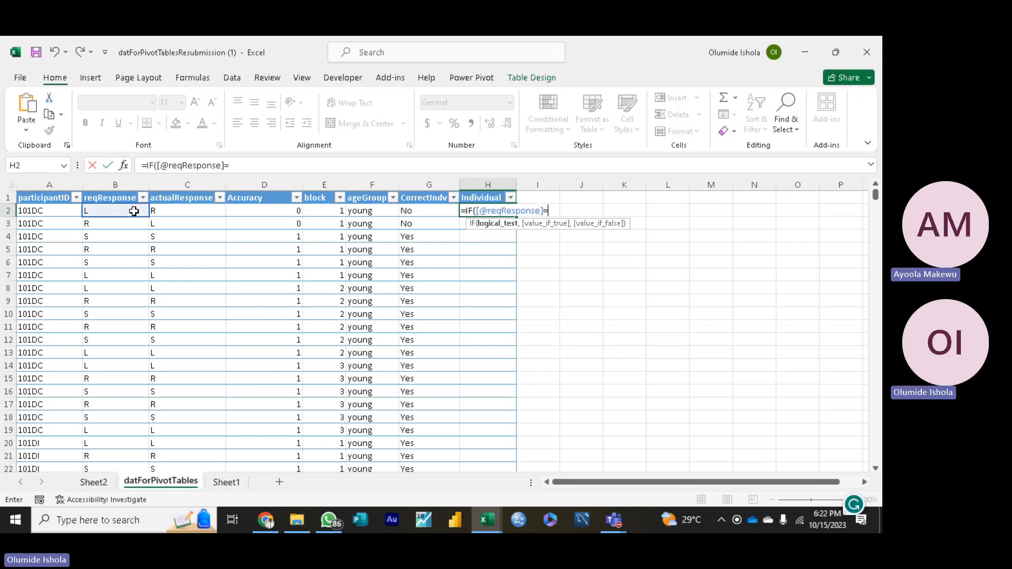
{"action": "left_click", "coordinate": [166, 210]}
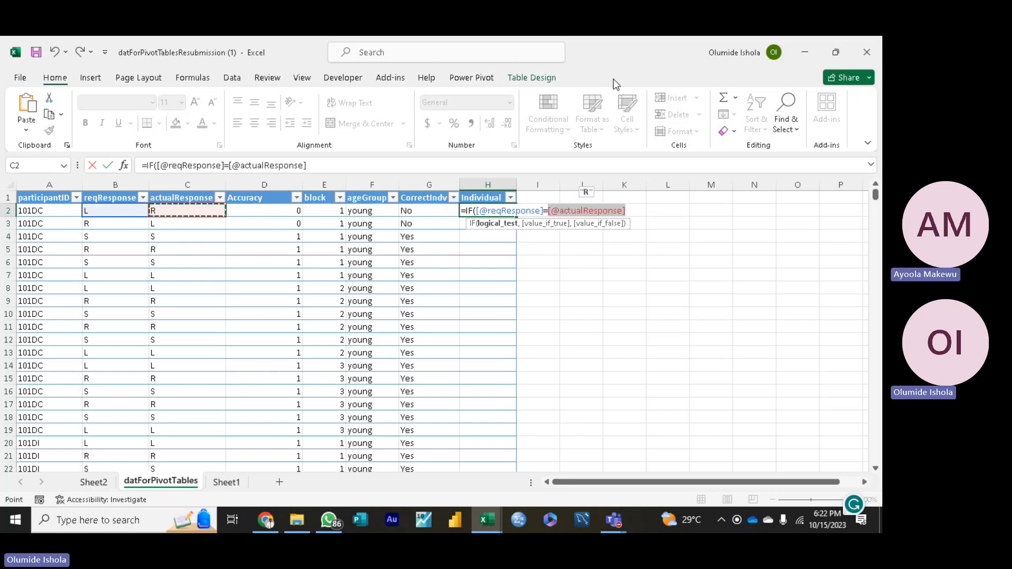
{"action": "left_click_drag", "start_coordinate": [676, 89], "coordinate": [779, 222]}
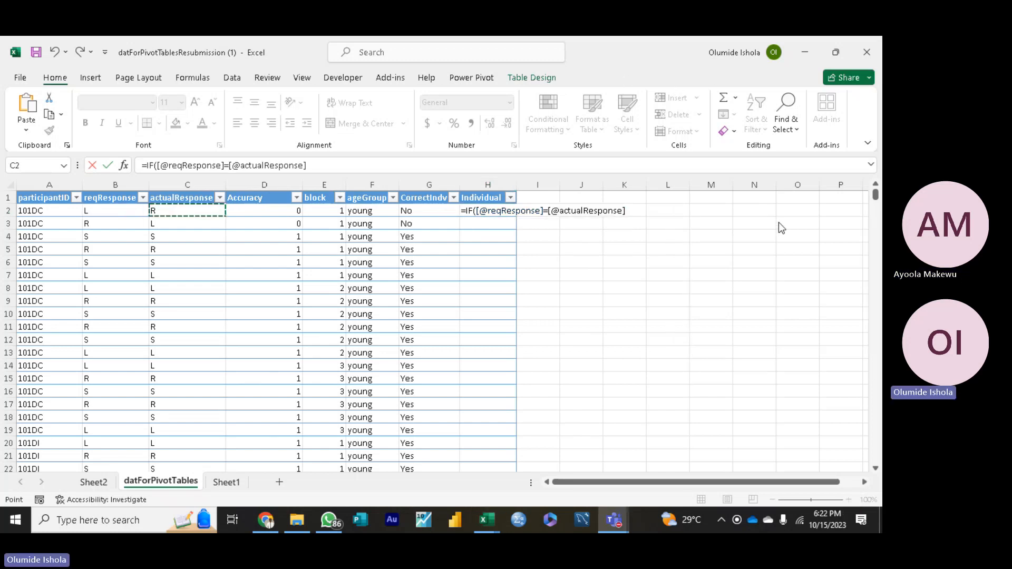
{"action": "left_click", "coordinate": [627, 210]}
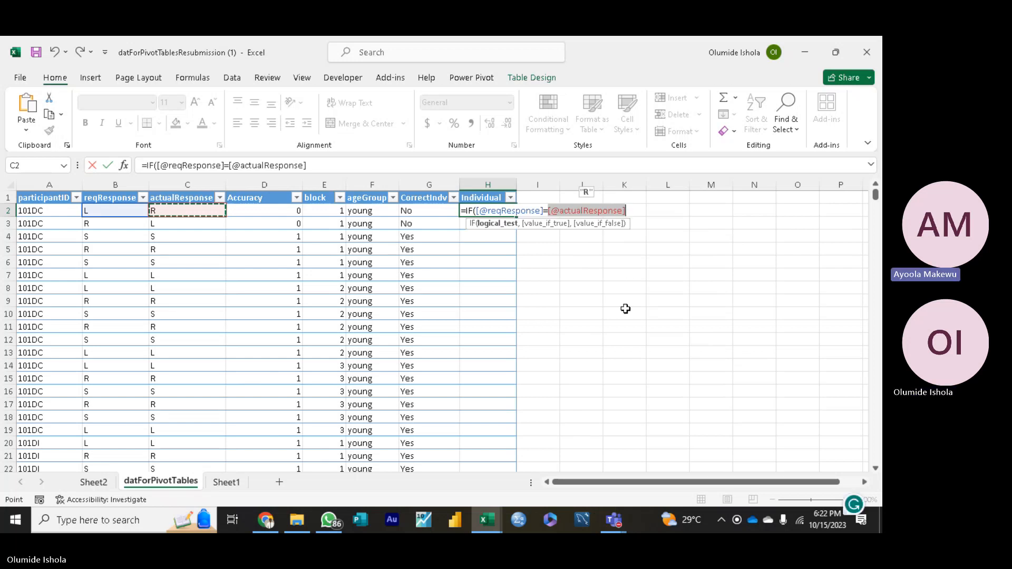
{"action": "type", "text": "."}
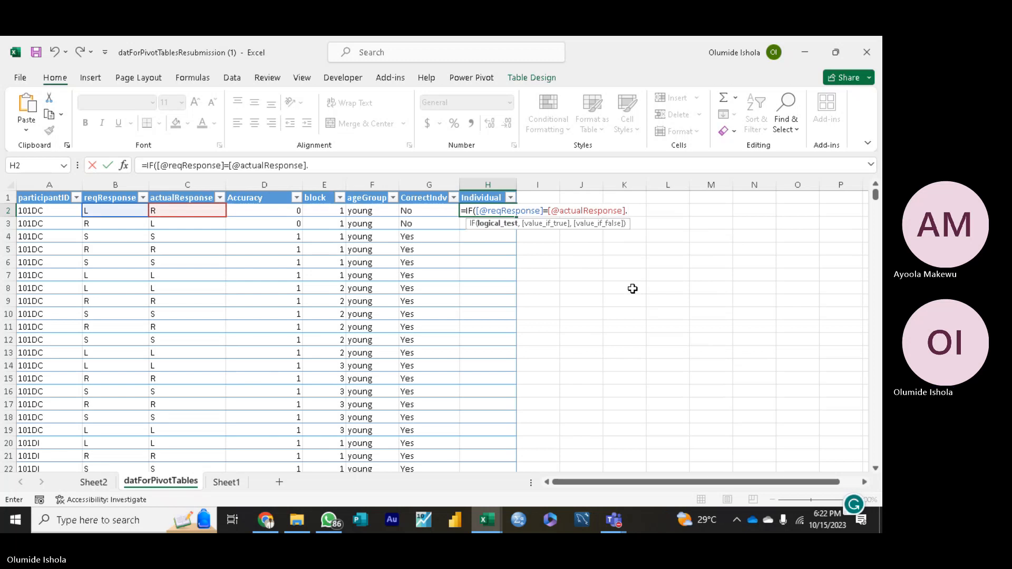
{"action": "type", "text": ","}
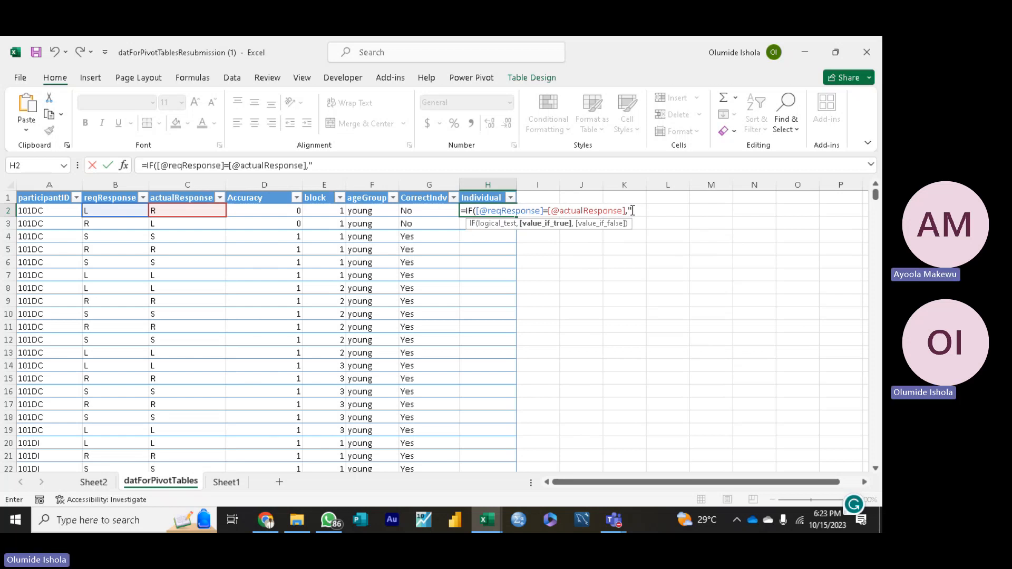
Step: Enter "Yes indeed" as the value_if_true argument of the IF formula in H2
{"action": "type", "text": "es"}
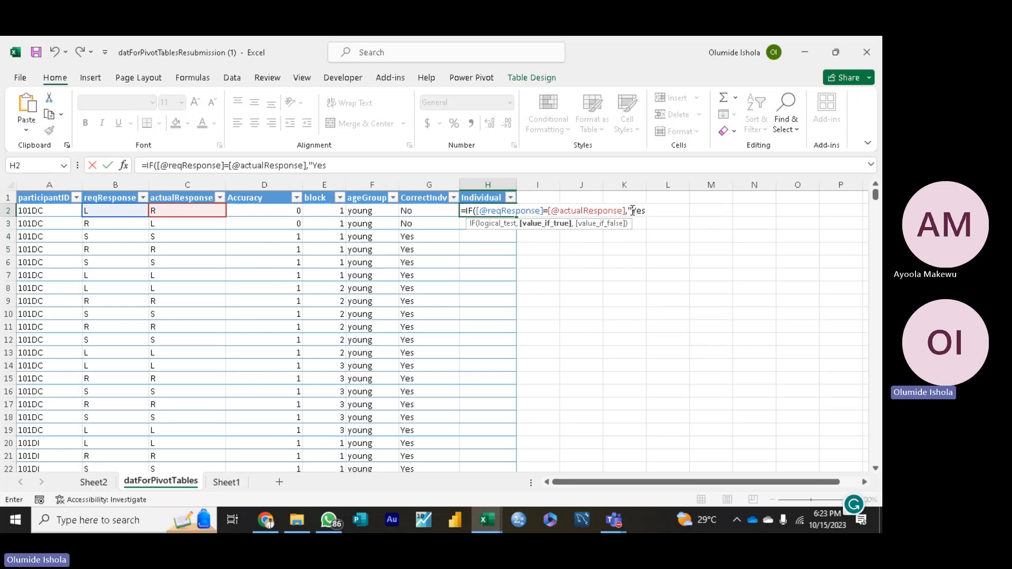
{"action": "type", "text": " indeed"}
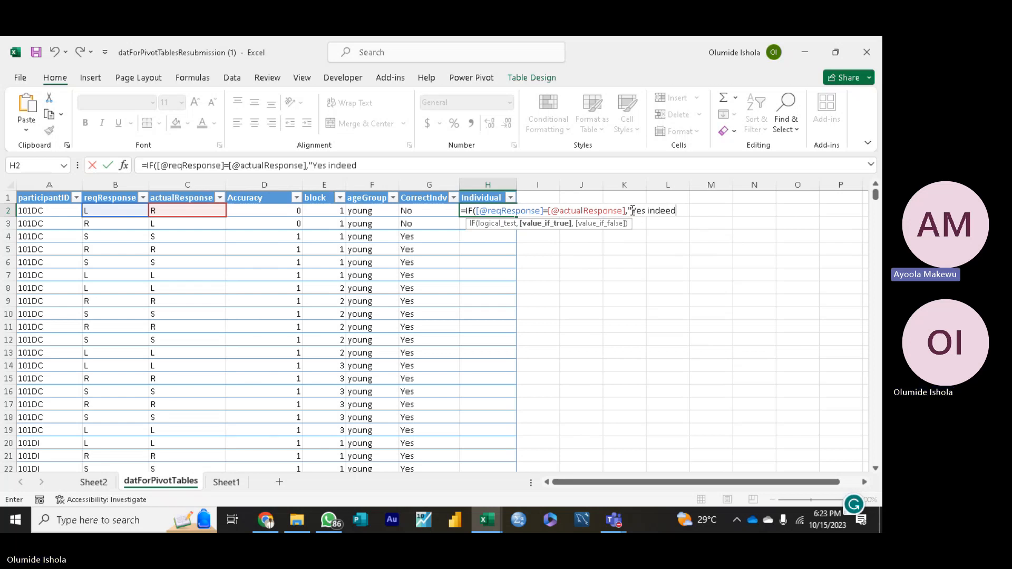
{"action": "type", "text": "\""}
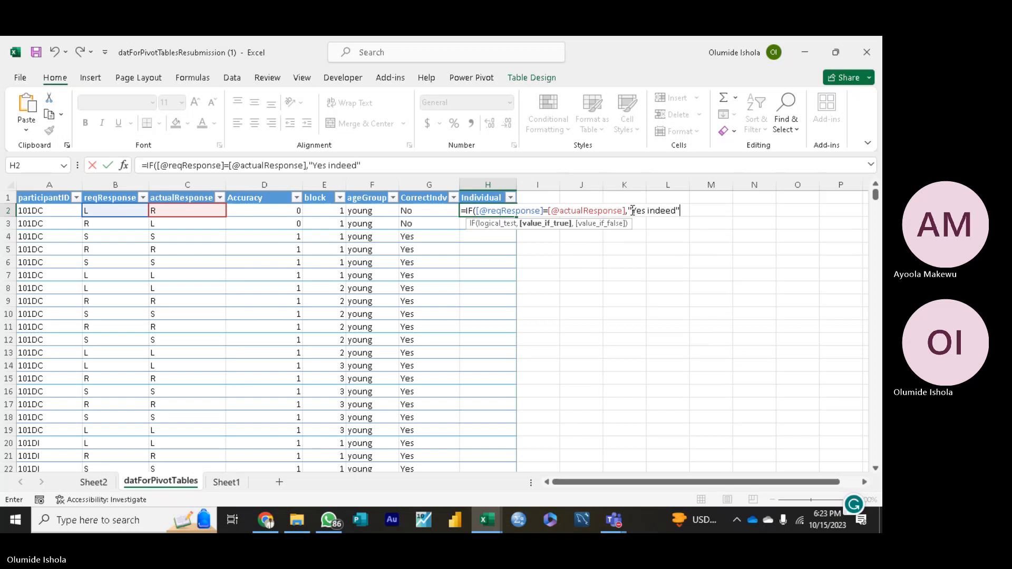
{"action": "type", "text": "."}
{"action": "key", "text": "BackSpace"}
{"action": "type", "text": ","}
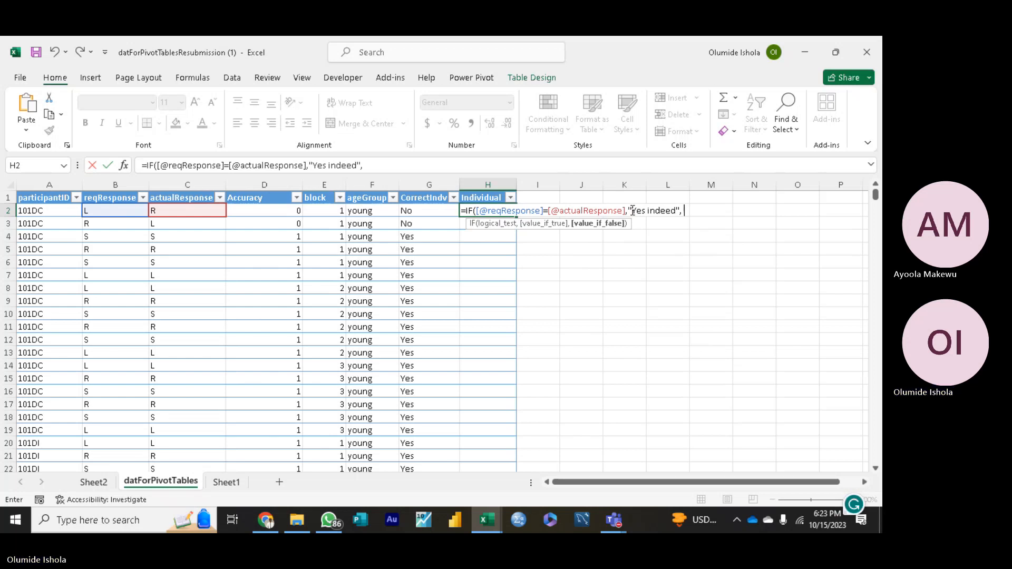
{"action": "type", "text": " \""}
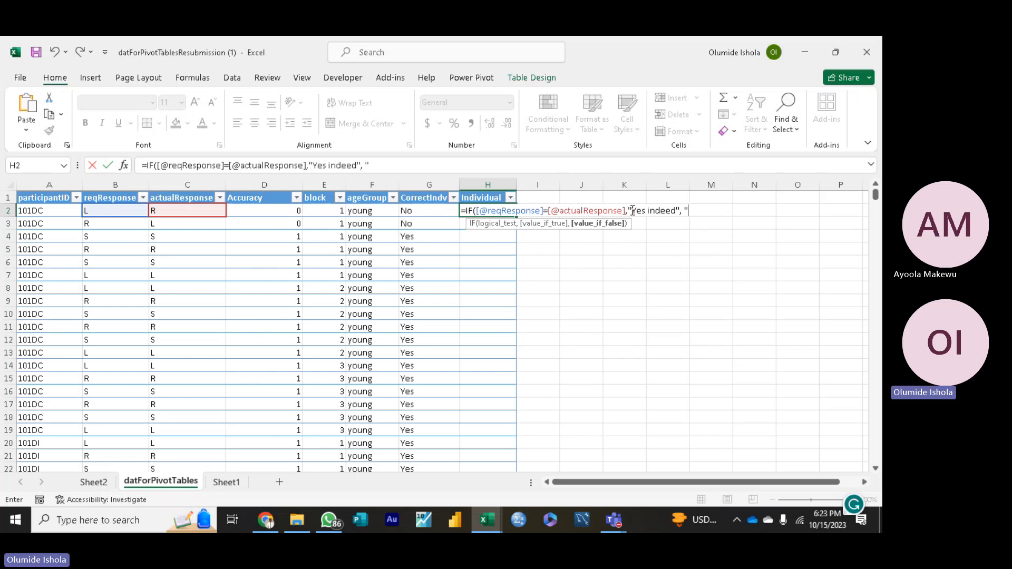
{"action": "type", "text": "No indded"}
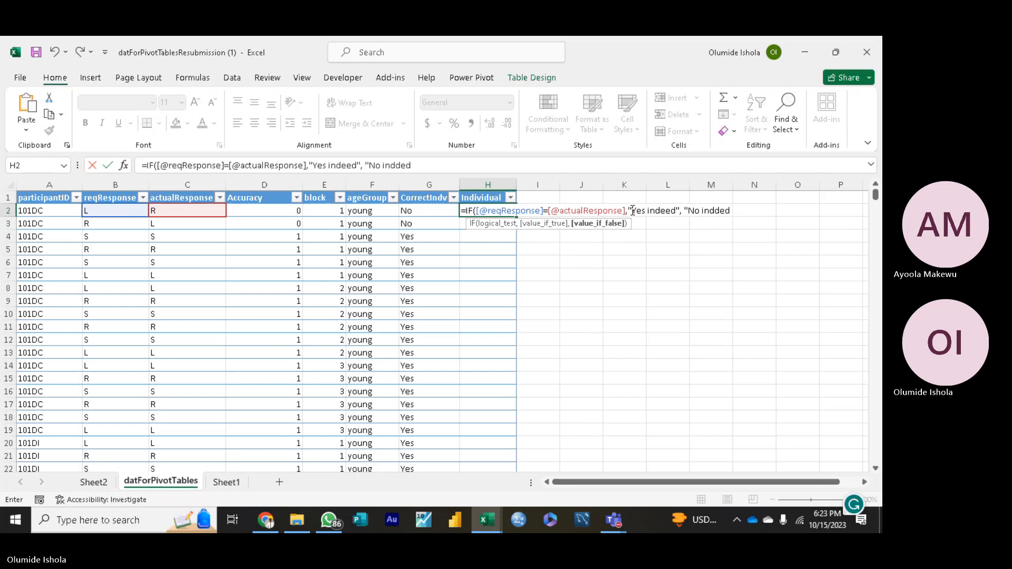
Step: Enter "No indeed" as the value_if_false argument and commit the IF formula to the Individual column
{"action": "key", "text": "BackSpace"}
{"action": "key", "text": "BackSpace"}
{"action": "key", "text": "BackSpace"}
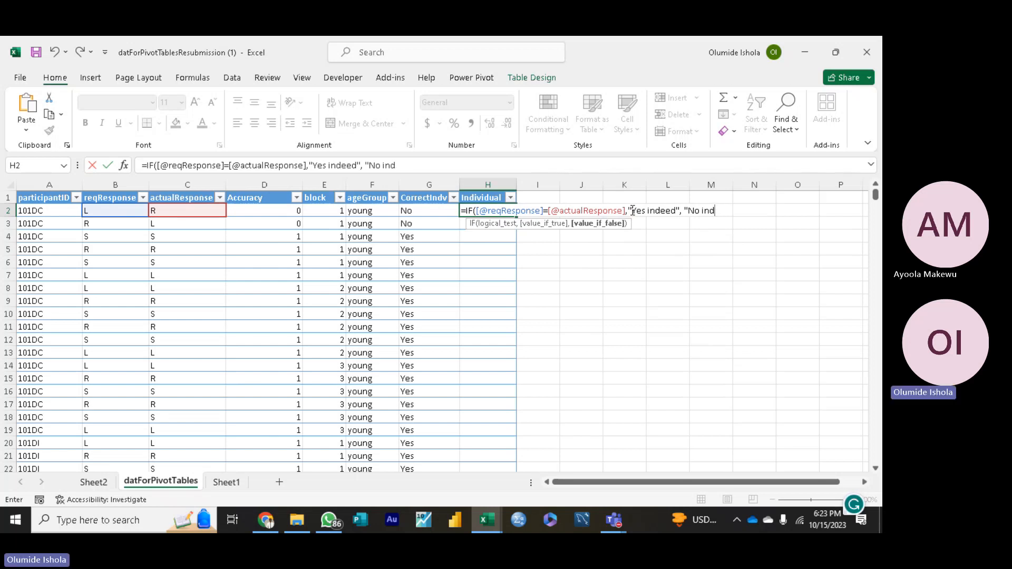
{"action": "type", "text": "eed"}
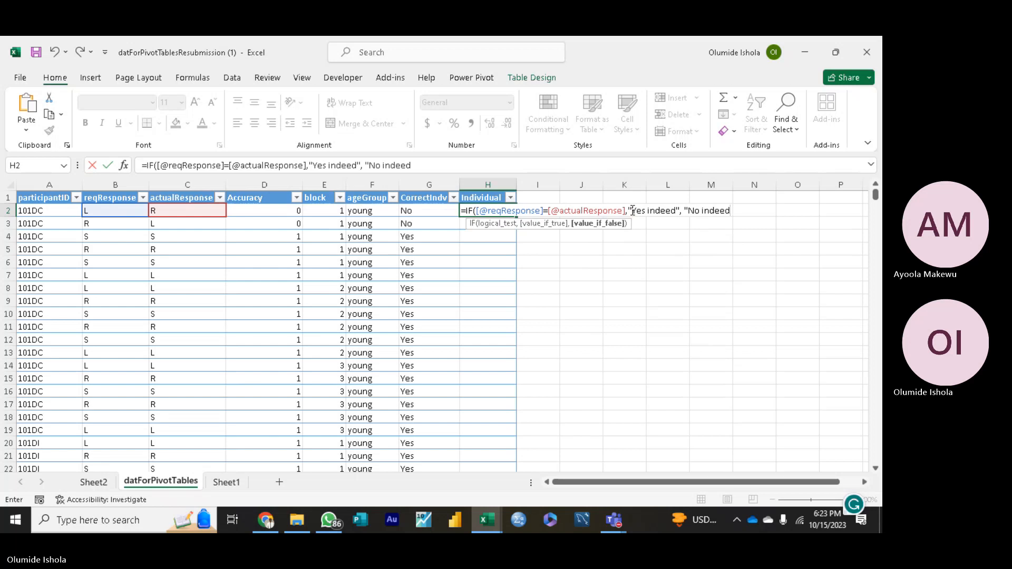
{"action": "type", "text": "\""}
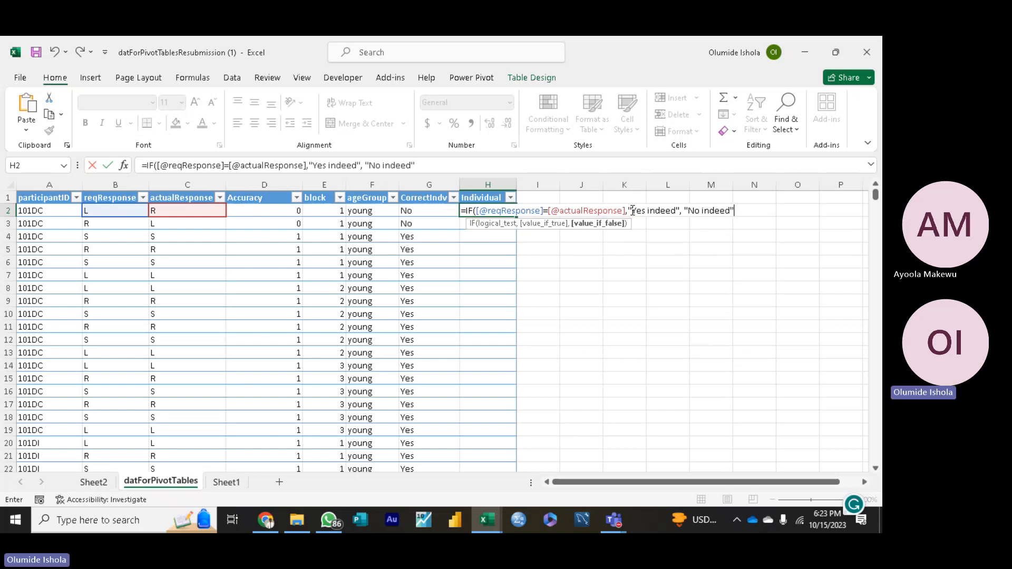
{"action": "type", "text": ")"}
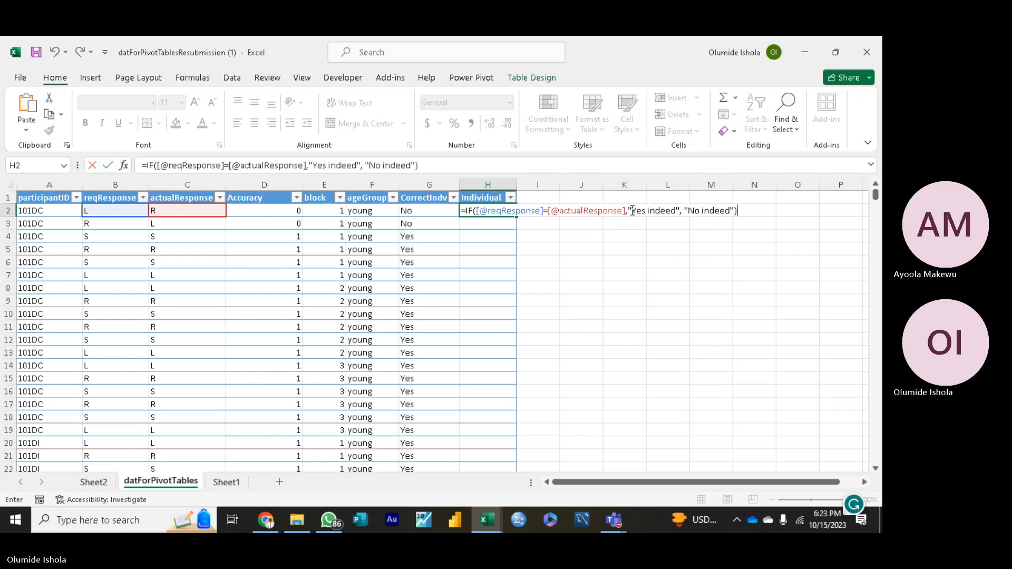
{"action": "key", "text": "Return"}
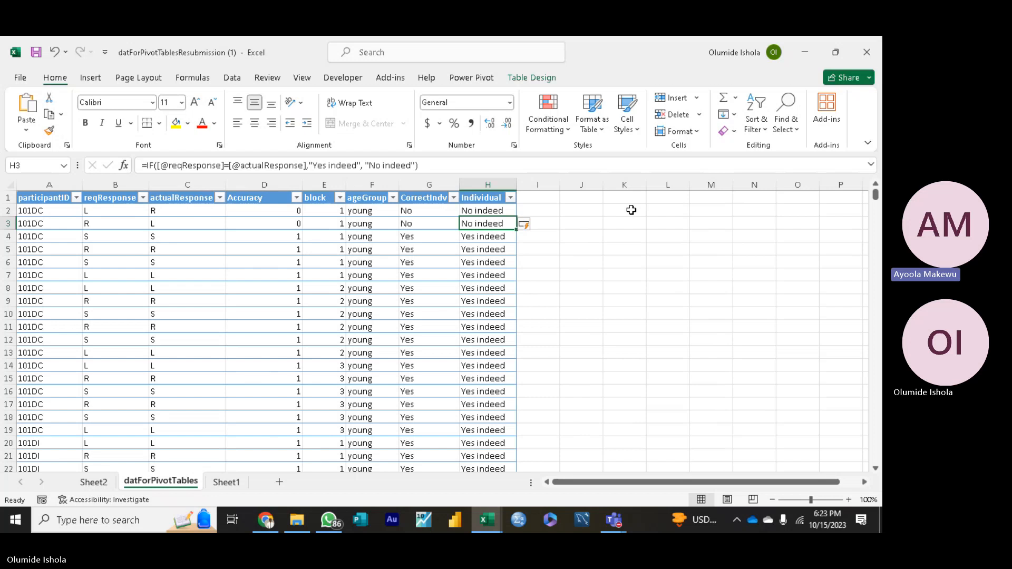
Step: Erase the IF formula from cell H3 in the Individual column
{"action": "left_click", "coordinate": [420, 164]}
{"action": "left_click_drag", "start_coordinate": [420, 164], "coordinate": [328, 165]}
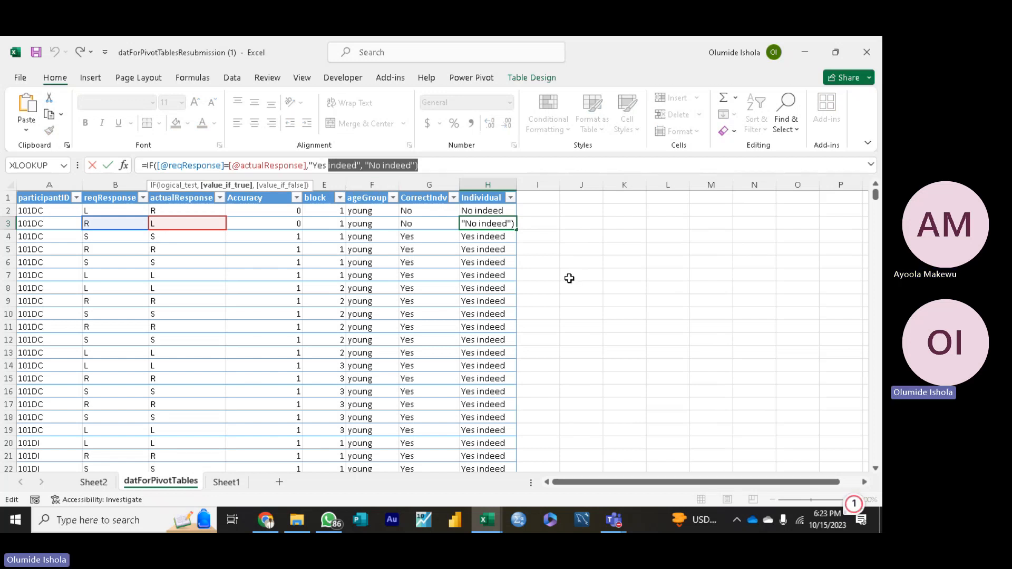
{"action": "left_click", "coordinate": [615, 275]}
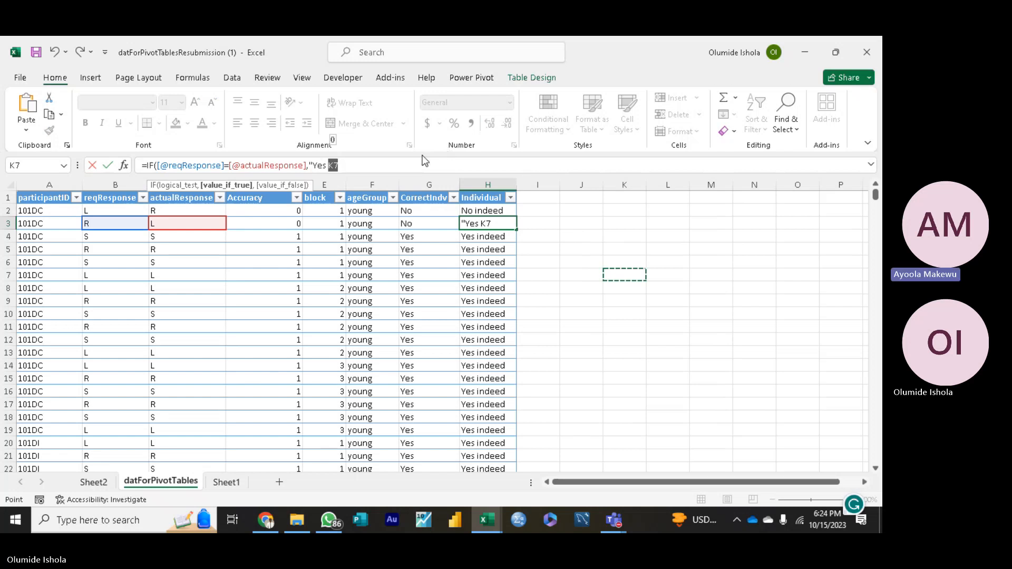
{"action": "left_click", "coordinate": [544, 224]}
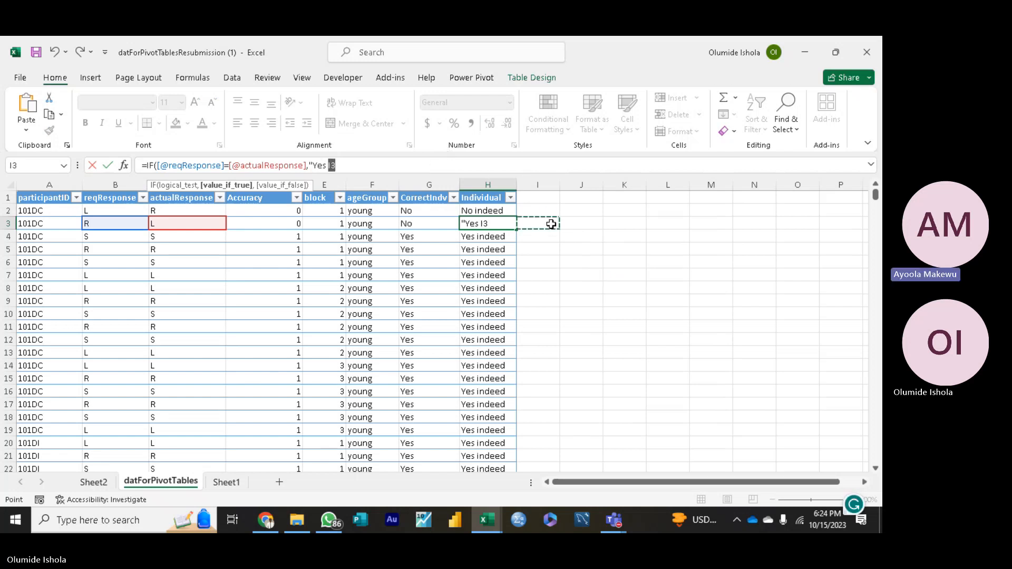
{"action": "key", "text": "F2"}
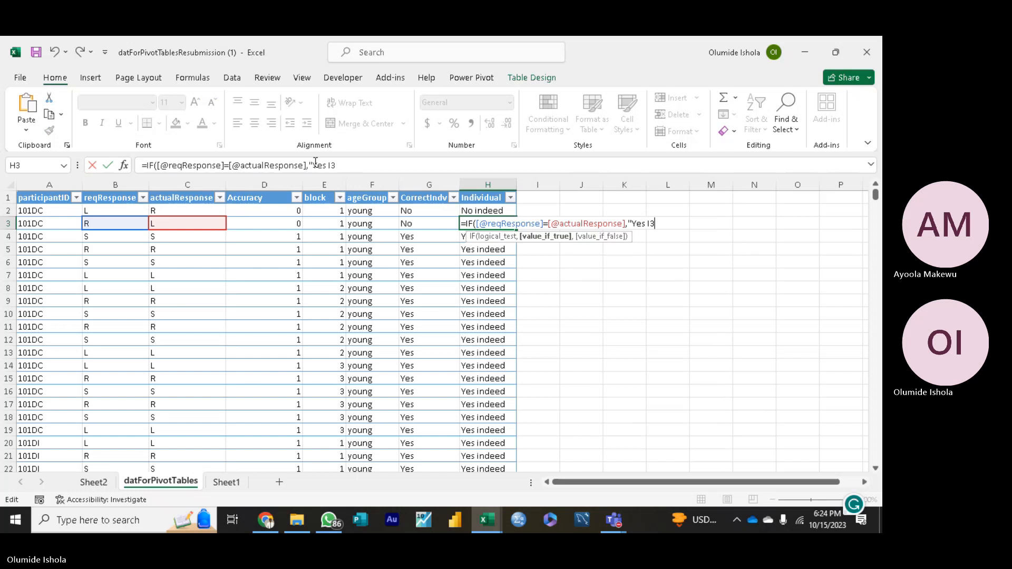
{"action": "left_click", "coordinate": [340, 163]}
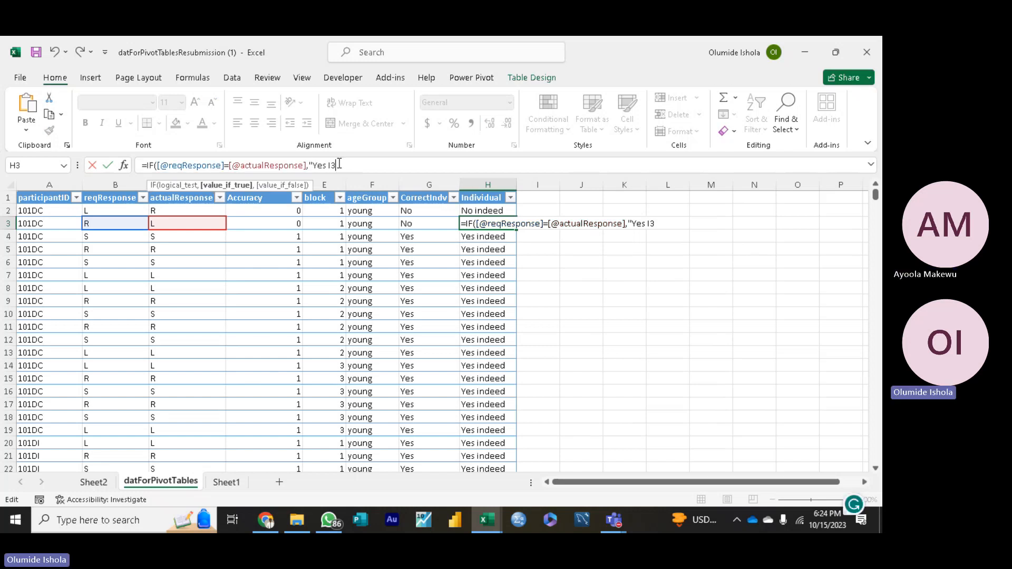
{"action": "key", "text": "BackSpace"}
{"action": "key", "text": "BackSpace"}
{"action": "key", "text": "BackSpace"}
{"action": "key", "text": "BackSpace"}
{"action": "key", "text": "BackSpace"}
{"action": "key", "text": "BackSpace"}
{"action": "key", "text": "BackSpace"}
{"action": "key", "text": "BackSpace"}
{"action": "key", "text": "BackSpace"}
{"action": "key", "text": "BackSpace"}
{"action": "key", "text": "BackSpace"}
{"action": "key", "text": "BackSpace"}
{"action": "key", "text": "BackSpace"}
{"action": "key", "text": "BackSpace"}
{"action": "key", "text": "BackSpace"}
{"action": "key", "text": "BackSpace"}
{"action": "key", "text": "BackSpace"}
{"action": "key", "text": "BackSpace"}
{"action": "key", "text": "BackSpace"}
{"action": "key", "text": "BackSpace"}
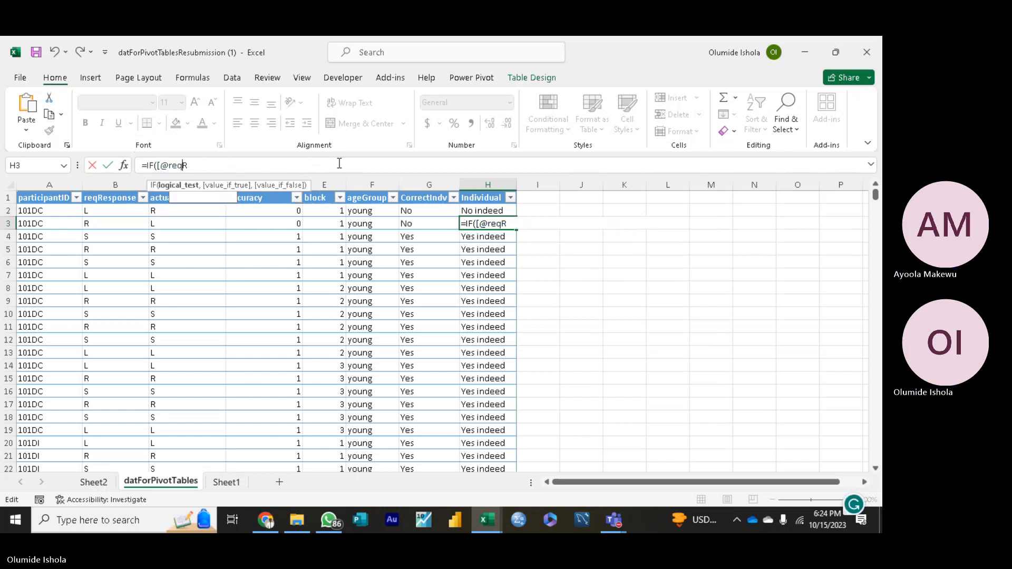
{"action": "key", "text": "BackSpace"}
{"action": "key", "text": "BackSpace"}
{"action": "key", "text": "BackSpace"}
{"action": "key", "text": "BackSpace"}
{"action": "key", "text": "BackSpace"}
{"action": "key", "text": "BackSpace"}
{"action": "key", "text": "BackSpace"}
{"action": "key", "text": "BackSpace"}
{"action": "key", "text": "BackSpace"}
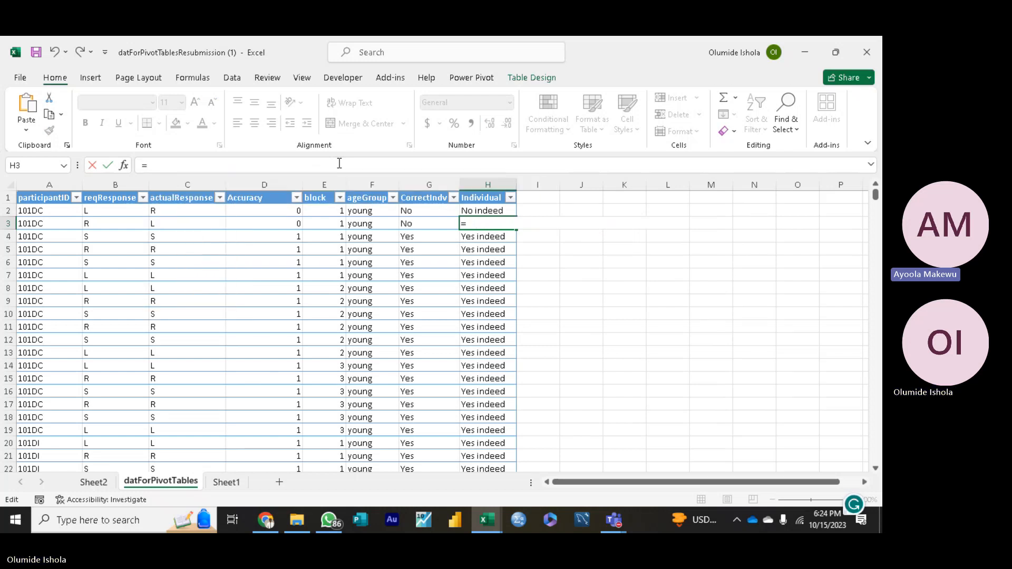
{"action": "key", "text": "Escape"}
{"action": "left_click", "coordinate": [624, 262]}
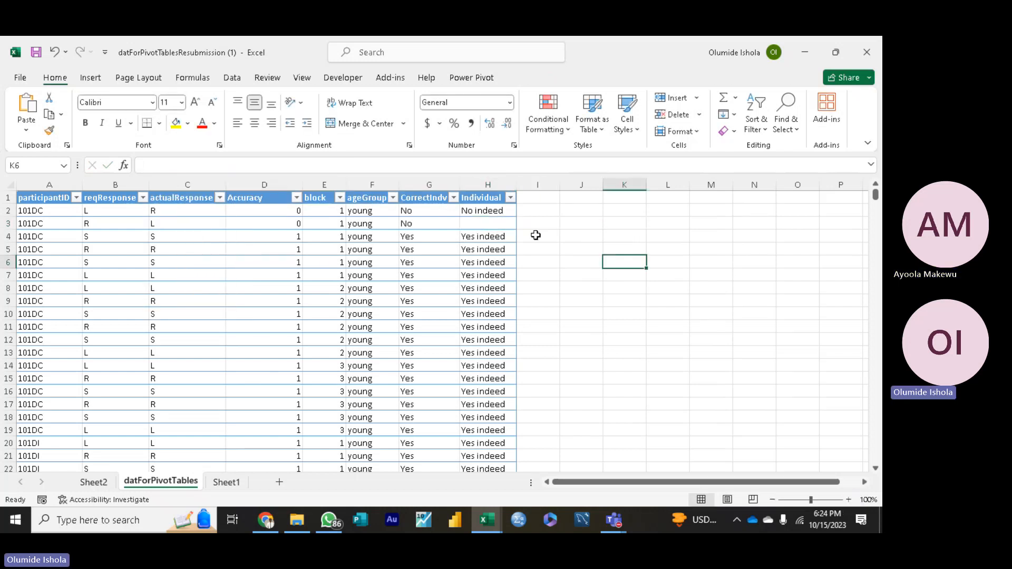
Step: Fill the IF formula from H2 down into H3 and deselect the cells
{"action": "left_click", "coordinate": [503, 213]}
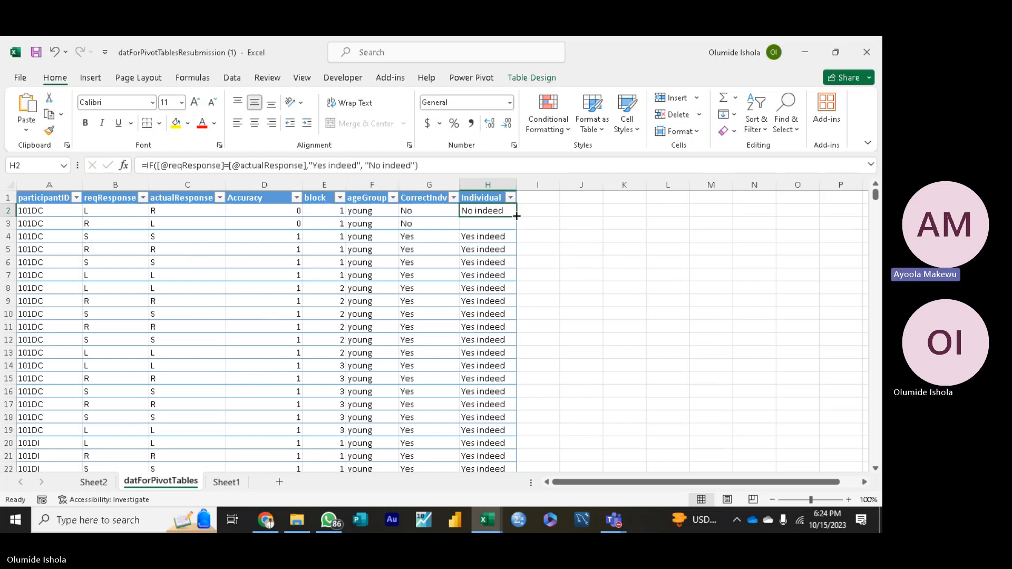
{"action": "left_click_drag", "start_coordinate": [516, 216], "coordinate": [516, 226]}
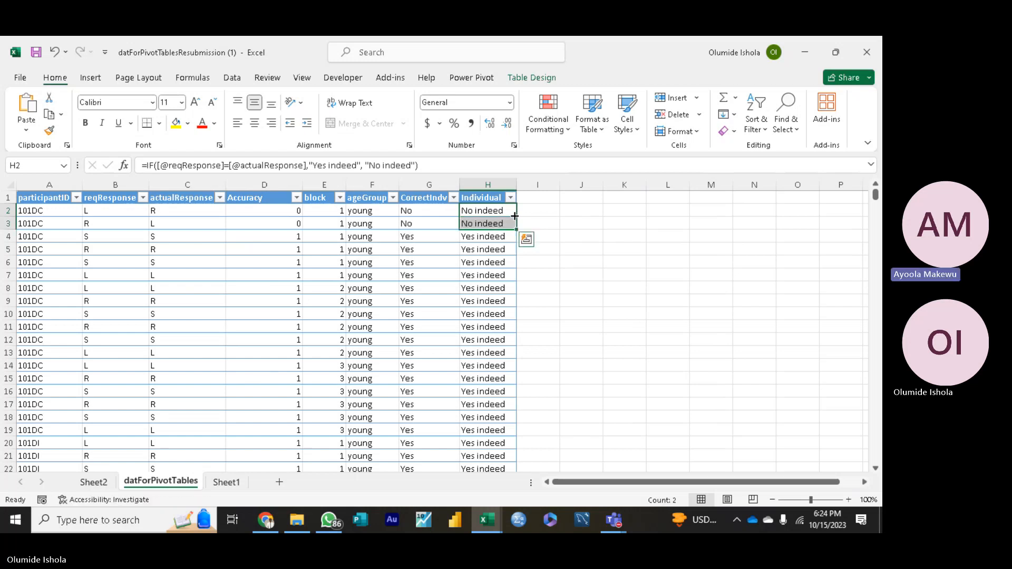
{"action": "left_click", "coordinate": [543, 225]}
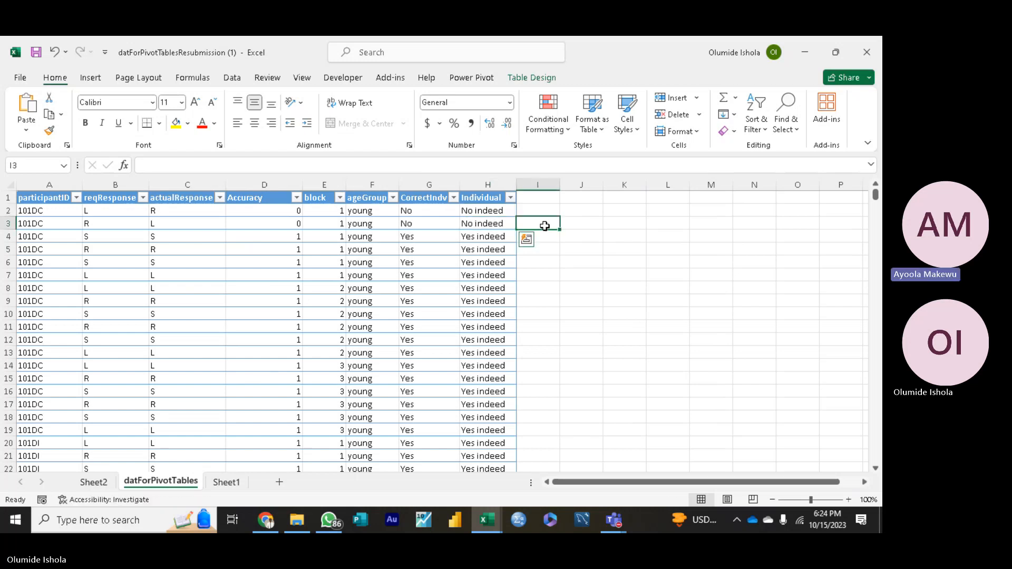
Step: Open the IF formula in H2 for editing to examine its arguments, and minimize the meeting window covering the sheet
{"action": "left_click", "coordinate": [497, 210]}
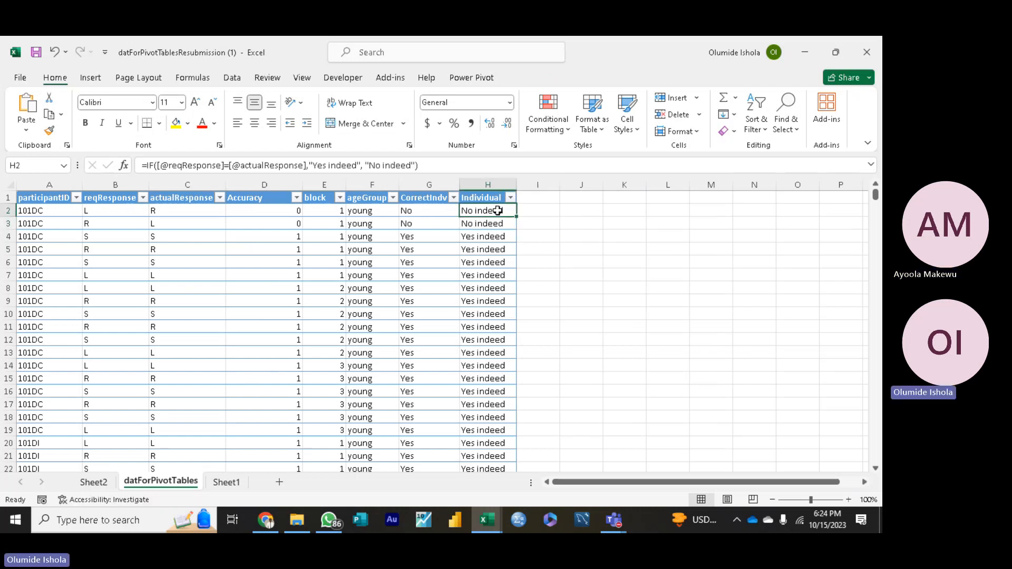
{"action": "left_click", "coordinate": [431, 165]}
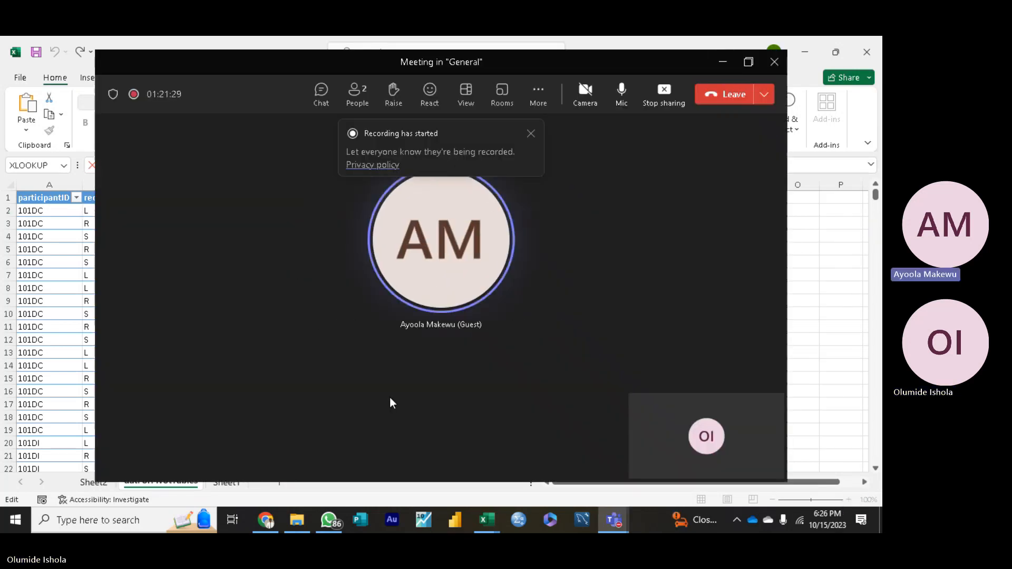
{"action": "left_click", "coordinate": [718, 63]}
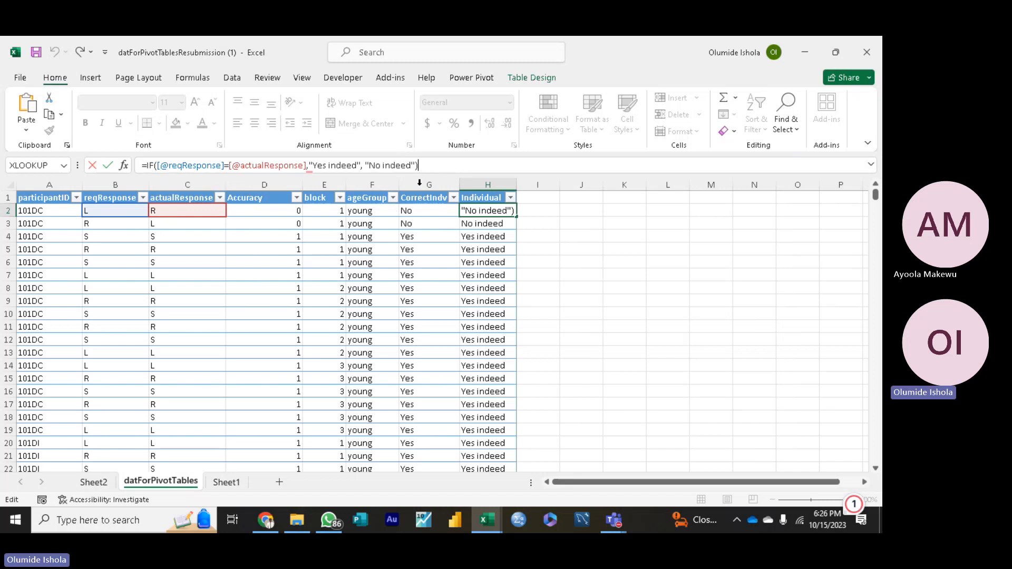
Step: Highlight the entire IF formula in H2 to examine its comparison and its "Yes indeed" and "No indeed" arguments
{"action": "left_click_drag", "start_coordinate": [424, 166], "coordinate": [132, 165]}
{"action": "key", "text": "ctrl+c"}
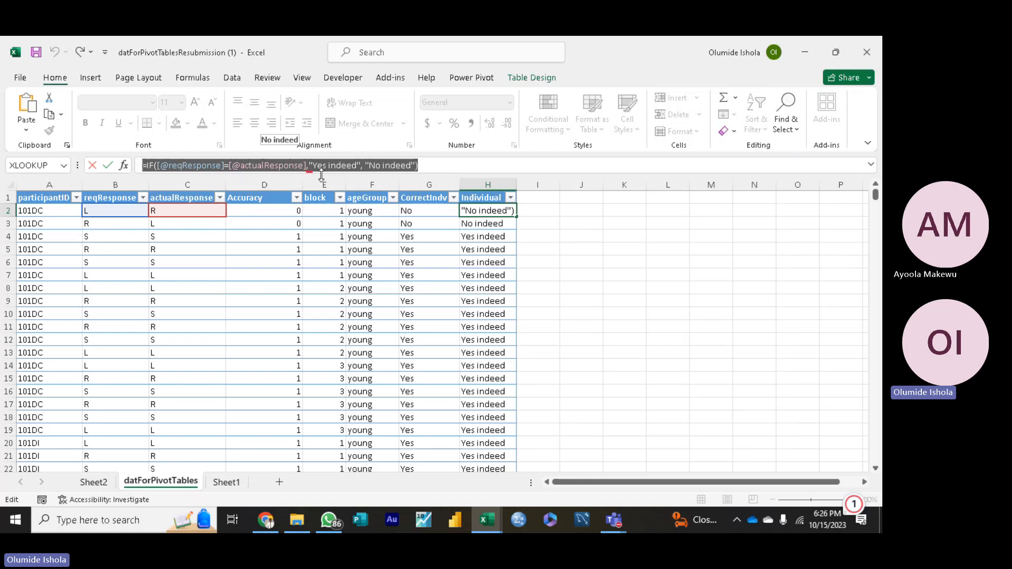
{"action": "mouse_move", "coordinate": [312, 170]}
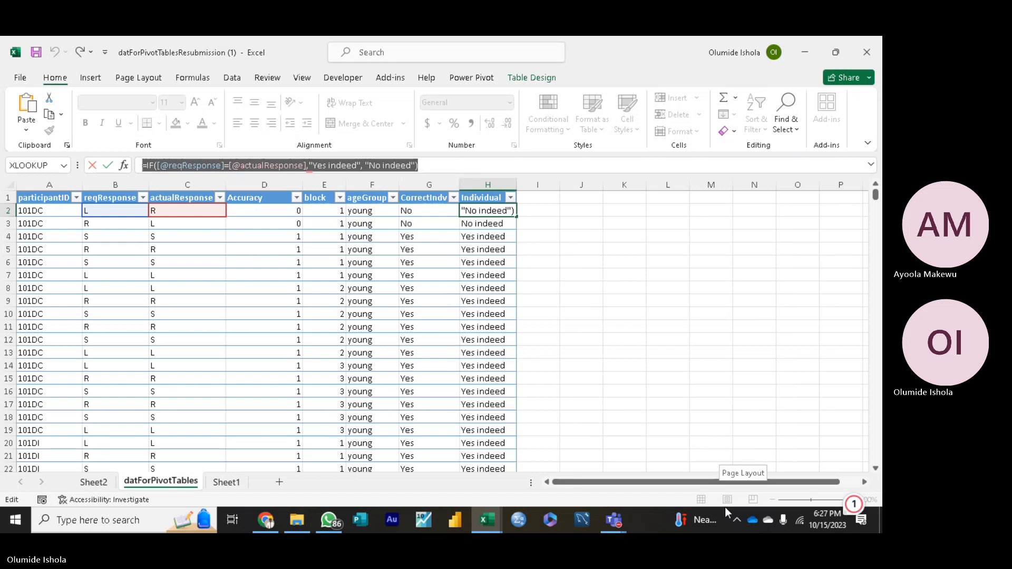
{"action": "left_click", "coordinate": [735, 517]}
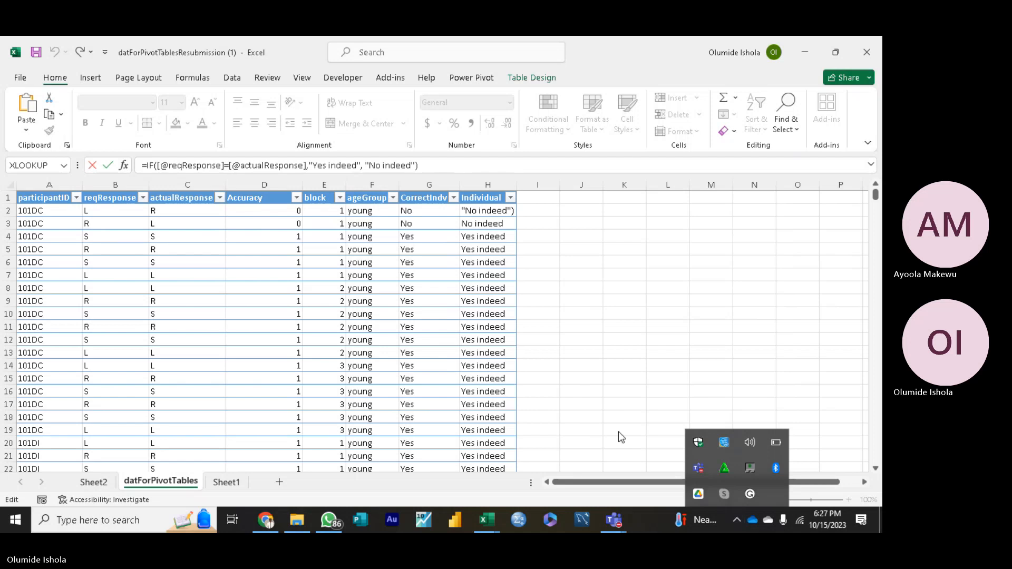
{"action": "left_click", "coordinate": [593, 430]}
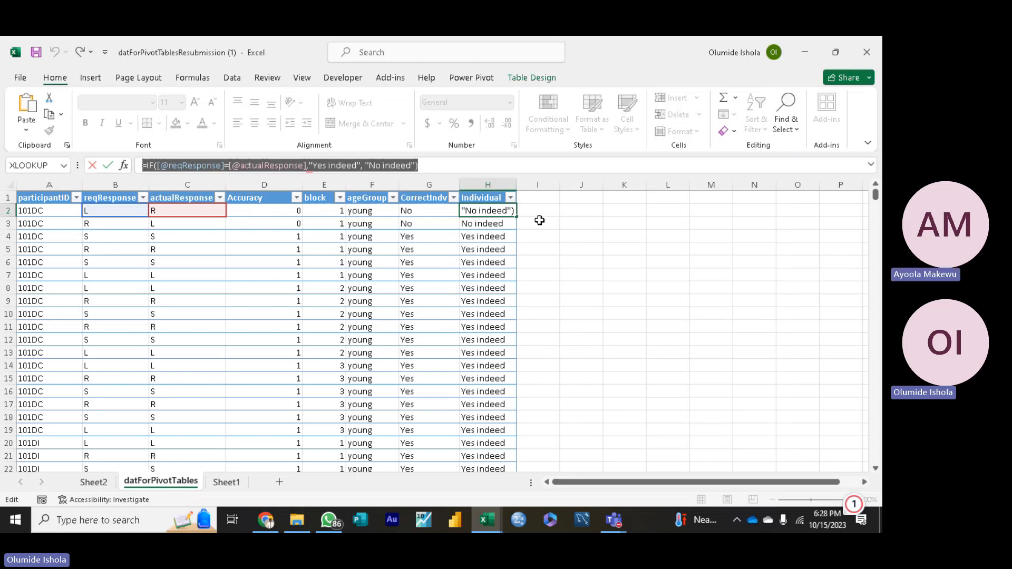
{"action": "type", "text": "="}
{"action": "left_click", "coordinate": [539, 212]}
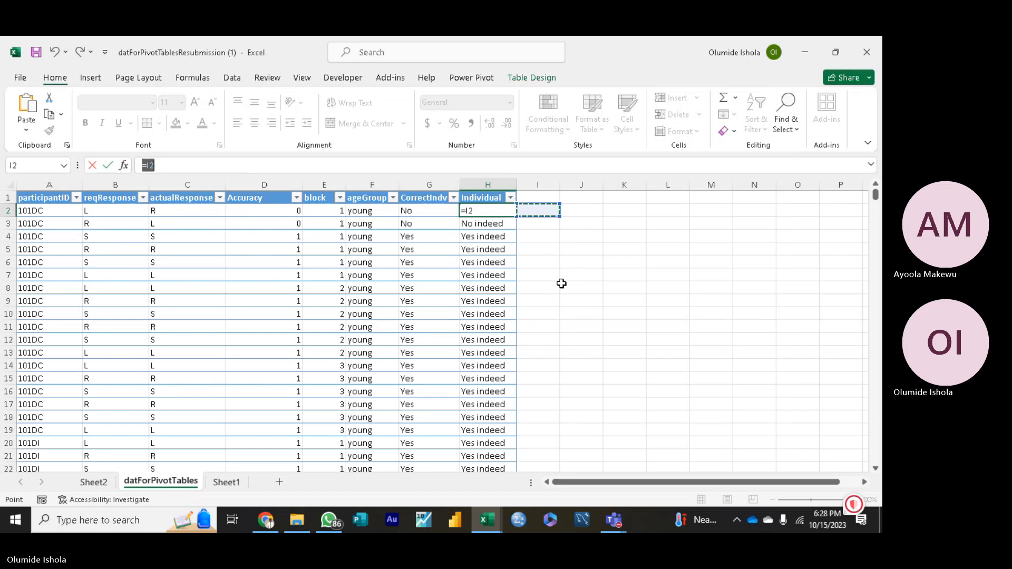
{"action": "key", "text": "ctrl+v"}
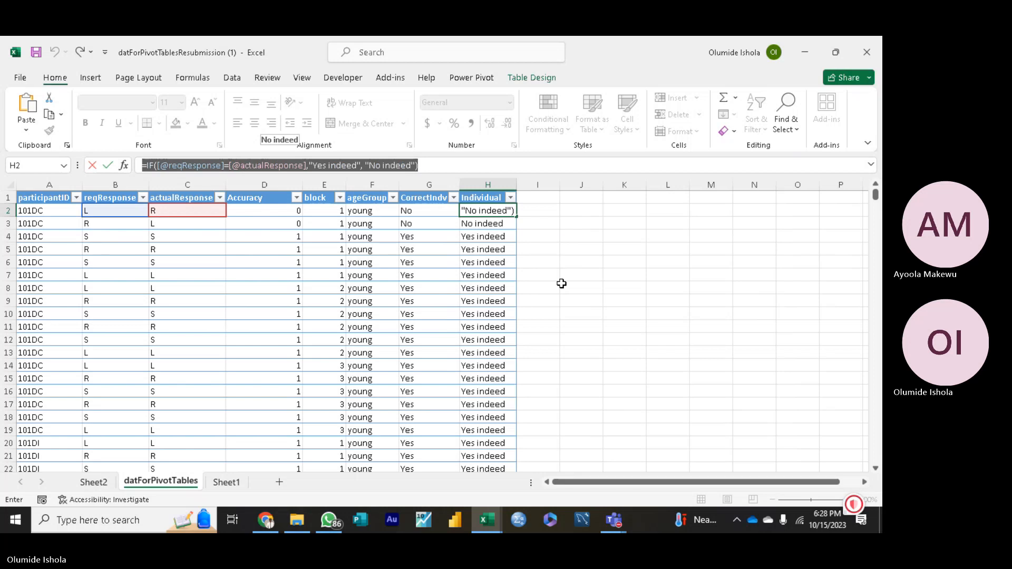
Step: Commit the IF formula comparing reqResponse with actualResponse in H2 and reselect that cell in the Individual column
{"action": "key", "text": "Return"}
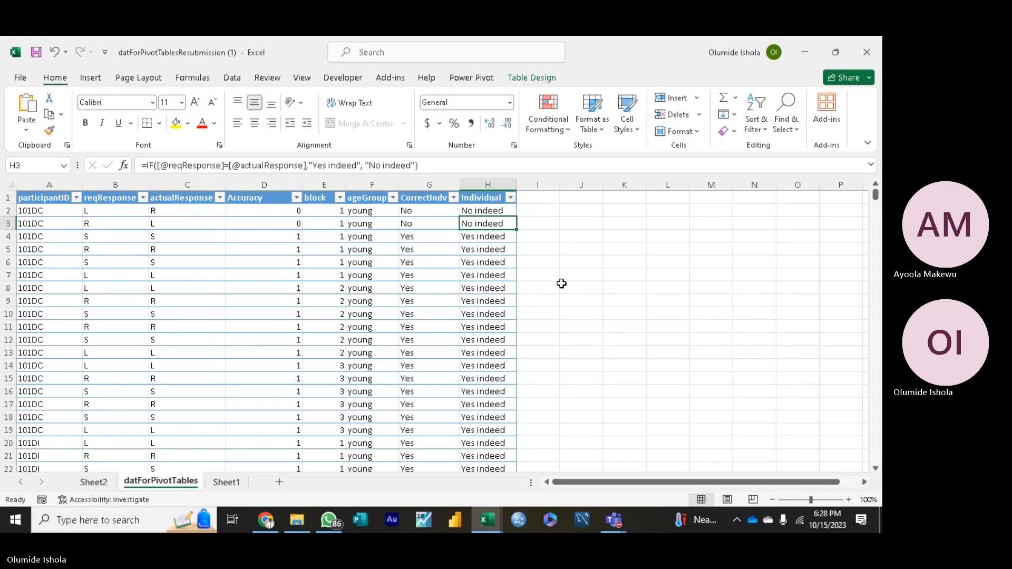
{"action": "left_click", "coordinate": [611, 277]}
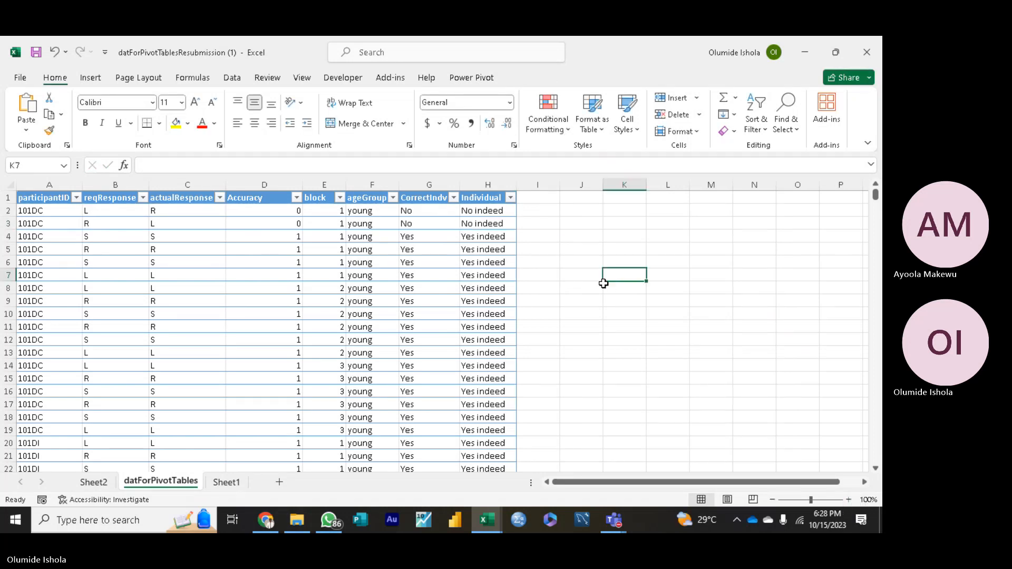
{"action": "left_click", "coordinate": [582, 293]}
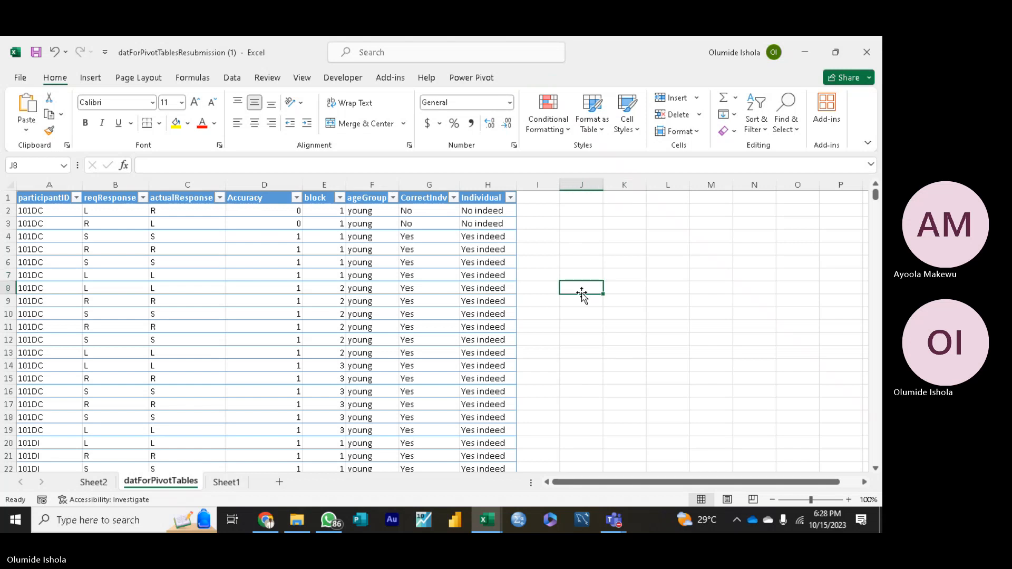
{"action": "left_click", "coordinate": [591, 336]}
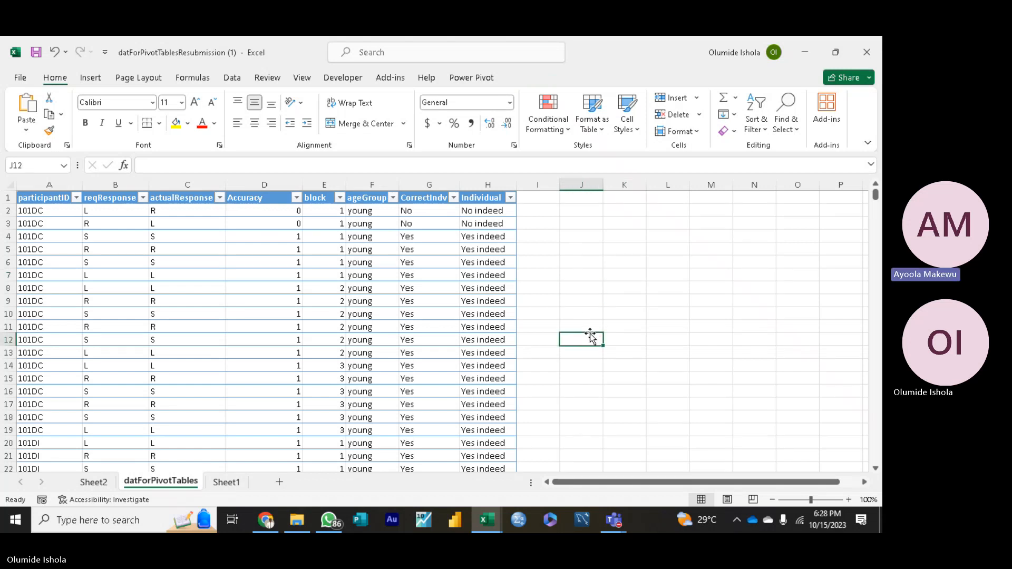
{"action": "left_click", "coordinate": [624, 225]}
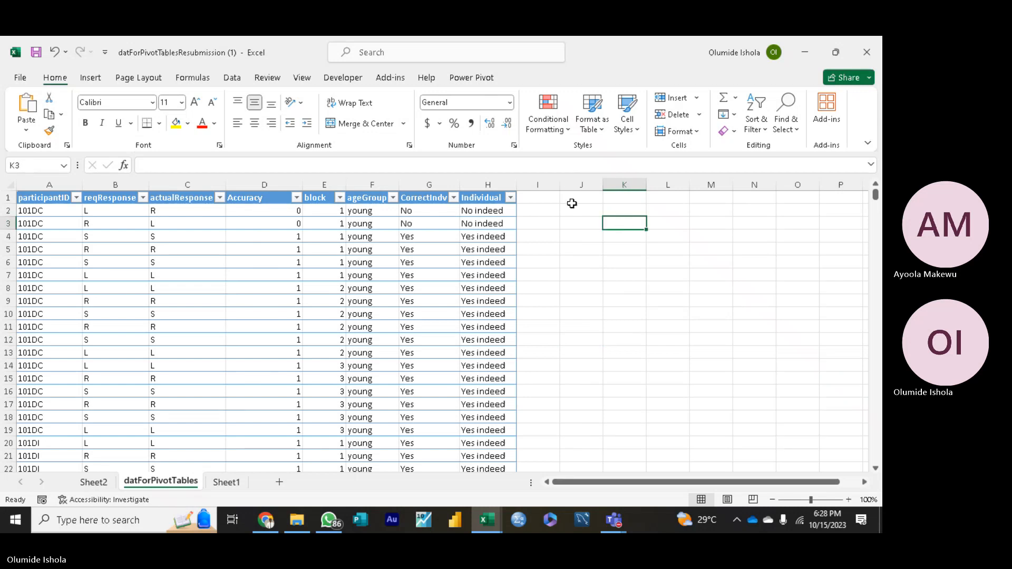
{"action": "left_click", "coordinate": [491, 208]}
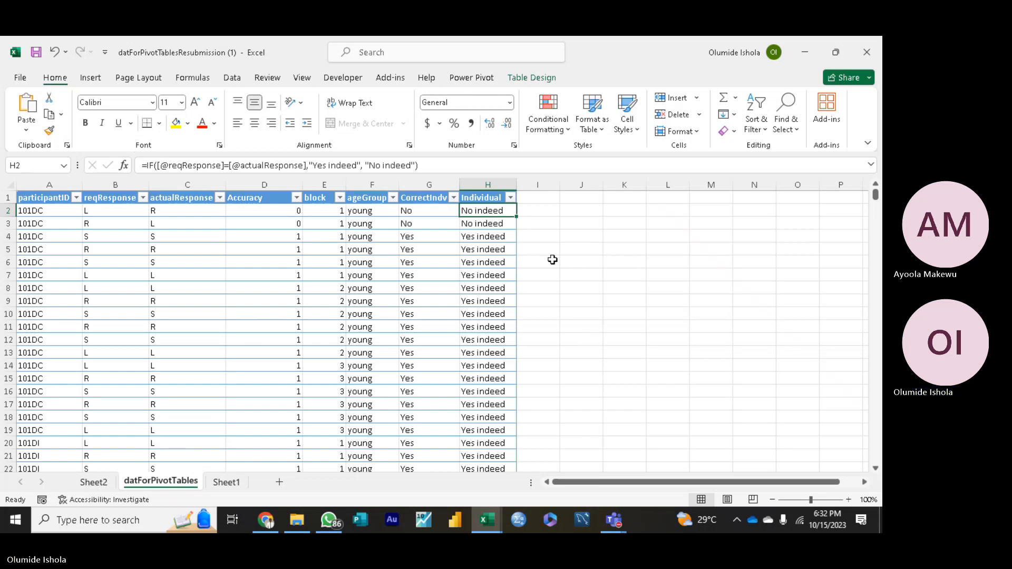
{"action": "left_click", "coordinate": [573, 265]}
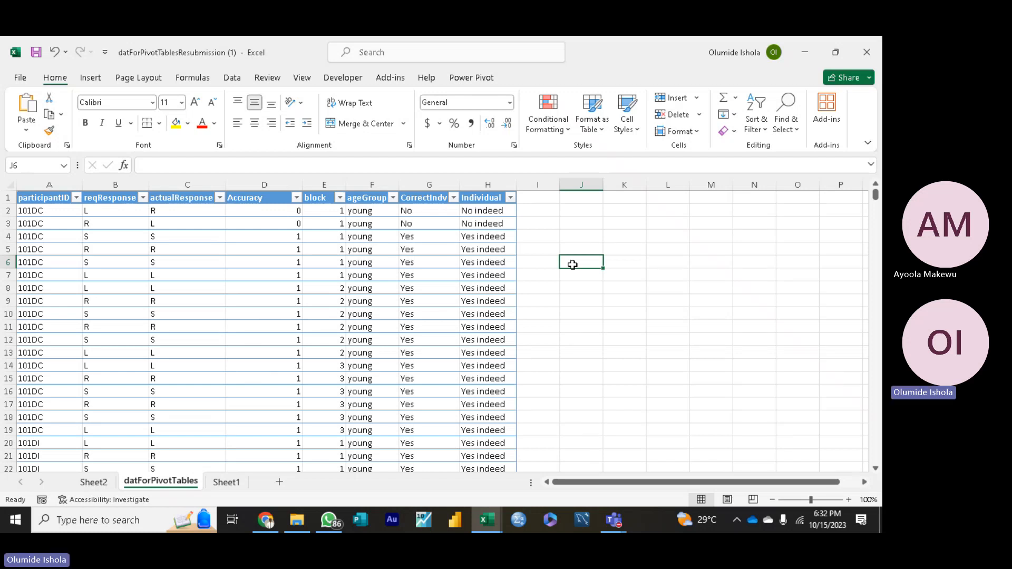
{"action": "left_click", "coordinate": [492, 212]}
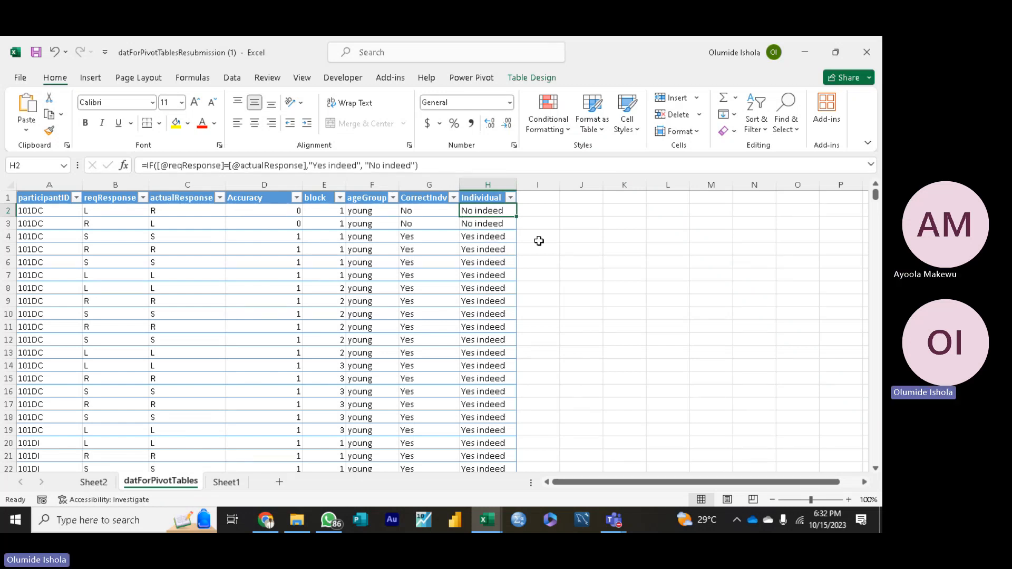
Step: Try to enter a TEXT function as "=text" in cell I2, beside the Individual column
{"action": "left_click", "coordinate": [536, 212]}
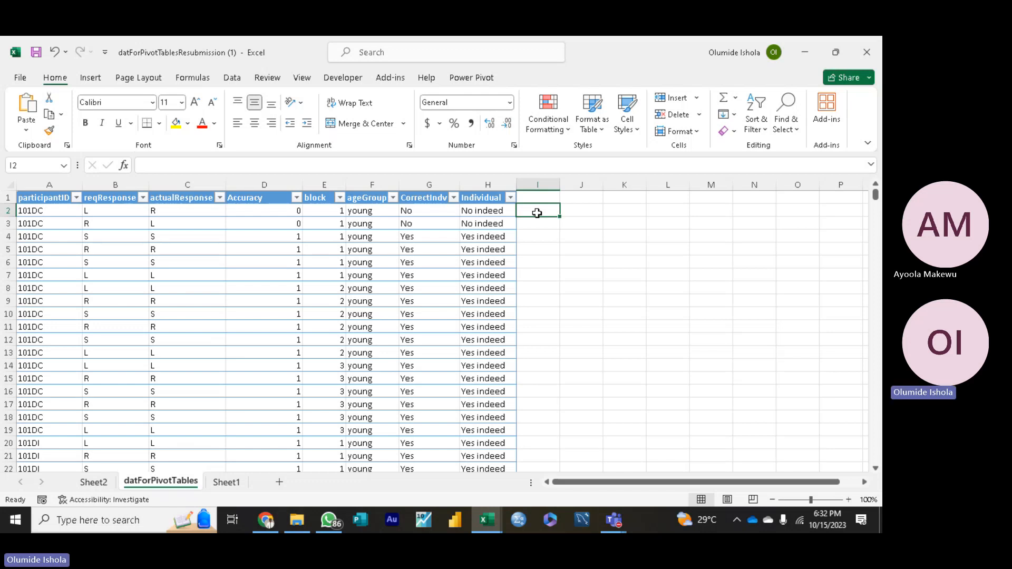
{"action": "type", "text": "text"}
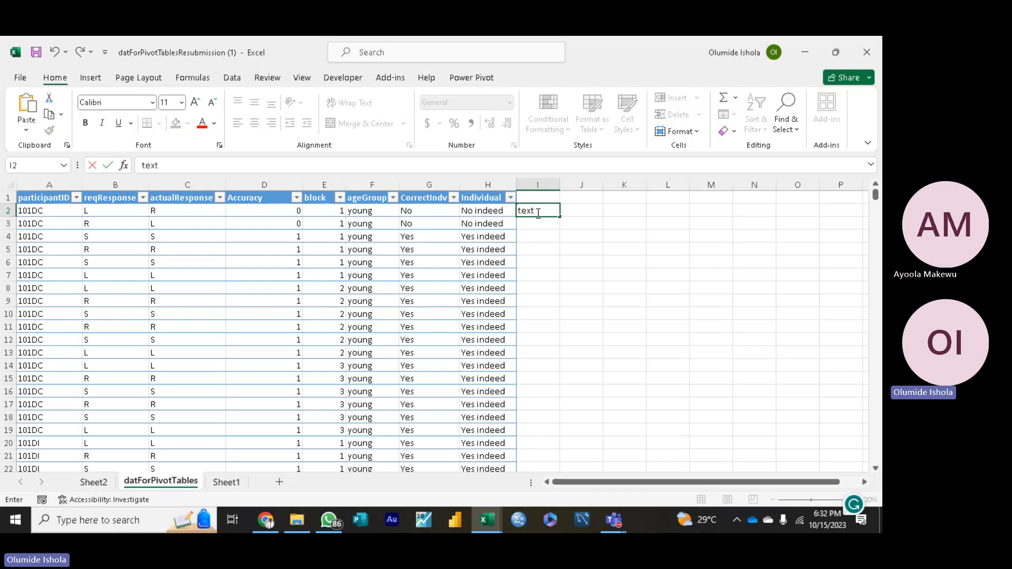
{"action": "key", "text": "BackSpace"}
{"action": "key", "text": "BackSpace"}
{"action": "key", "text": "BackSpace"}
{"action": "key", "text": "BackSpace"}
{"action": "type", "text": "="}
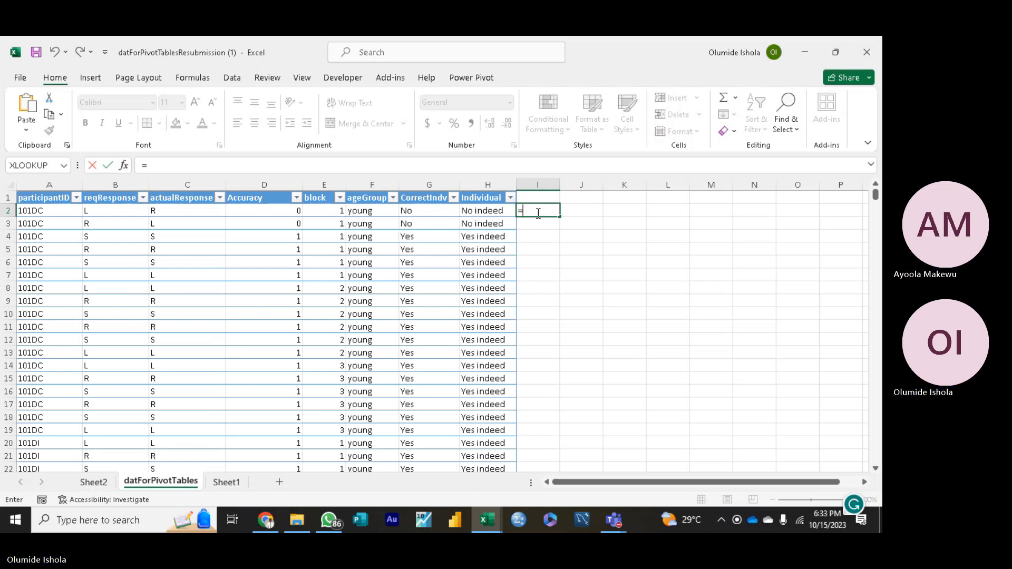
{"action": "type", "text": "te"}
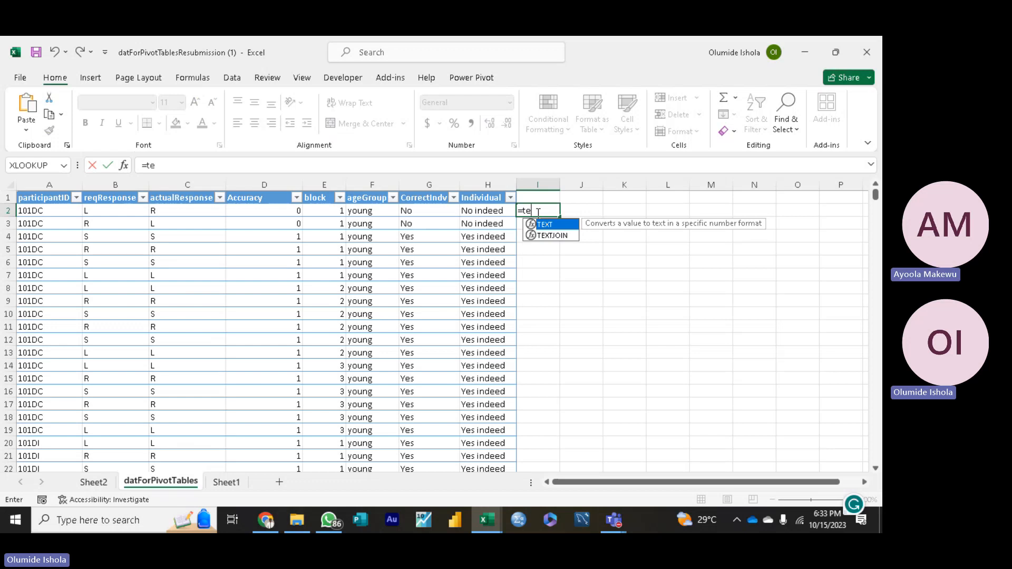
{"action": "key", "text": "BackSpace"}
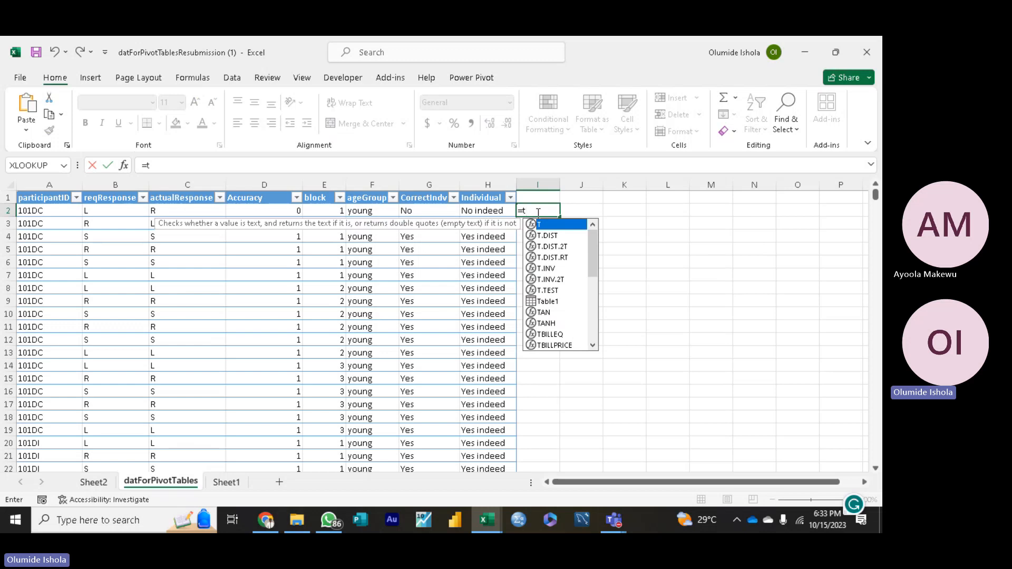
{"action": "type", "text": "ex"}
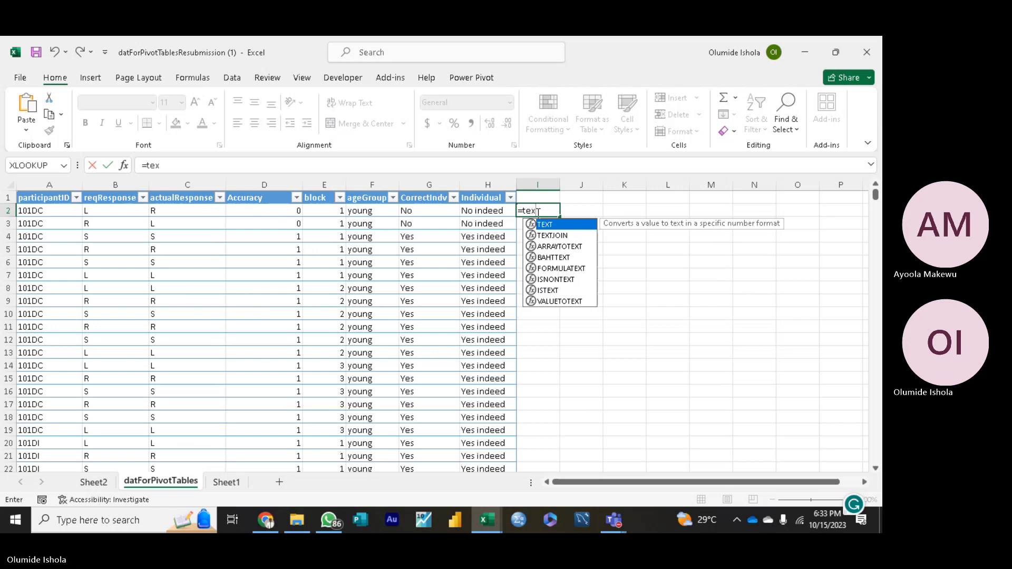
{"action": "type", "text": "t"}
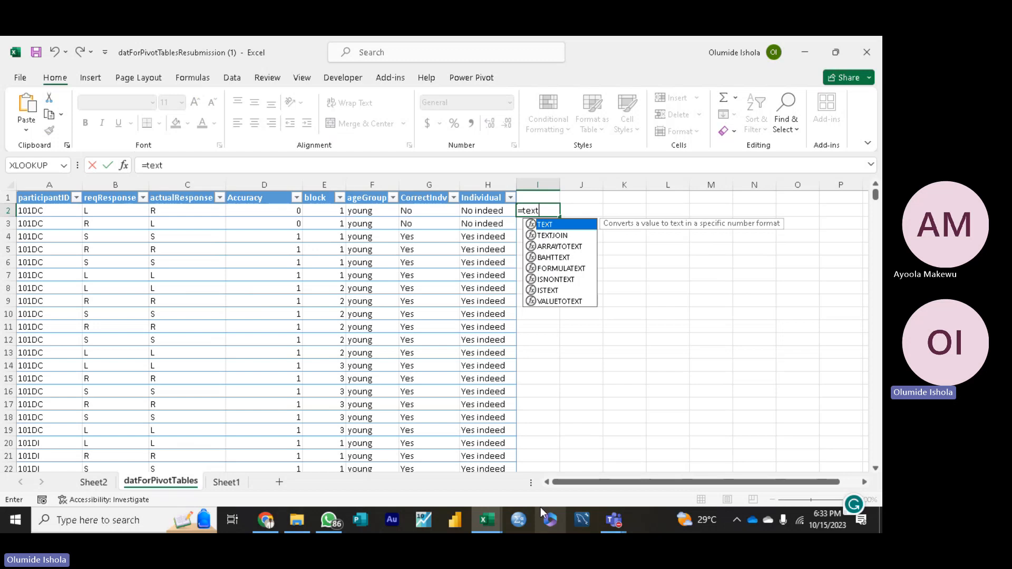
{"action": "left_click", "coordinate": [578, 354]}
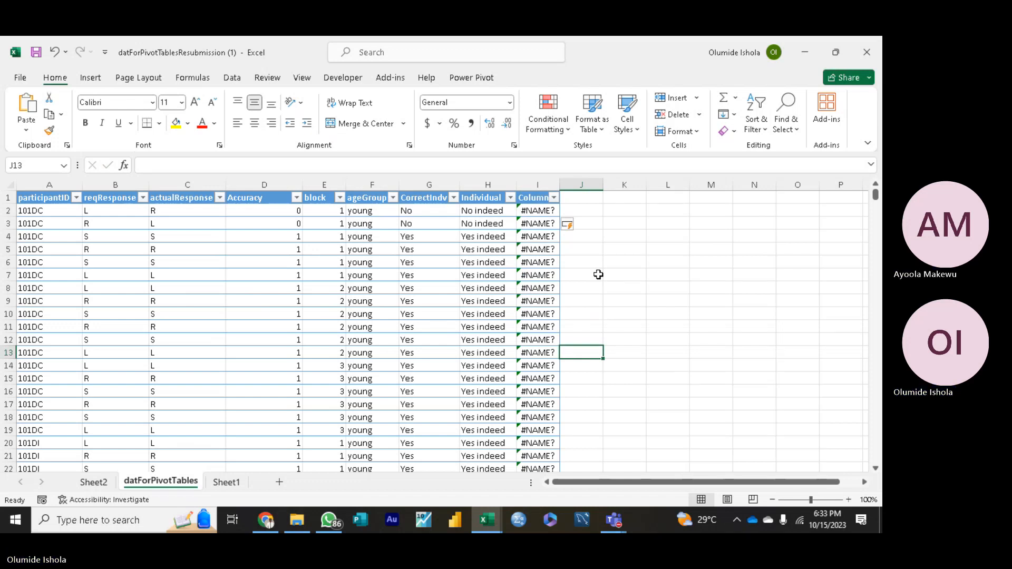
Step: Undo the automatic fill of the new formula column, delete column I from the sheet, and deselect it
{"action": "key", "text": "ctrl+z"}
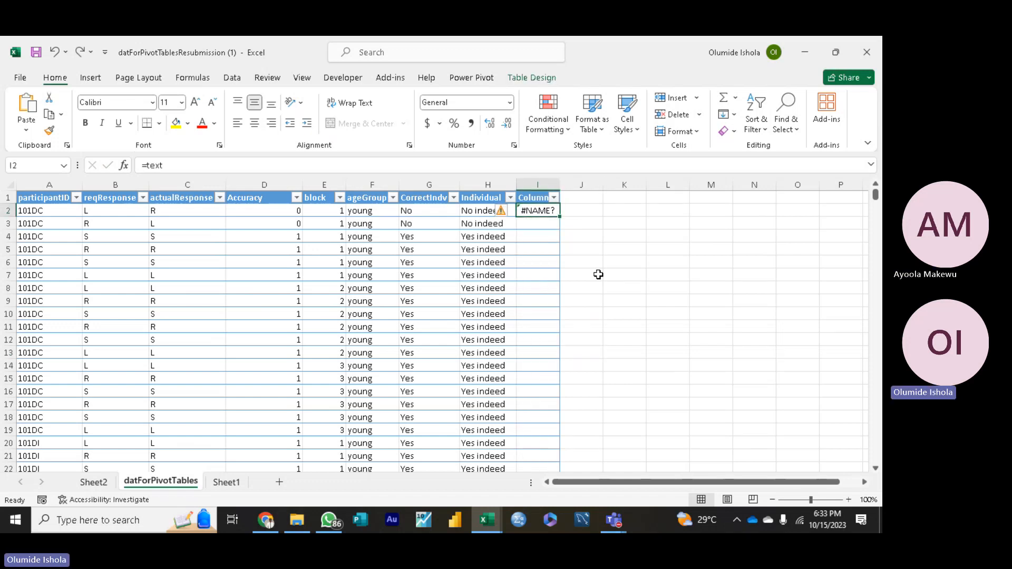
{"action": "left_click", "coordinate": [546, 190]}
{"action": "right_click", "coordinate": [547, 190]}
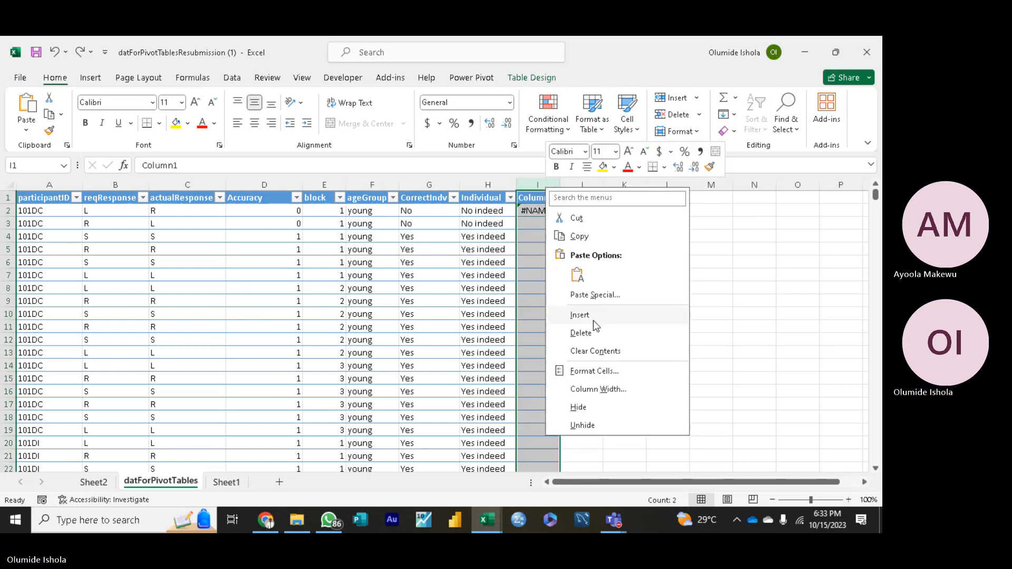
{"action": "left_click", "coordinate": [582, 333]}
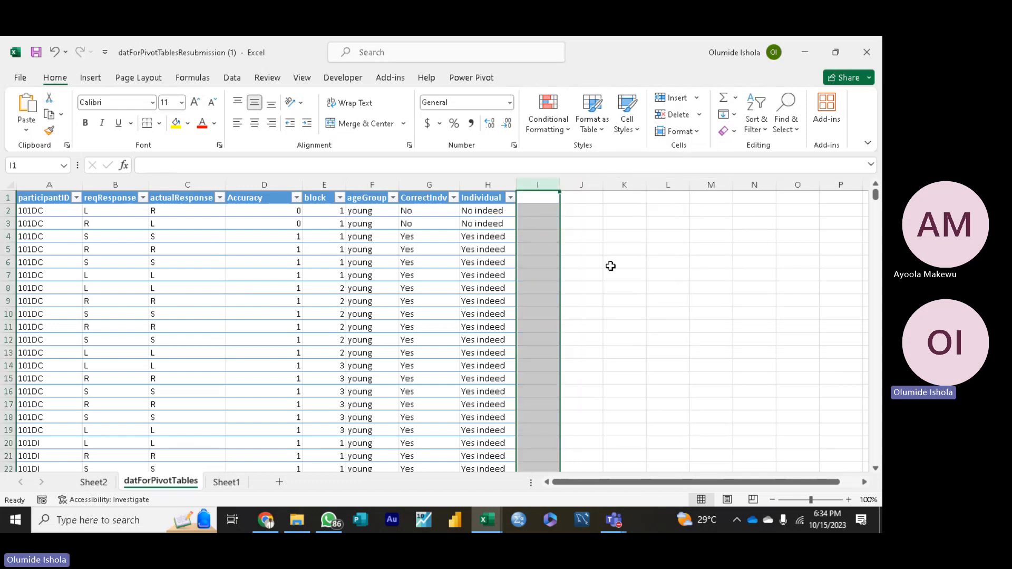
{"action": "left_click_drag", "start_coordinate": [608, 264], "coordinate": [615, 255]}
{"action": "left_click", "coordinate": [581, 254]}
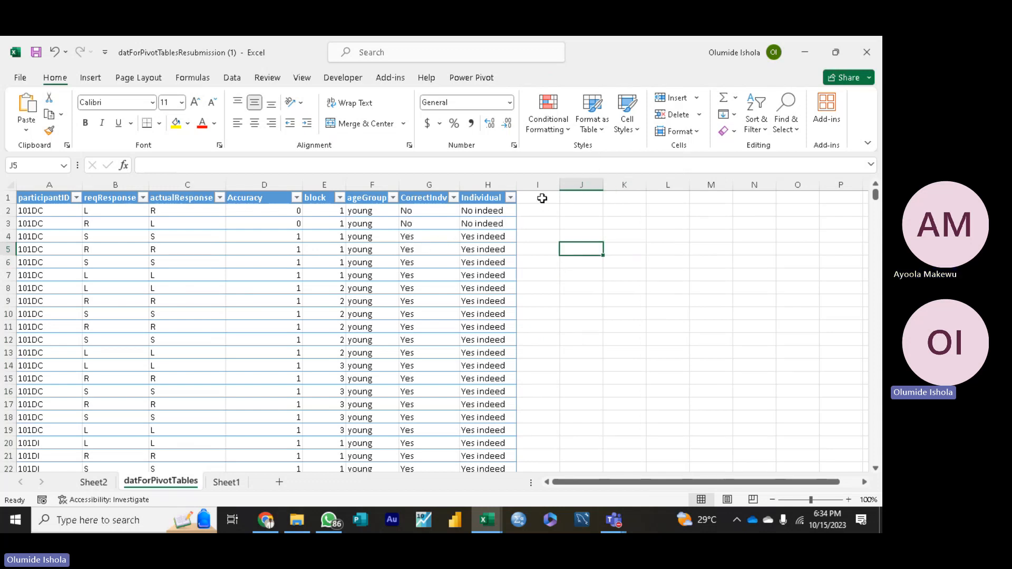
Step: Switch to Sheet1 with the datA and datB data and enter the label "Outliers" in D6, with its spelling corrected
{"action": "left_click", "coordinate": [232, 482]}
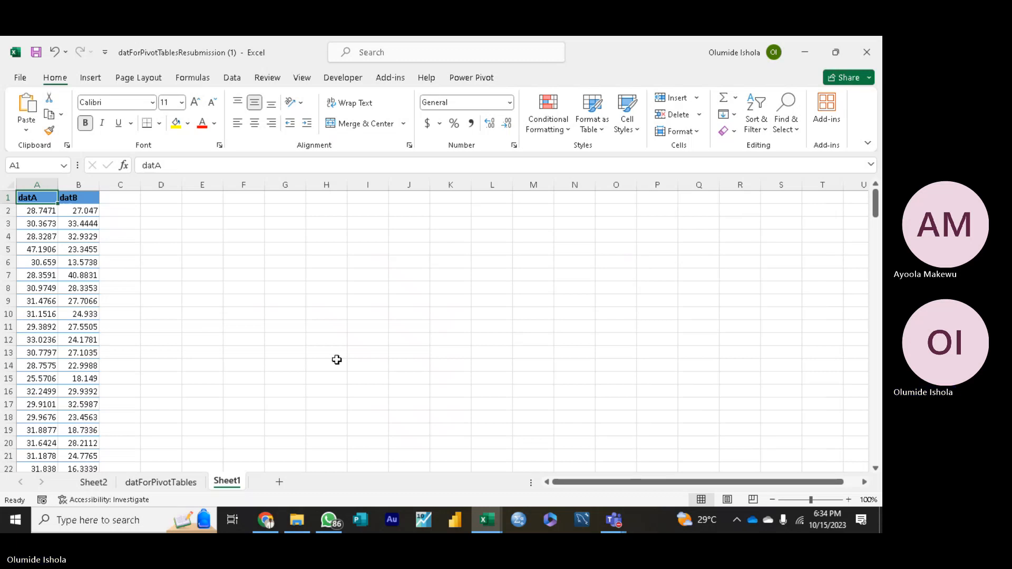
{"action": "left_click", "coordinate": [165, 266]}
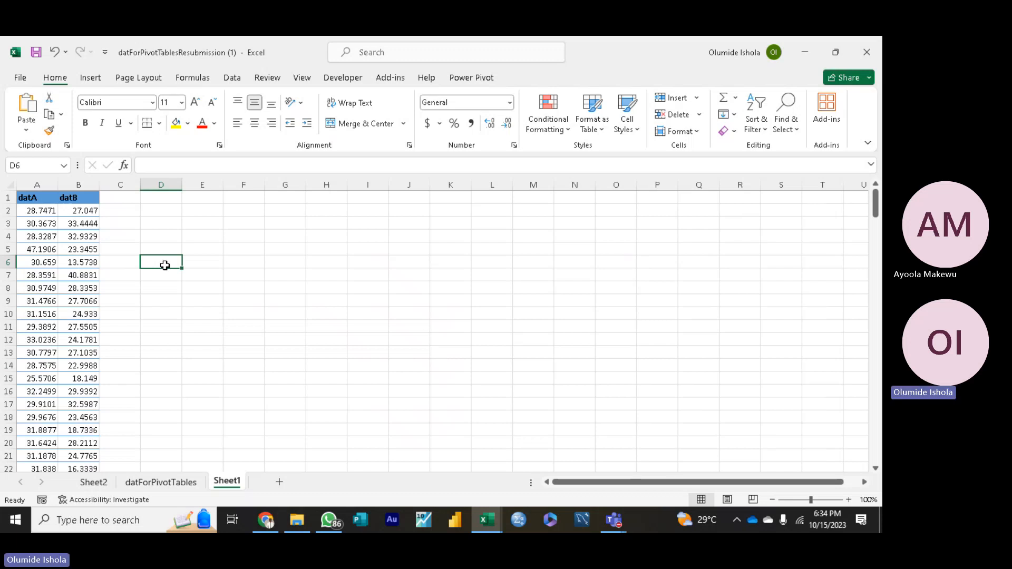
{"action": "double_click", "coordinate": [165, 265]}
{"action": "type", "text": "Otliers"}
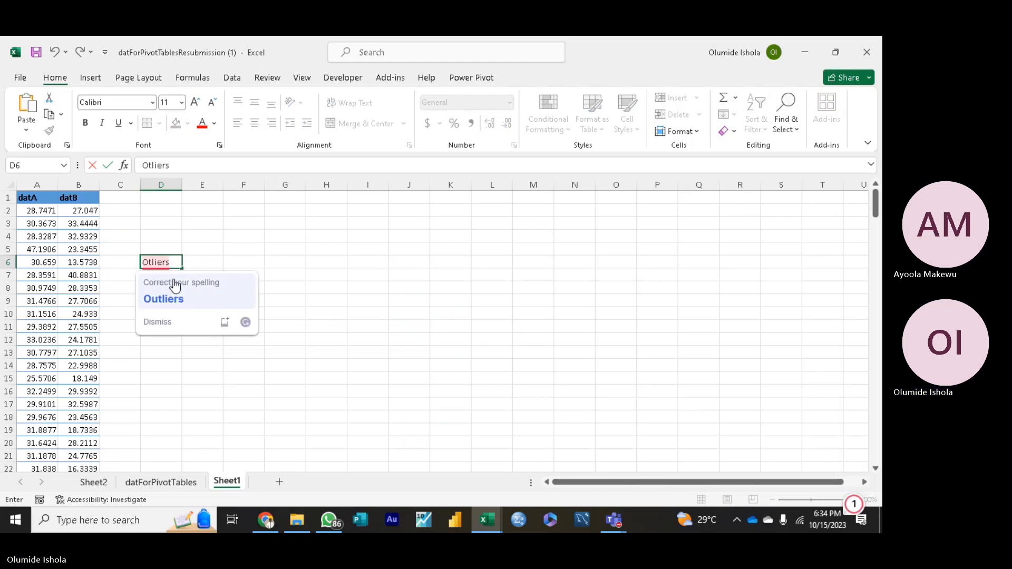
{"action": "left_click", "coordinate": [175, 299]}
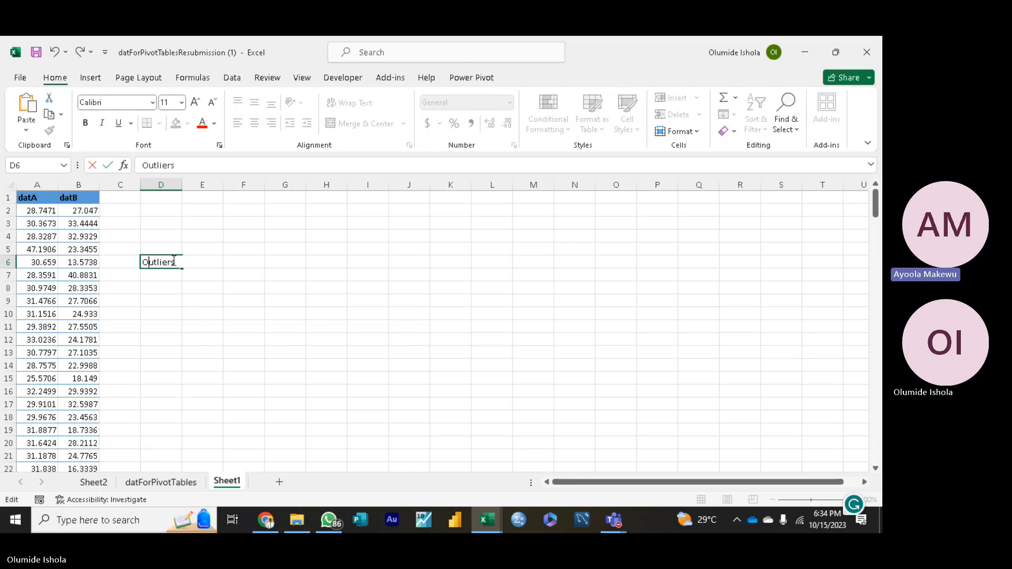
{"action": "left_click", "coordinate": [157, 278]}
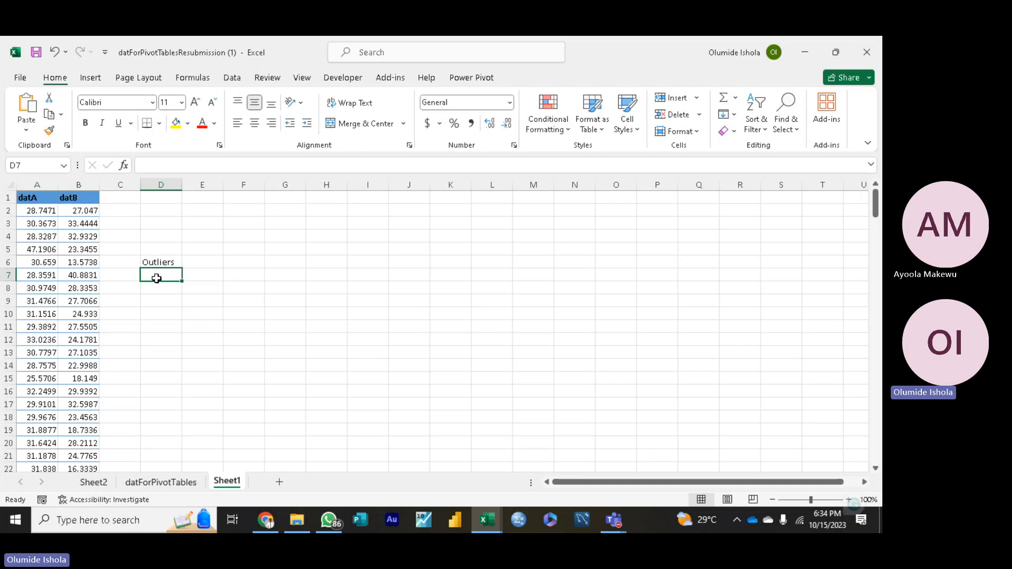
Step: Enter the label "Mean and Standard Dev" in D5, directly above the Outliers label
{"action": "left_click", "coordinate": [157, 252]}
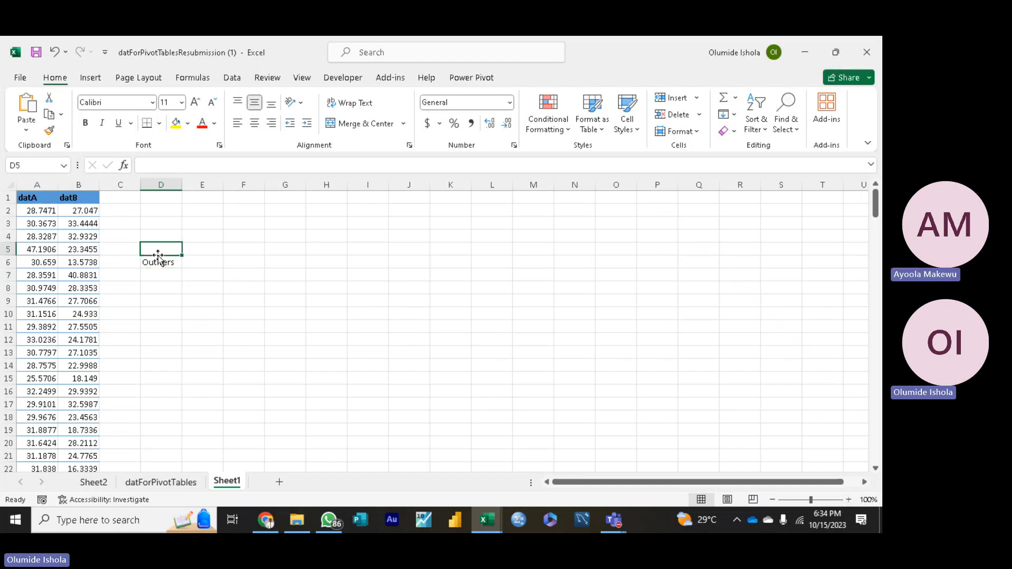
{"action": "type", "text": "Mea"}
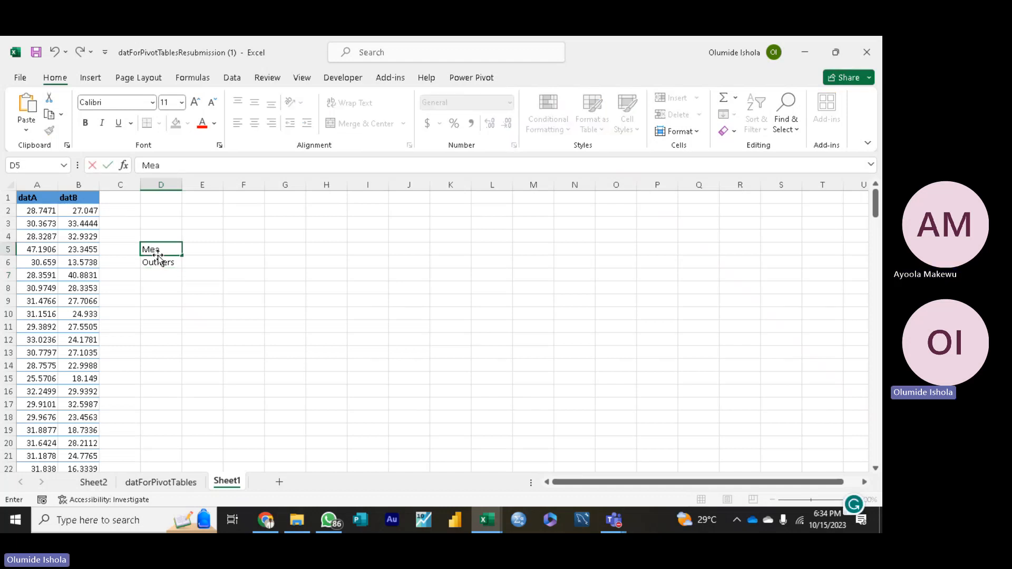
{"action": "type", "text": "n an"}
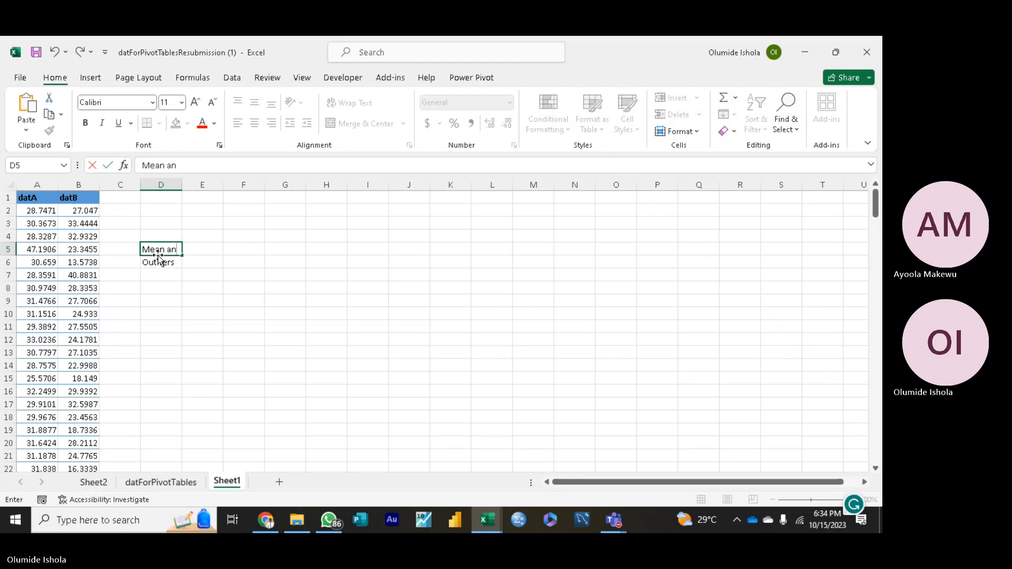
{"action": "type", "text": "d Stan"}
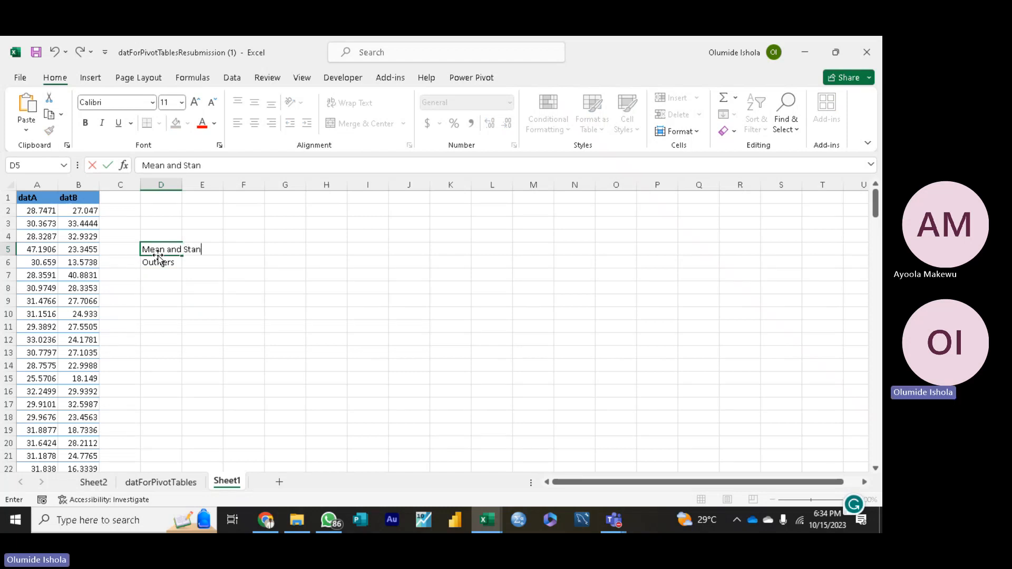
{"action": "type", "text": "da"}
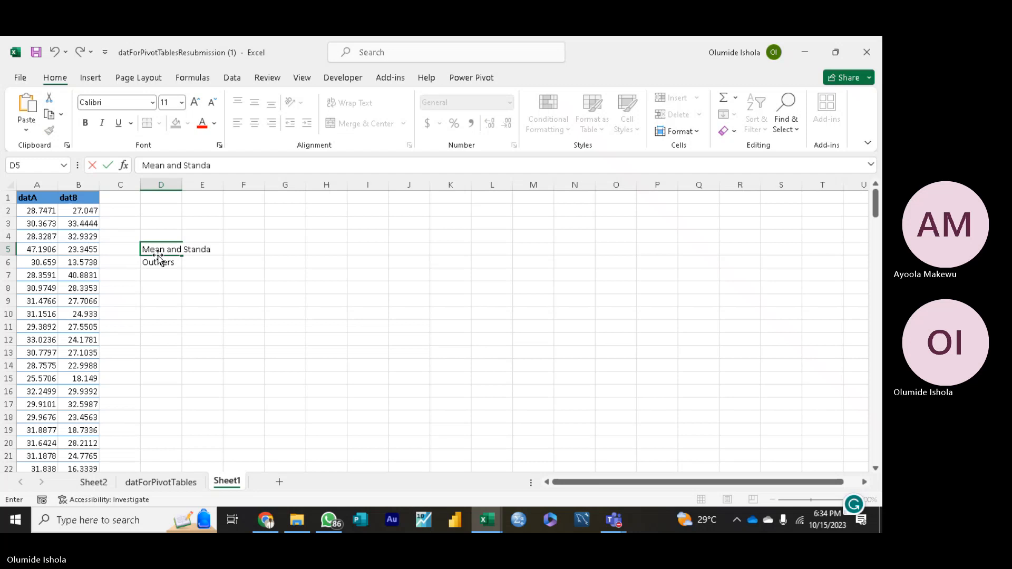
{"action": "type", "text": "r"}
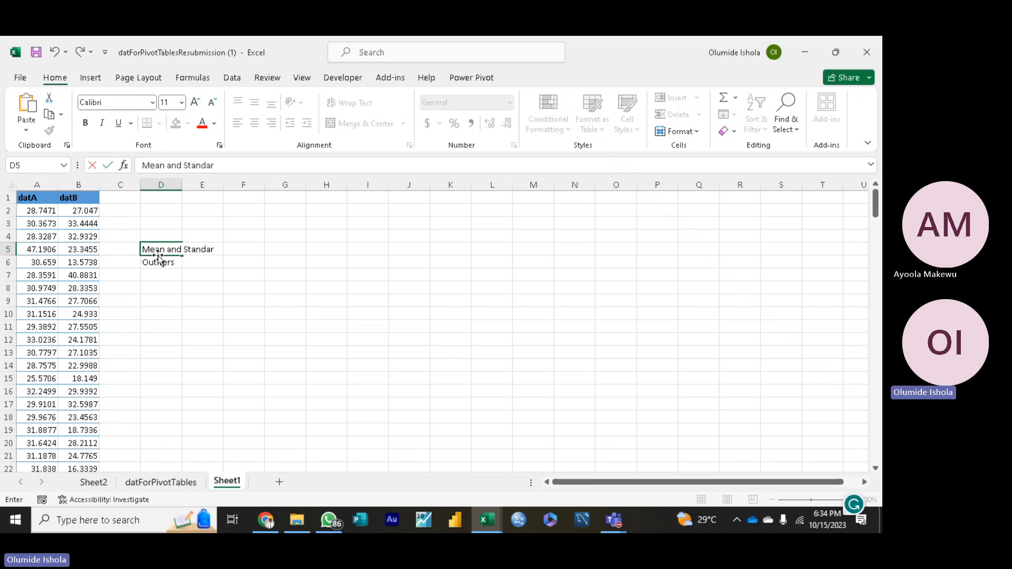
{"action": "type", "text": "d Dev"}
{"action": "left_click", "coordinate": [235, 311]}
Step: Enter the label "Quartile" in D9, below the Outliers label
{"action": "left_click", "coordinate": [159, 304]}
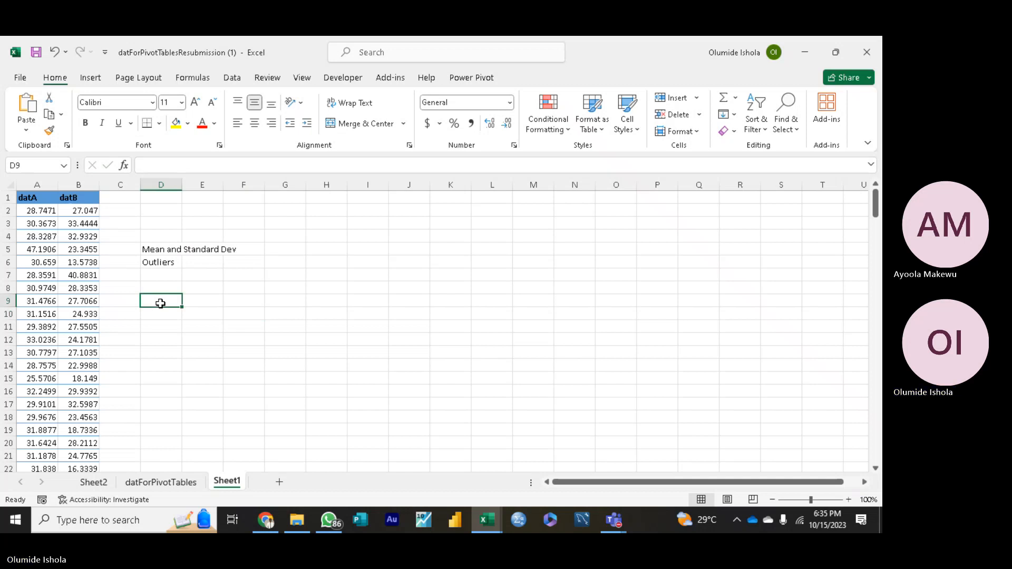
{"action": "type", "text": "Quar"}
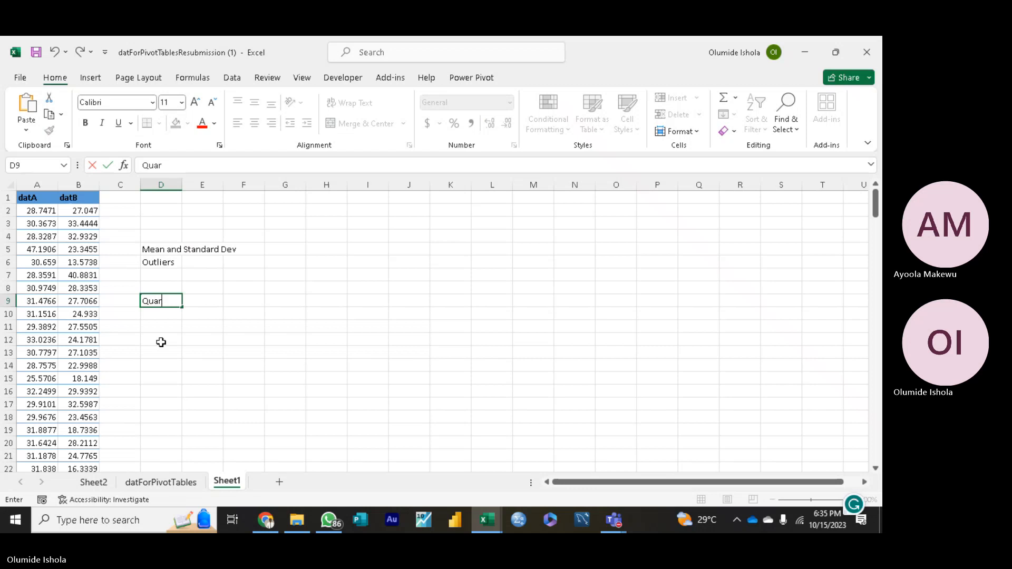
{"action": "key", "text": "BackSpace"}
{"action": "type", "text": "tile"}
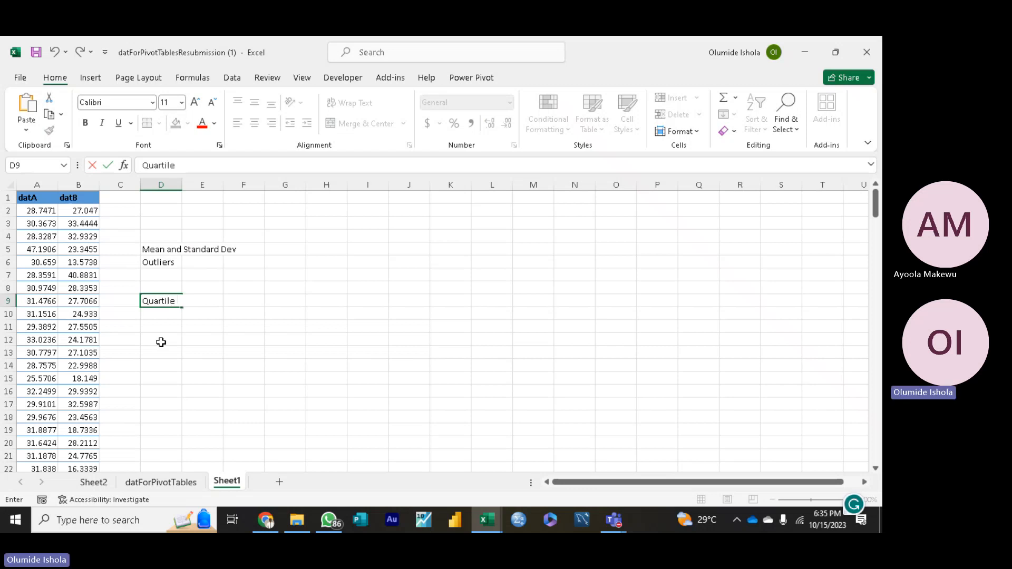
{"action": "left_click", "coordinate": [155, 313]}
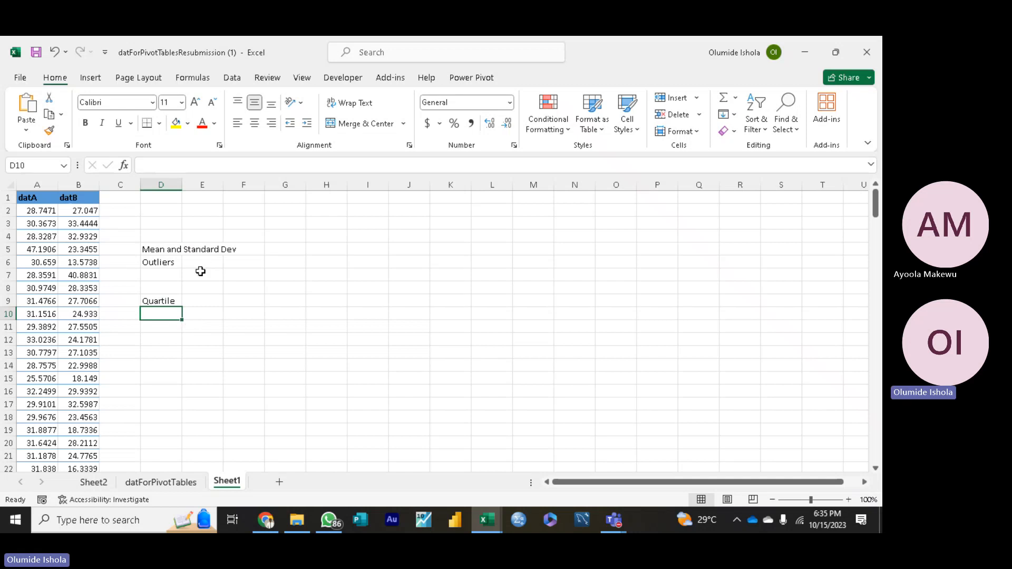
Step: Enter the note "Mean +/13std" in H8 and reselect that cell
{"action": "left_click", "coordinate": [342, 292]}
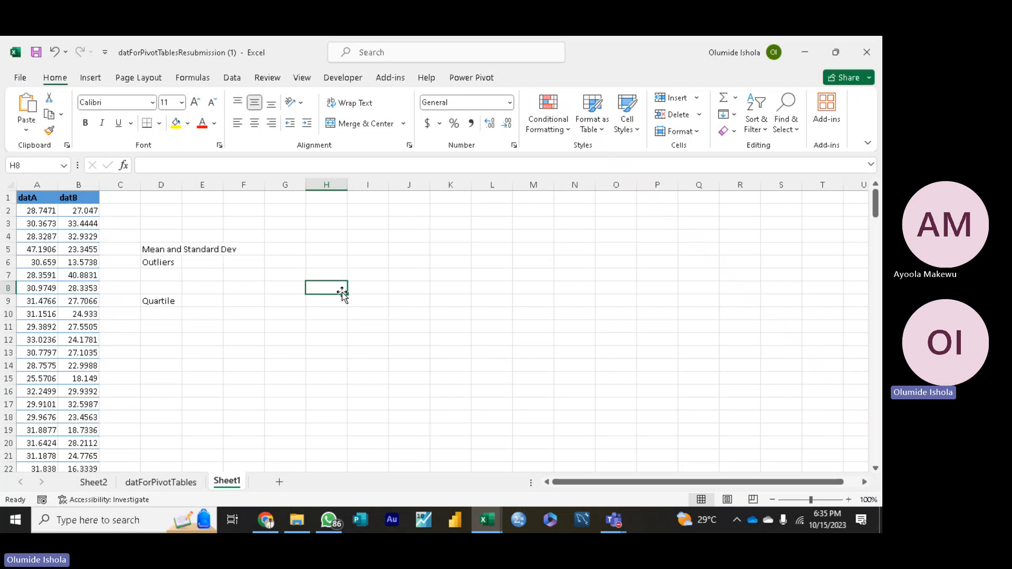
{"action": "type", "text": "Mean +/"}
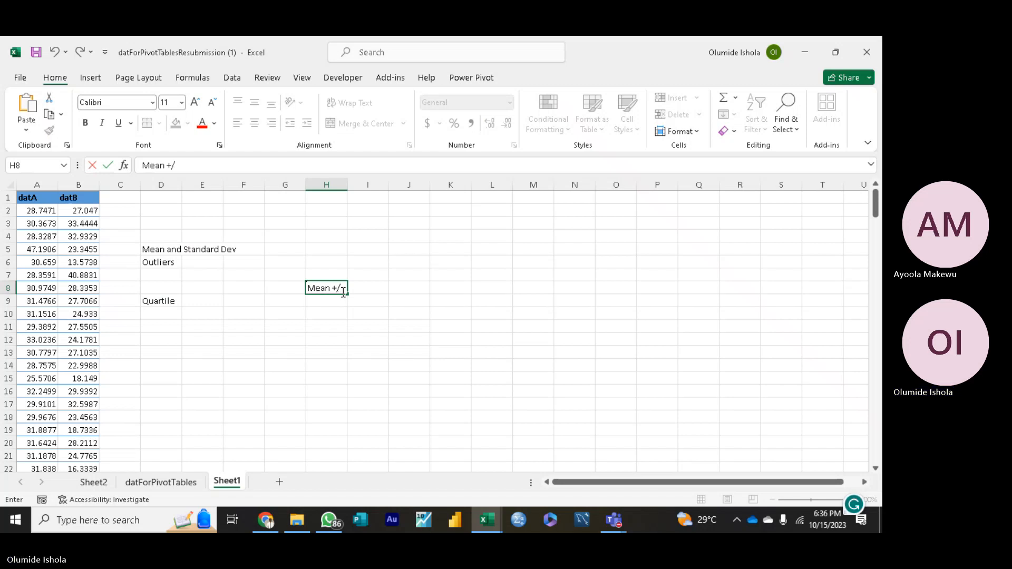
{"action": "type", "text": "13"}
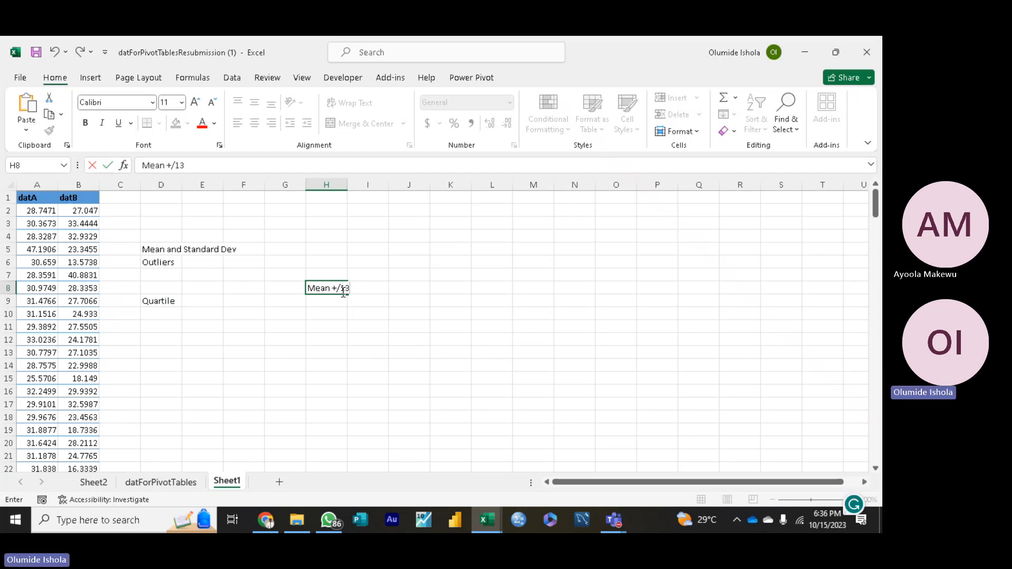
{"action": "type", "text": "std"}
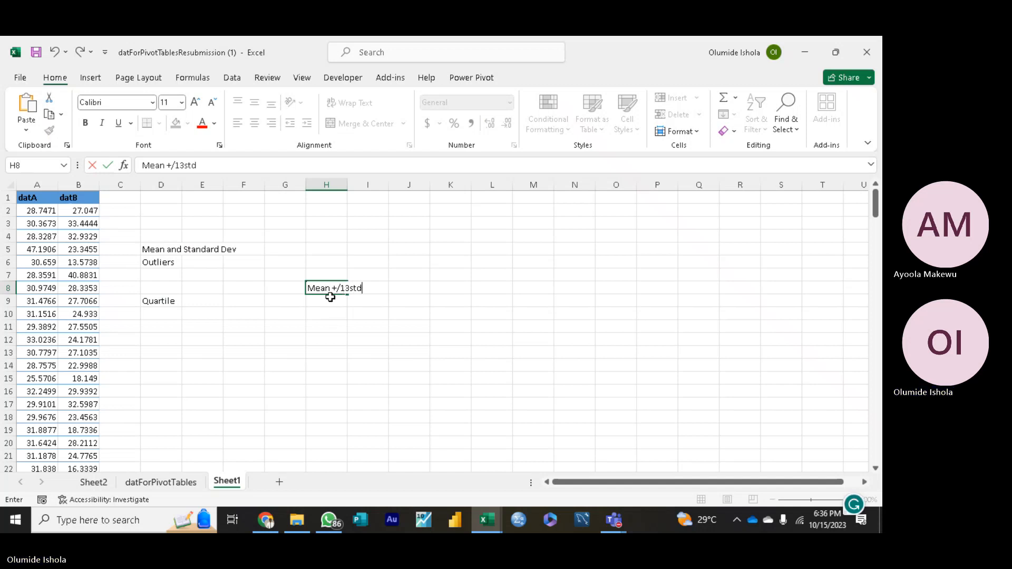
{"action": "key", "text": "Return"}
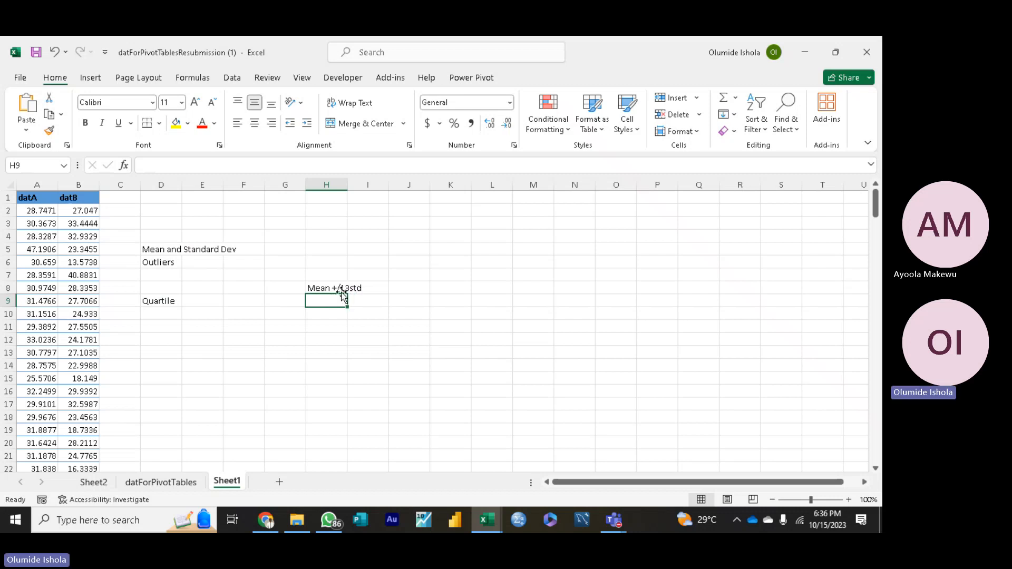
{"action": "left_click", "coordinate": [345, 284]}
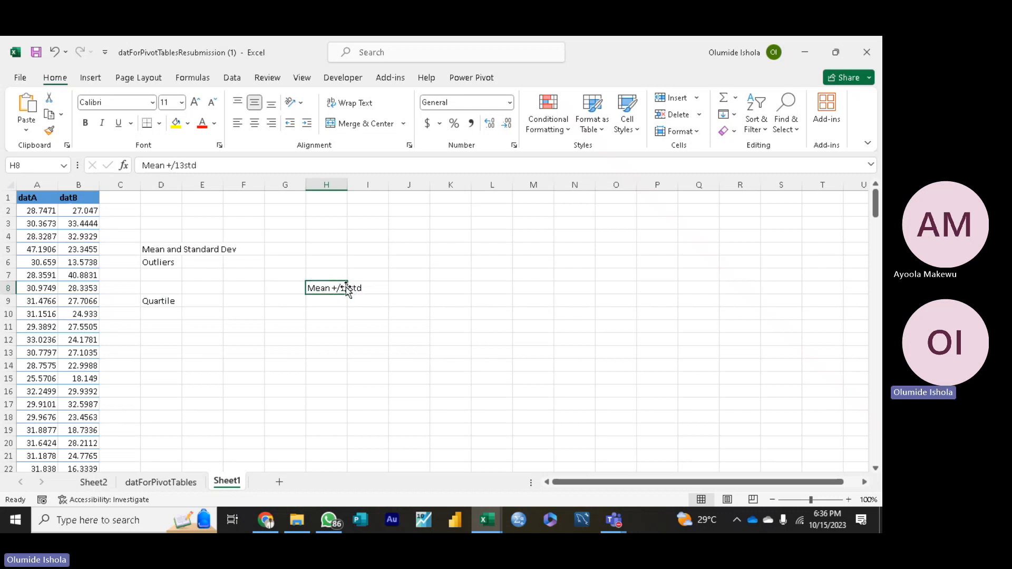
Step: Correct the note in H8 so that it reads "Mean +/-3std"
{"action": "left_click", "coordinate": [180, 167]}
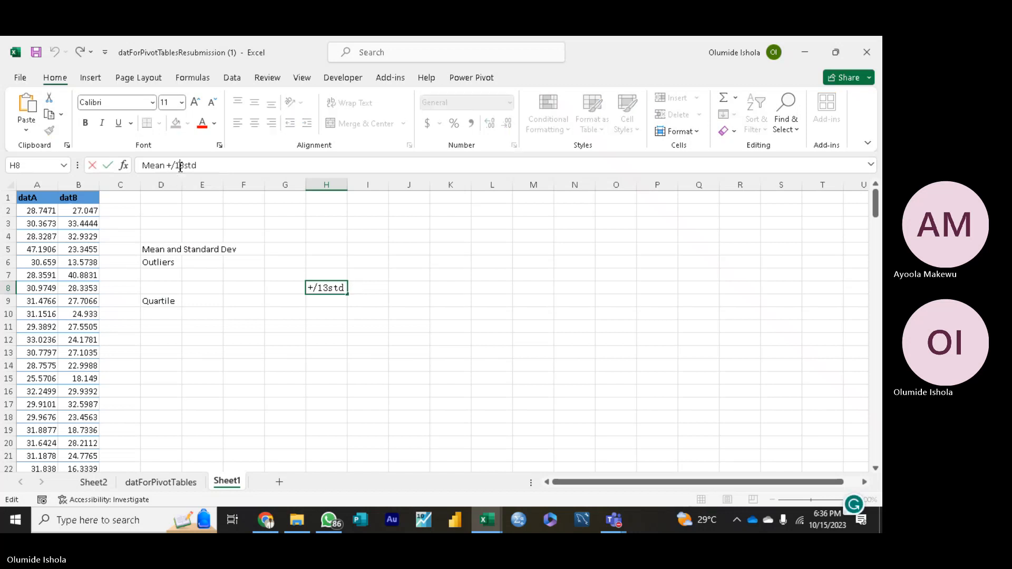
{"action": "key", "text": "BackSpace"}
{"action": "type", "text": "-"}
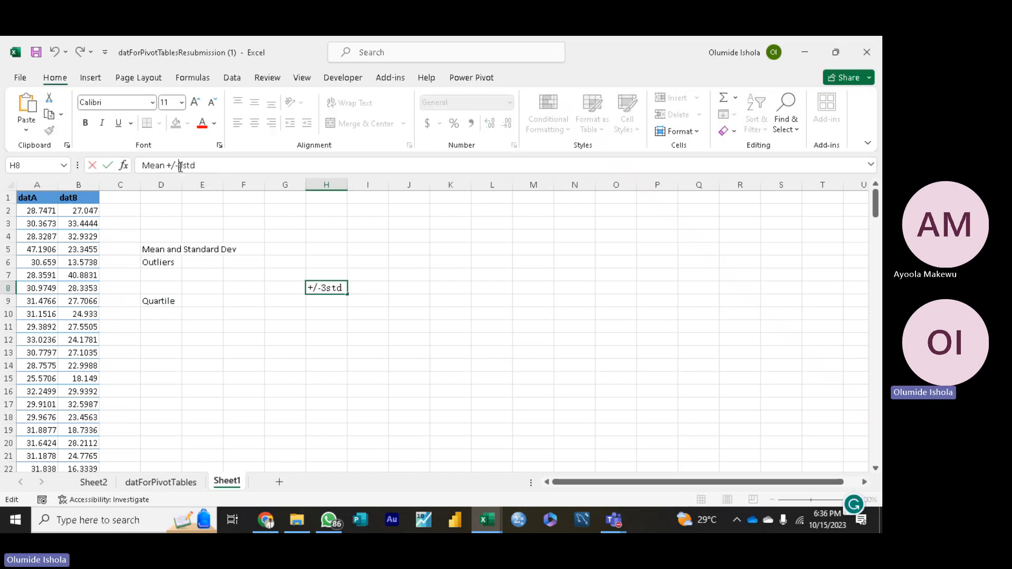
{"action": "left_click", "coordinate": [326, 303]}
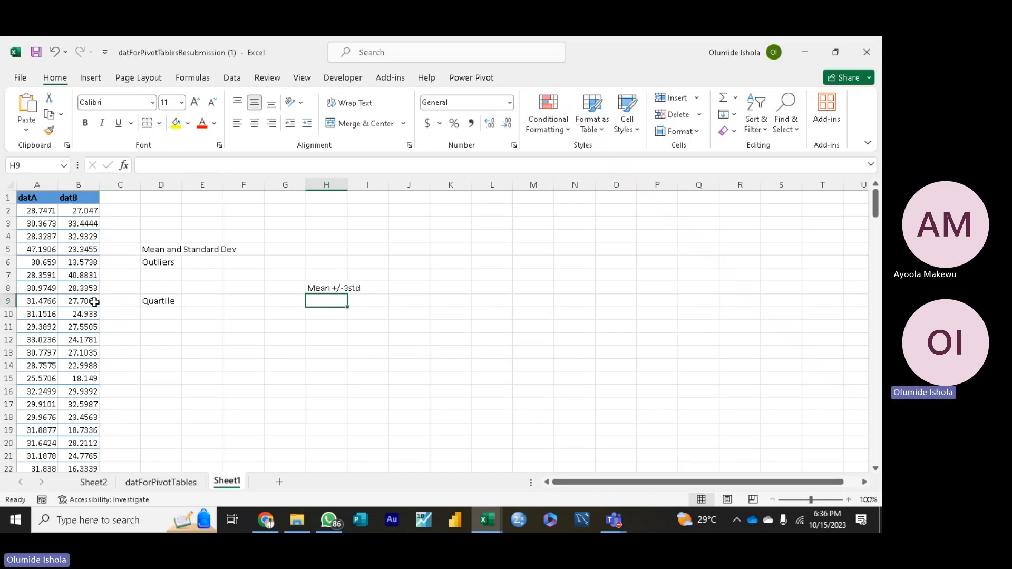
Step: Enter the labels "Upper Bound" in D7 and "Lower Bound" in D8, between the Outliers and Quartile labels
{"action": "left_click", "coordinate": [160, 277]}
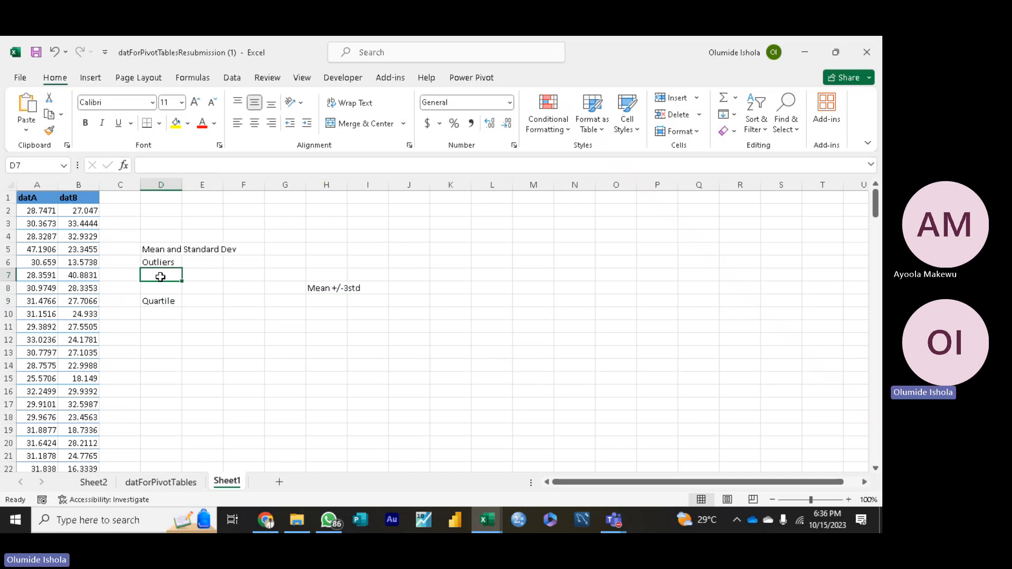
{"action": "type", "text": "Upper "}
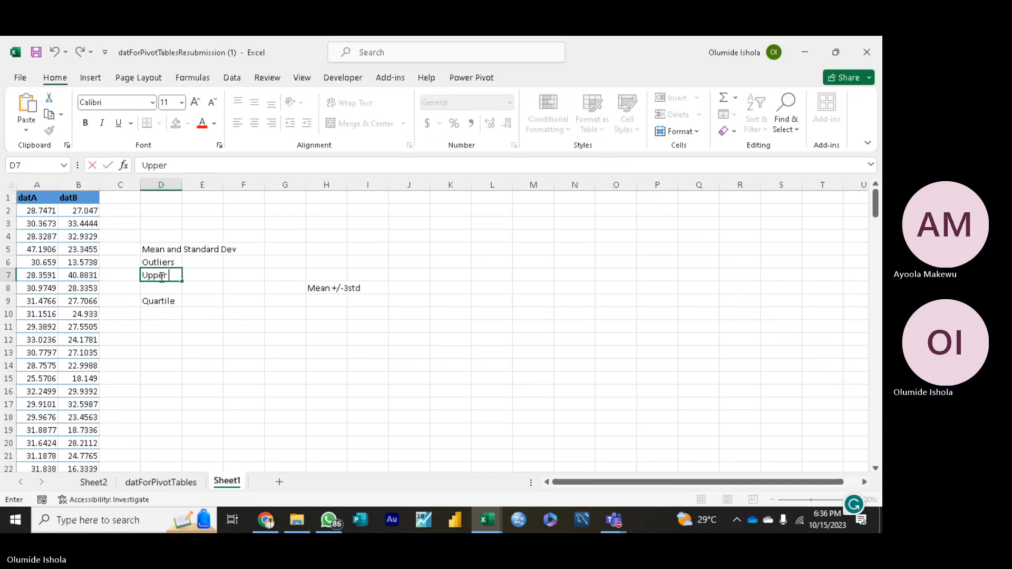
{"action": "type", "text": "Bound"}
{"action": "key", "text": "Return"}
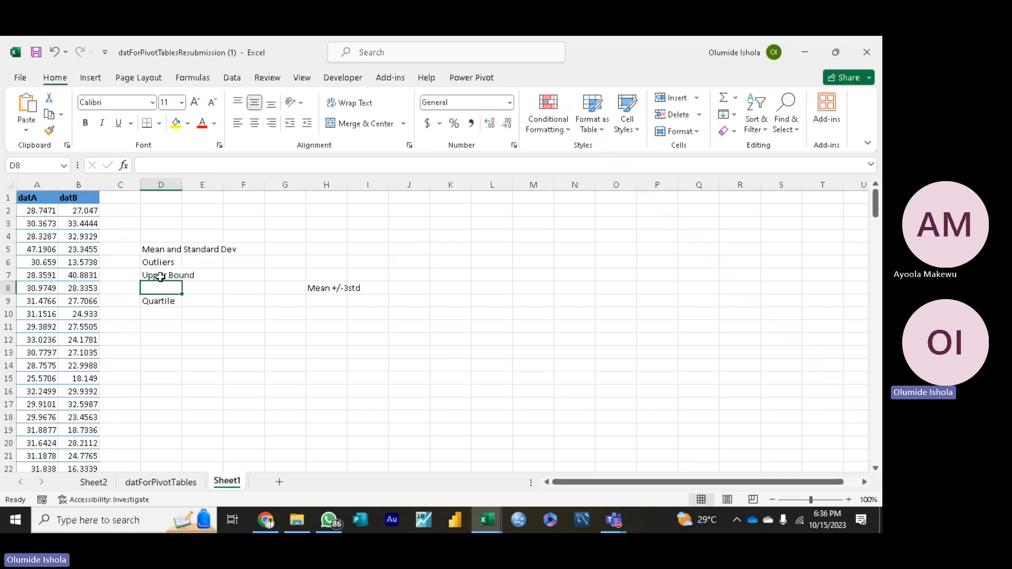
{"action": "type", "text": "Lower B"}
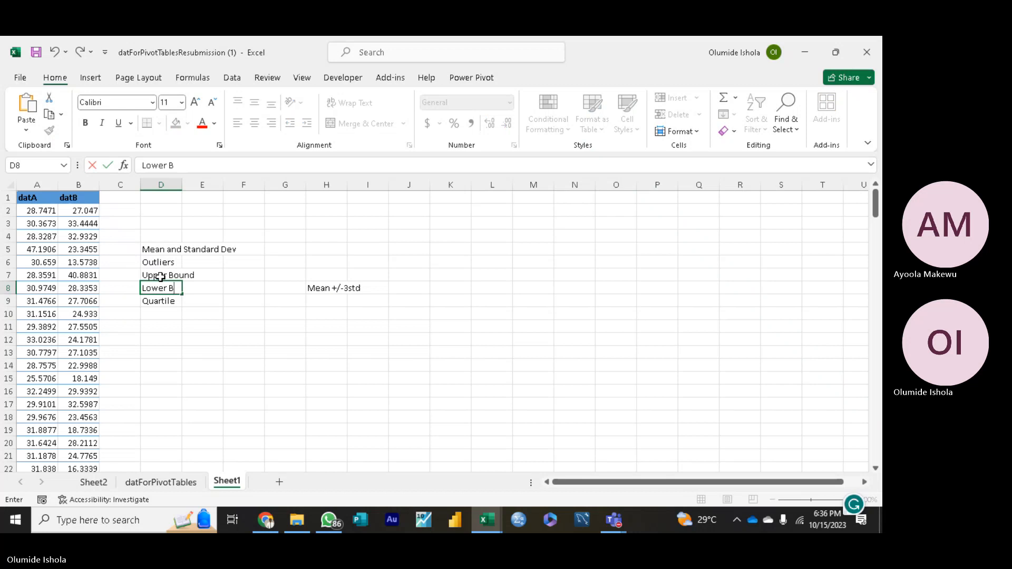
{"action": "type", "text": "ound"}
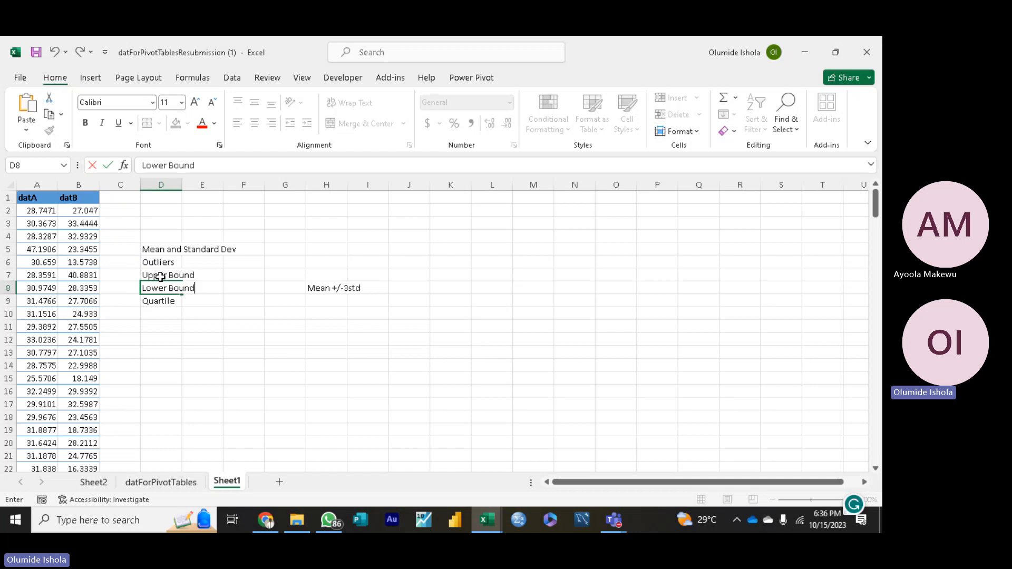
{"action": "left_click", "coordinate": [183, 267]}
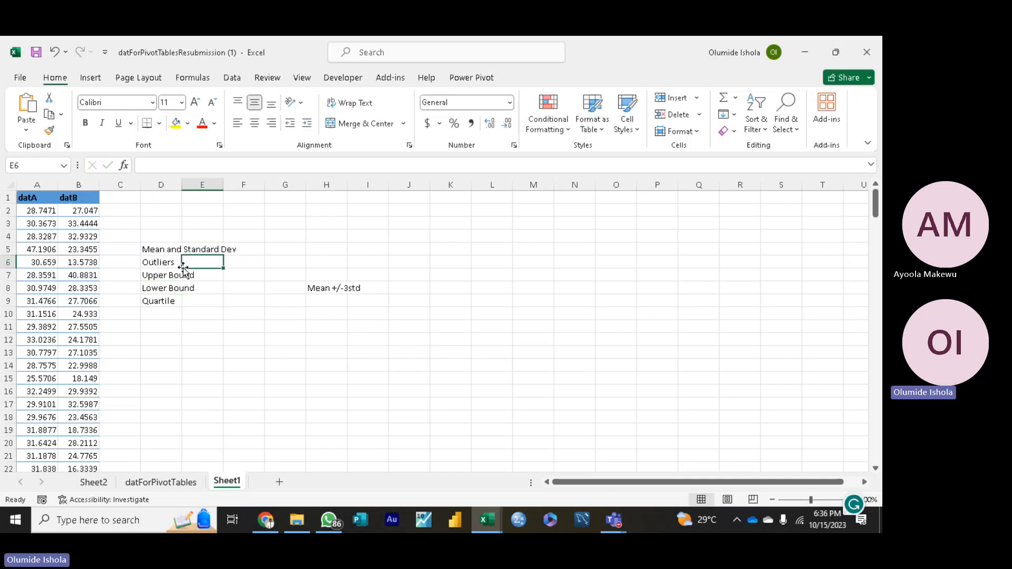
Step: Enter the labels "Q1", "q3", "IQR" and "Outliers" in D10 to D13, below the Quartile label
{"action": "left_click", "coordinate": [163, 316]}
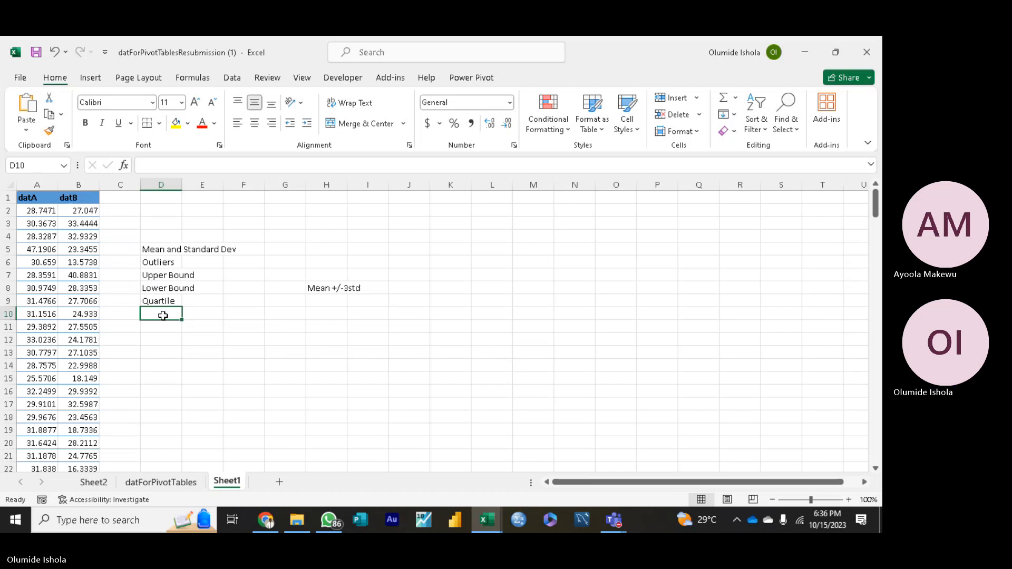
{"action": "type", "text": "Q1"}
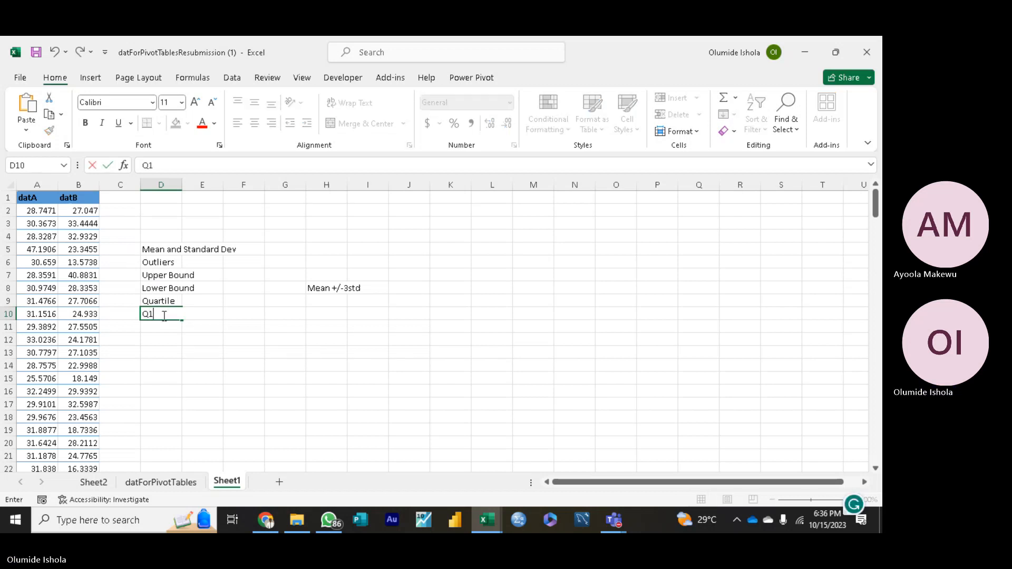
{"action": "key", "text": "Return"}
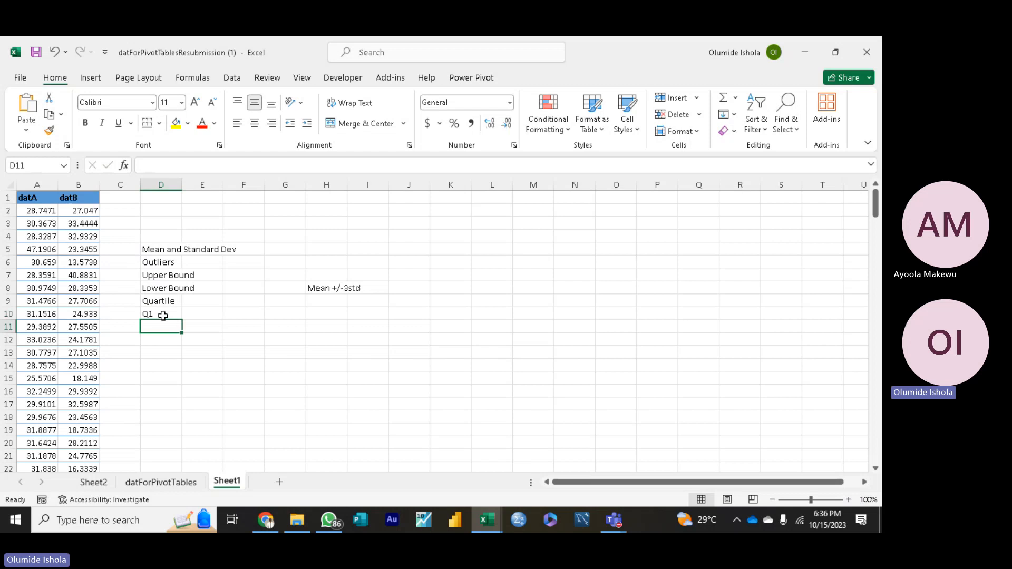
{"action": "type", "text": "q3"}
{"action": "left_click", "coordinate": [160, 339]}
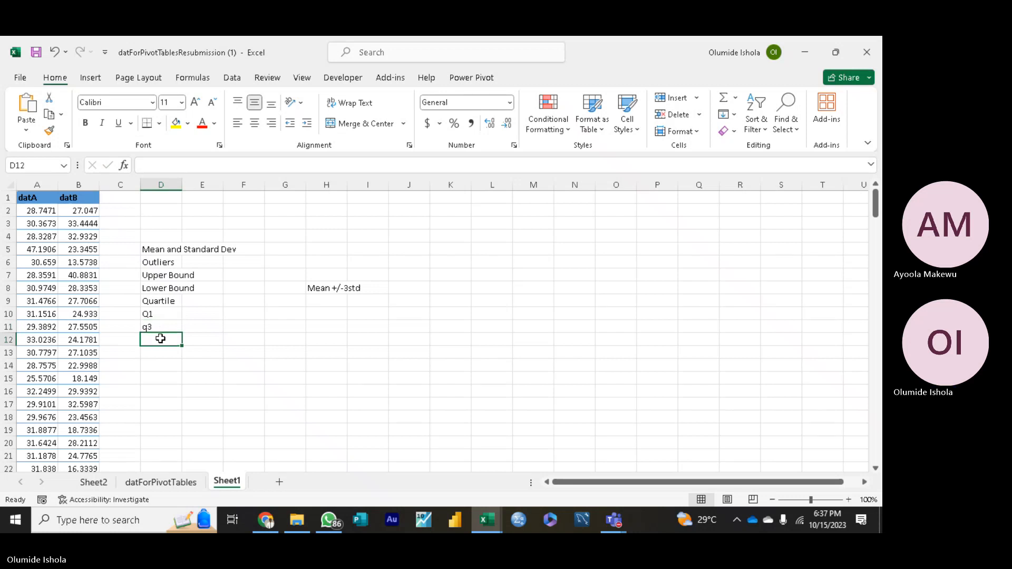
{"action": "type", "text": "IQR"}
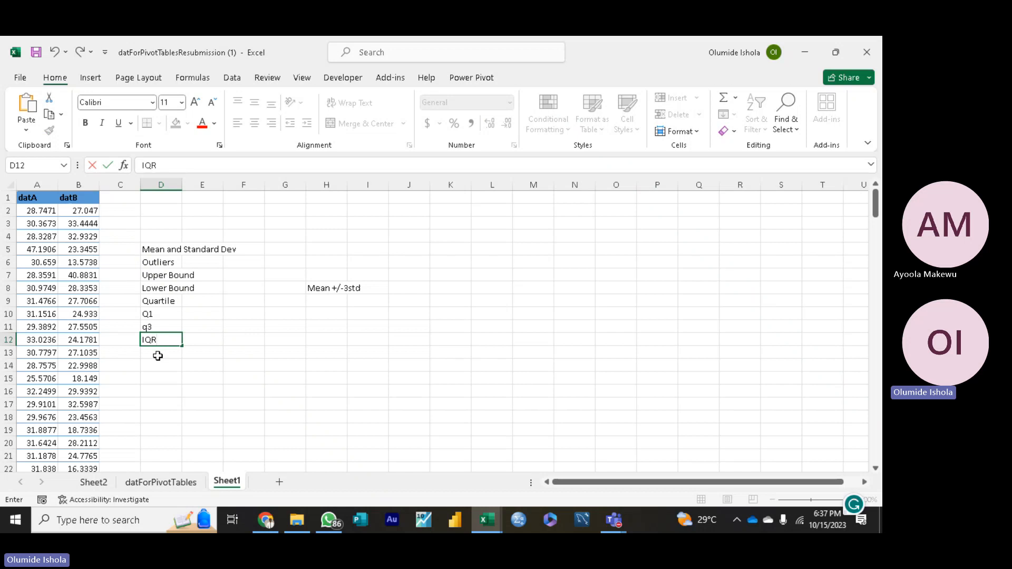
{"action": "left_click", "coordinate": [157, 355]}
{"action": "type", "text": "O"}
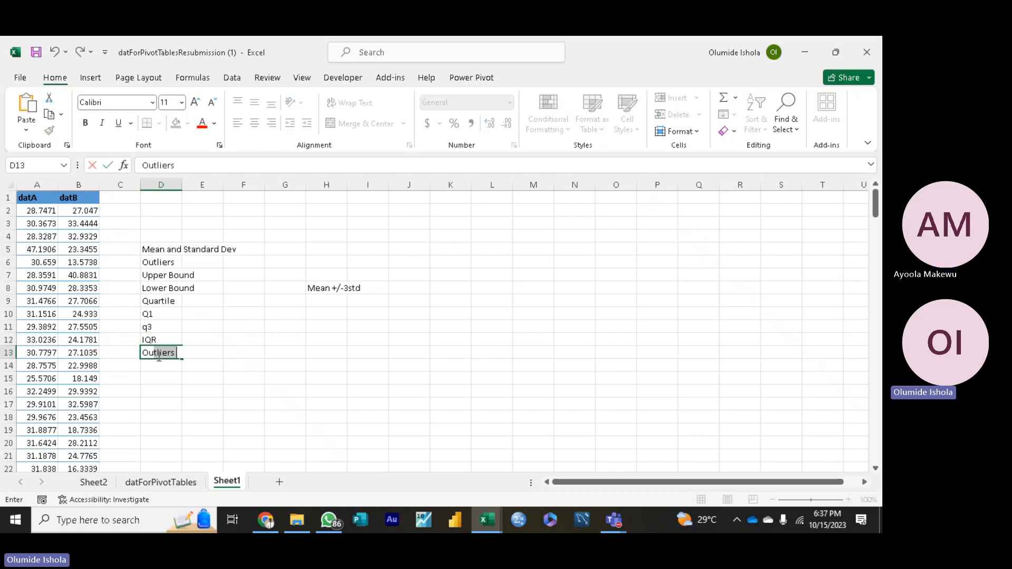
{"action": "type", "text": "utliers"}
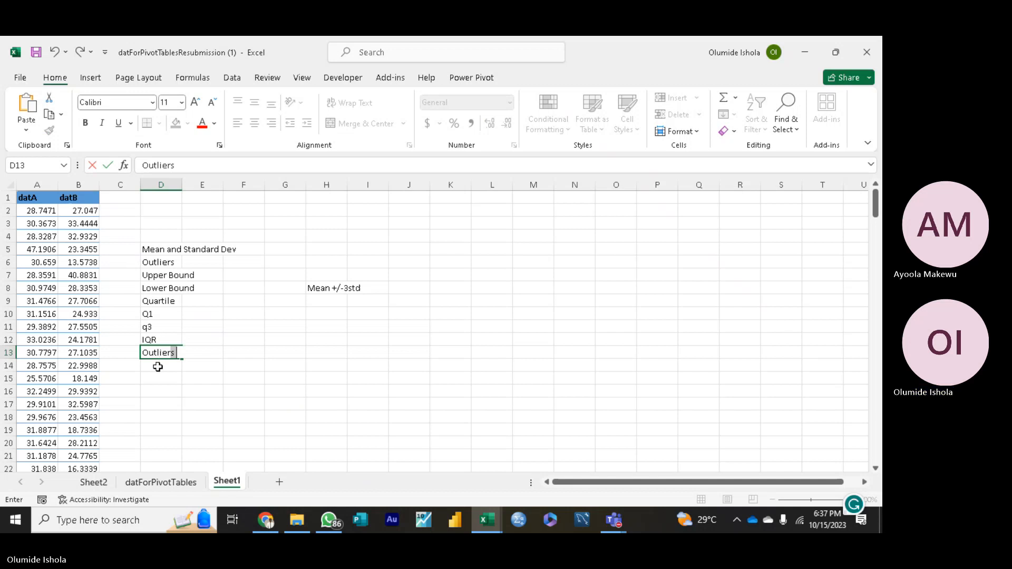
{"action": "left_click", "coordinate": [157, 366]}
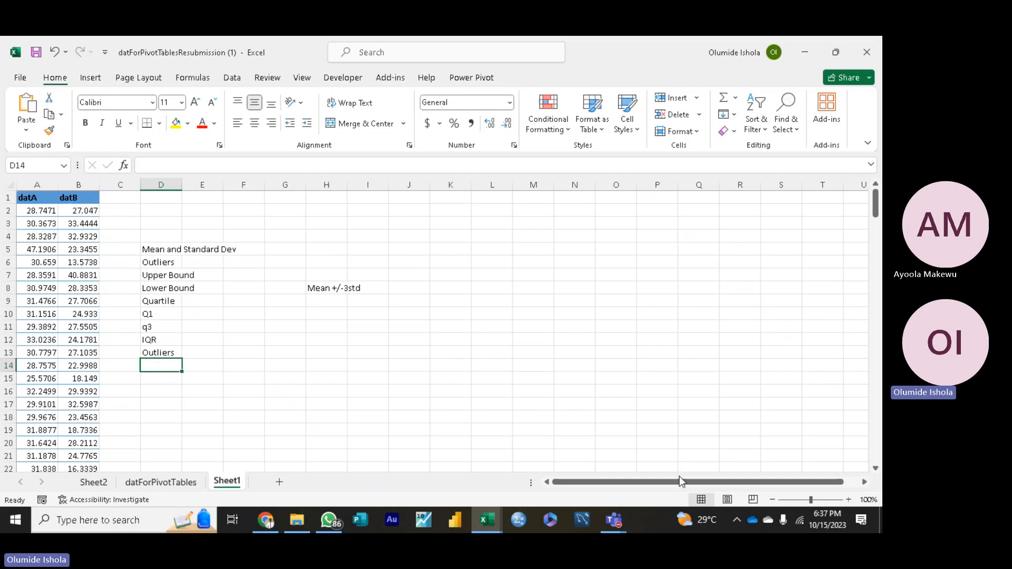
{"action": "left_click", "coordinate": [736, 517]}
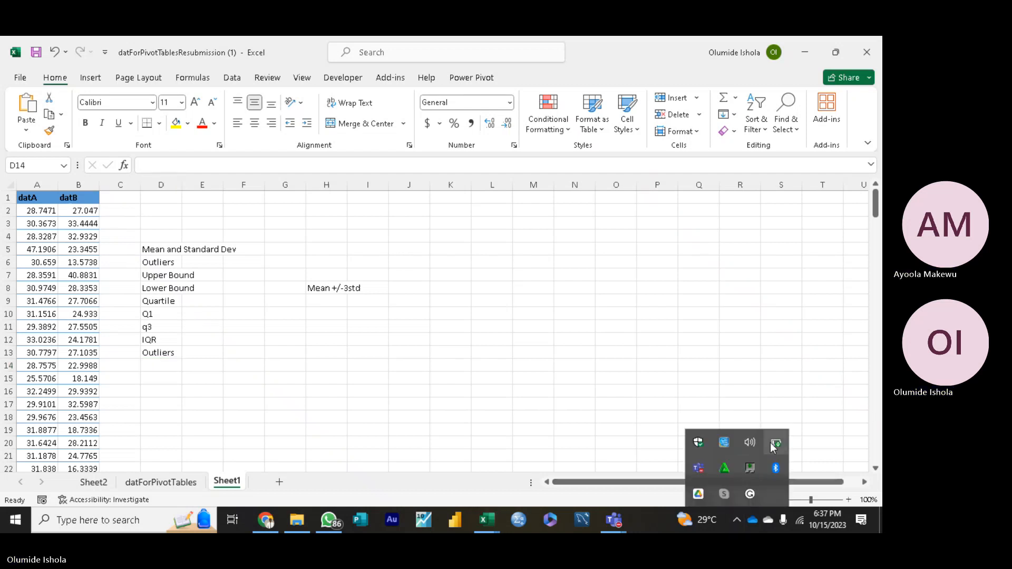
{"action": "left_click", "coordinate": [434, 360]}
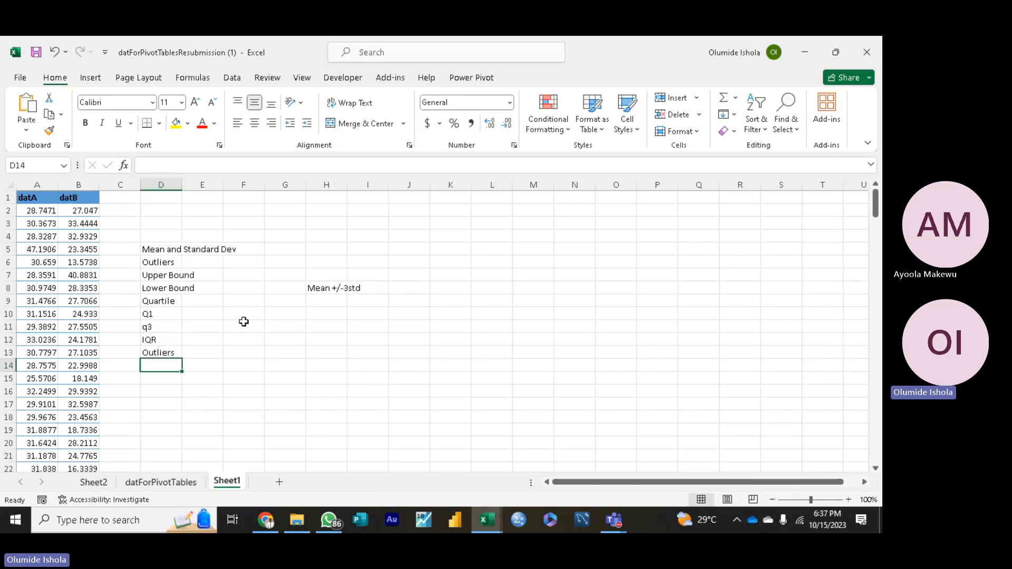
{"action": "left_click", "coordinate": [336, 263]}
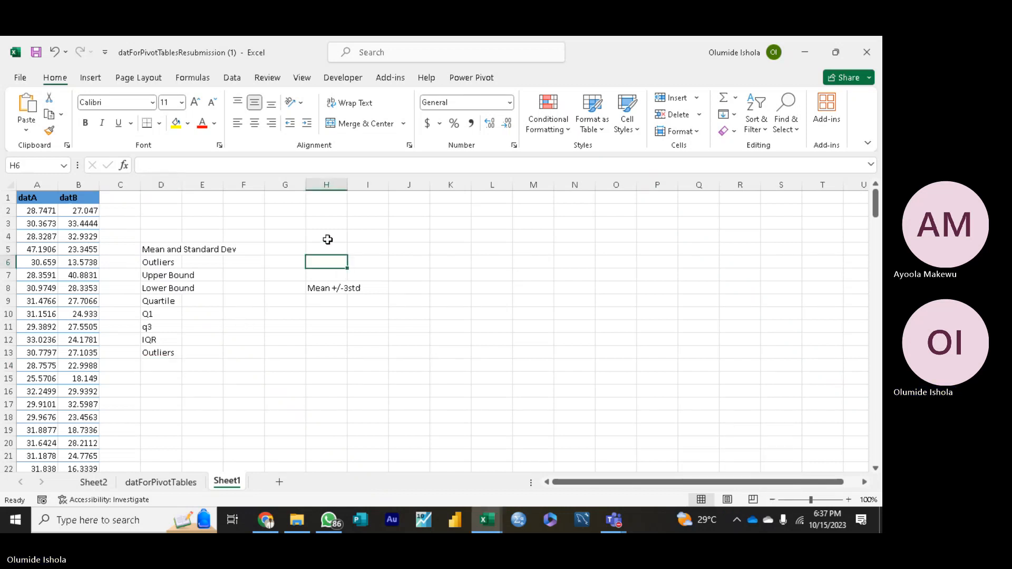
Step: Review the datForPivotTables data and the empty header cells beside the Individual column, along with the outlier labels on Sheet1
{"action": "left_click", "coordinate": [167, 487]}
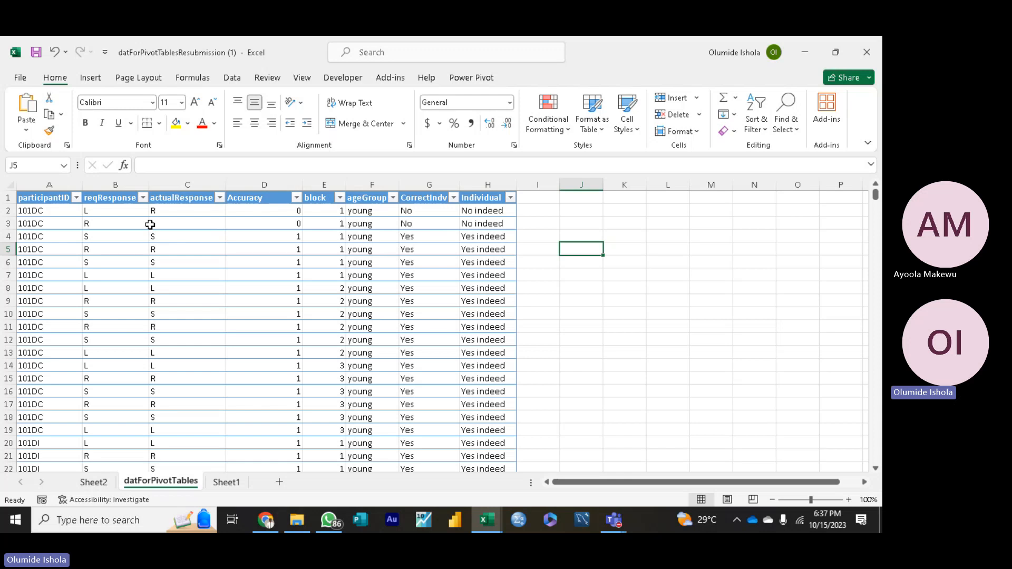
{"action": "left_click", "coordinate": [227, 482]}
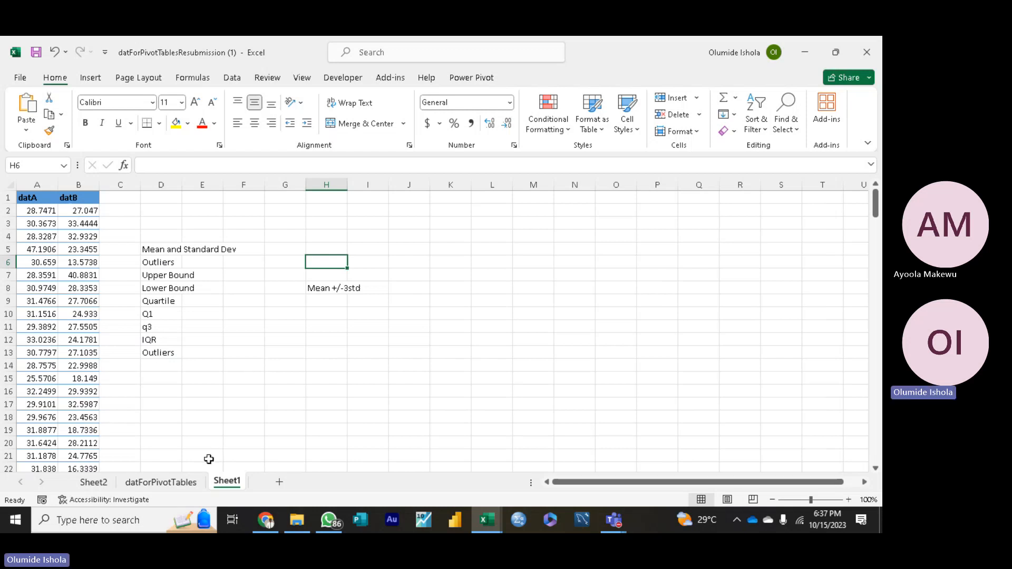
{"action": "left_click", "coordinate": [164, 481]}
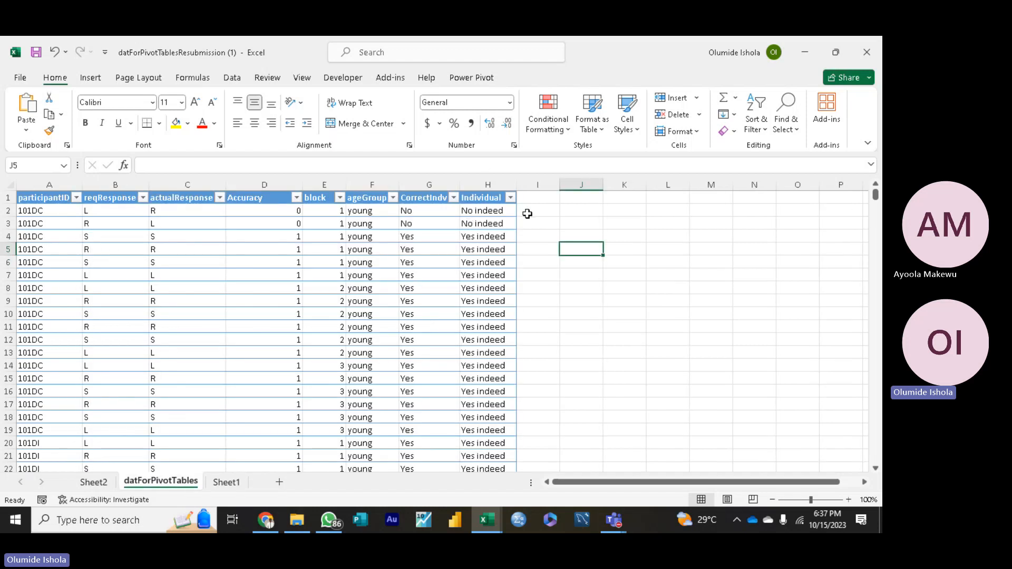
{"action": "left_click", "coordinate": [535, 197]}
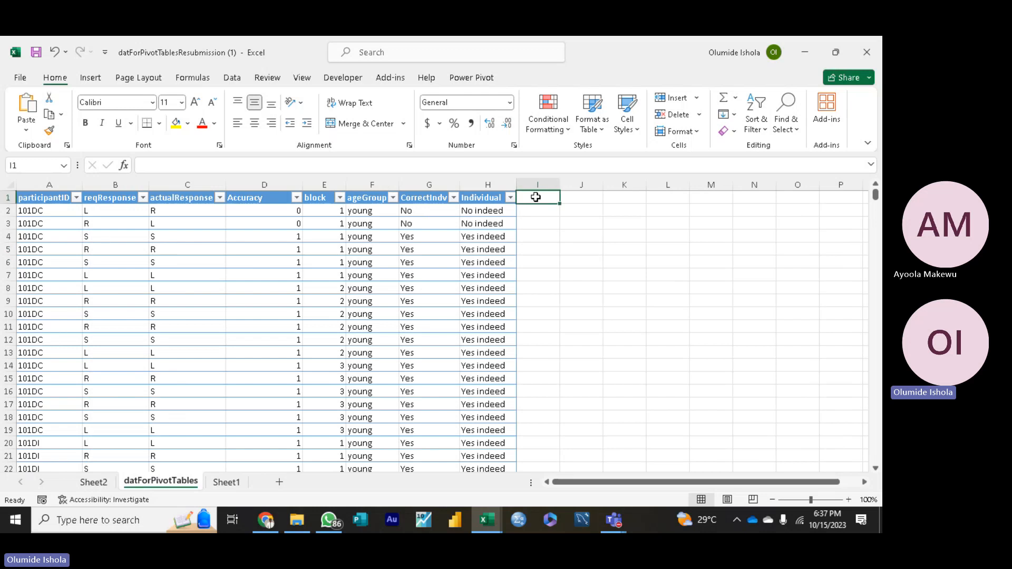
{"action": "left_click", "coordinate": [574, 198]}
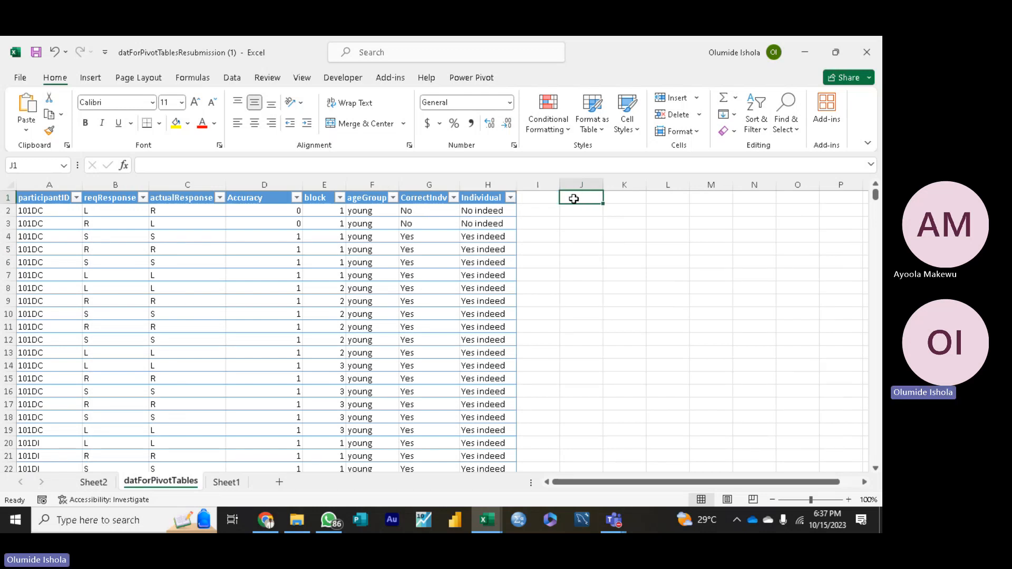
{"action": "left_click", "coordinate": [622, 200]}
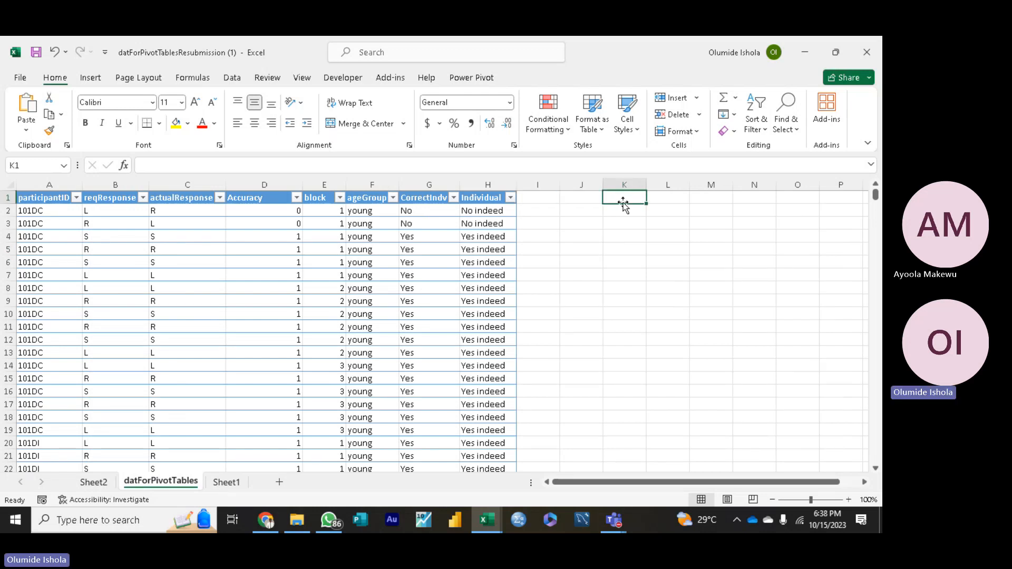
{"action": "left_click", "coordinate": [660, 203]}
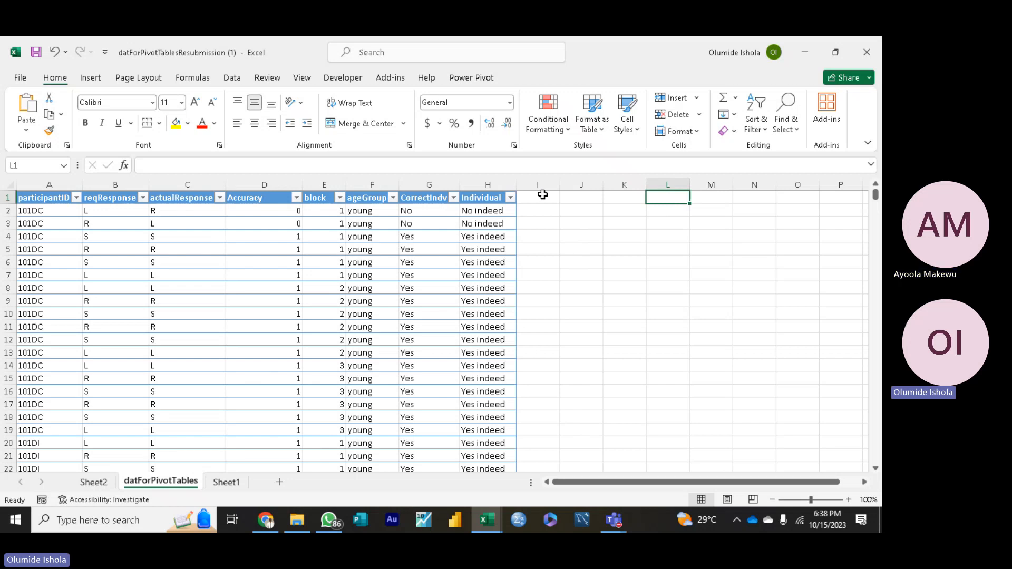
{"action": "left_click", "coordinate": [543, 195]}
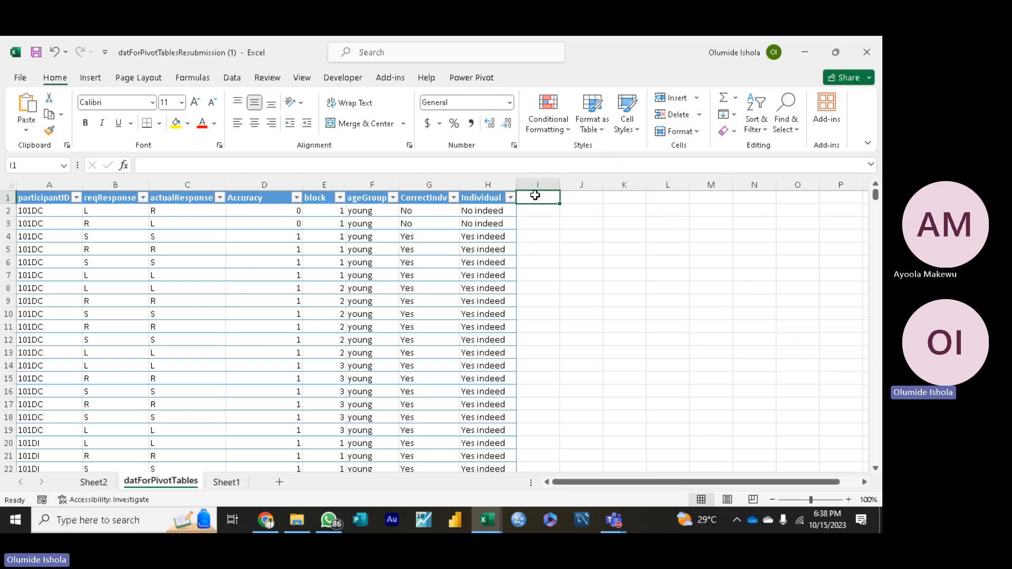
{"action": "left_click", "coordinate": [572, 198]}
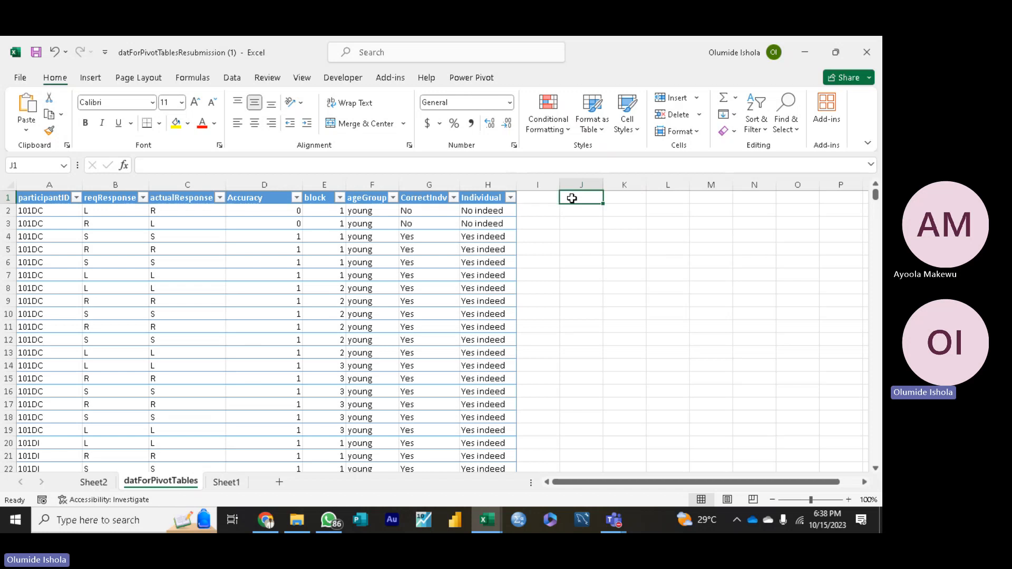
{"action": "left_click", "coordinate": [619, 198]}
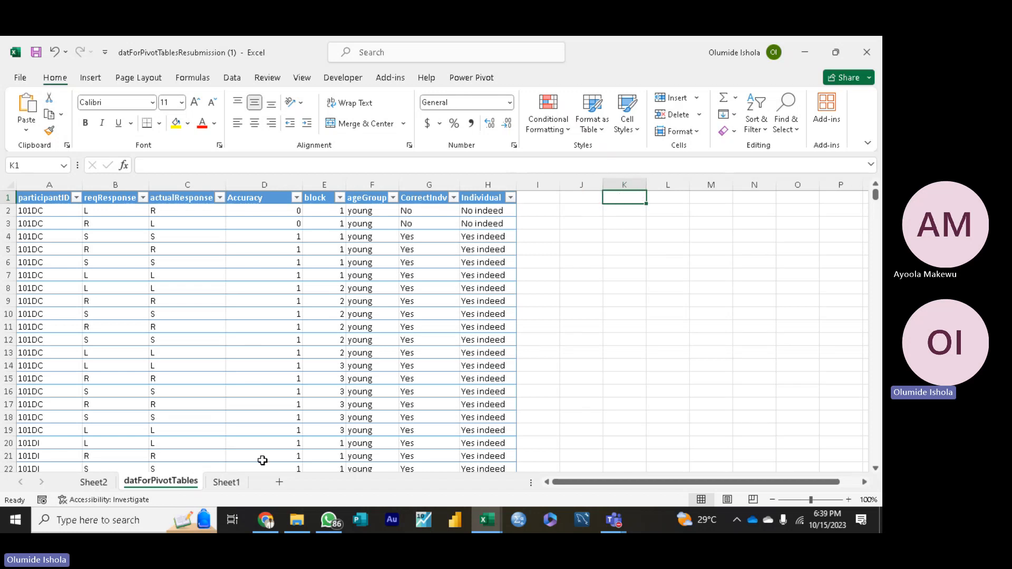
{"action": "left_click", "coordinate": [228, 482]}
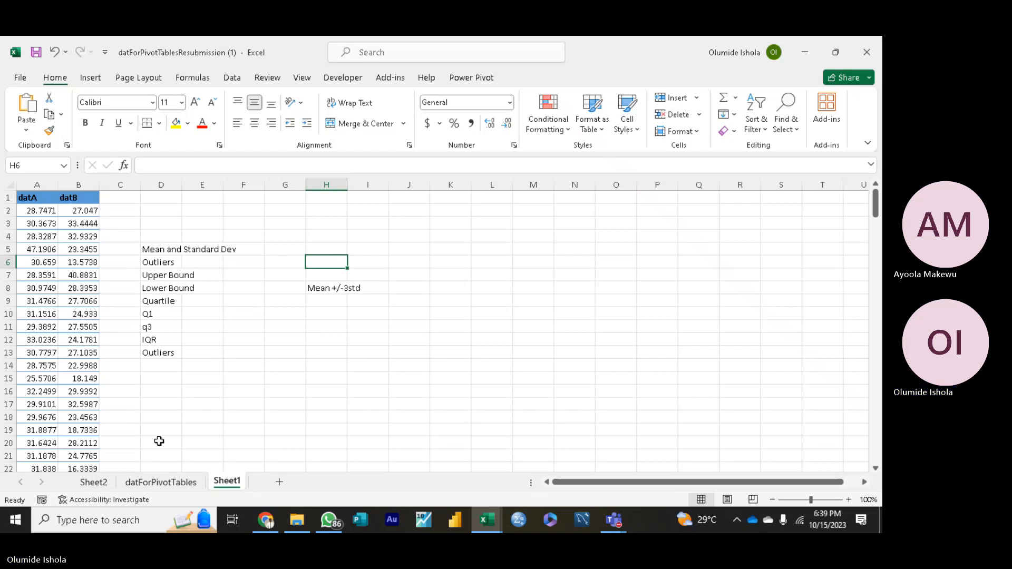
{"action": "left_click", "coordinate": [154, 483]}
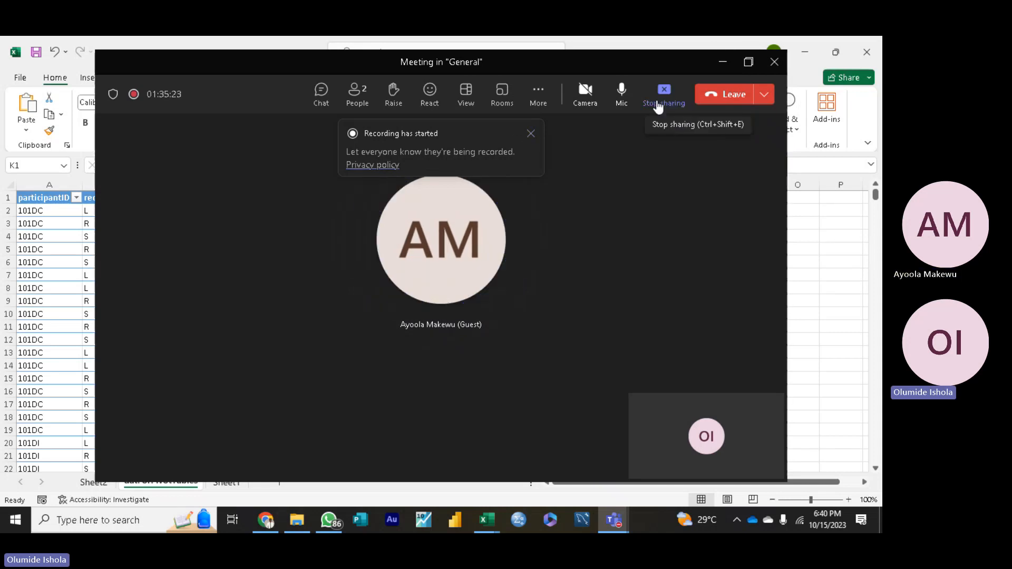
Step: Switch to the Teams meeting window and stop sharing the screen
{"action": "left_click", "coordinate": [658, 105]}
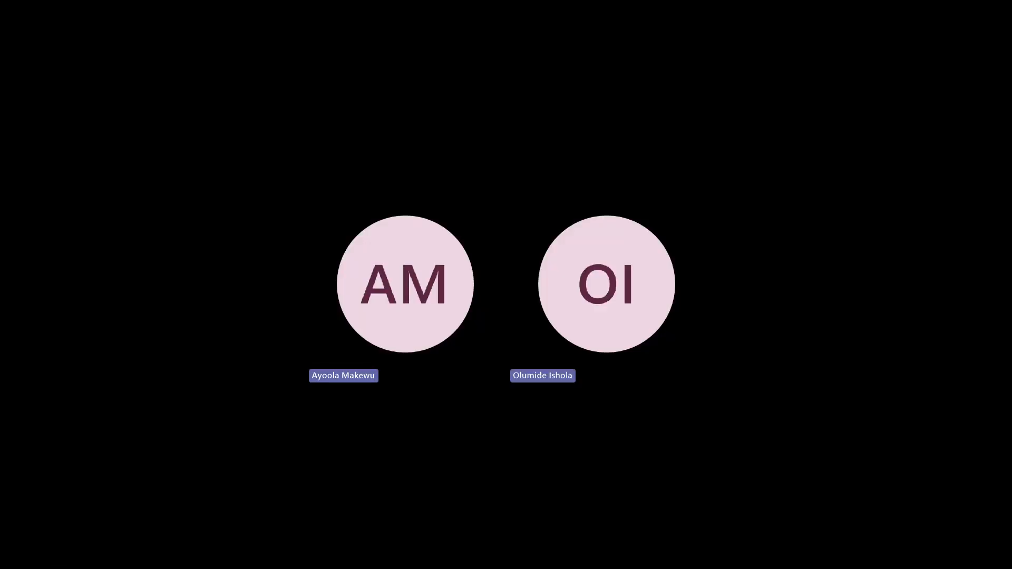